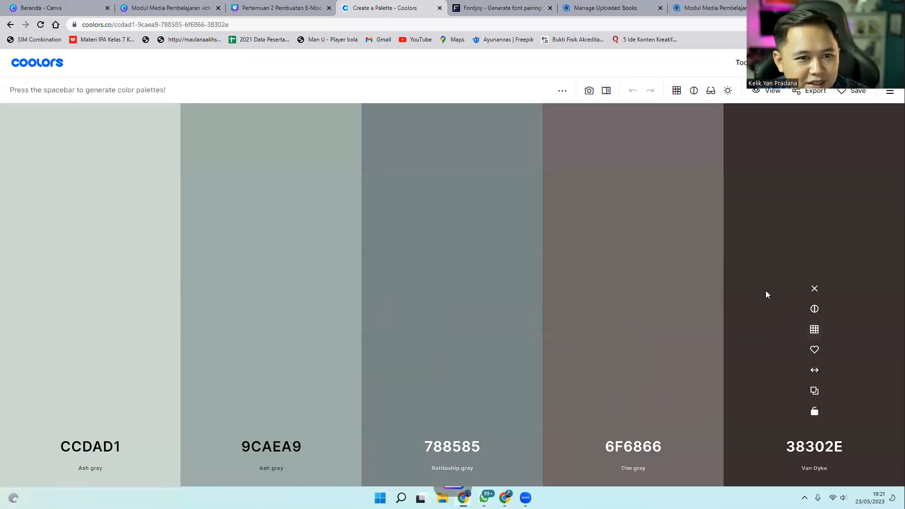
# Try to switch the palette's generate method to Monochromatic and dismiss the upgrade offer.
pyautogui.click(564, 91)
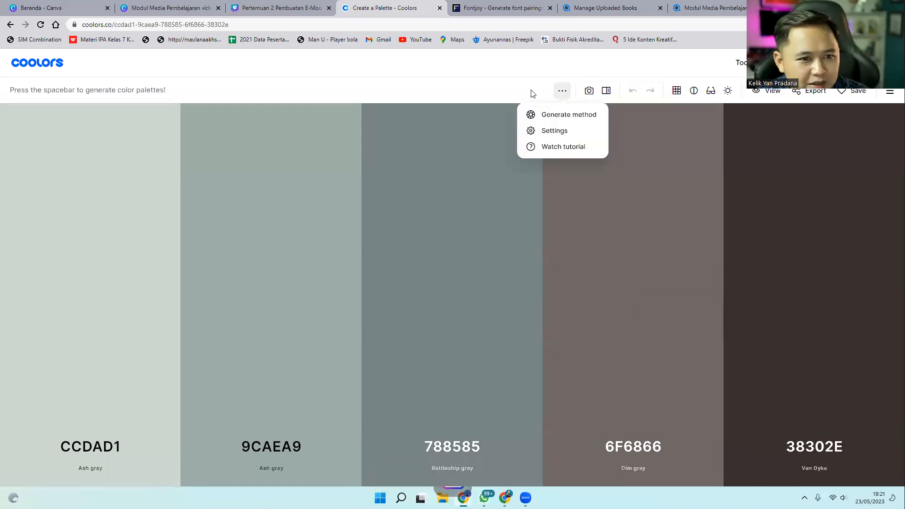
pyautogui.click(549, 115)
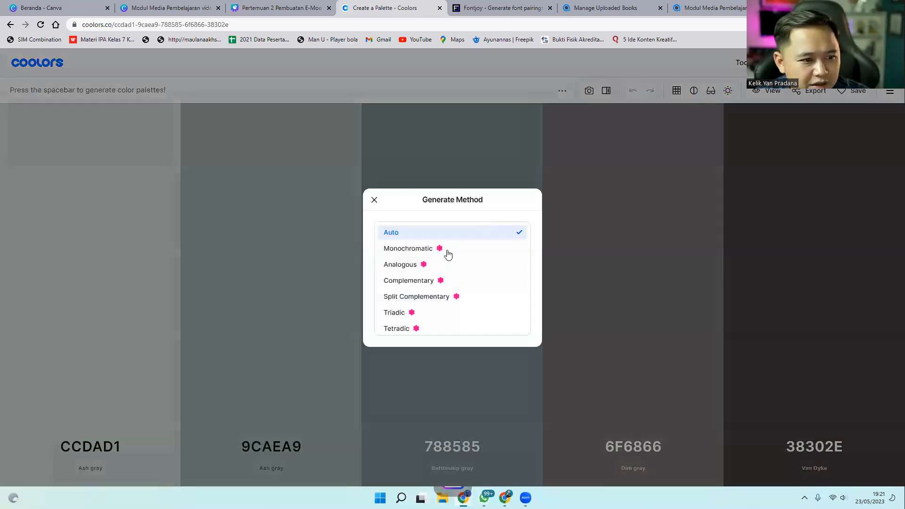
pyautogui.click(445, 251)
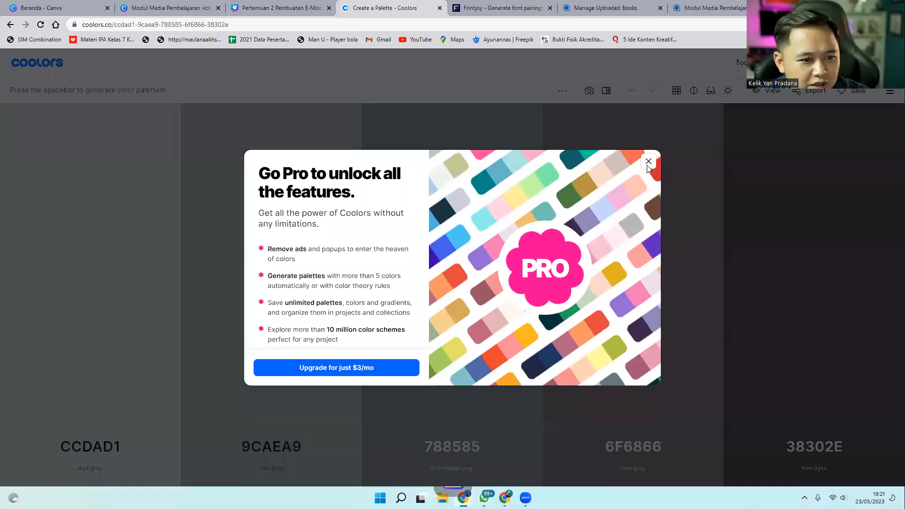
pyautogui.click(648, 162)
pyautogui.click(837, 232)
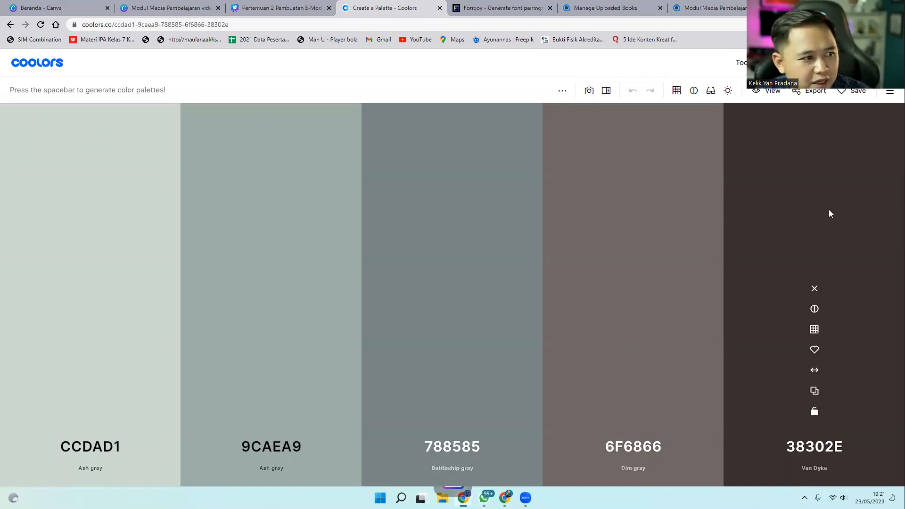
# Generate new random palettes and copy the hex code of the purple middle colour, 9055A2.
pyautogui.press('space')
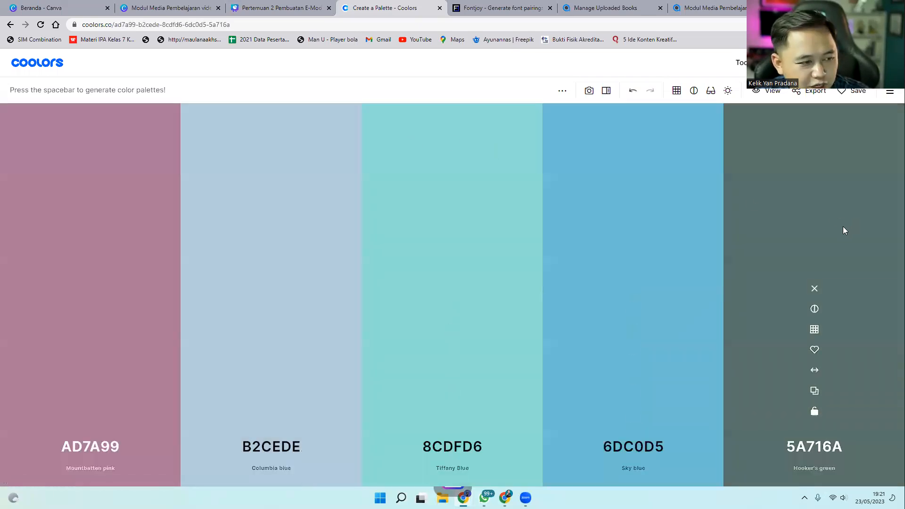
pyautogui.press('space')
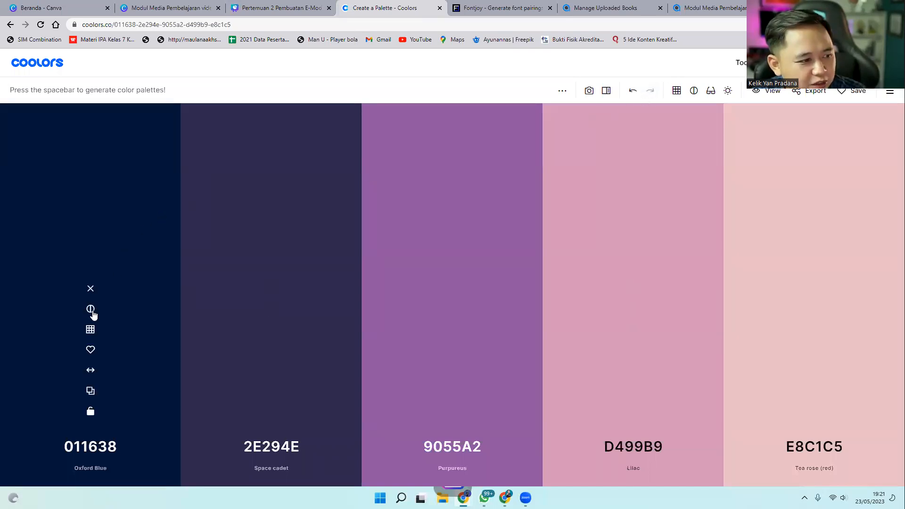
pyautogui.click(72, 451)
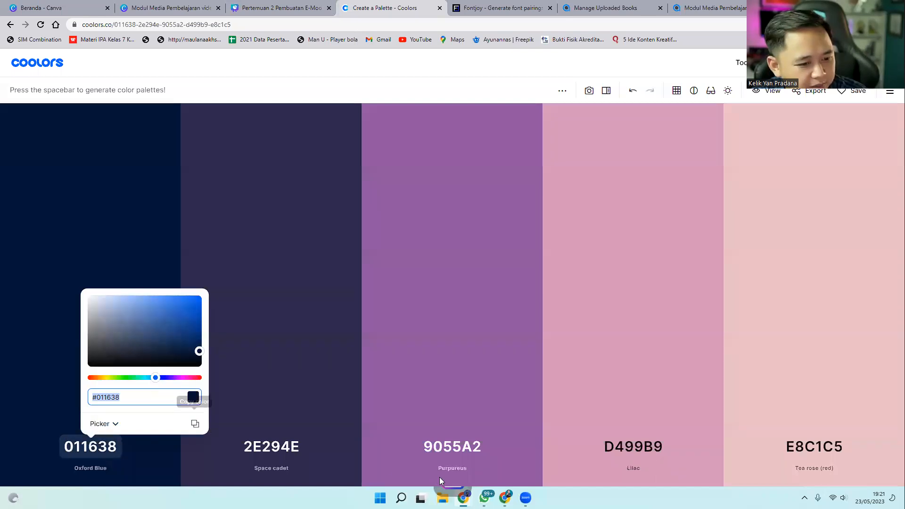
pyautogui.click(471, 436)
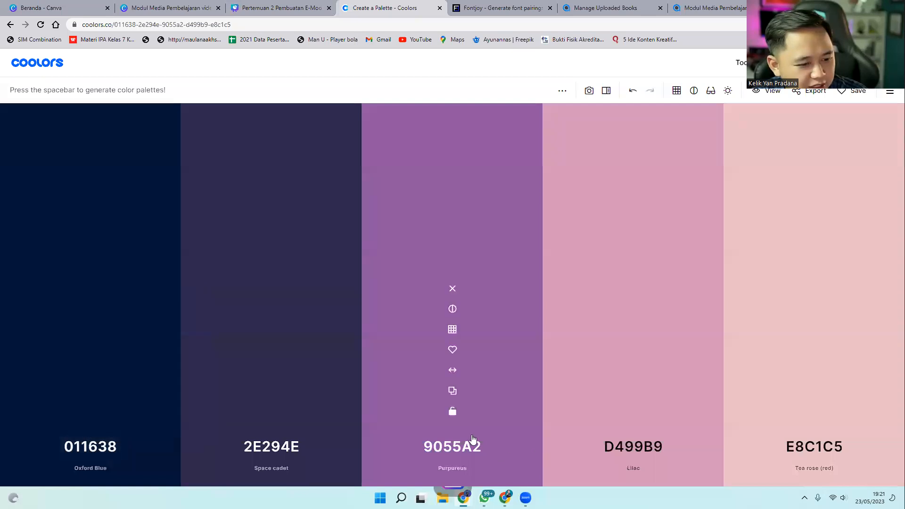
pyautogui.click(464, 446)
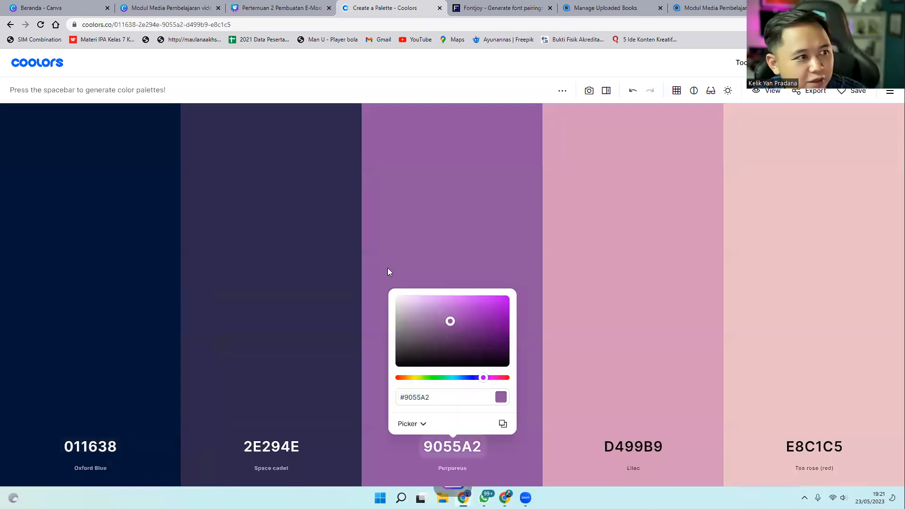
pyautogui.click(503, 423)
# Switch to the Canva presentation, exit presentation mode and set the Kombinasi Warna slide's background to the copied colour #9055A2.
pyautogui.click(278, 7)
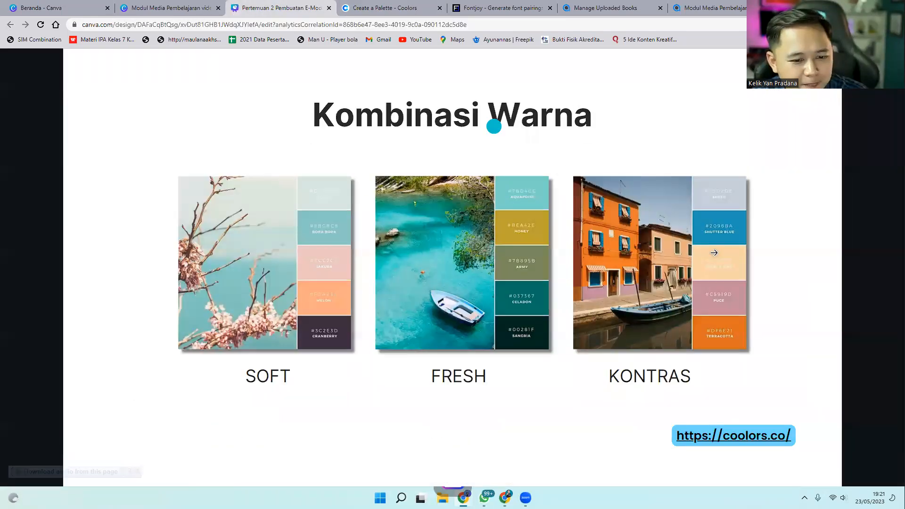
pyautogui.press('Escape')
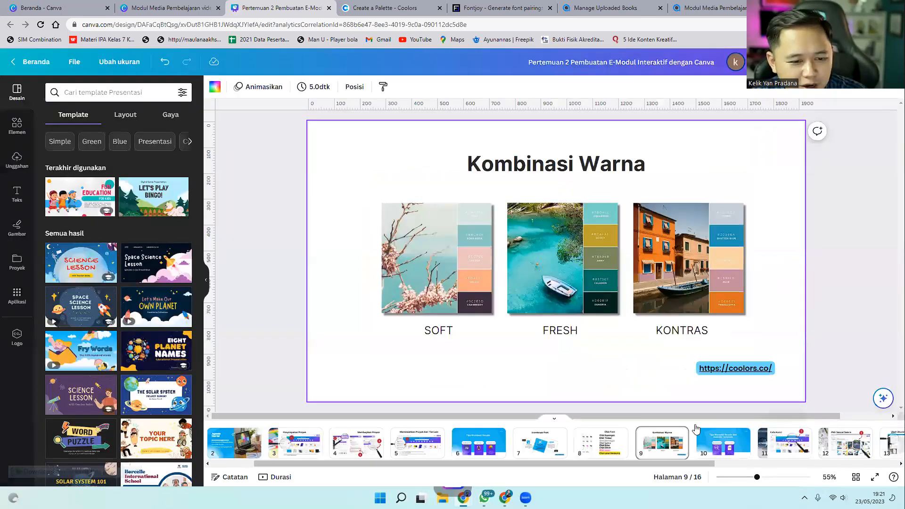
pyautogui.click(214, 87)
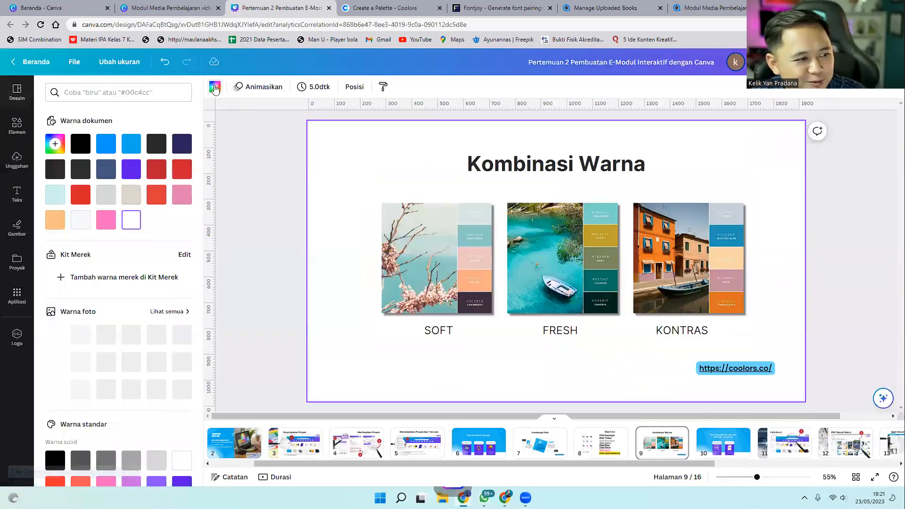
pyautogui.click(55, 145)
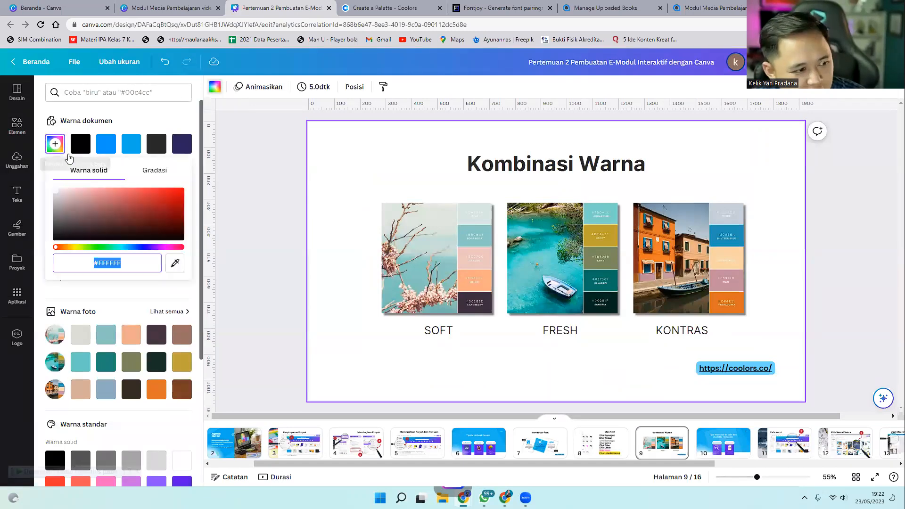
pyautogui.rightClick(116, 263)
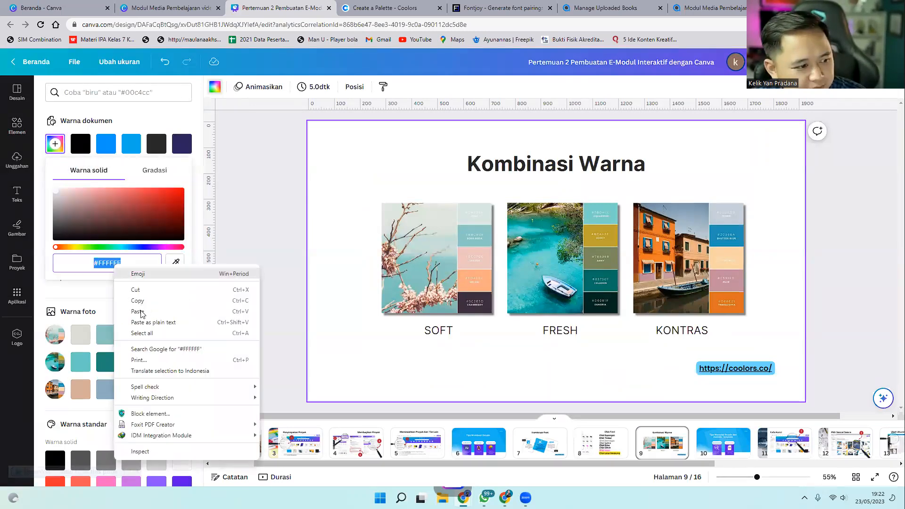
pyautogui.click(138, 311)
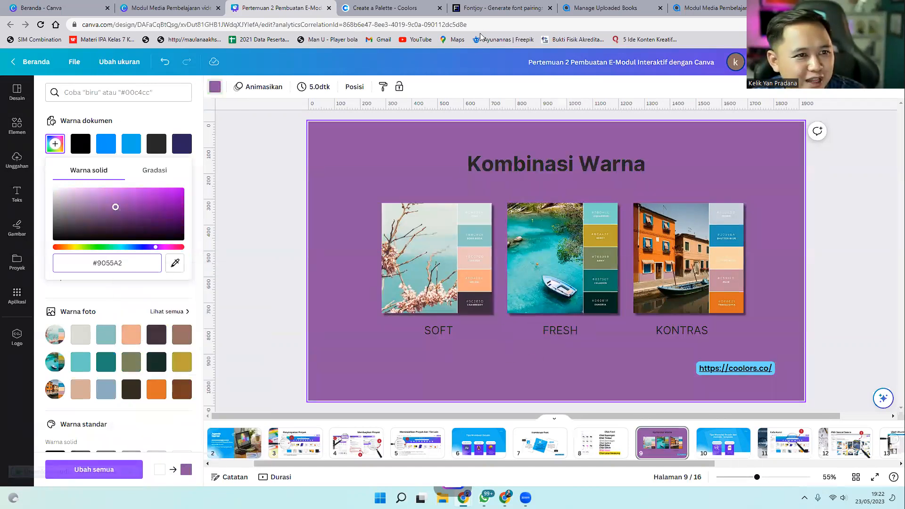
# Return to Coolors, generate another palette and copy the hex code of its first colour, 134074.
pyautogui.click(477, 14)
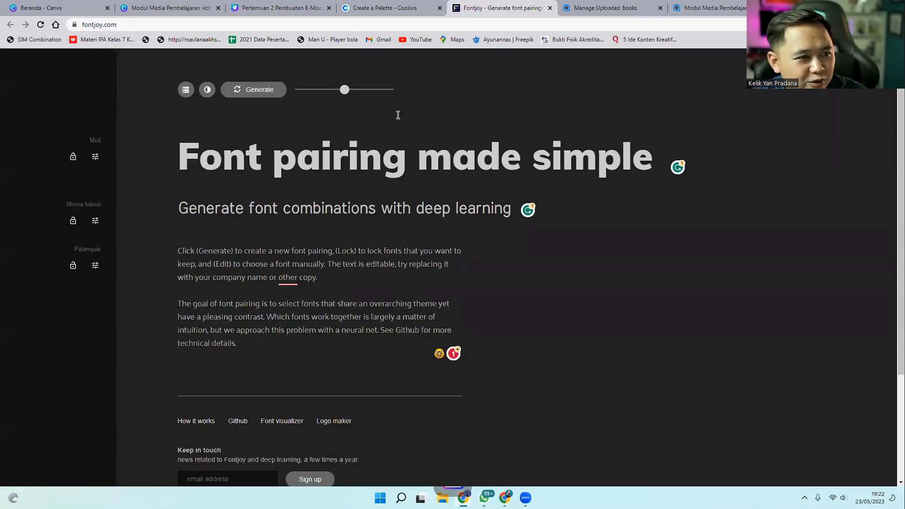
pyautogui.click(550, 121)
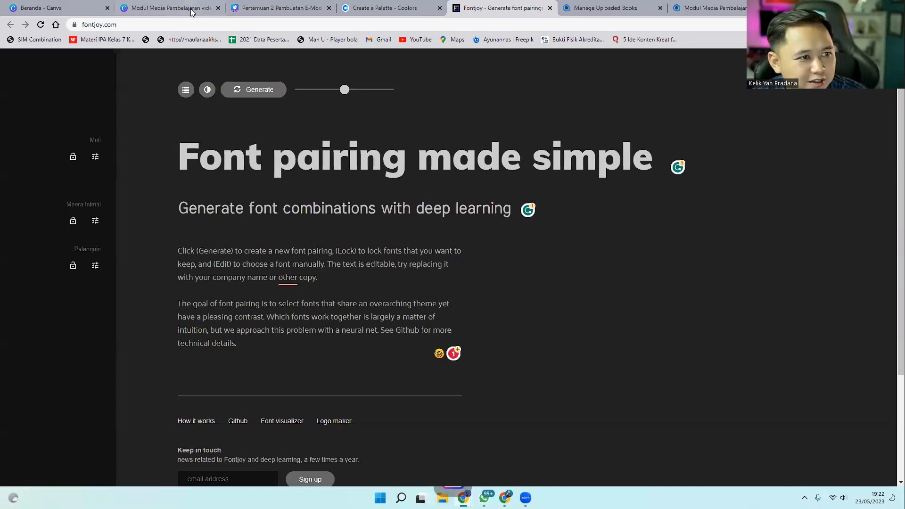
pyautogui.hotkey('ctrl', 'shift', 'Tab')
pyautogui.click(471, 245)
pyautogui.press('space')
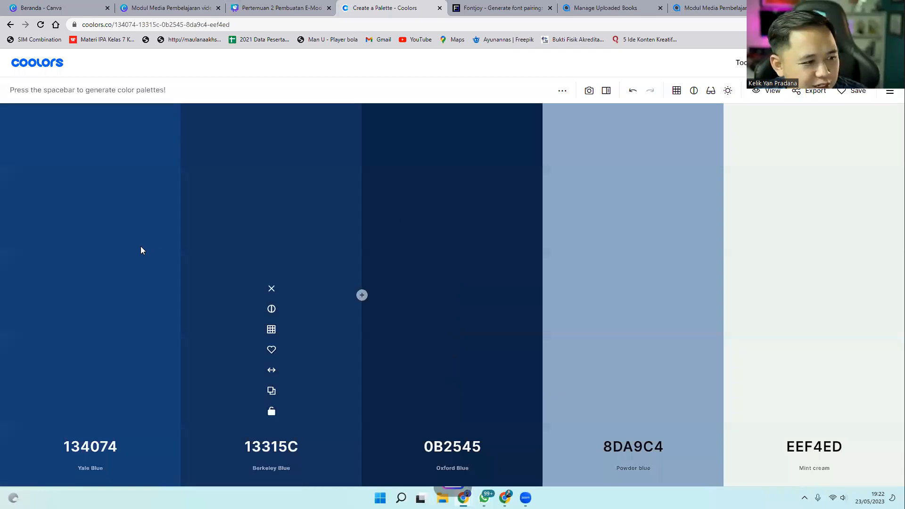
pyautogui.click(107, 447)
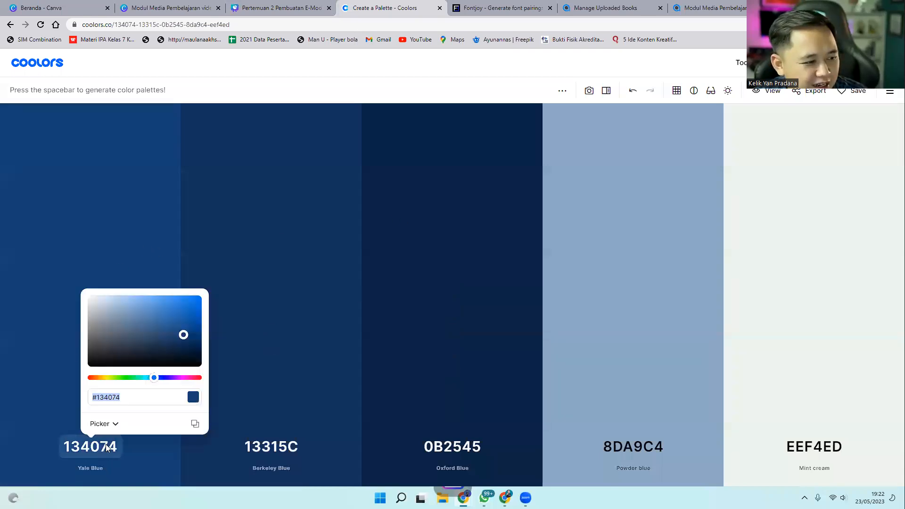
pyautogui.click(195, 424)
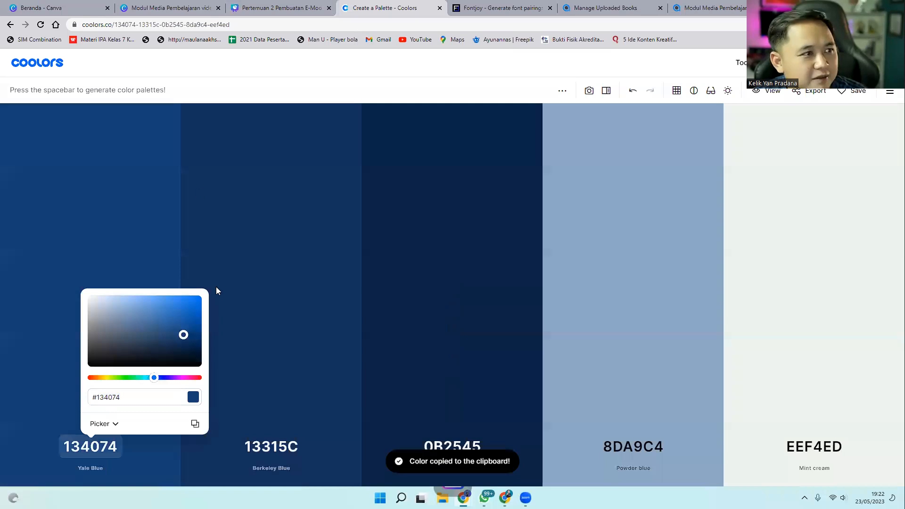
# Switch to the Canva presentation and replace the Kombinasi Warna slide's background with the copied colour #134074.
pyautogui.click(264, 8)
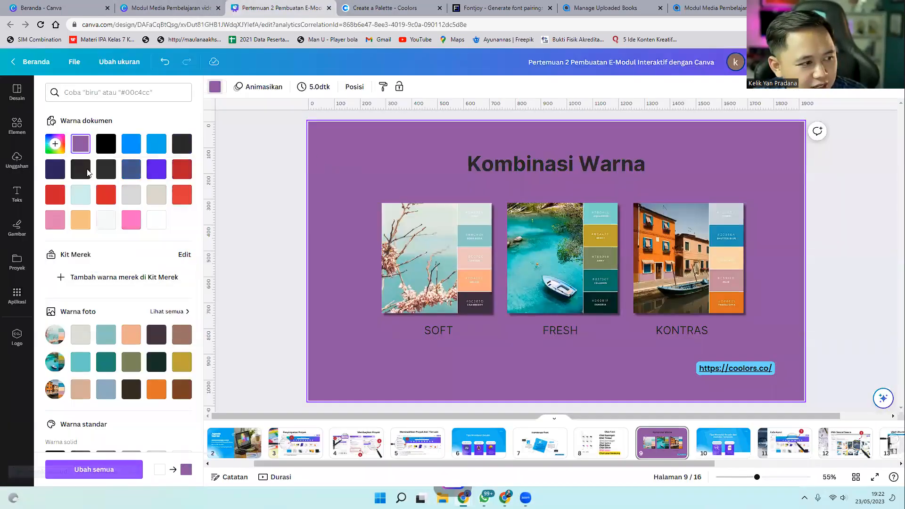
pyautogui.click(62, 147)
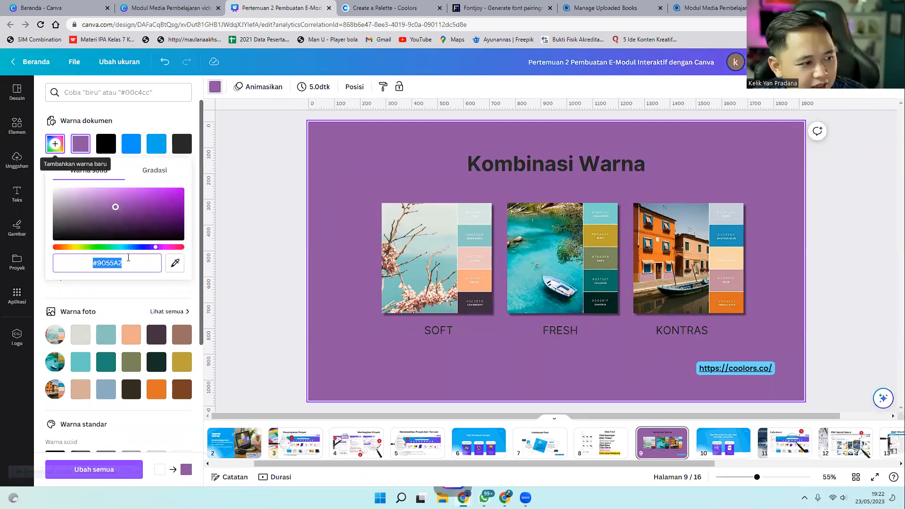
pyautogui.rightClick(112, 265)
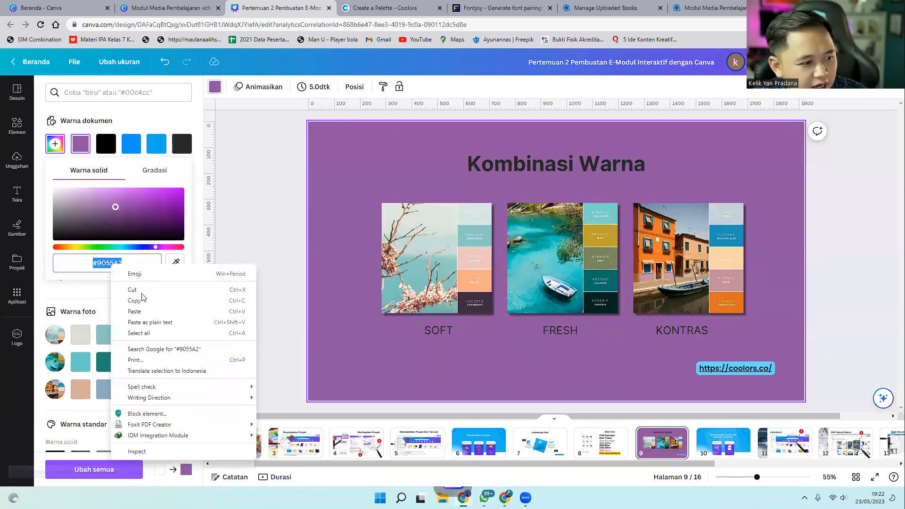
pyautogui.click(134, 311)
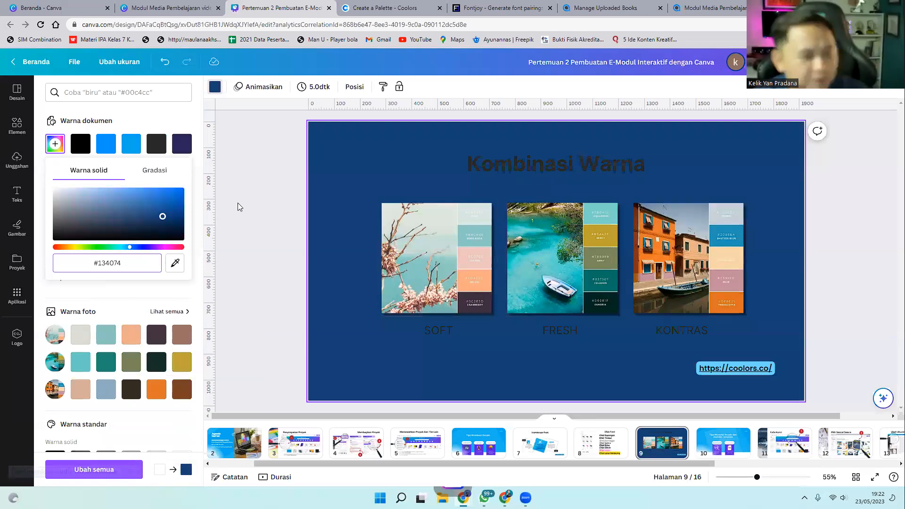
pyautogui.click(237, 202)
# Recolour the slide title and the SOFT, FRESH and KONTRAS labels white, and preview the slide in full screen.
pyautogui.click(573, 162)
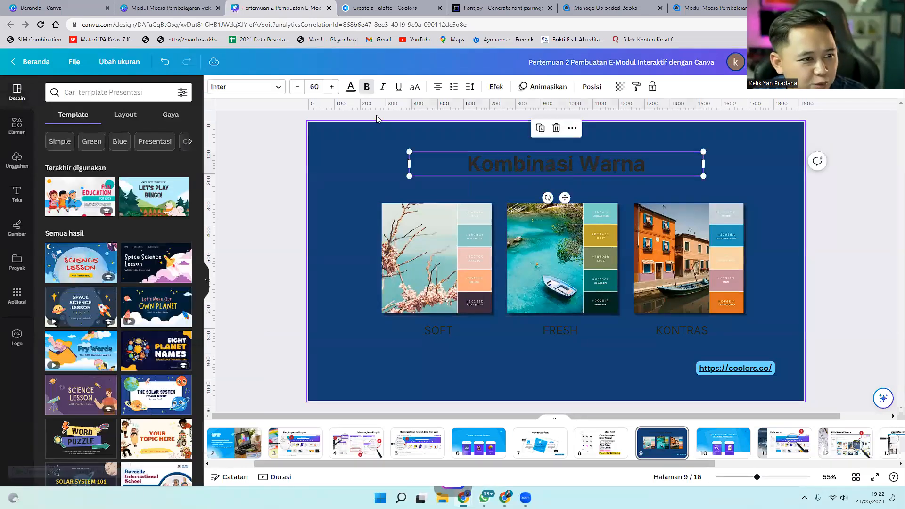
pyautogui.click(350, 87)
pyautogui.click(156, 219)
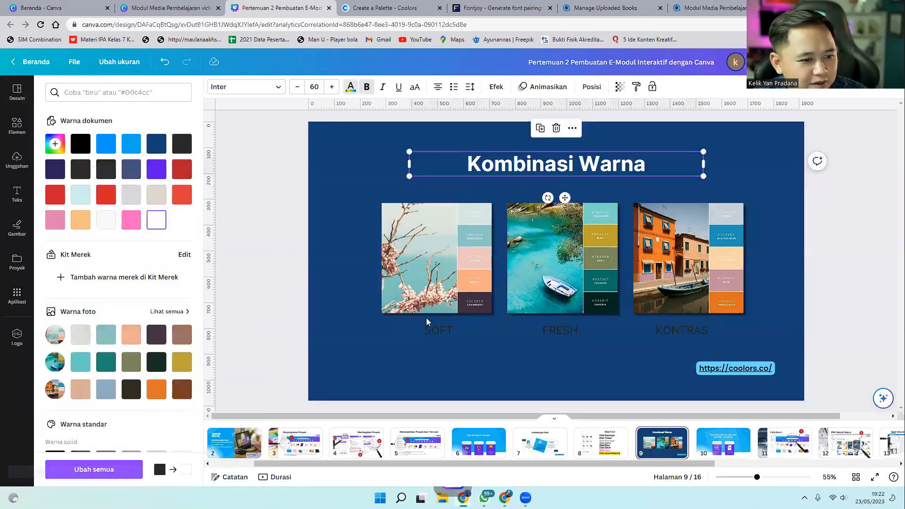
pyautogui.click(438, 329)
pyautogui.click(157, 219)
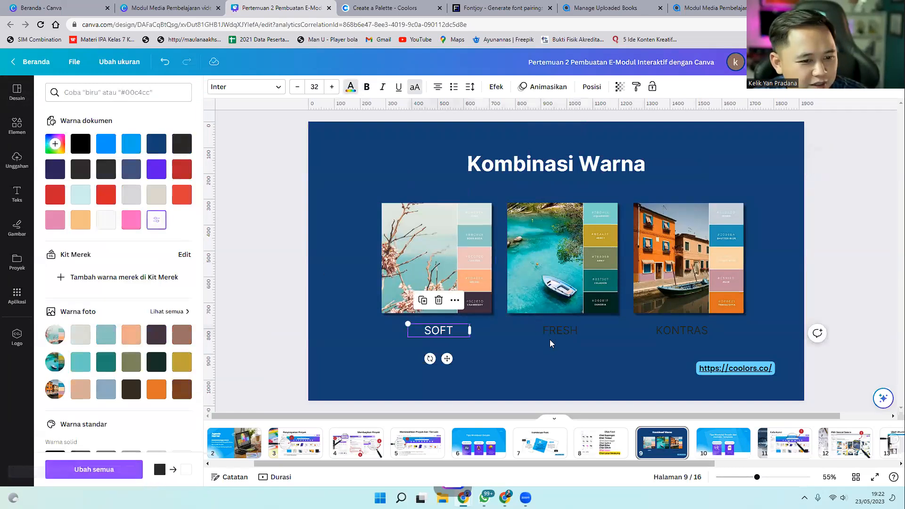
pyautogui.click(550, 336)
pyautogui.click(156, 220)
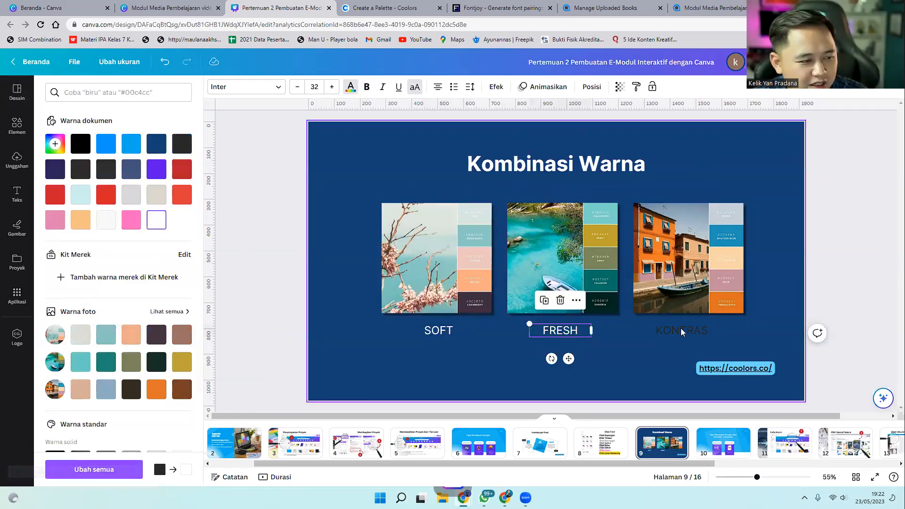
pyautogui.click(681, 330)
pyautogui.click(156, 220)
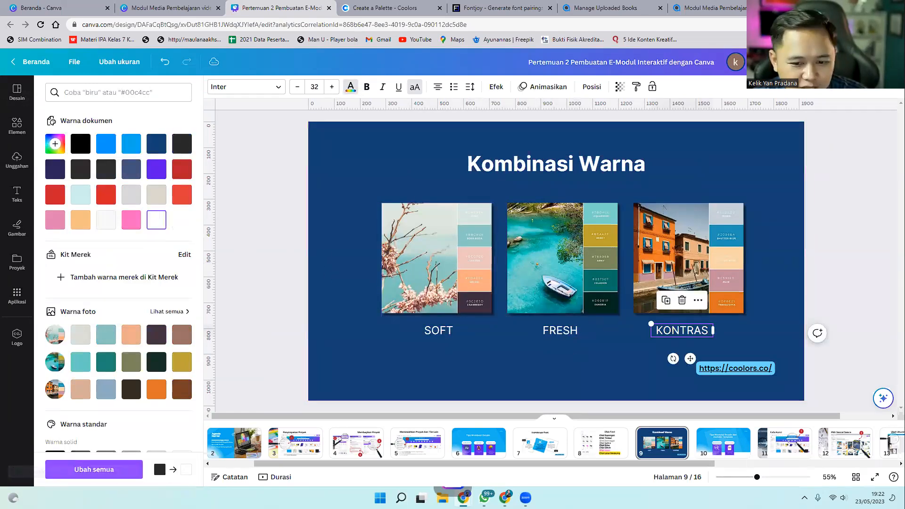
pyautogui.click(874, 477)
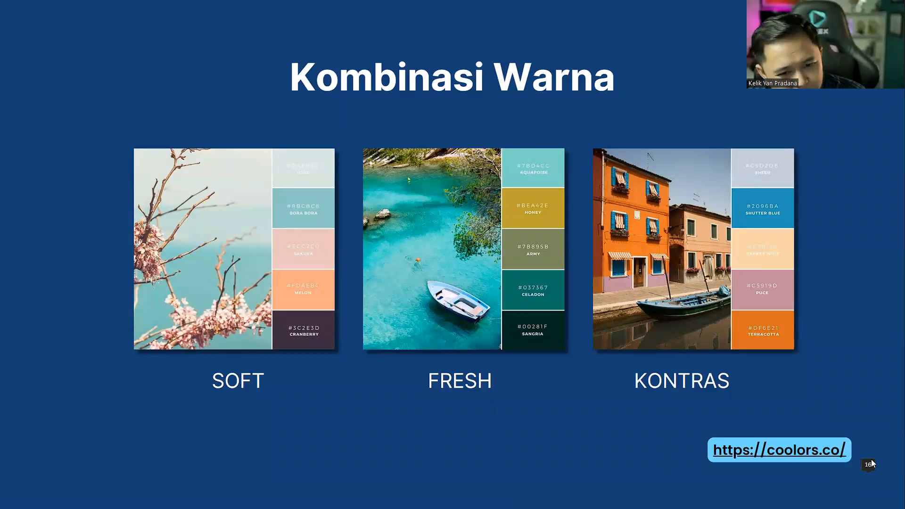
pyautogui.press('Escape')
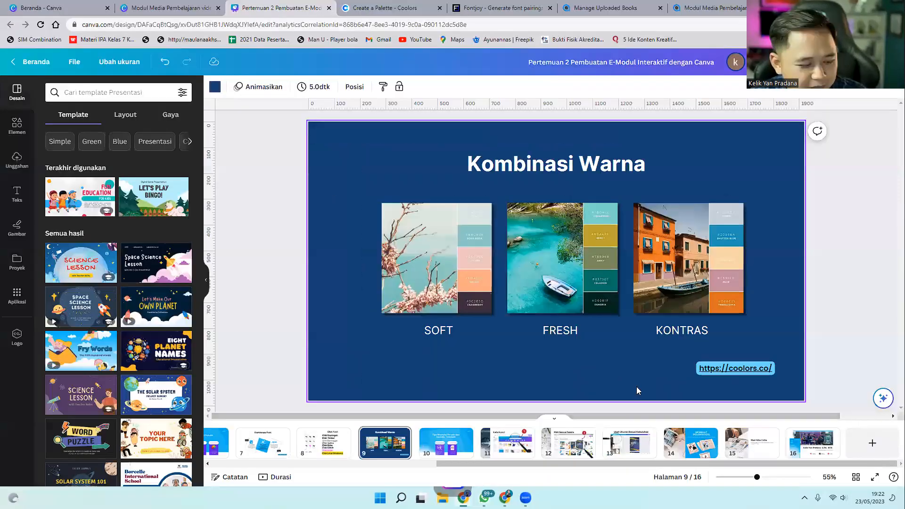
# Undo the white text colours and both background colour changes on the Kombinasi Warna slide.
pyautogui.hotkey('ctrl', 'z')
pyautogui.hotkey('ctrl', 'z')
pyautogui.hotkey('ctrl', 'z')
pyautogui.hotkey('ctrl', 'z')
pyautogui.hotkey('ctrl', 'z')
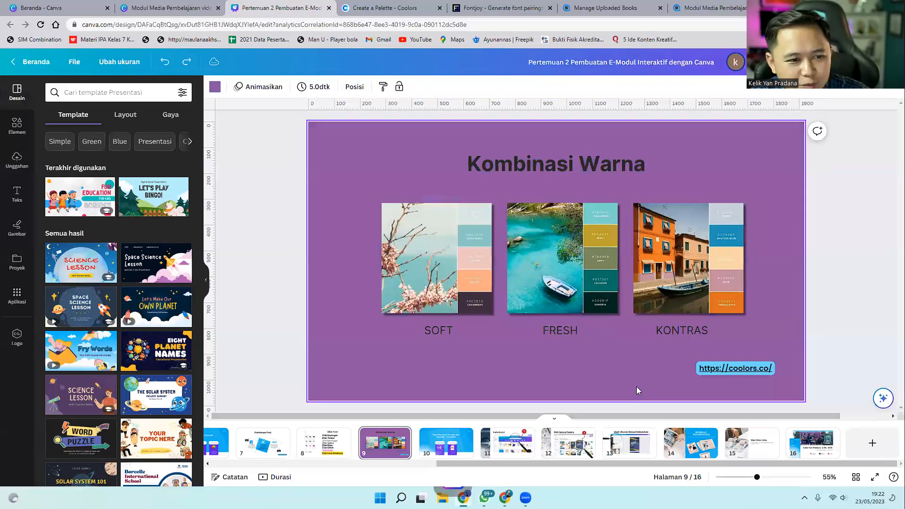
pyautogui.hotkey('ctrl', 'z')
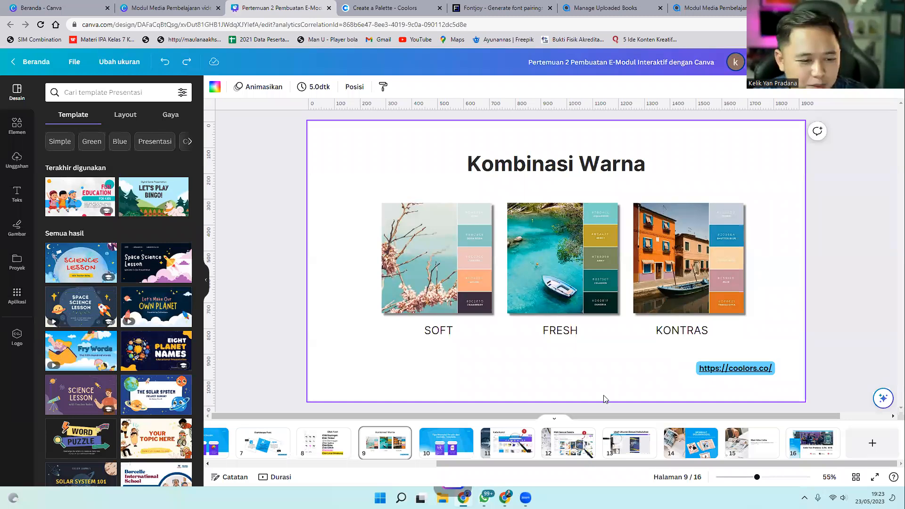
# Present slide 10, Tips Memulai Desain dan memilih Template, in full screen.
pyautogui.click(451, 447)
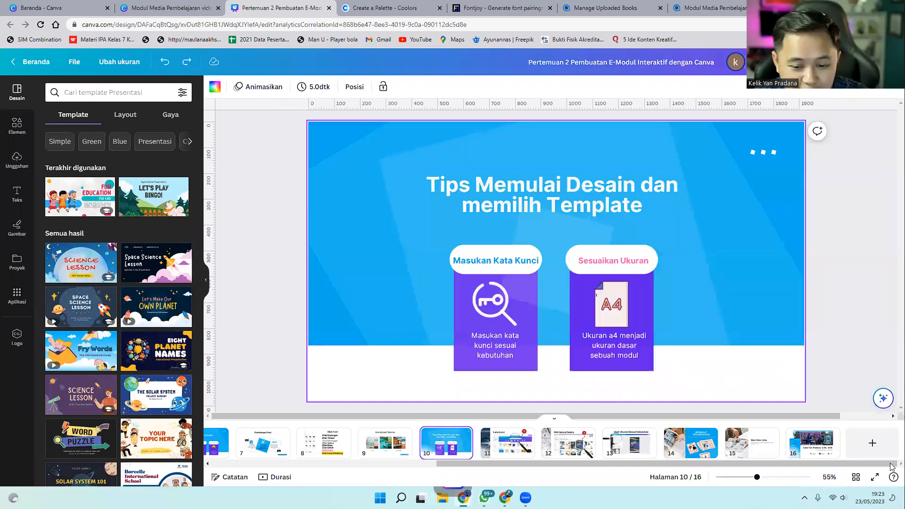
pyautogui.click(867, 478)
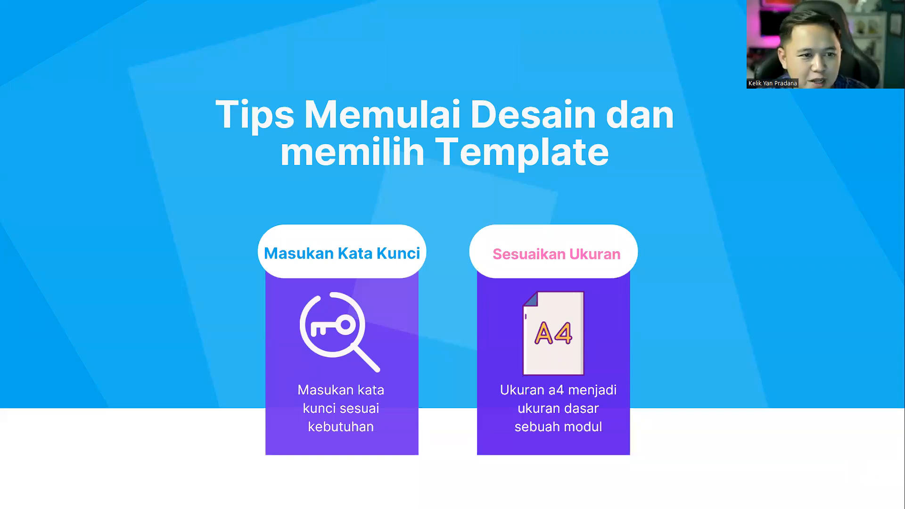
# Leave the presentation, return to the Canva home page without the design preview, and mark the main search area with a red arrow.
pyautogui.press('Escape')
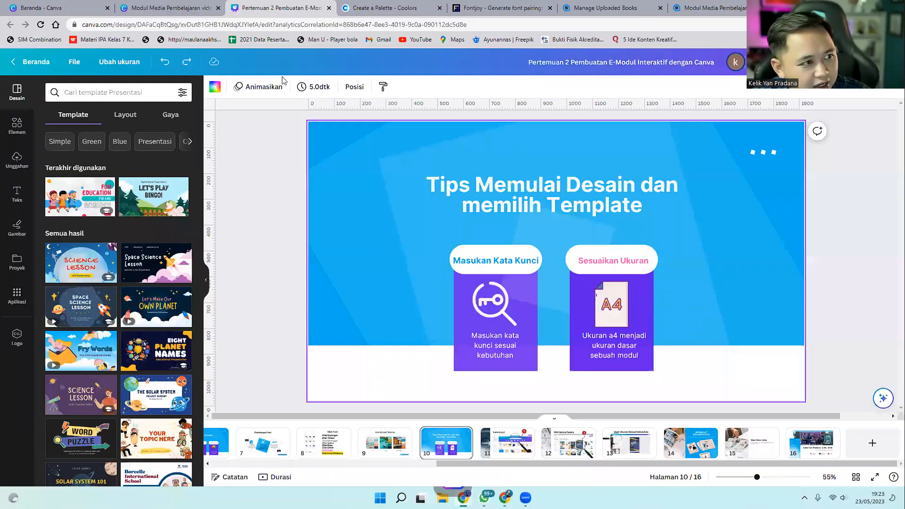
pyautogui.click(41, 8)
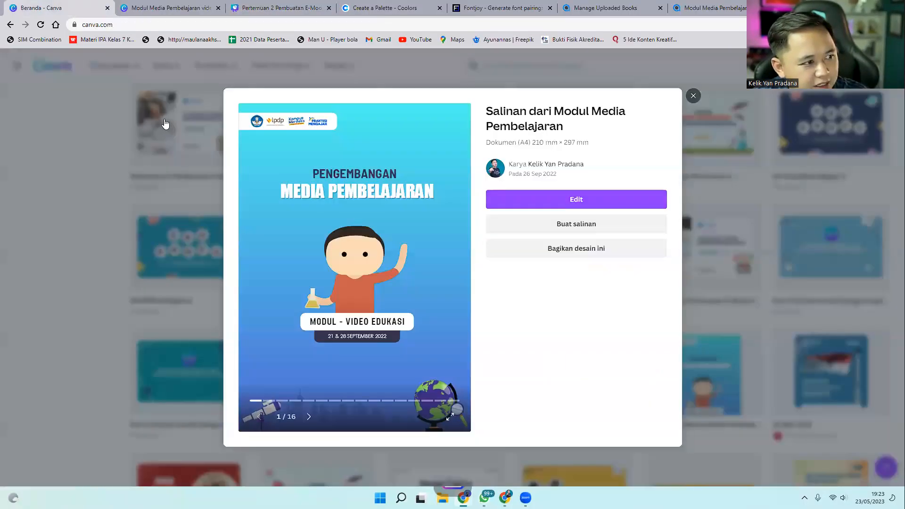
pyautogui.click(44, 78)
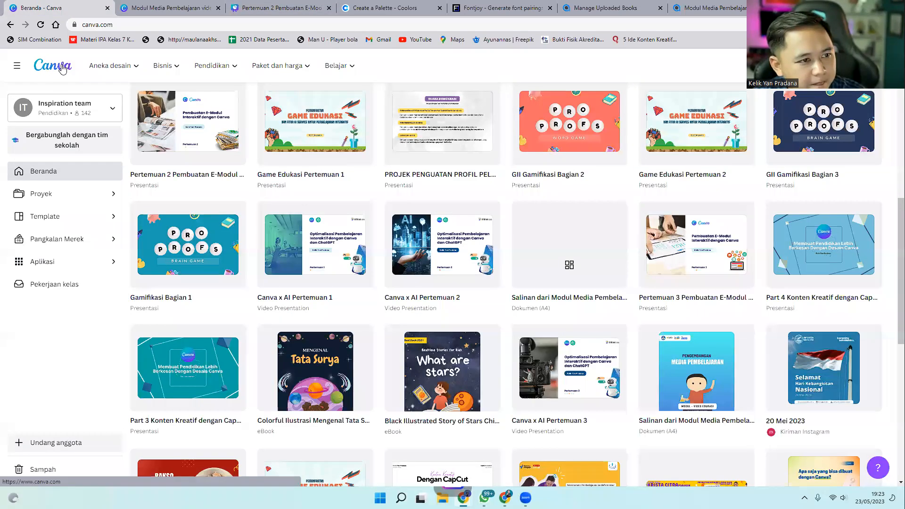
pyautogui.scroll(9, 237, 222)
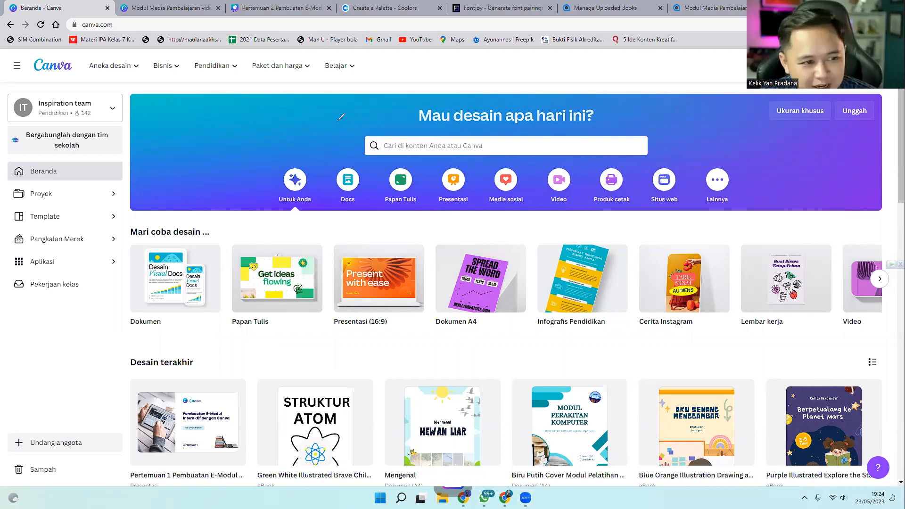
pyautogui.moveTo(338, 132)
pyautogui.mouseDown()
pyautogui.moveTo(338, 186)
pyautogui.moveTo(675, 184)
pyautogui.moveTo(696, 102)
pyautogui.moveTo(622, 103)
pyautogui.moveTo(614, 111)
pyautogui.moveTo(630, 126)
pyautogui.mouseUp()
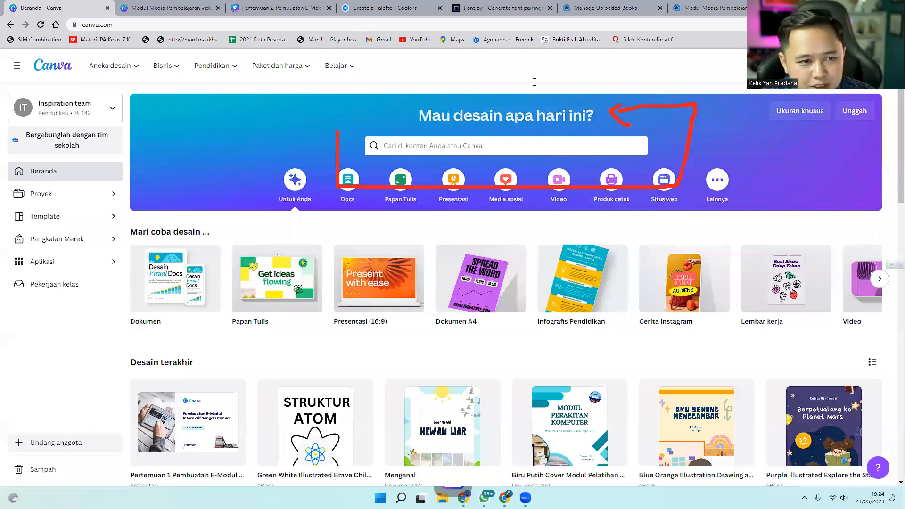
# Search the Canva templates for "modul ajar" and browse the module cover designs.
pyautogui.click(452, 145)
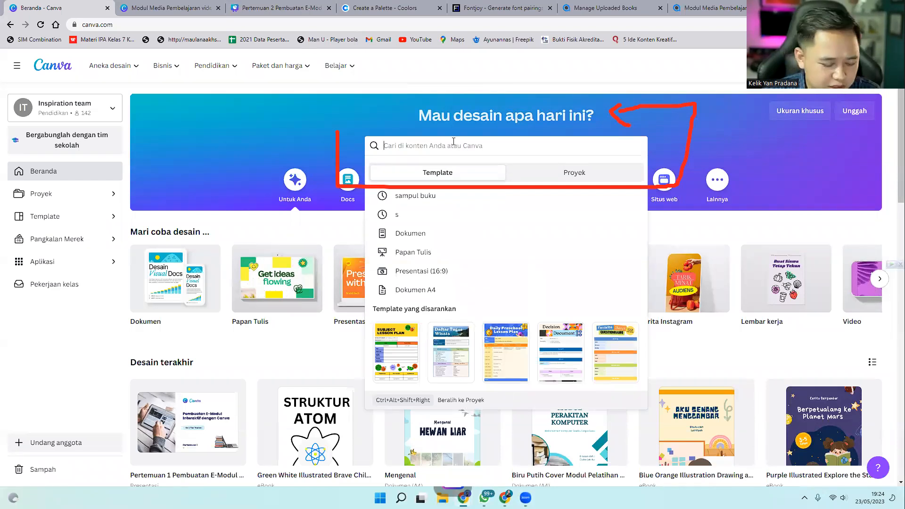
pyautogui.write('m')
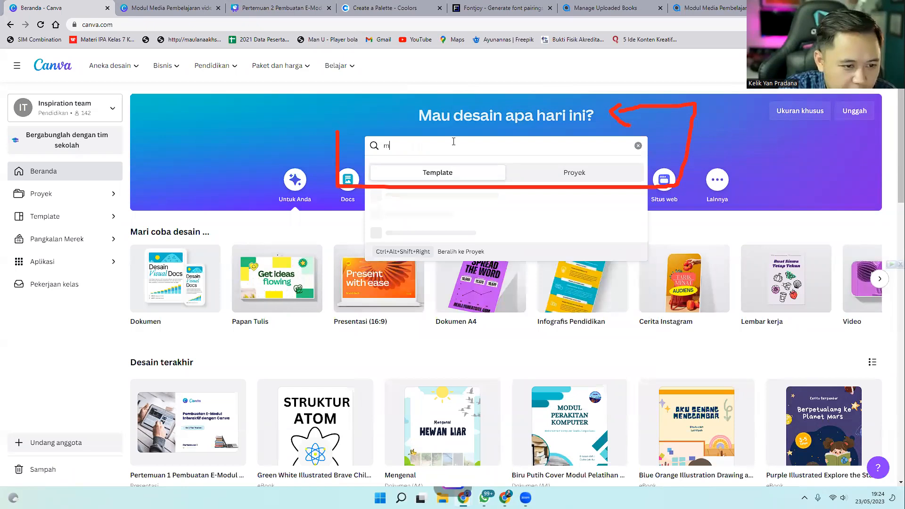
pyautogui.write('odul ajar')
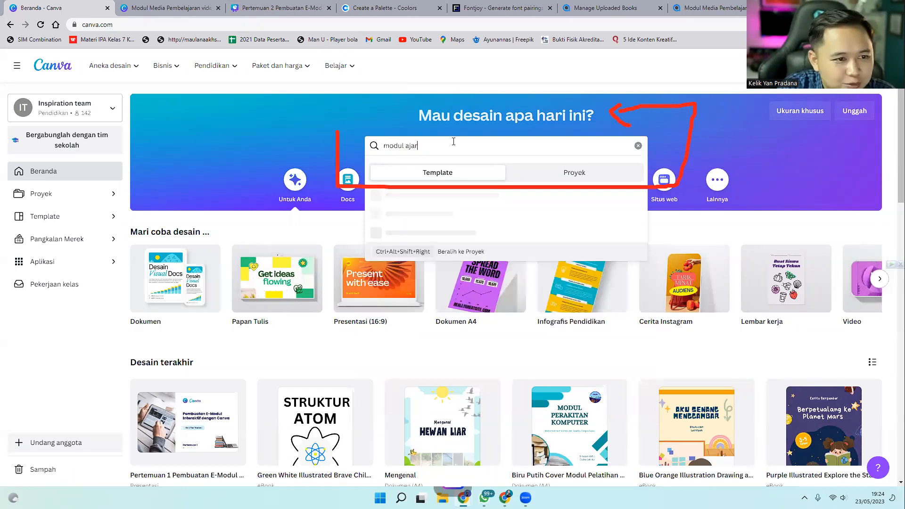
pyautogui.press('Return')
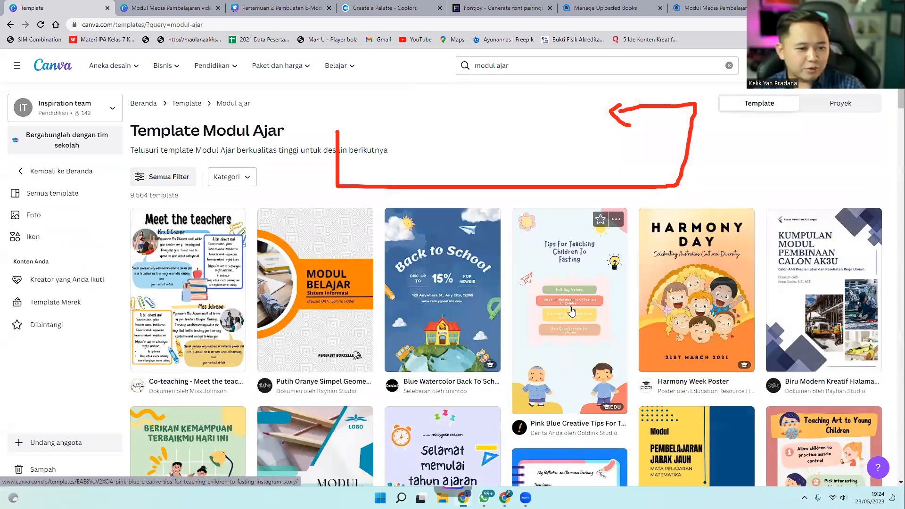
pyautogui.scroll(-7, 572, 311)
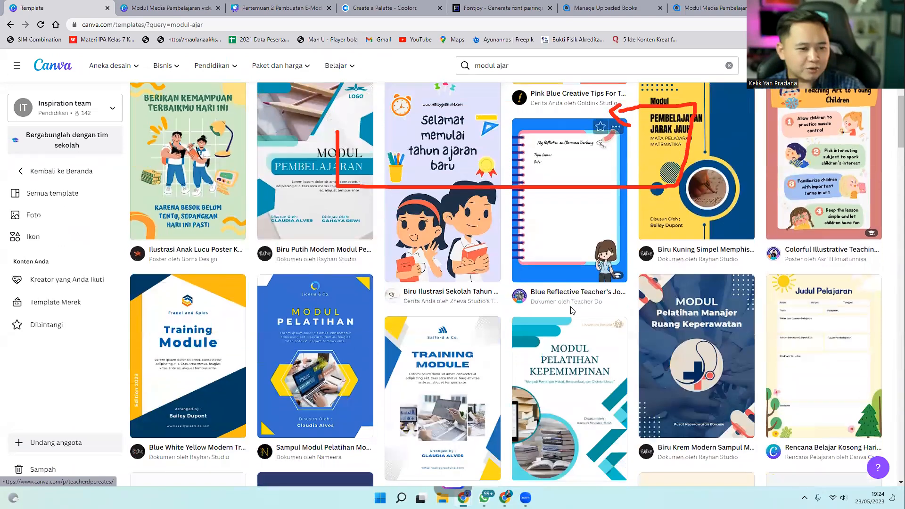
pyautogui.scroll(-2, 565, 311)
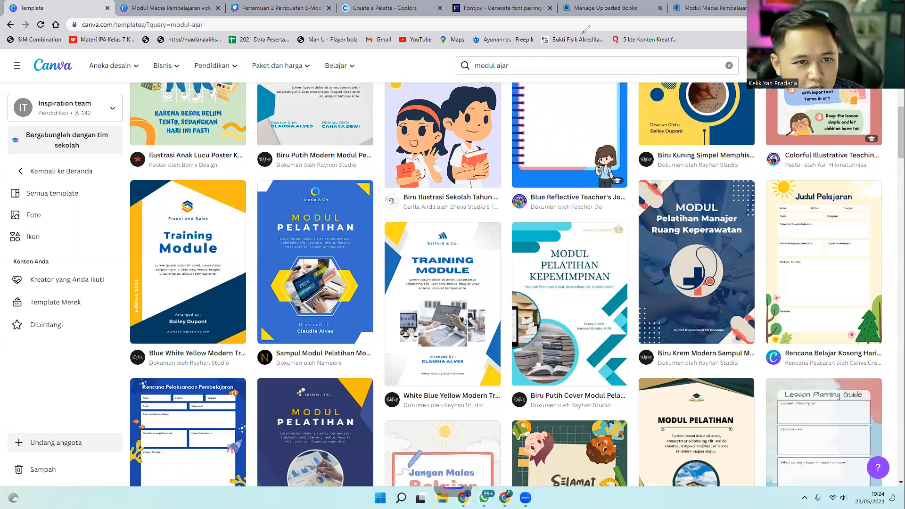
# Replace the template search term with "majalah" and run the search.
pyautogui.moveTo(521, 68); pyautogui.dragTo(427, 66)
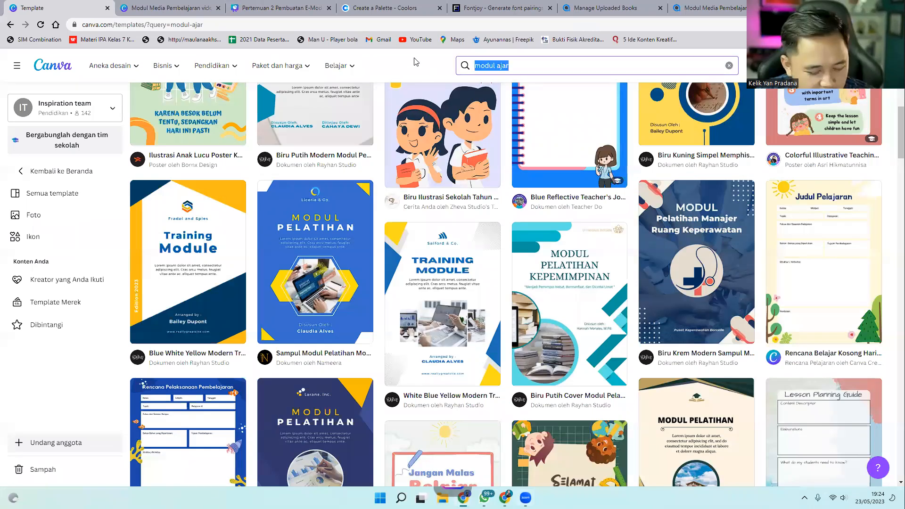
pyautogui.write('majal')
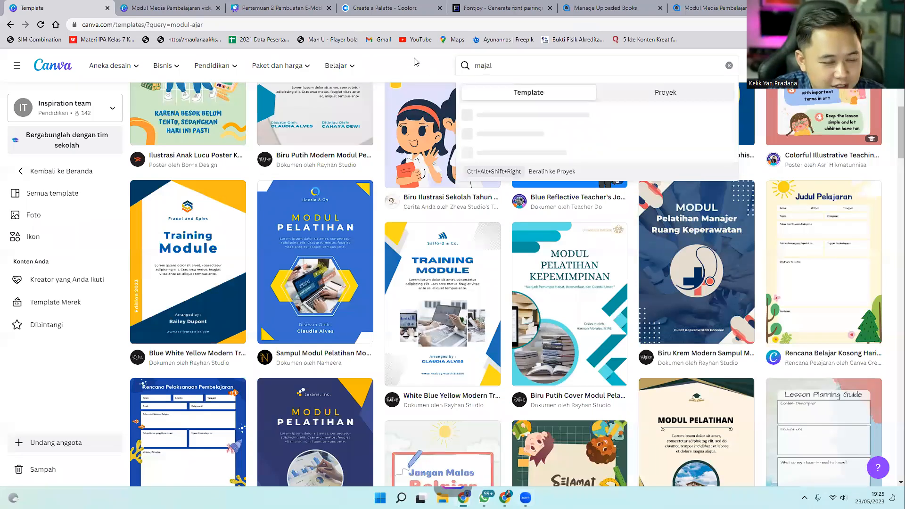
pyautogui.write('ah')
pyautogui.press('Return')
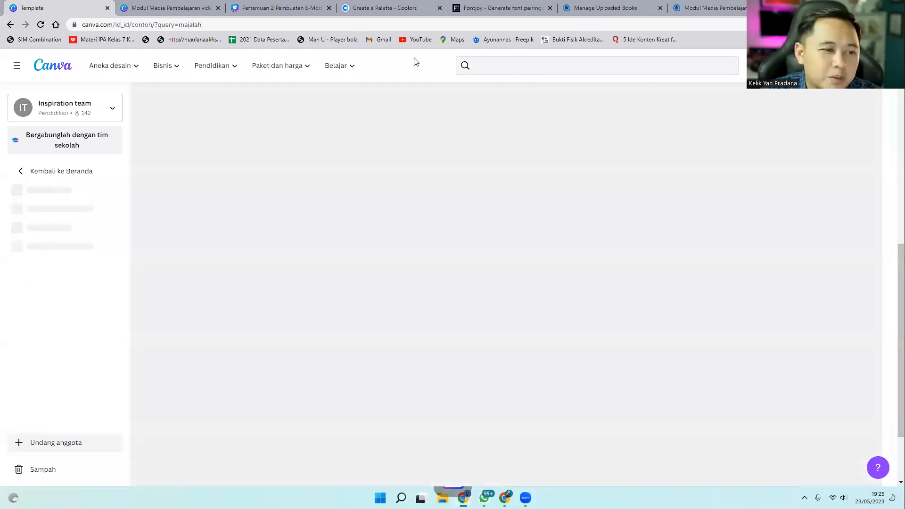
# Examine the magazine templates for cover and article layouts that could serve as a module design.
pyautogui.scroll(-1, 563, 202)
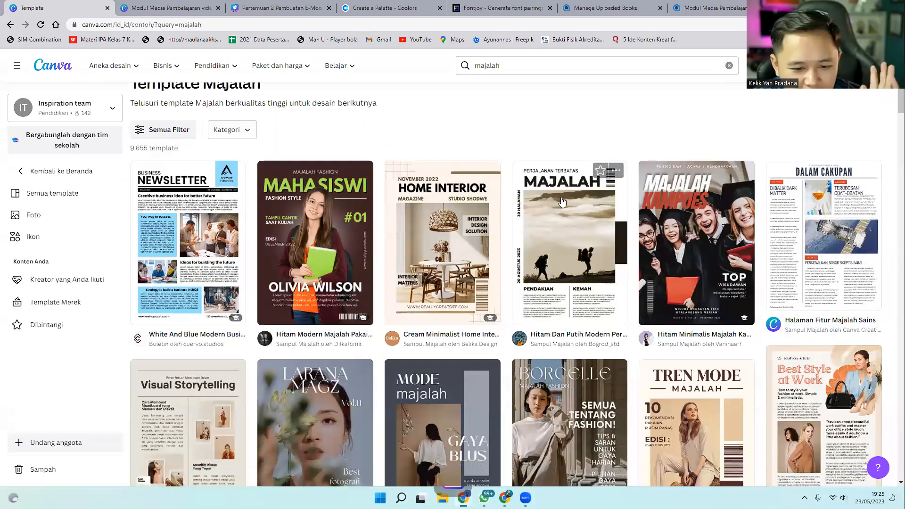
pyautogui.scroll(-5, 529, 259)
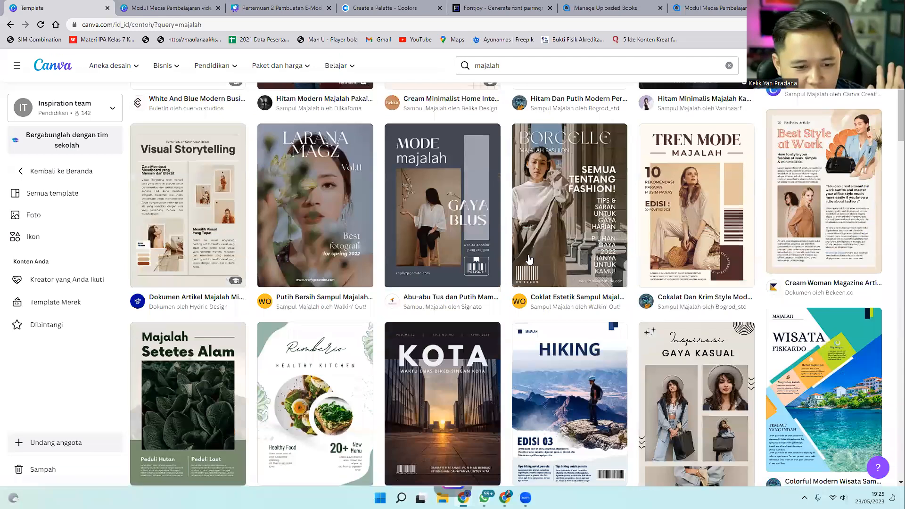
pyautogui.scroll(-2, 529, 259)
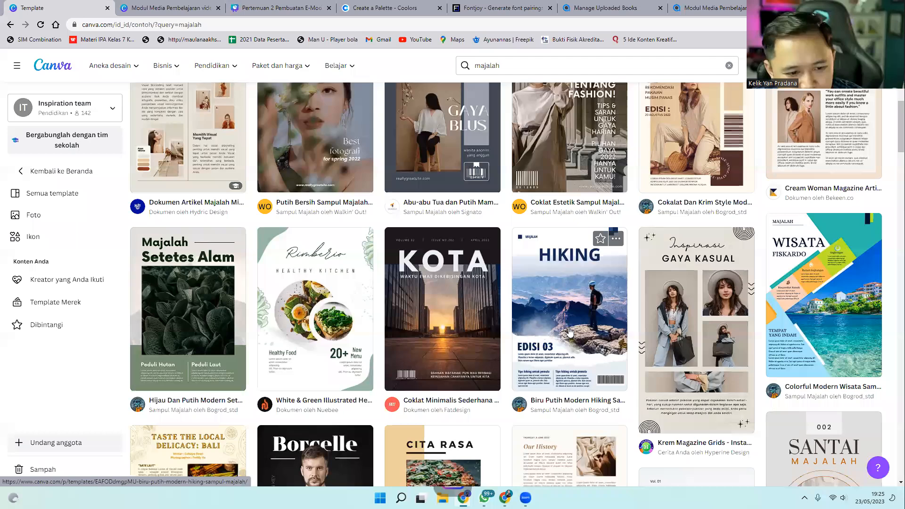
pyautogui.scroll(-4, 568, 333)
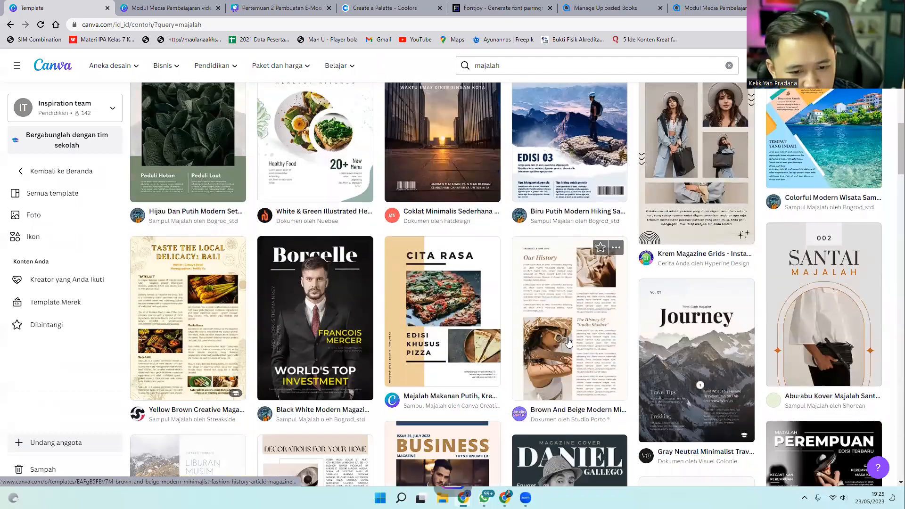
pyautogui.scroll(-5, 599, 353)
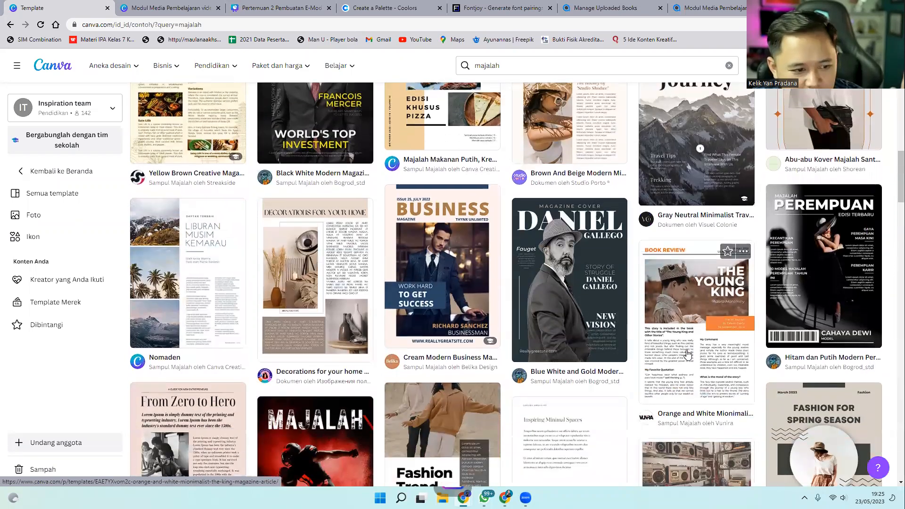
pyautogui.scroll(-2, 685, 354)
pyautogui.scroll(-2, 290, 312)
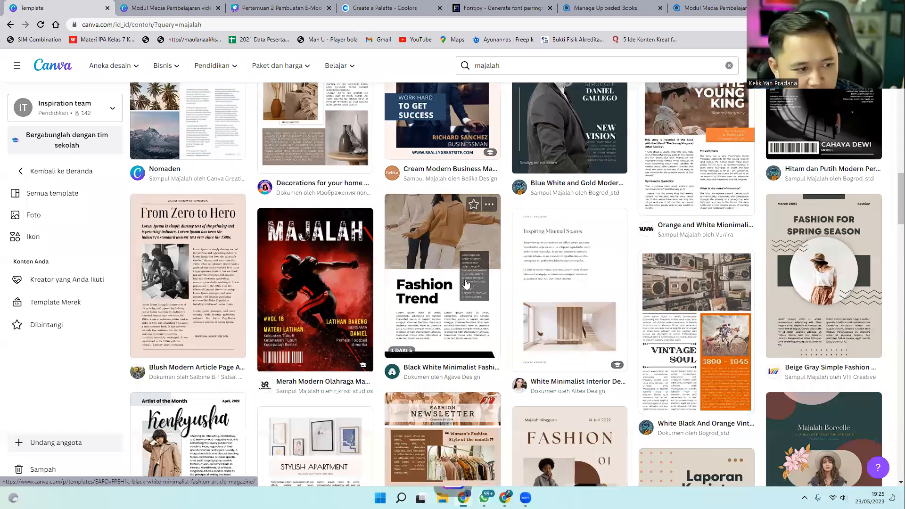
pyautogui.scroll(-4, 470, 288)
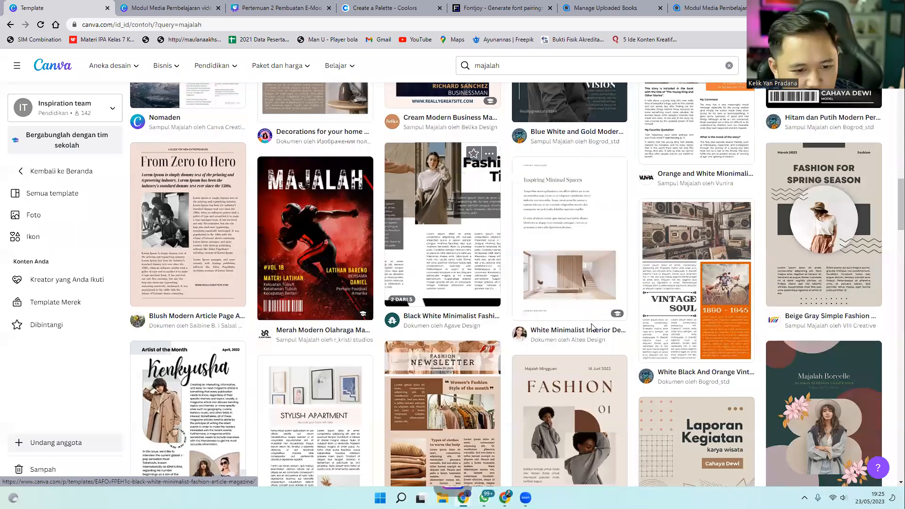
pyautogui.scroll(-1, 589, 325)
# Create a new design from the White & Green Illustrated Healthy Kitchen Magazine template.
pyautogui.scroll(15, 584, 323)
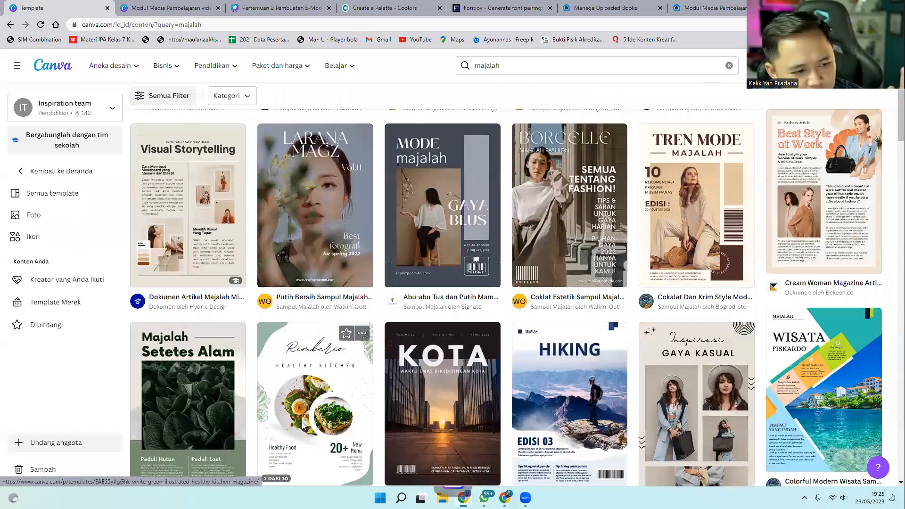
pyautogui.click(302, 421)
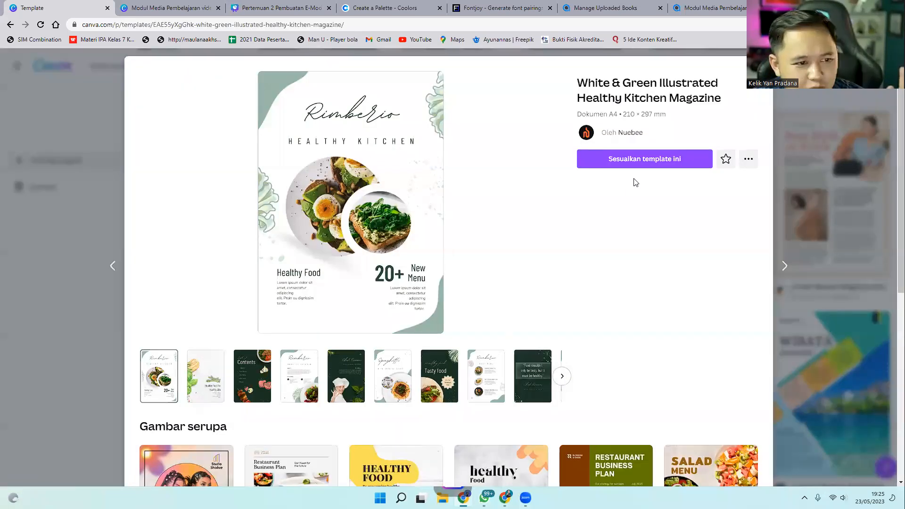
pyautogui.click(633, 160)
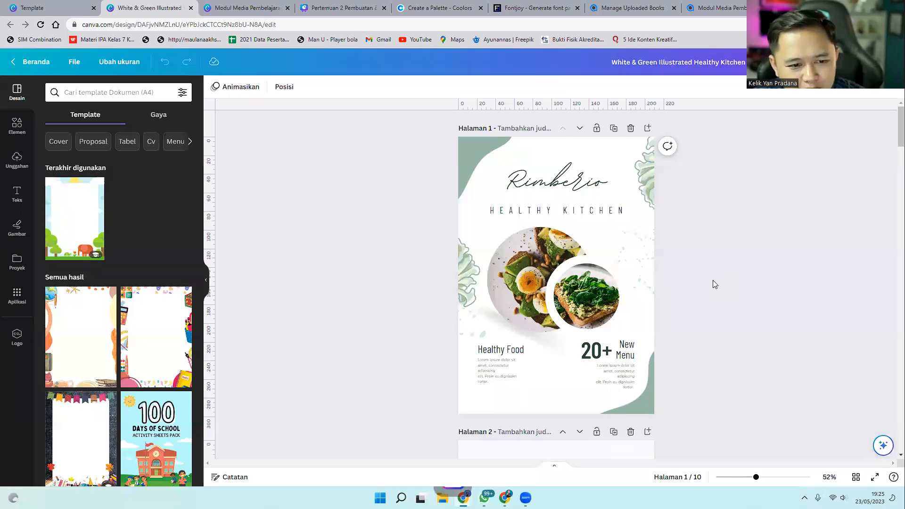
# Look through the pages of the Healthy Kitchen Magazine design and return to its cover.
pyautogui.scroll(-10, 713, 282)
pyautogui.scroll(-12, 713, 283)
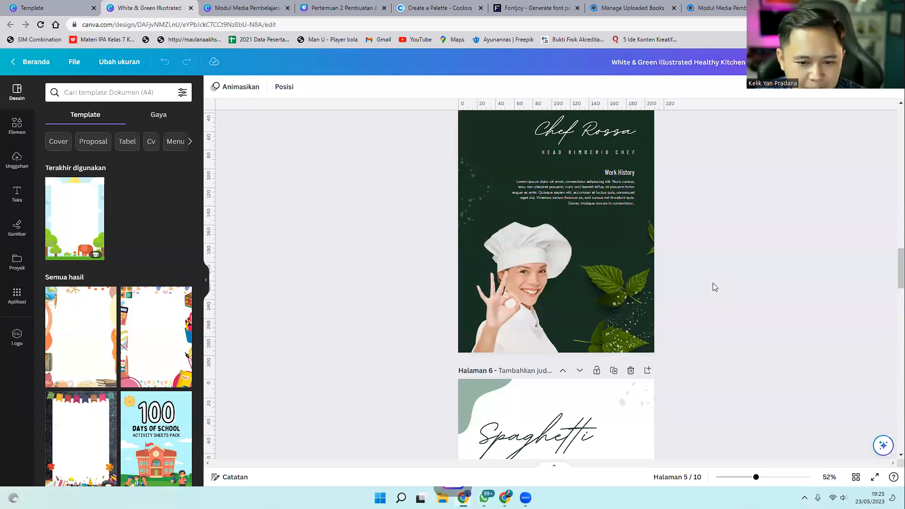
pyautogui.scroll(-12, 713, 283)
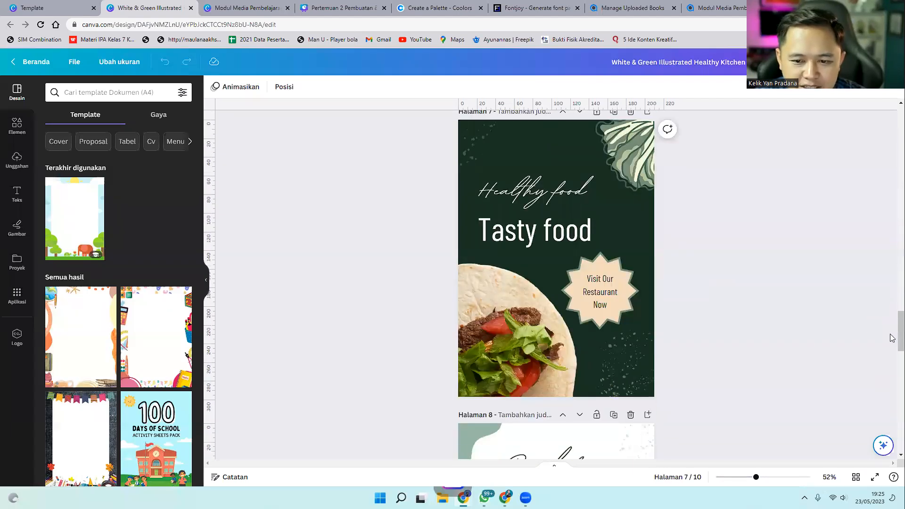
pyautogui.scroll(-10, 890, 336)
pyautogui.moveTo(900, 379); pyautogui.dragTo(900, 127)
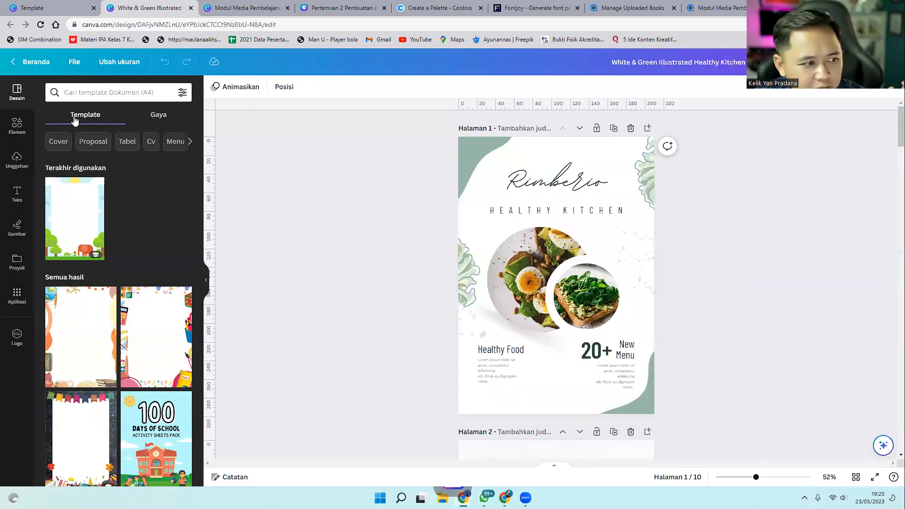
pyautogui.scroll(-5, 618, 208)
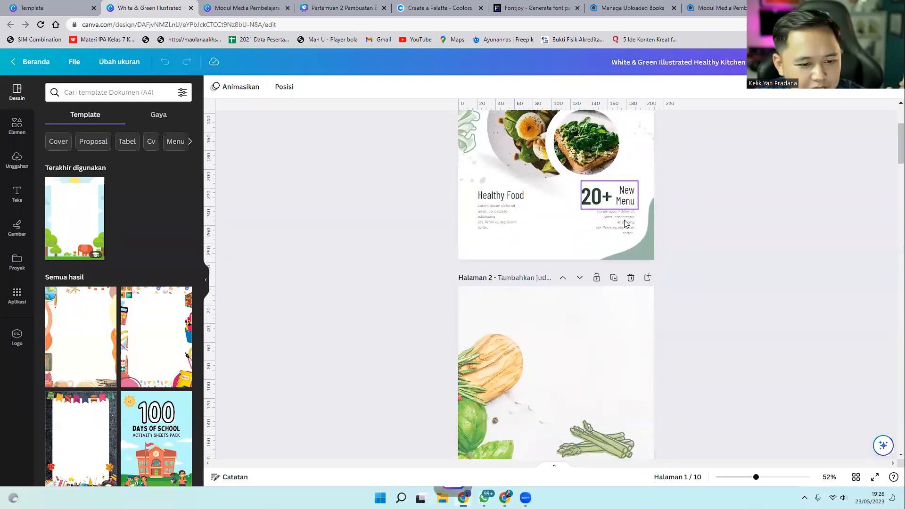
pyautogui.scroll(5, 625, 223)
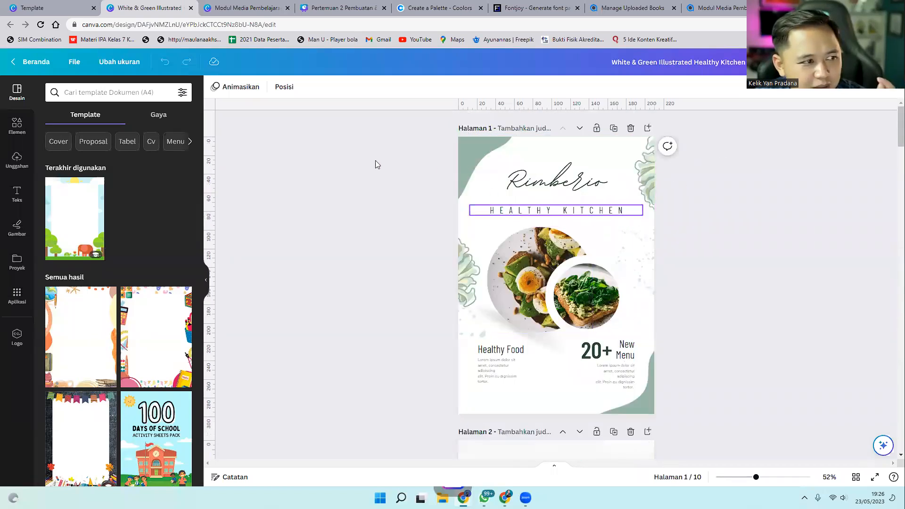
# Search the A4 document templates inside the editor for "majalah".
pyautogui.click(121, 92)
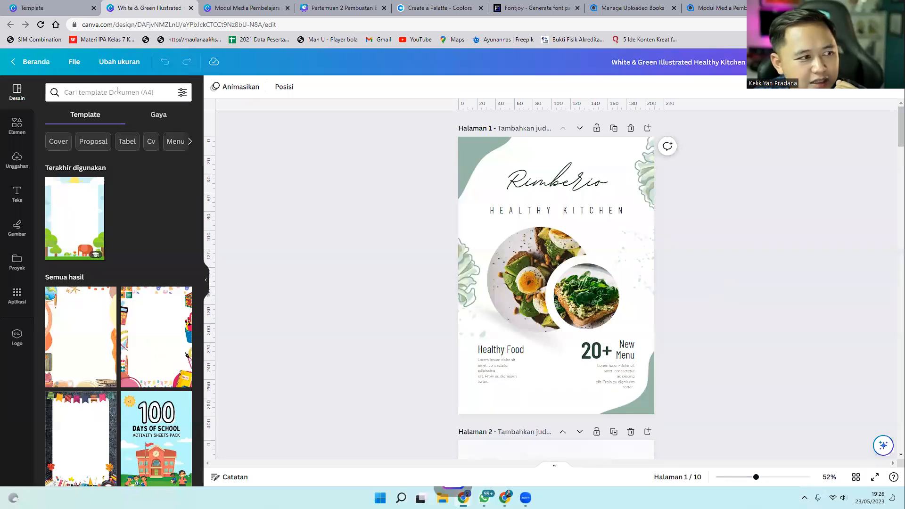
pyautogui.write('la')
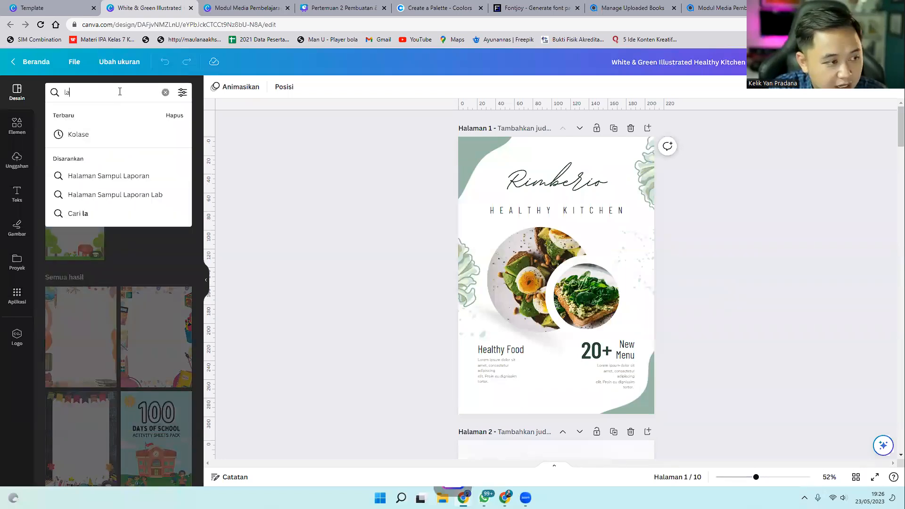
pyautogui.press('BackSpace')
pyautogui.press('BackSpace')
pyautogui.write('ma')
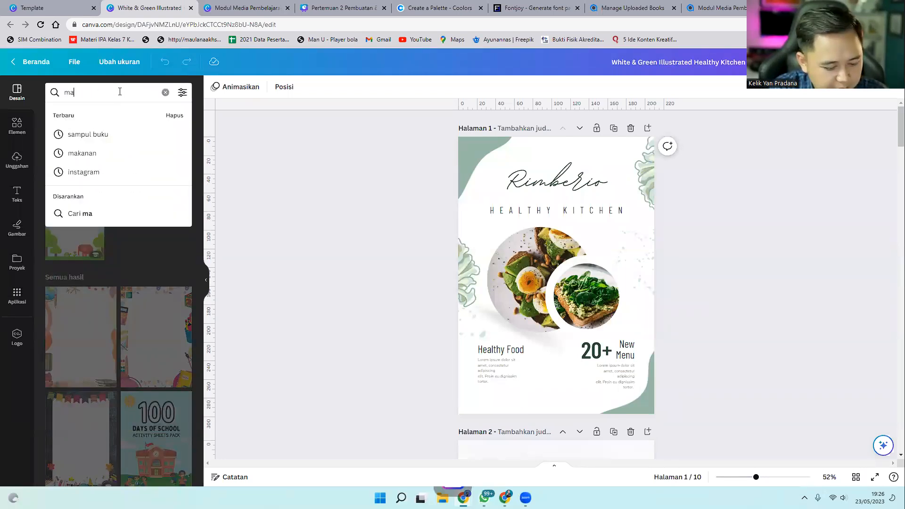
pyautogui.write('jalah')
pyautogui.press('Return')
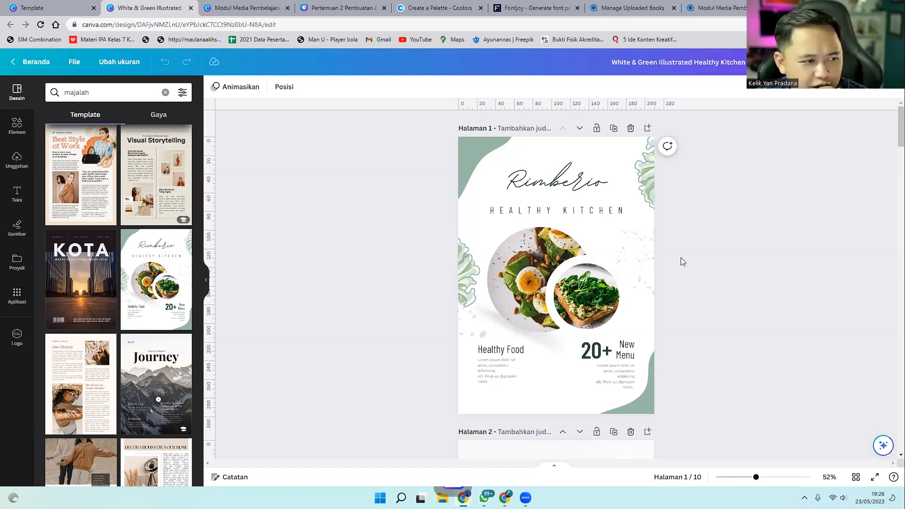
# Replace the script title on the magazine cover with "Science".
pyautogui.click(16, 124)
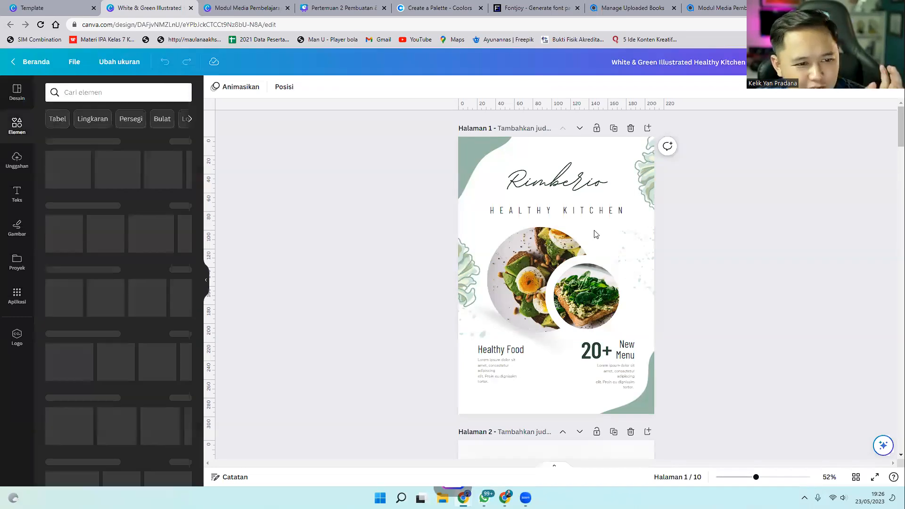
pyautogui.click(571, 182)
pyautogui.doubleClick(570, 182)
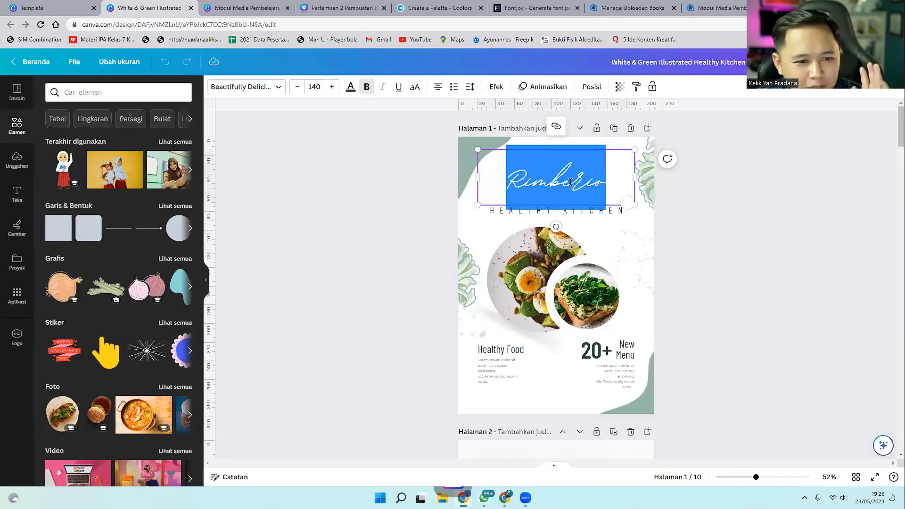
pyautogui.write('Science')
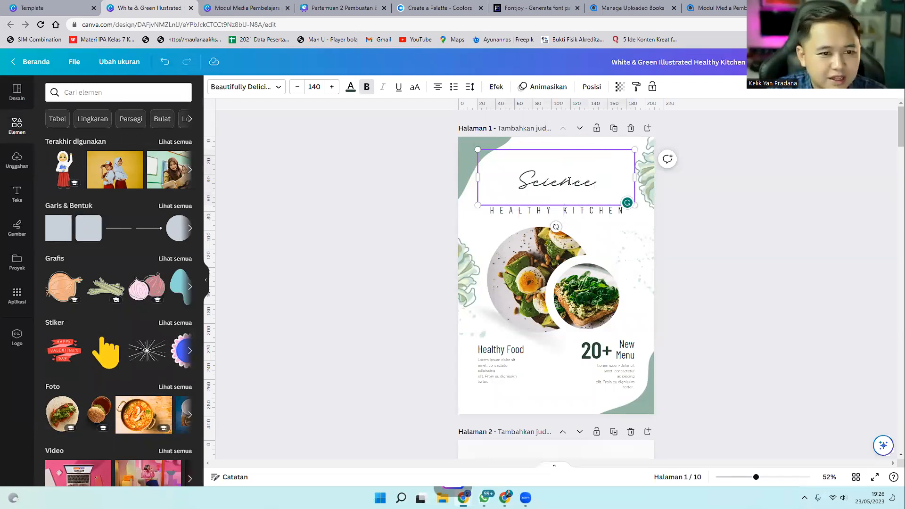
pyautogui.click(803, 229)
# Replace the cover subtitle "HEALTHY KITCHEN" with "MENGENAL FLORA" and move it slightly closer to the title.
pyautogui.click(597, 212)
pyautogui.click(597, 212)
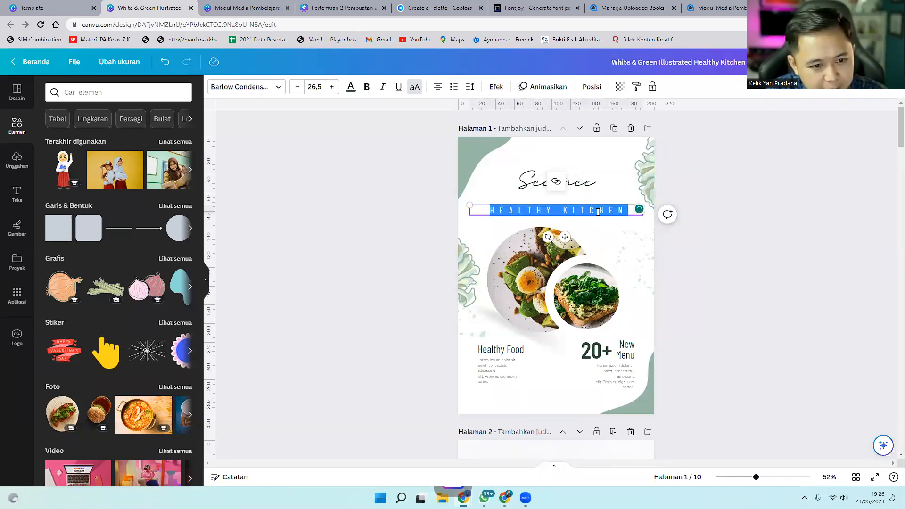
pyautogui.write('MENGENA')
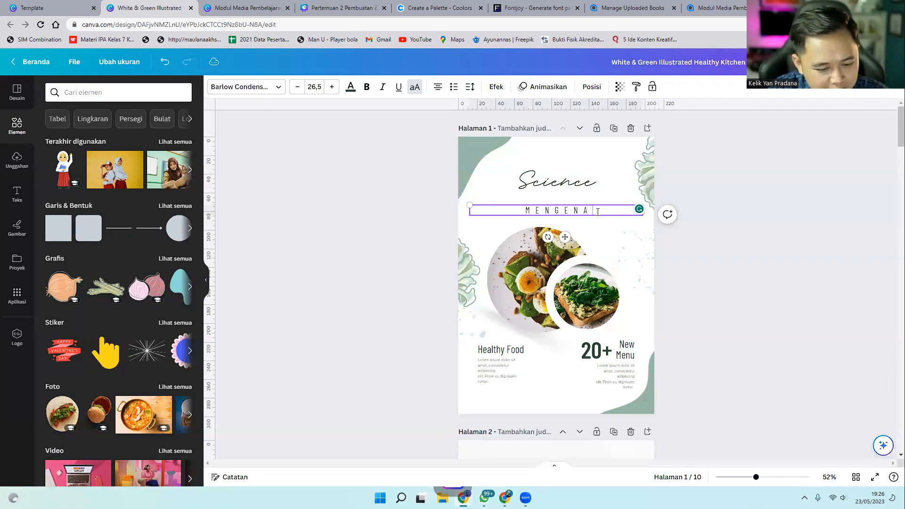
pyautogui.write('L')
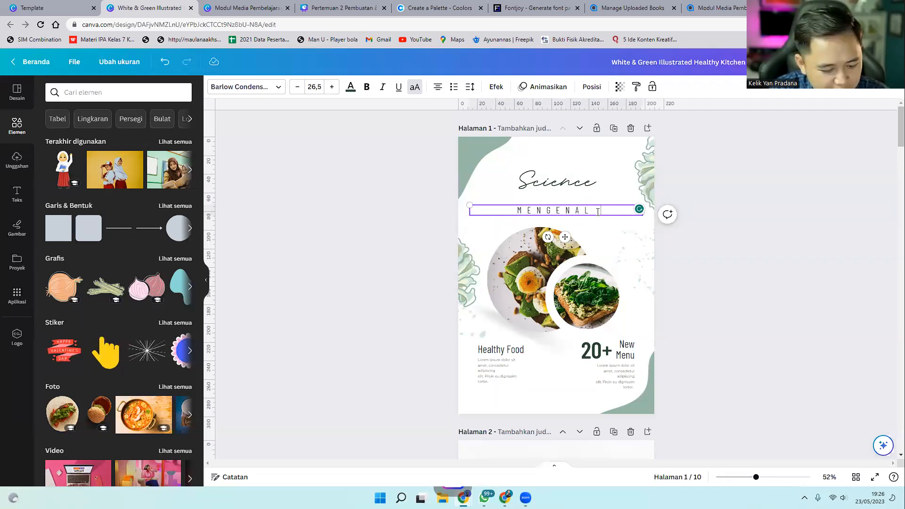
pyautogui.write(' FLORA')
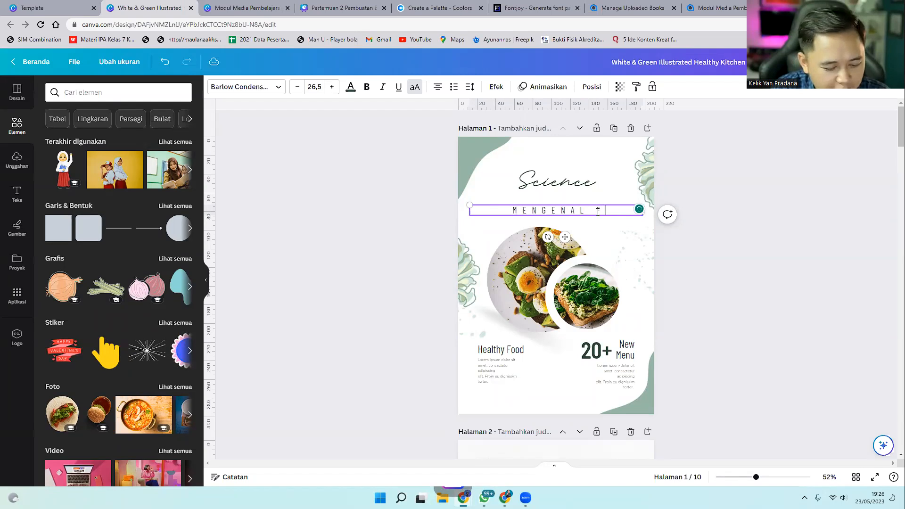
pyautogui.click(719, 295)
pyautogui.moveTo(567, 207); pyautogui.dragTo(564, 205)
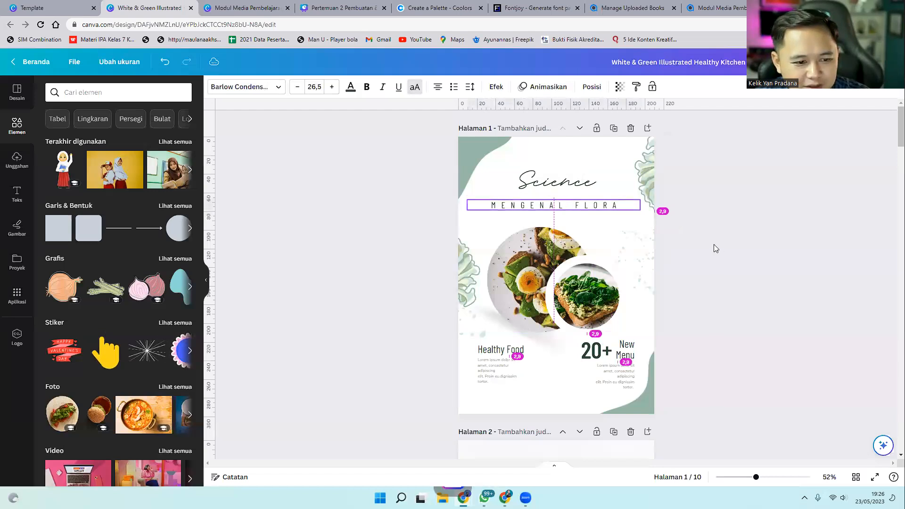
pyautogui.click(755, 258)
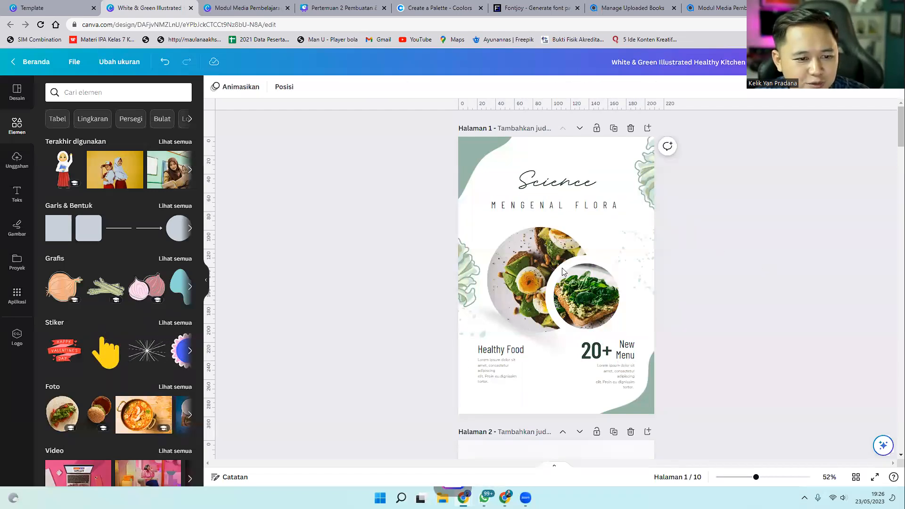
# Search the elements for "flora" and narrow the results to photos for replacing the cover's food images.
pyautogui.click(521, 268)
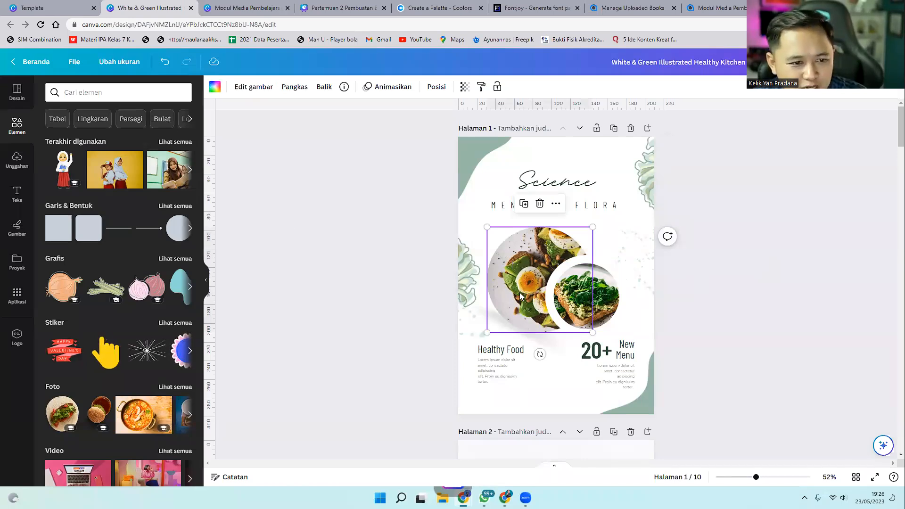
pyautogui.click(66, 100)
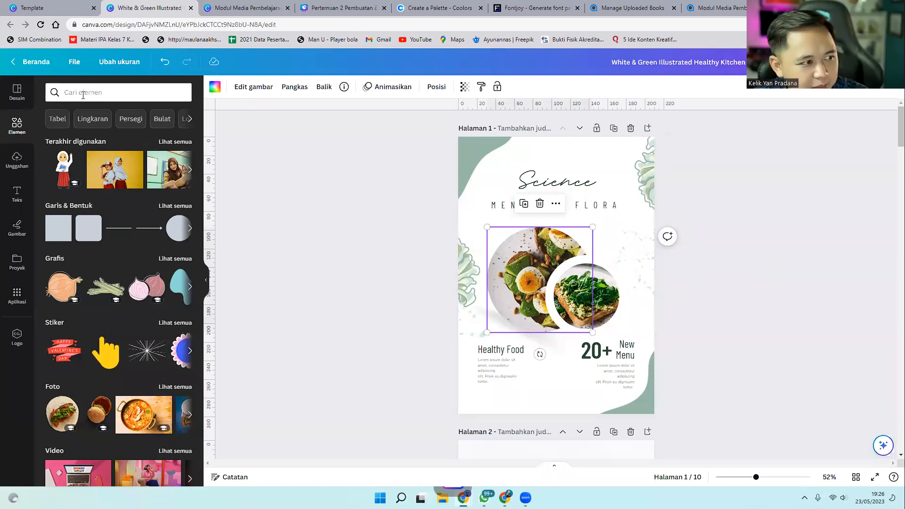
pyautogui.write('flora')
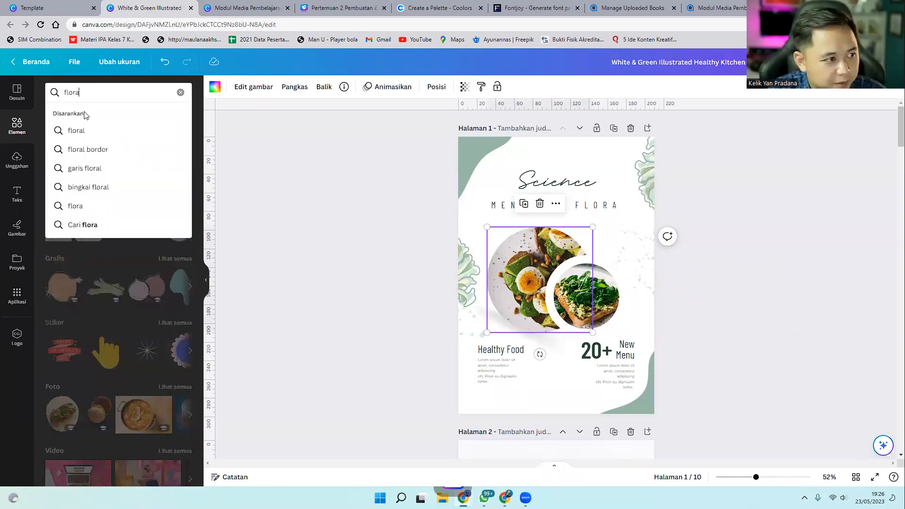
pyautogui.press('Return')
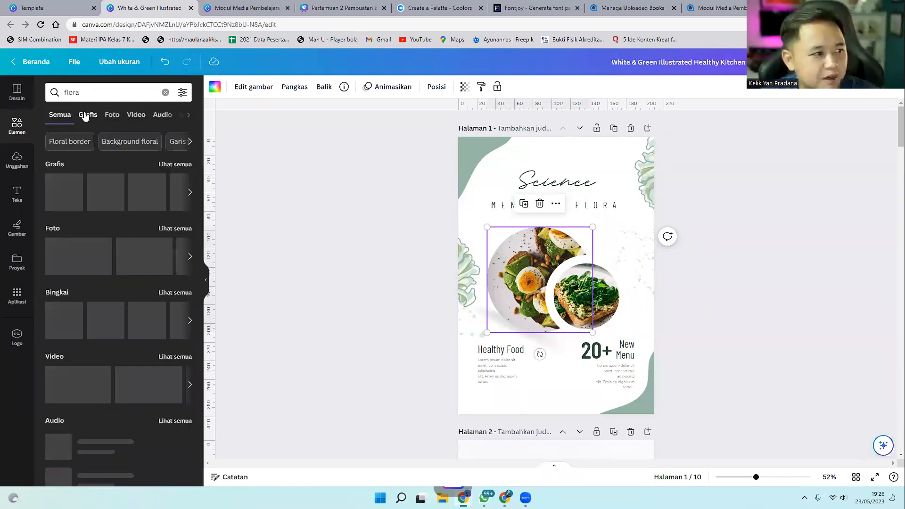
pyautogui.click(174, 164)
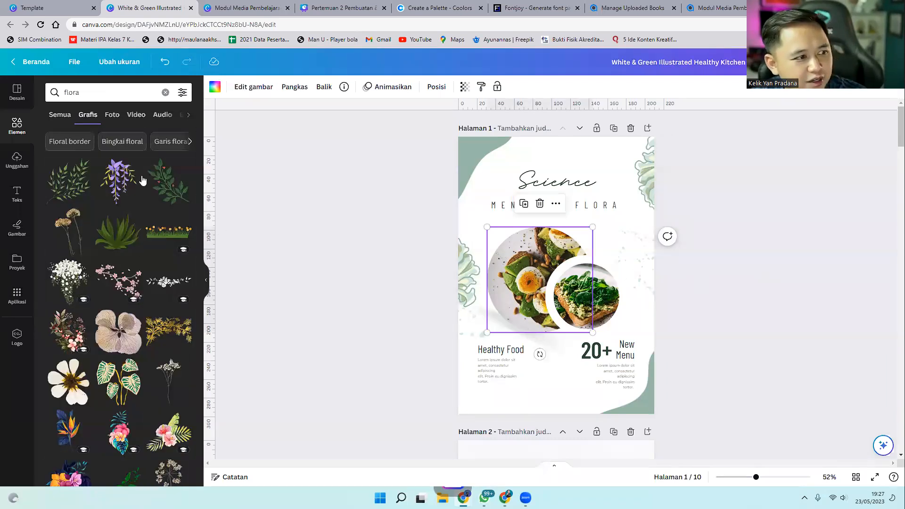
pyautogui.click(112, 114)
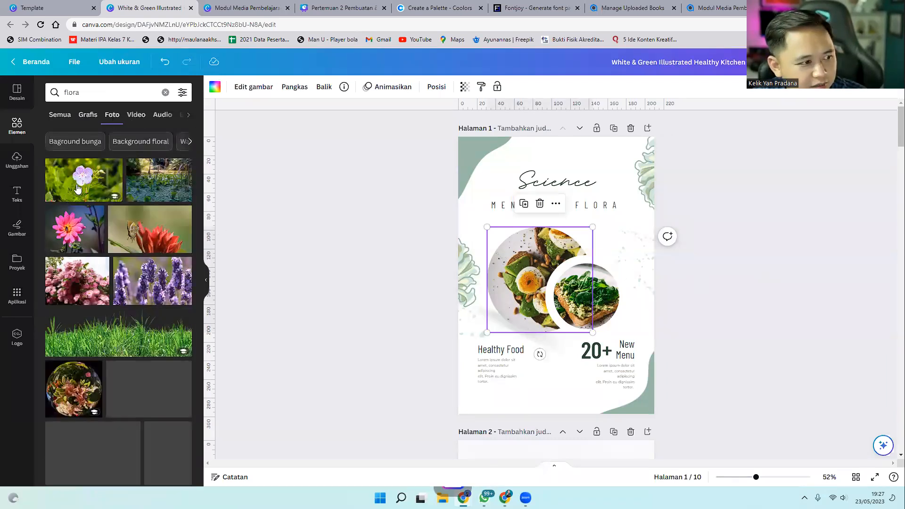
# Fill the cover's small round frame with the pale purple flower photo and the large one with the lavender photo, and preview it full screen.
pyautogui.click(78, 189)
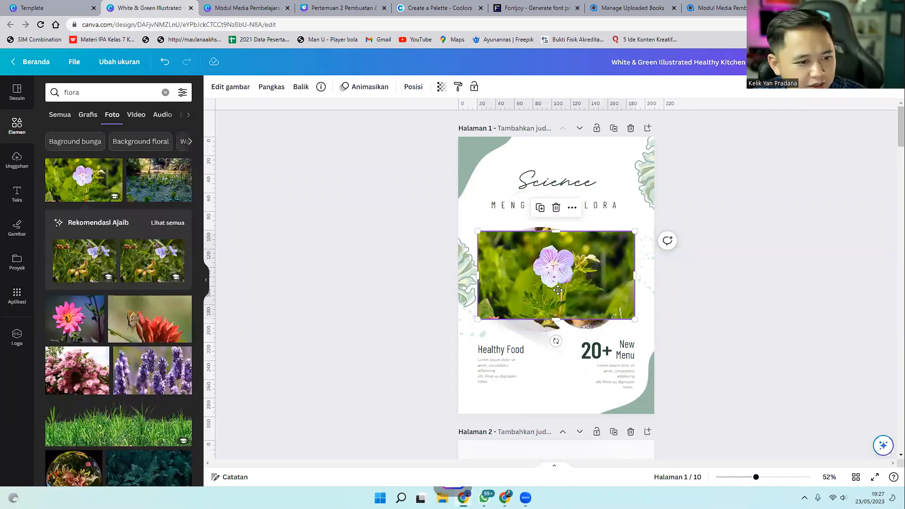
pyautogui.moveTo(588, 314); pyautogui.dragTo(596, 292)
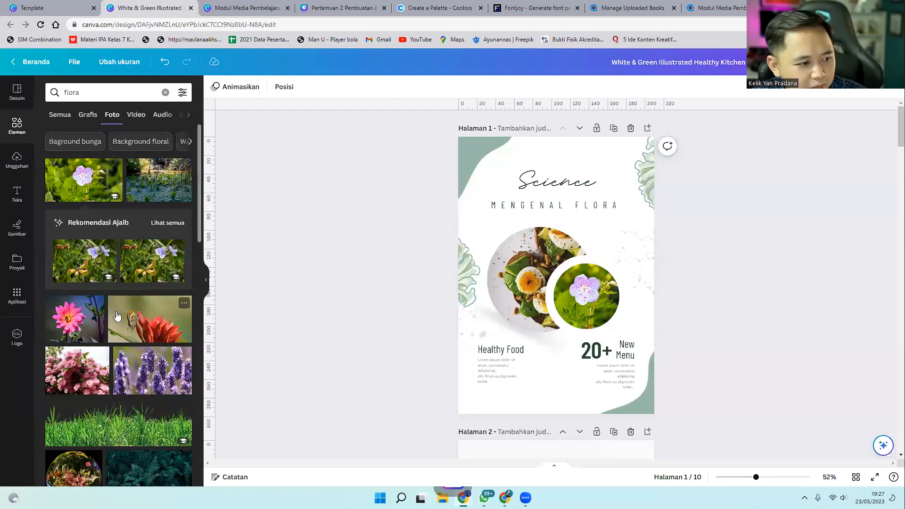
pyautogui.click(163, 367)
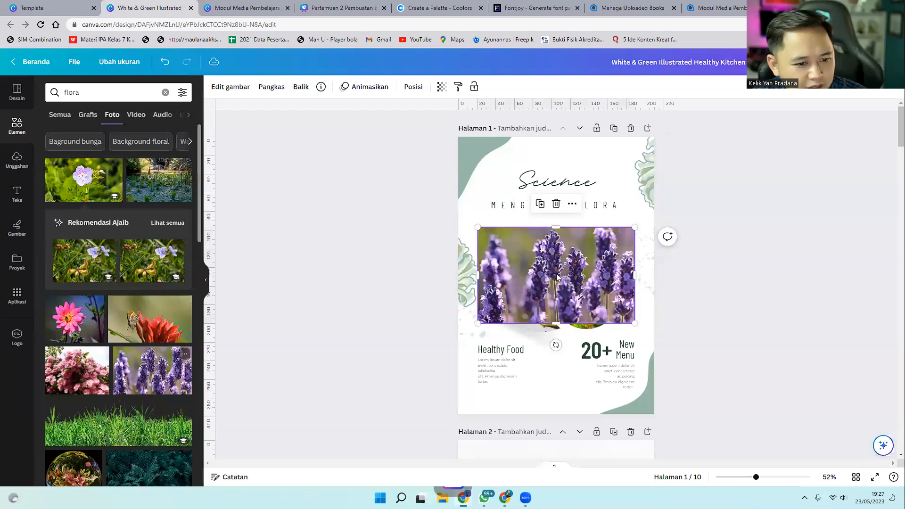
pyautogui.moveTo(537, 279); pyautogui.dragTo(527, 283)
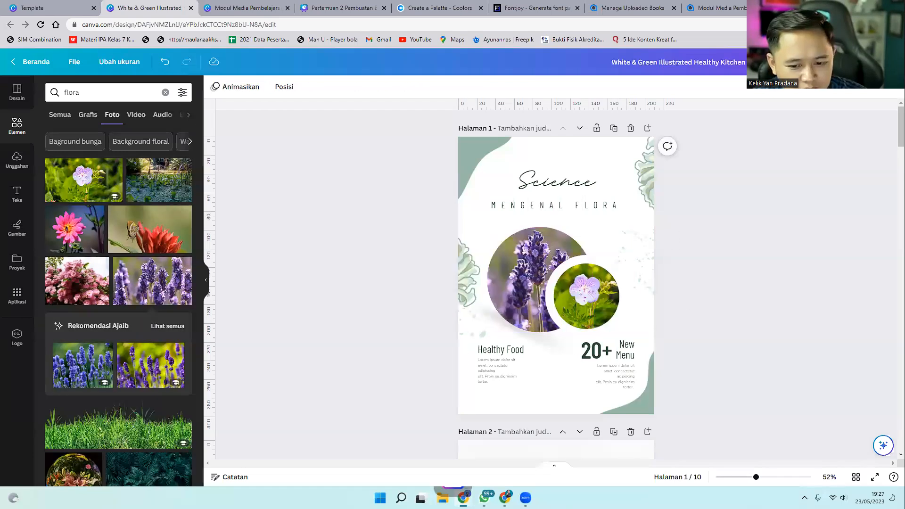
pyautogui.click(876, 478)
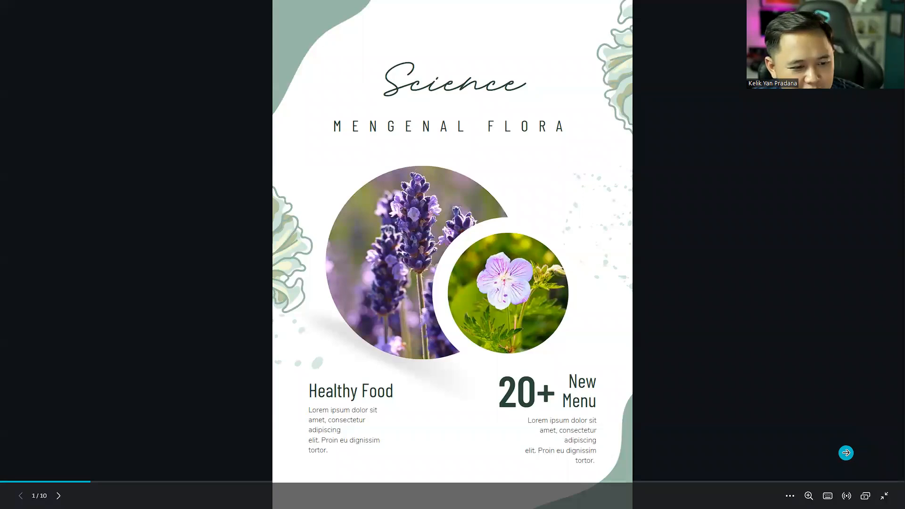
pyautogui.press('Escape')
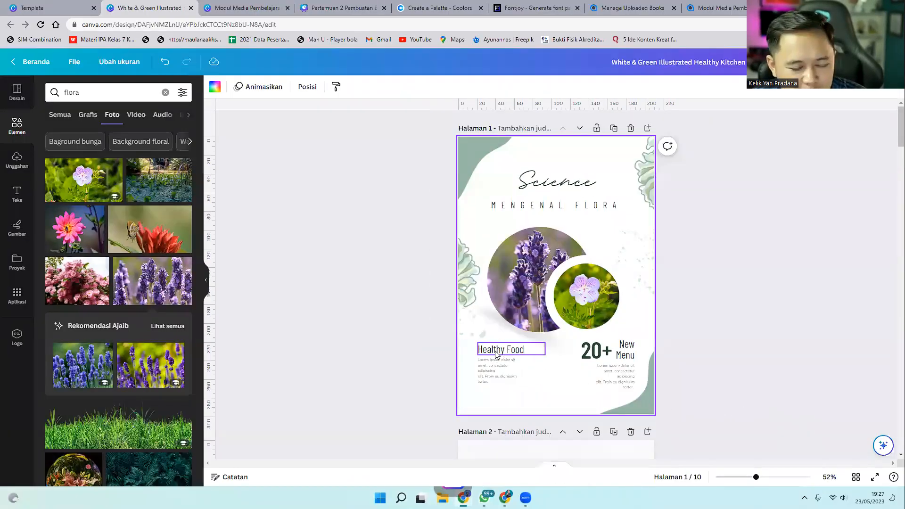
# Change the cover heading "Healthy Food" to "Koleksi Anggrek".
pyautogui.doubleClick(508, 351)
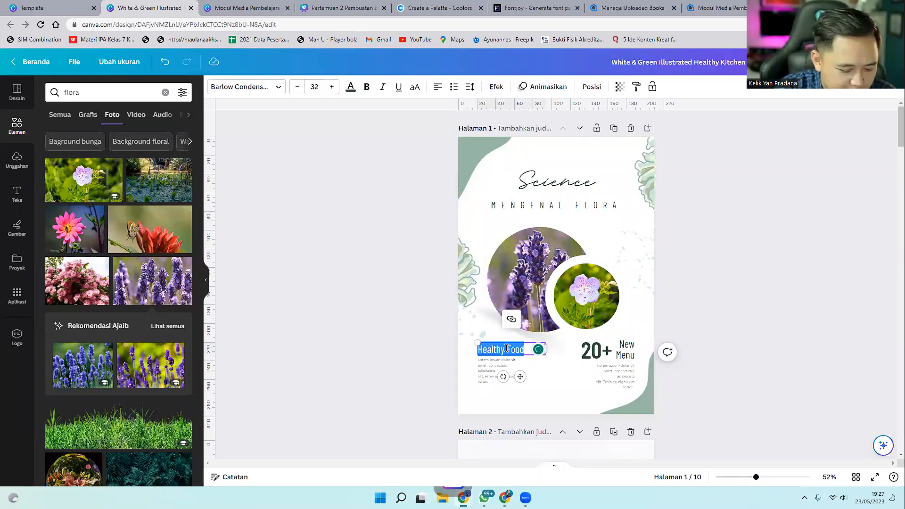
pyautogui.write('Ang')
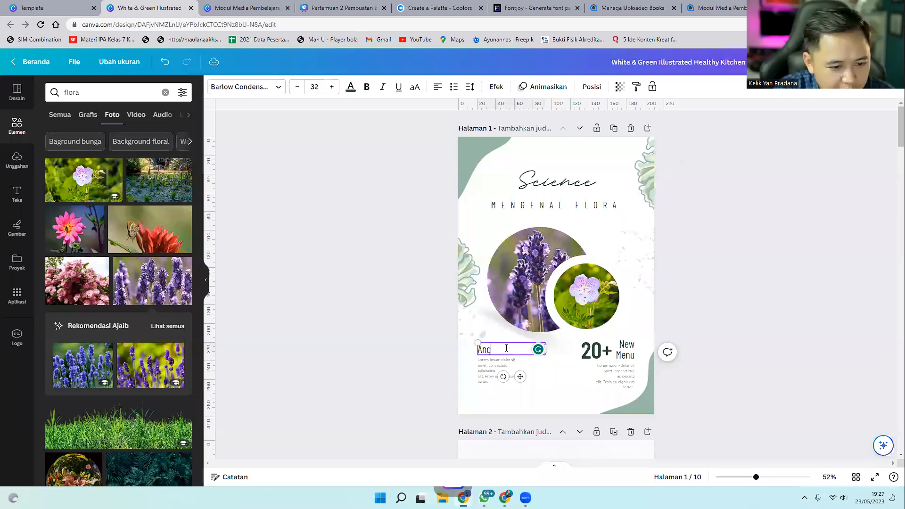
pyautogui.write('gKolek')
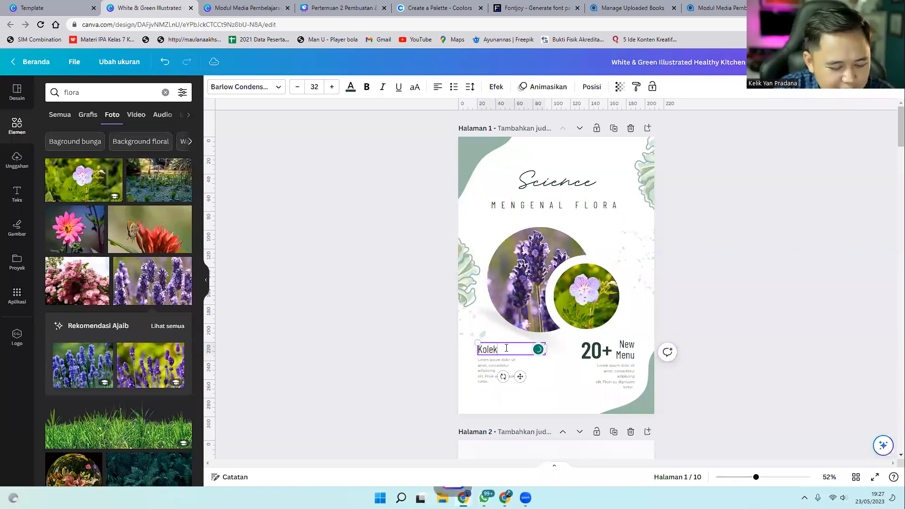
pyautogui.write('si Angge')
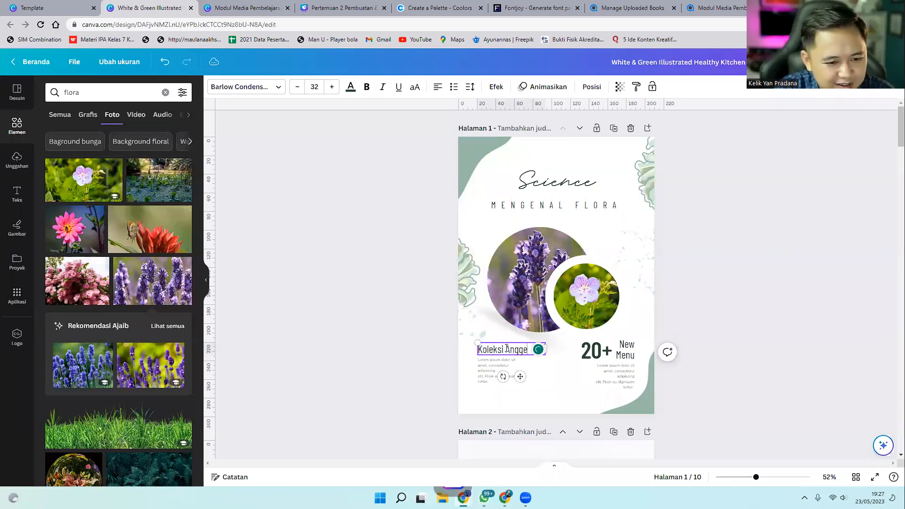
pyautogui.press('BackSpace')
pyautogui.write('rek')
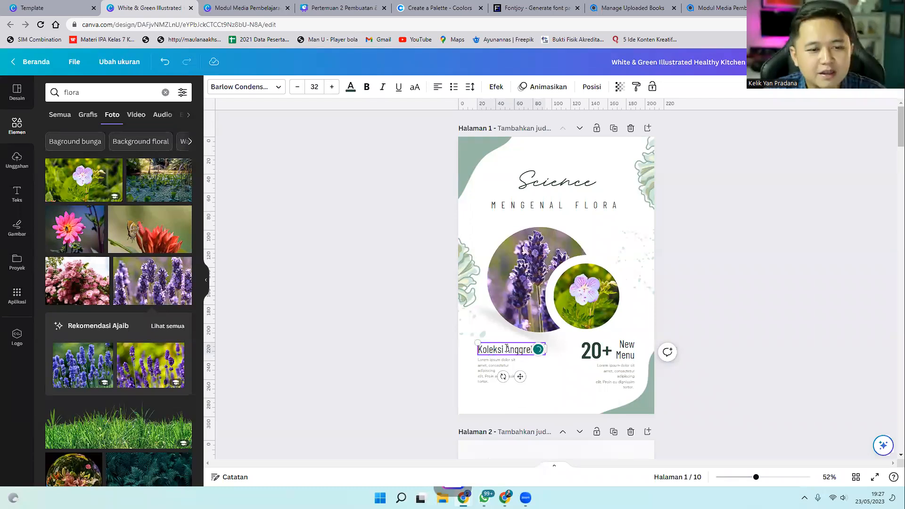
pyautogui.click(705, 319)
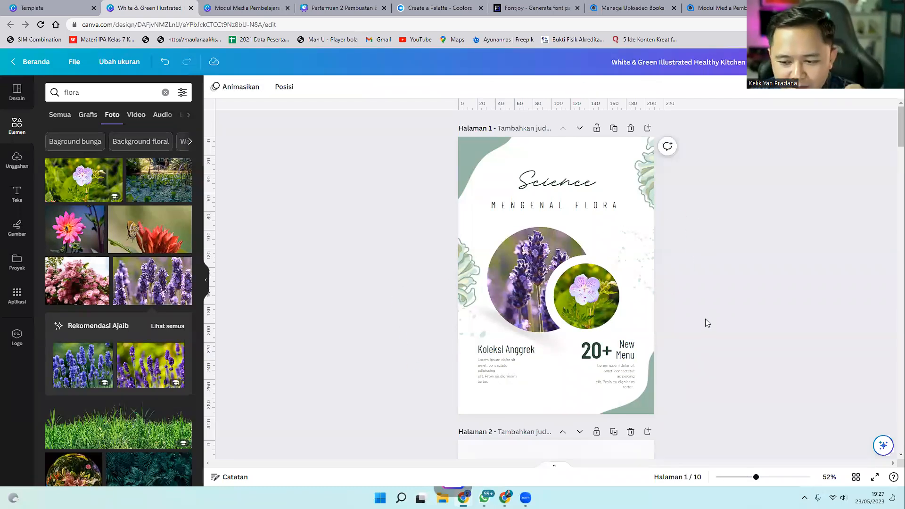
# Delete the "Healthy Food for Healthy Life" page that follows the cover.
pyautogui.scroll(-2, 706, 320)
pyautogui.scroll(-5, 706, 320)
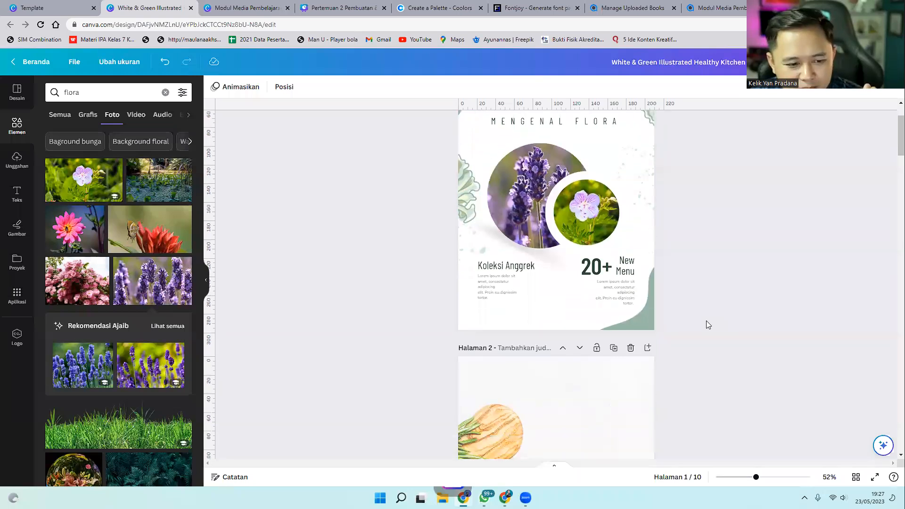
pyautogui.scroll(3, 706, 320)
pyautogui.scroll(2, 706, 324)
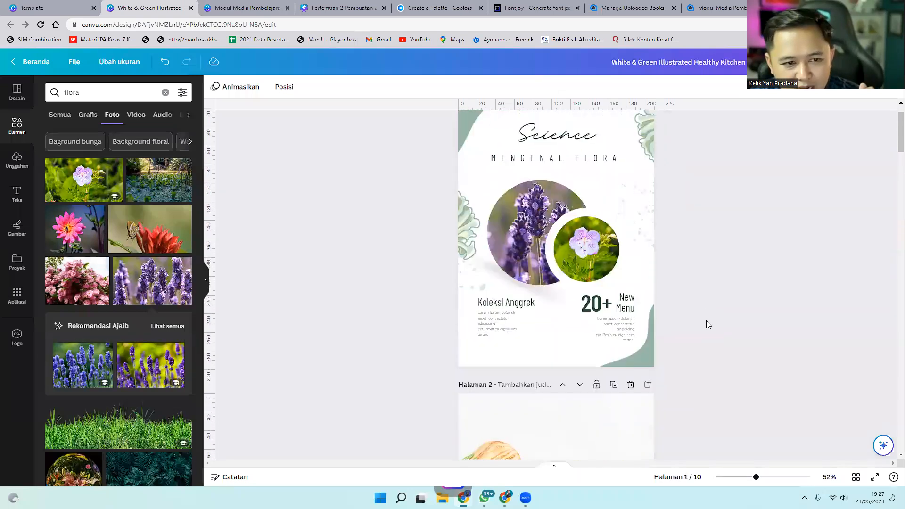
pyautogui.scroll(1, 706, 325)
pyautogui.scroll(-7, 706, 325)
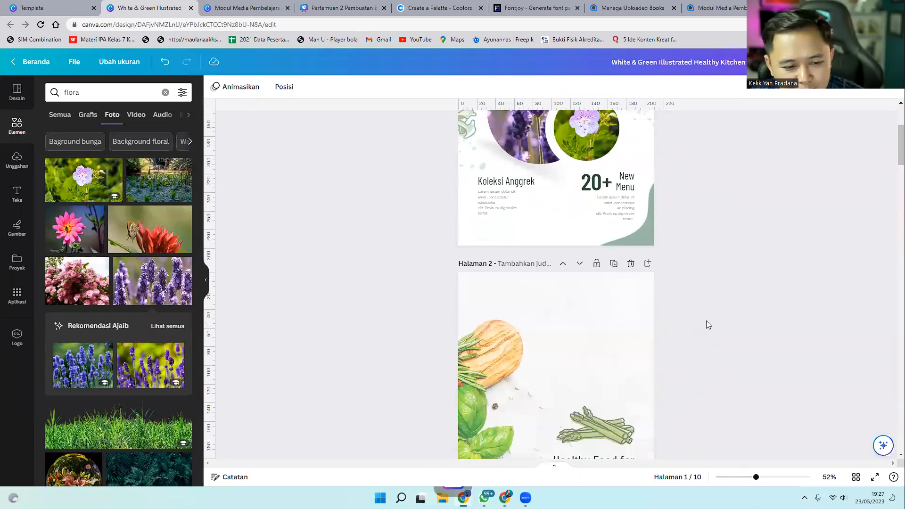
pyautogui.scroll(-3, 705, 324)
pyautogui.scroll(5, 705, 325)
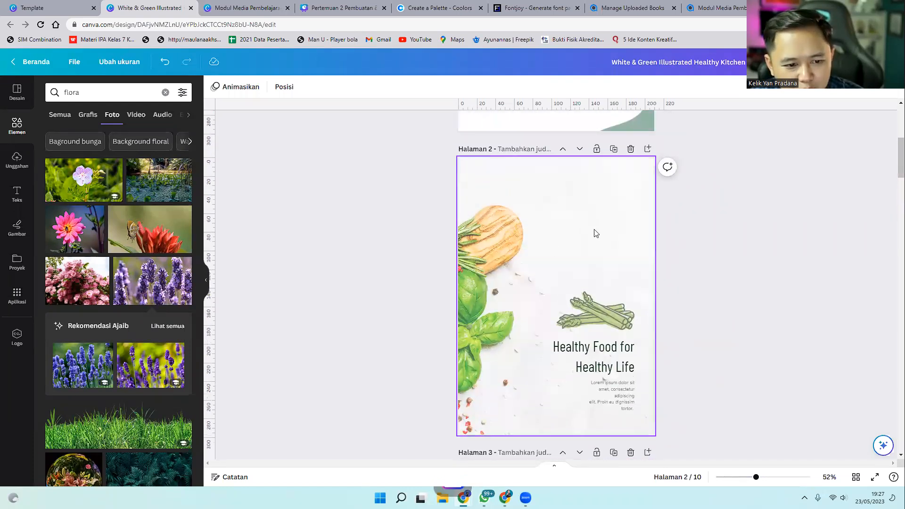
pyautogui.click(630, 149)
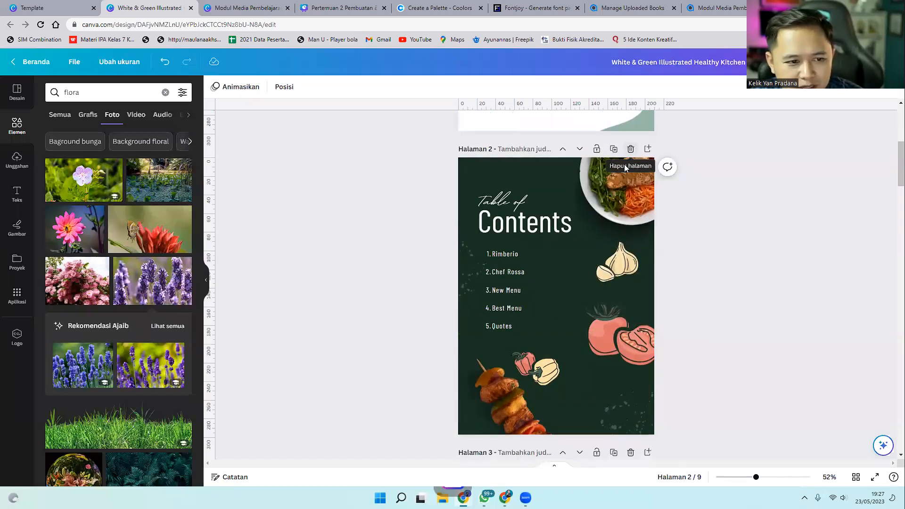
# Change the contents page heading "Contents" to "Daftar Isi" and delete the script text "Table of" above it.
pyautogui.scroll(5, 615, 267)
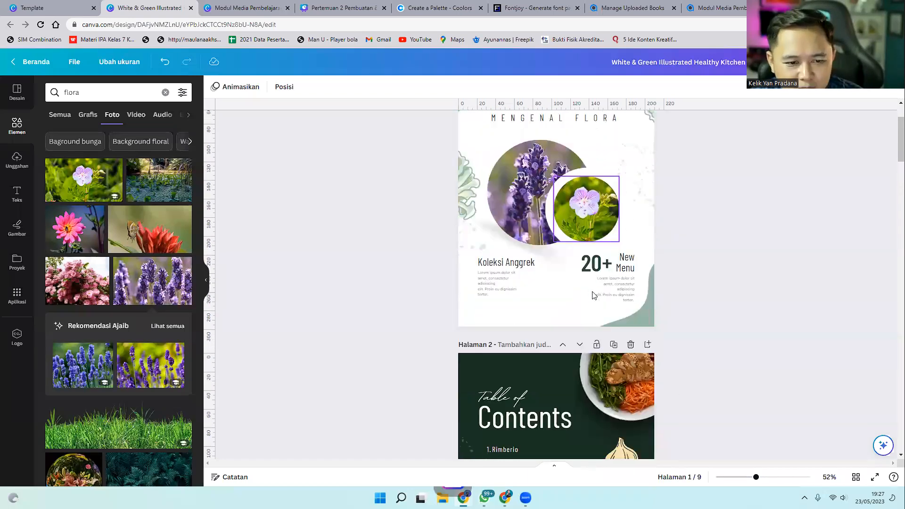
pyautogui.scroll(-2, 593, 295)
pyautogui.doubleClick(515, 298)
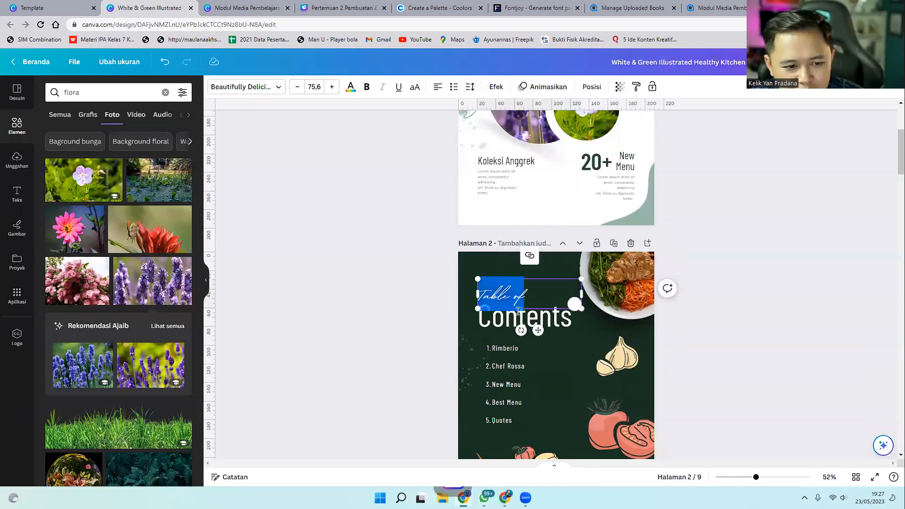
pyautogui.click(511, 322)
pyautogui.doubleClick(511, 322)
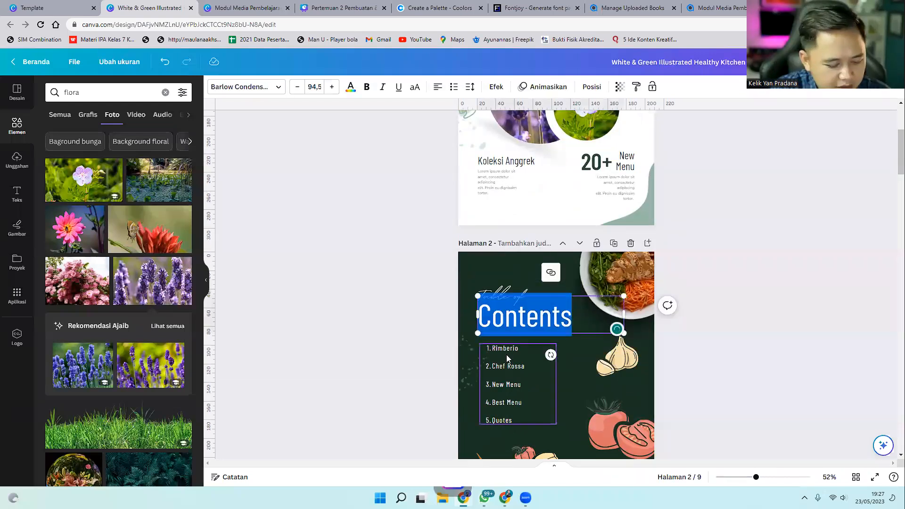
pyautogui.write('Daftar')
pyautogui.hotkey('ctrl', 'a')
pyautogui.write('Daftar Isi')
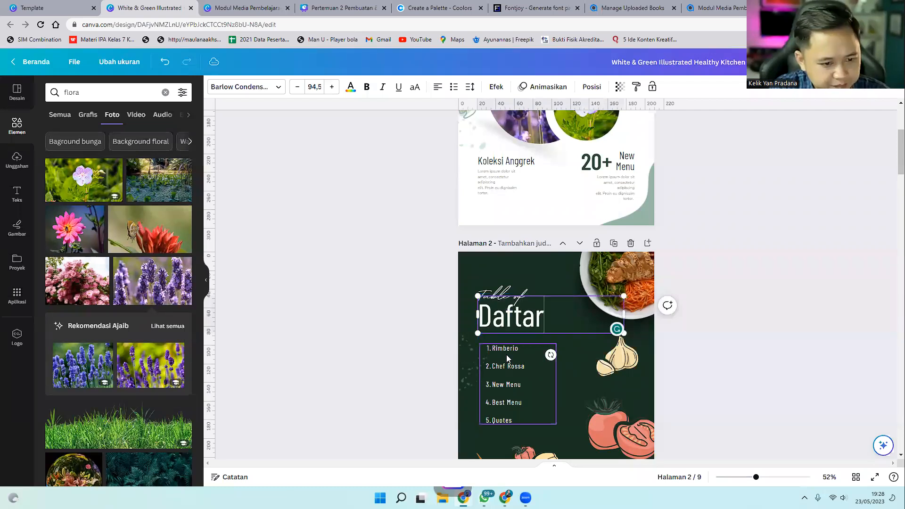
pyautogui.click(451, 324)
pyautogui.click(507, 291)
pyautogui.press('Delete')
# Delete the food plate and skewer photos and the pepper, tomato and garlic illustrations from the contents page.
pyautogui.scroll(-4, 737, 360)
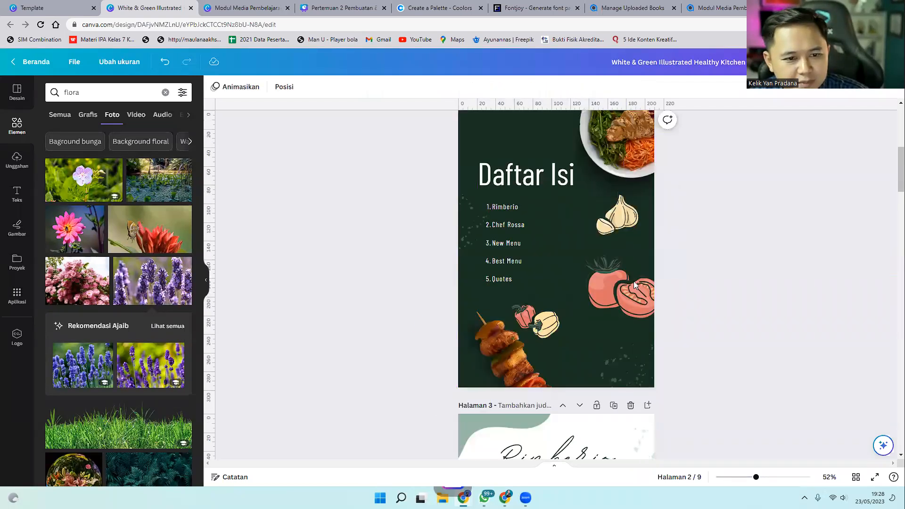
pyautogui.scroll(3, 622, 249)
pyautogui.click(618, 243)
pyautogui.press('Delete')
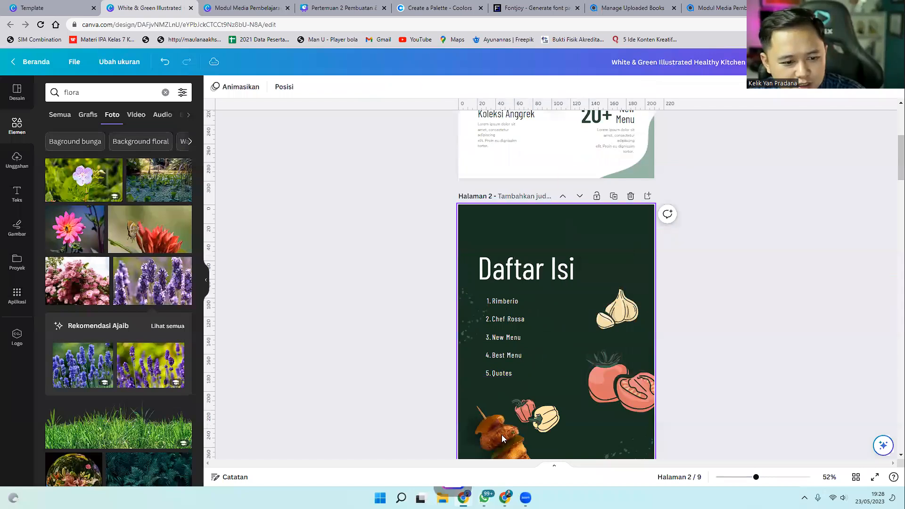
pyautogui.scroll(-2, 499, 396)
pyautogui.click(502, 358)
pyautogui.press('Delete')
pyautogui.click(536, 323)
pyautogui.press('Delete')
pyautogui.click(639, 267)
pyautogui.press('Delete')
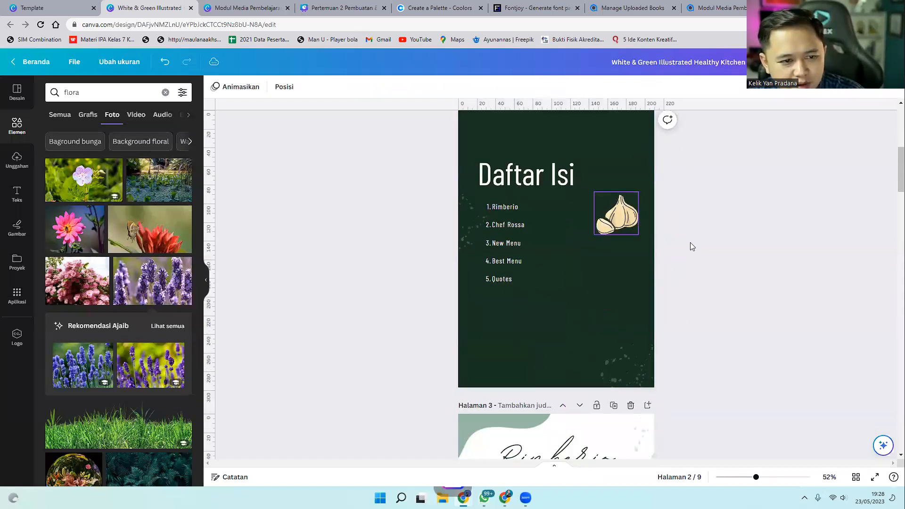
pyautogui.press('Delete')
pyautogui.scroll(2, 724, 275)
pyautogui.scroll(-1, 715, 275)
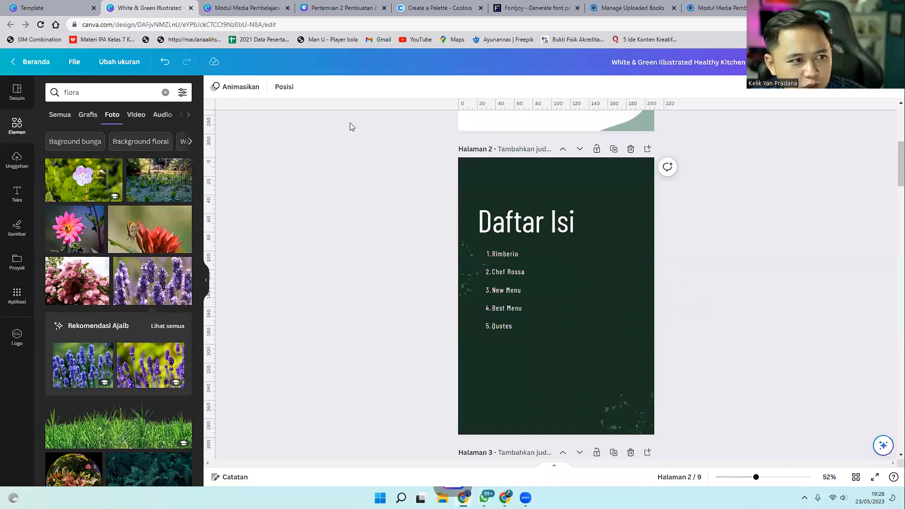
# Switch to the "Modul Media Pembelajaran video" design and examine the title, label and background of its cover page.
pyautogui.click(231, 10)
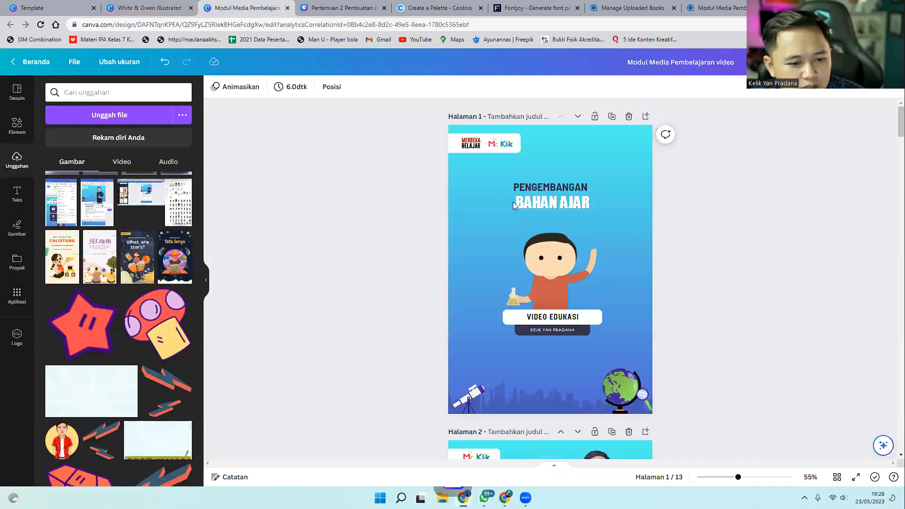
pyautogui.click(578, 189)
pyautogui.moveTo(578, 189); pyautogui.dragTo(589, 208)
pyautogui.click(629, 316)
pyautogui.click(624, 345)
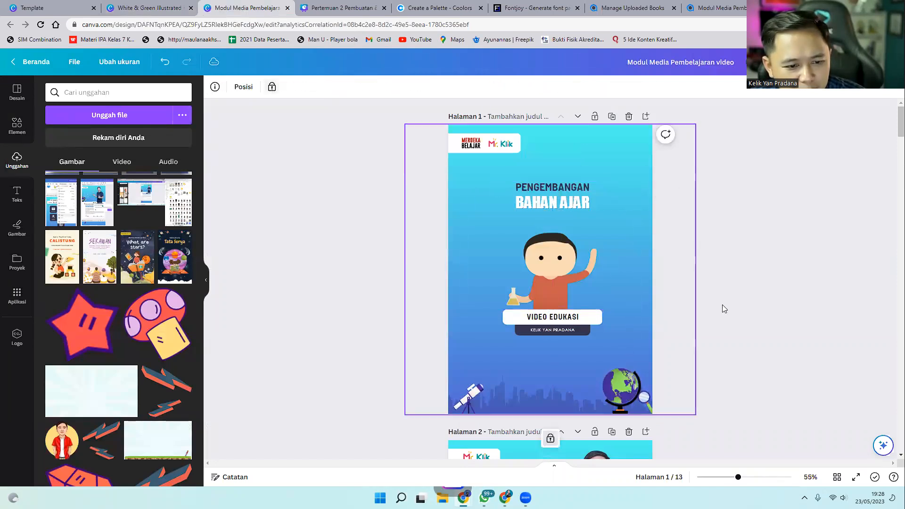
pyautogui.click(725, 306)
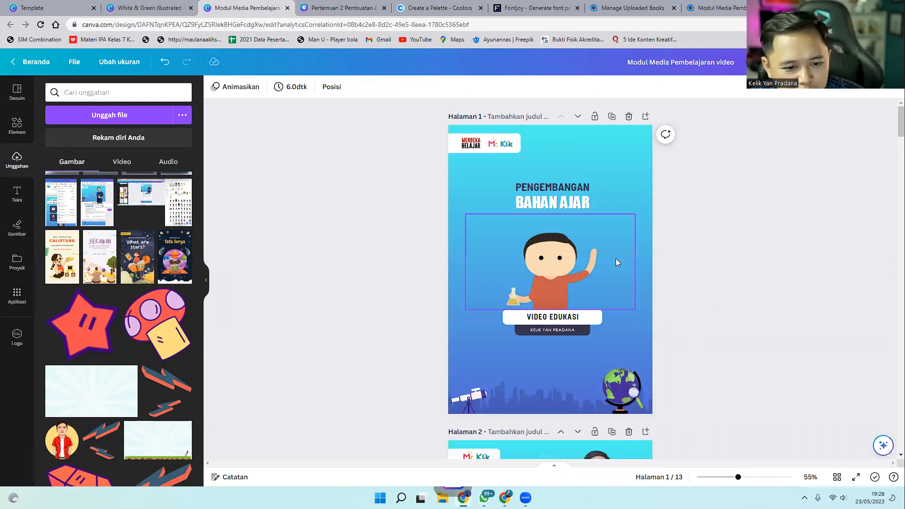
# Examine the author introduction page, including the portrait, name label, linked video line and welcome paragraph.
pyautogui.scroll(-6, 688, 302)
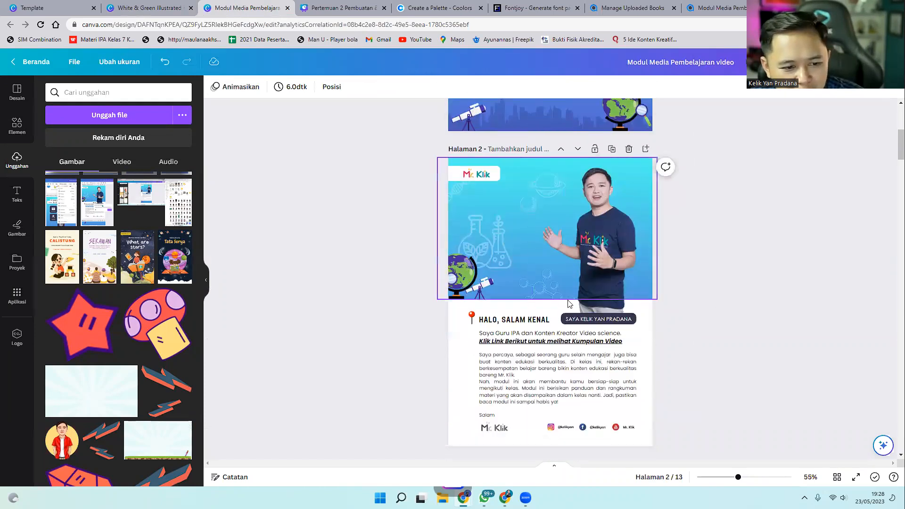
pyautogui.click(605, 296)
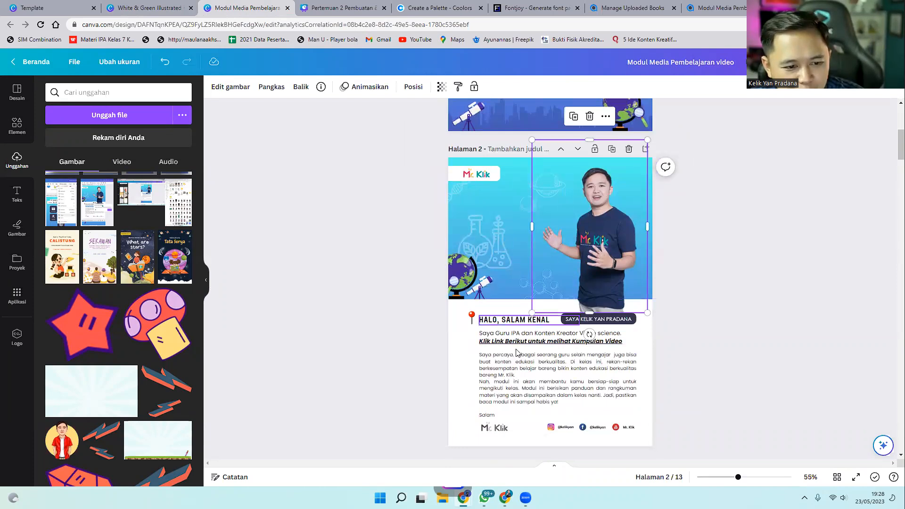
pyautogui.click(535, 370)
pyautogui.click(700, 307)
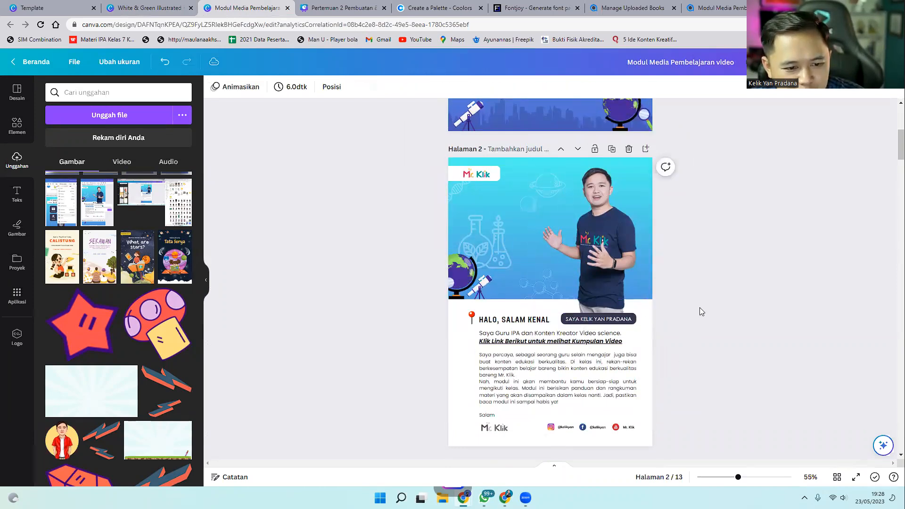
pyautogui.click(626, 322)
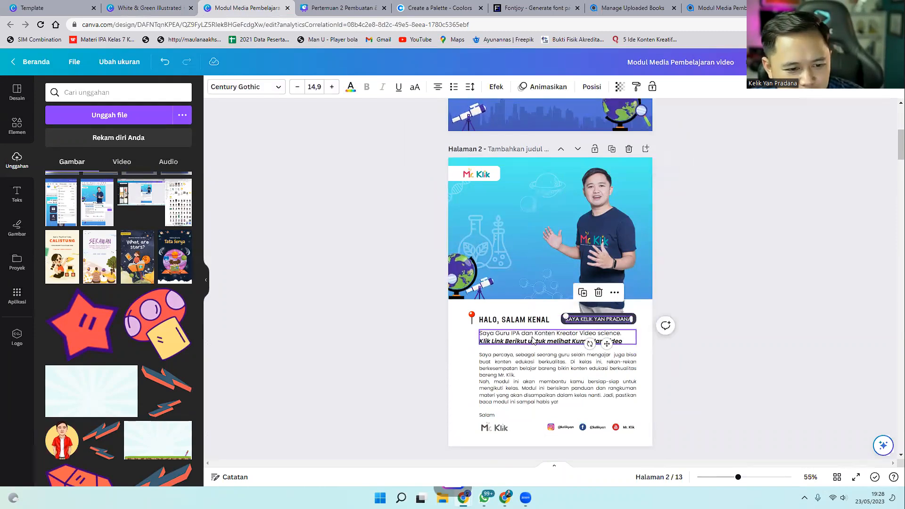
pyautogui.click(584, 342)
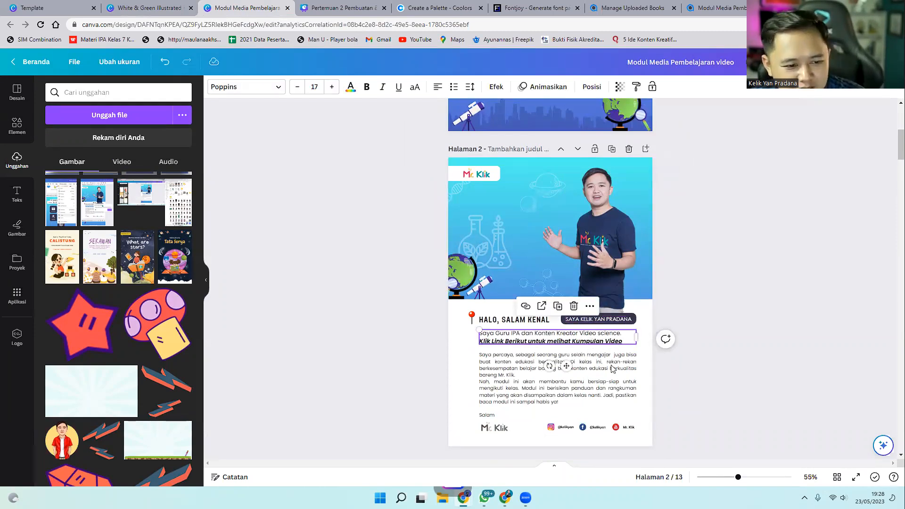
pyautogui.click(611, 388)
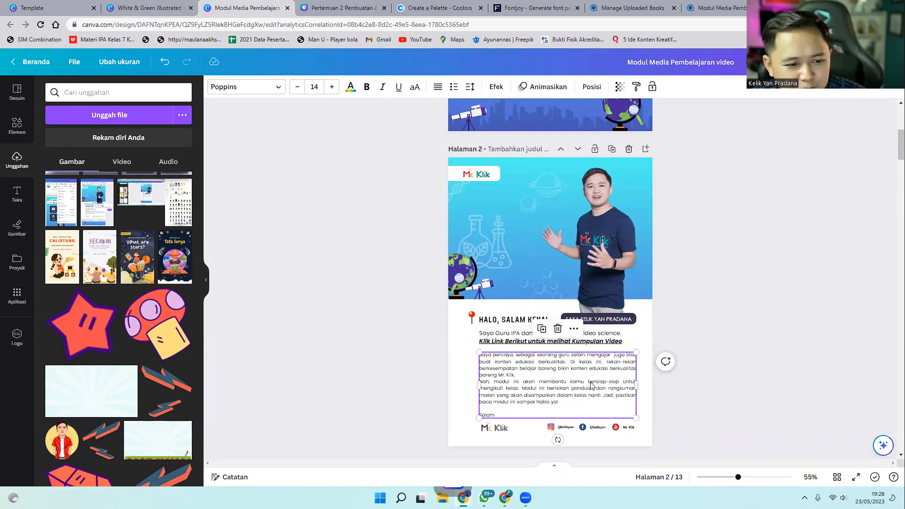
# Review the "Persiapan Kelas" page and examine the topic tiles on the "Daftar Materi" page.
pyautogui.scroll(-4, 590, 382)
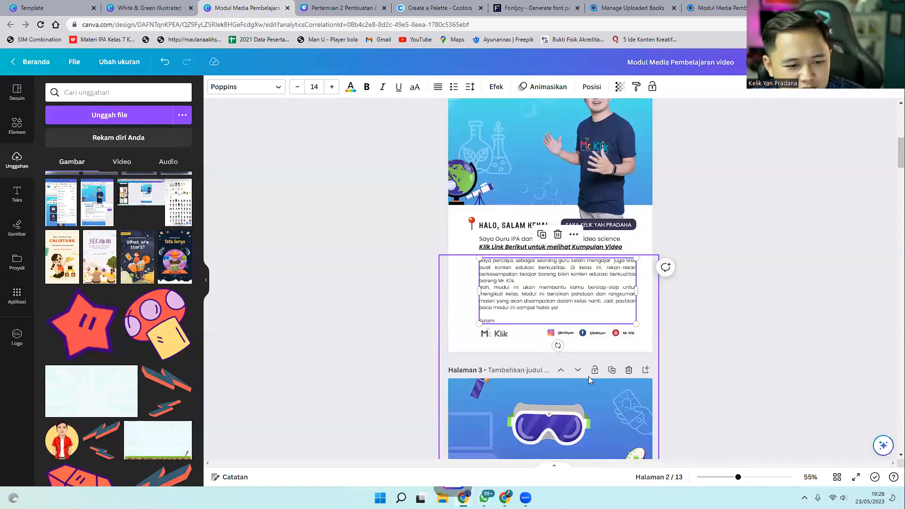
pyautogui.scroll(-2, 586, 370)
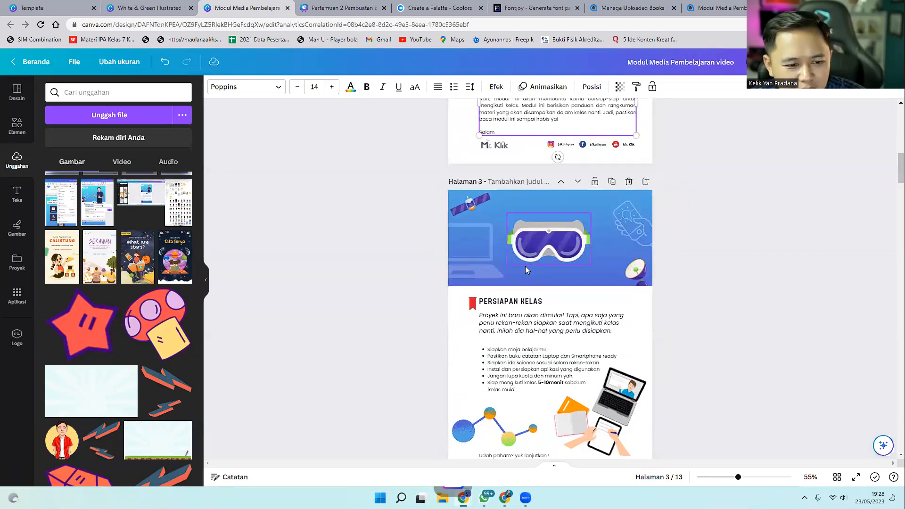
pyautogui.scroll(-4, 526, 267)
pyautogui.scroll(-3, 526, 267)
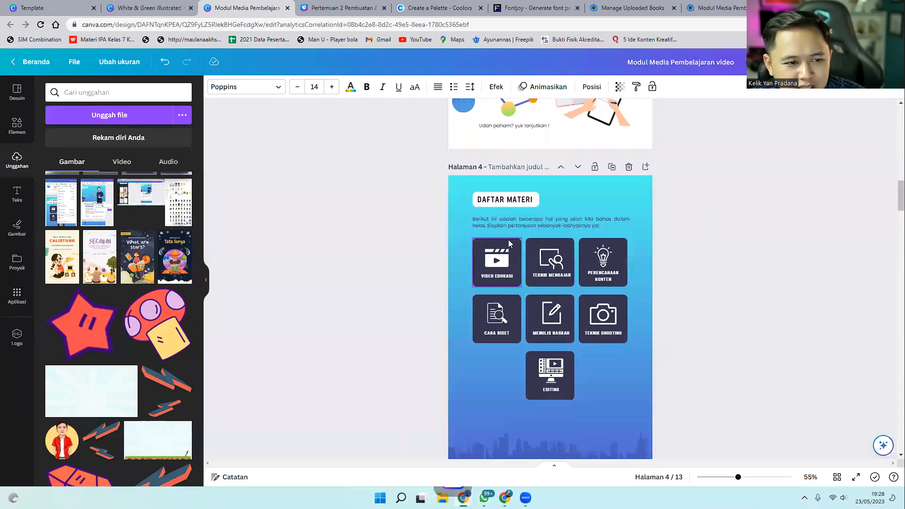
pyautogui.scroll(-1, 512, 241)
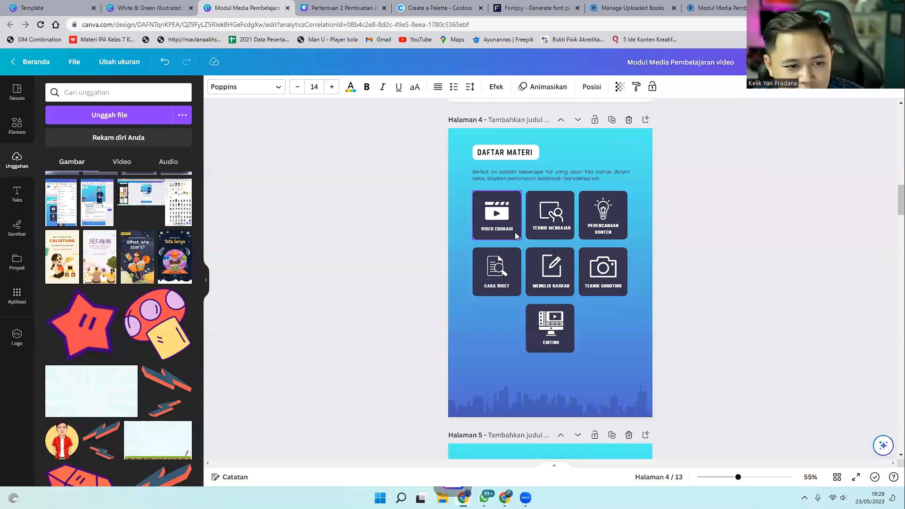
pyautogui.click(509, 215)
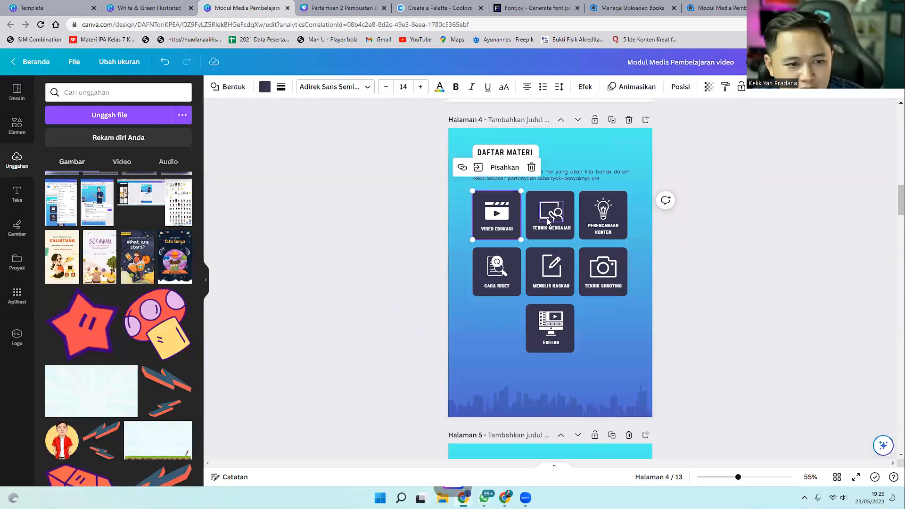
pyautogui.click(548, 220)
pyautogui.click(532, 235)
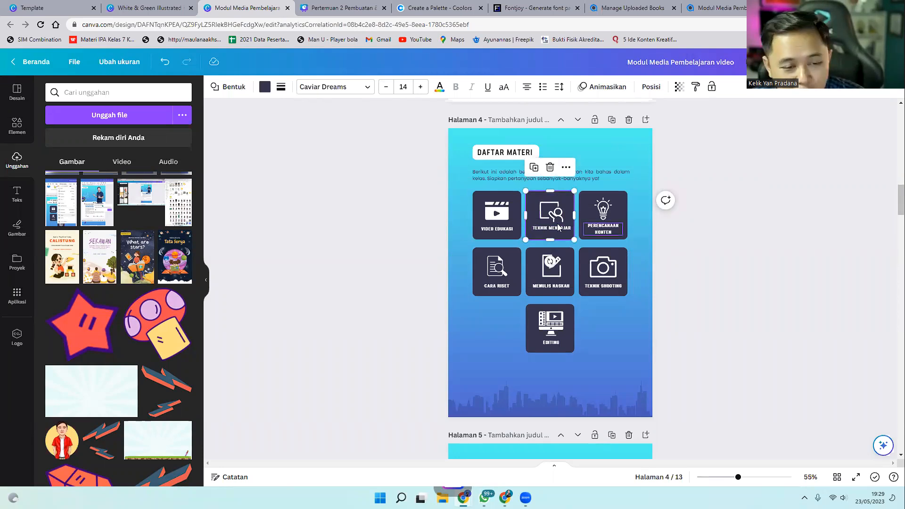
pyautogui.click(586, 220)
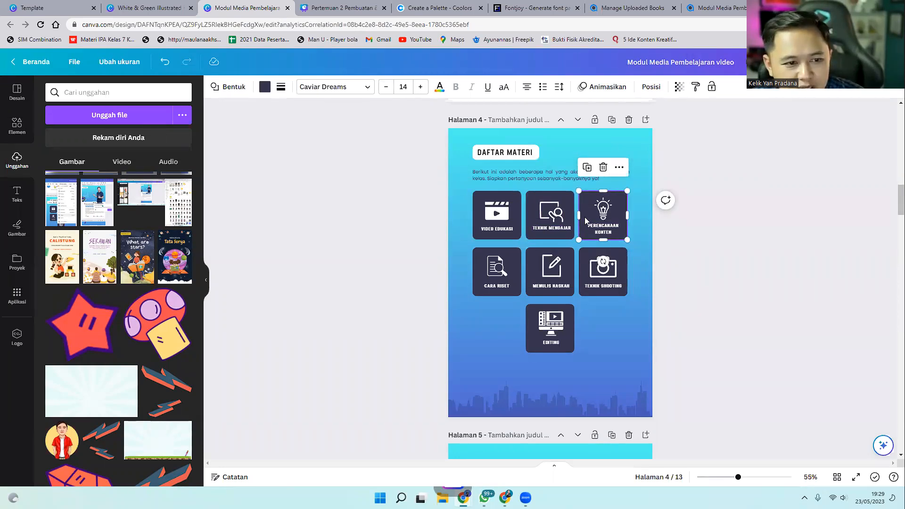
pyautogui.scroll(1, 586, 219)
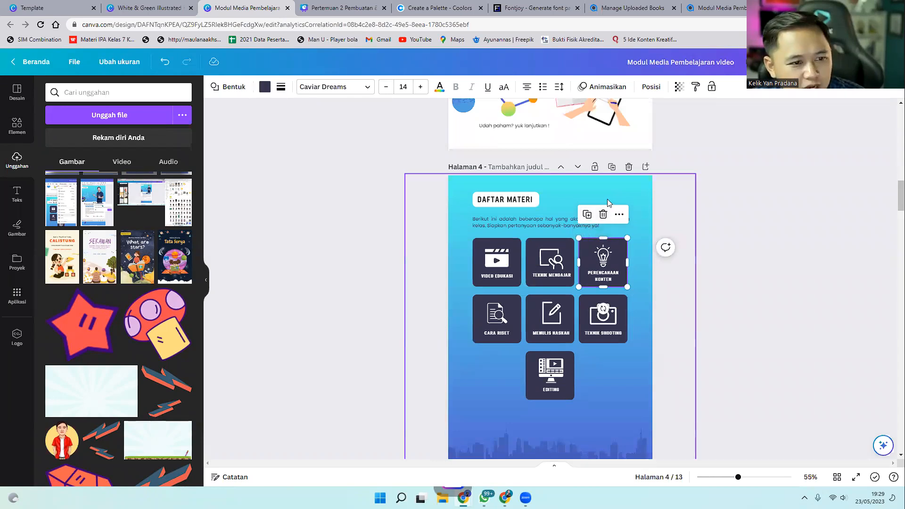
pyautogui.scroll(2, 608, 202)
pyautogui.scroll(-3, 608, 202)
pyautogui.scroll(-2, 608, 200)
pyautogui.scroll(3, 607, 198)
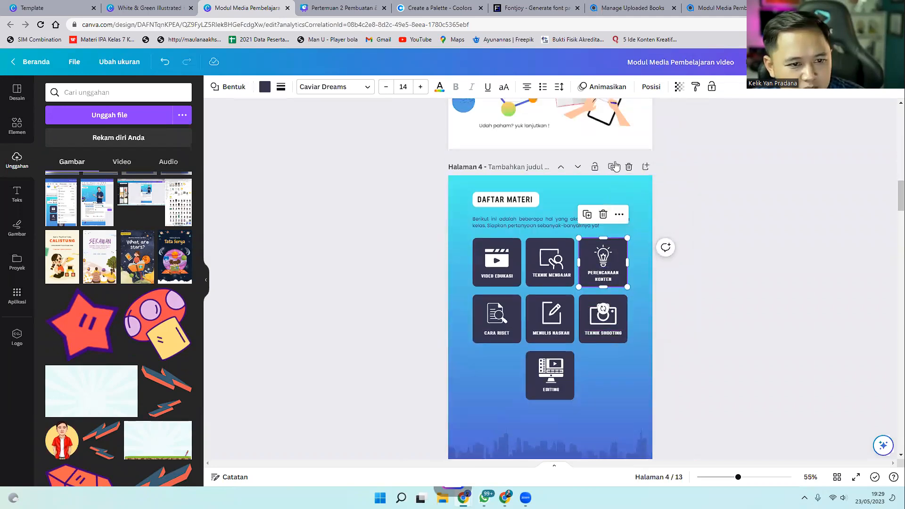
# Add a blank page directly after the "Daftar Materi" page.
pyautogui.click(646, 166)
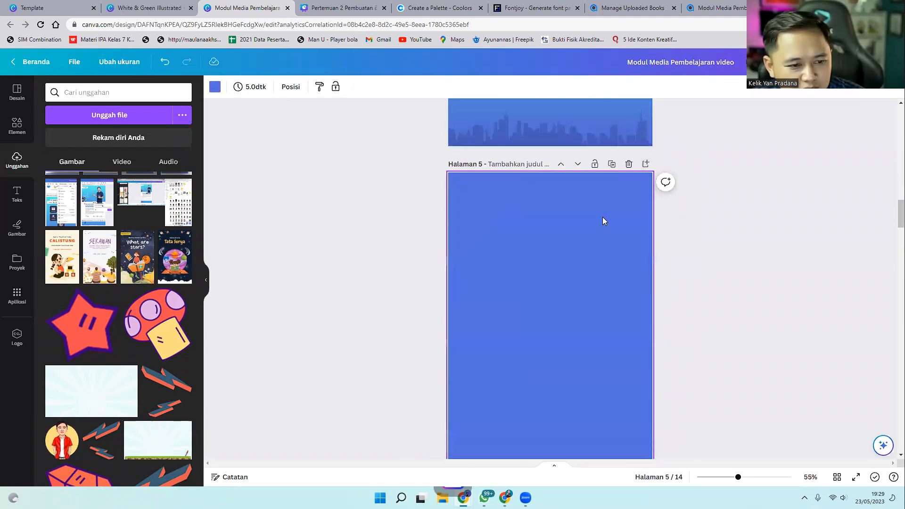
pyautogui.scroll(-2, 602, 217)
pyautogui.scroll(1, 602, 217)
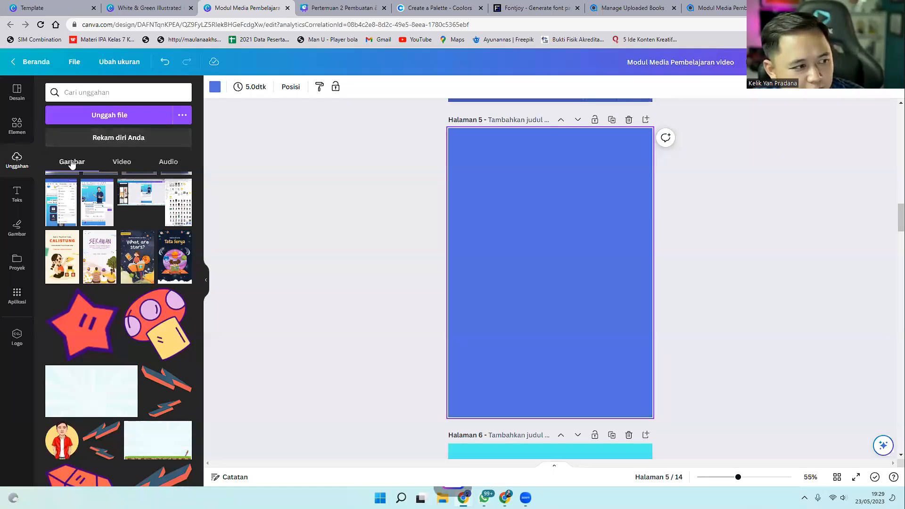
# Add a default heading to the blank page and replace its text with "Alat-alat Produksi".
pyautogui.scroll(5, 98, 192)
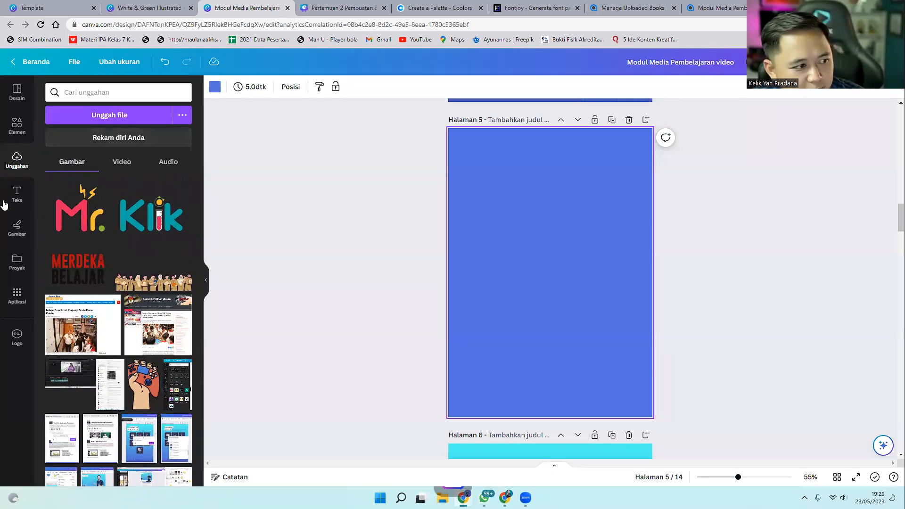
pyautogui.click(8, 198)
pyautogui.click(110, 205)
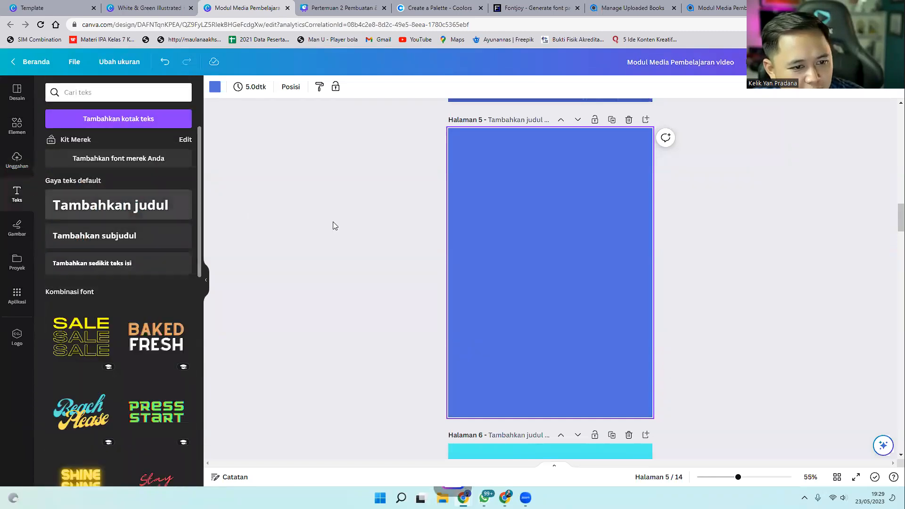
pyautogui.click(705, 296)
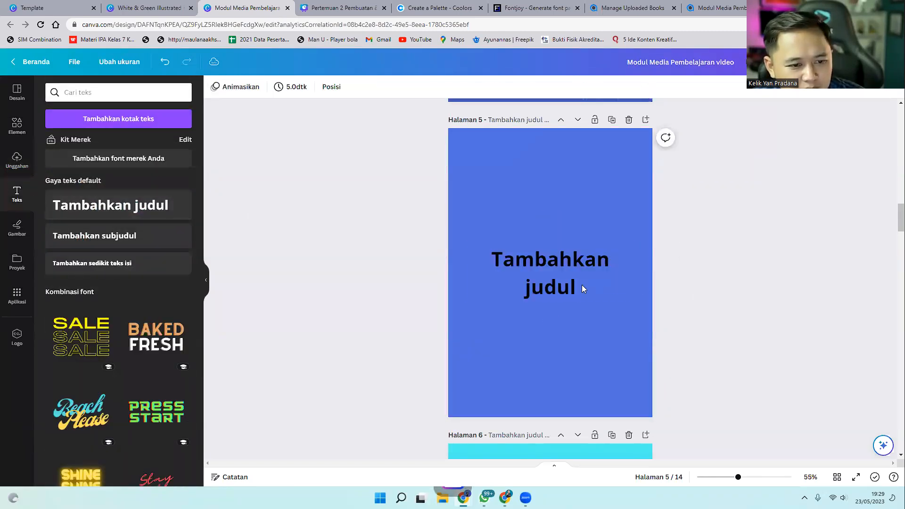
pyautogui.doubleClick(560, 284)
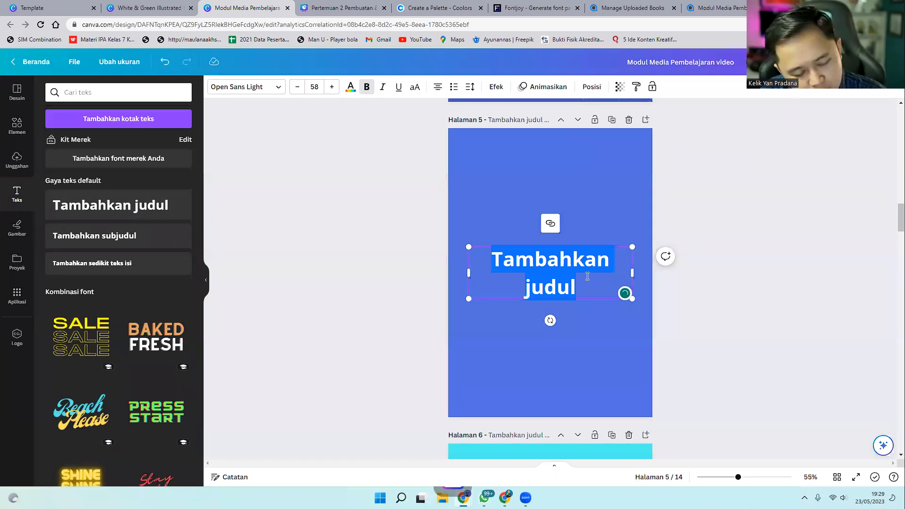
pyautogui.write('Alat')
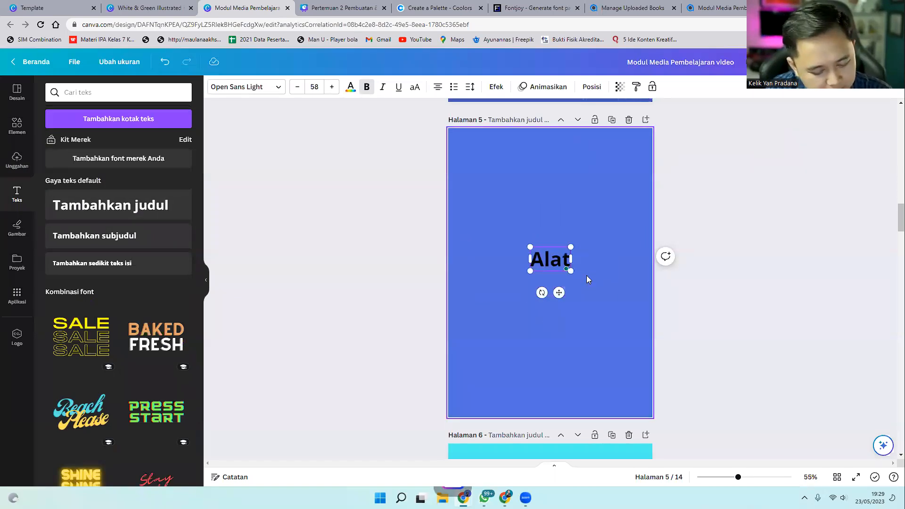
pyautogui.write('-alat')
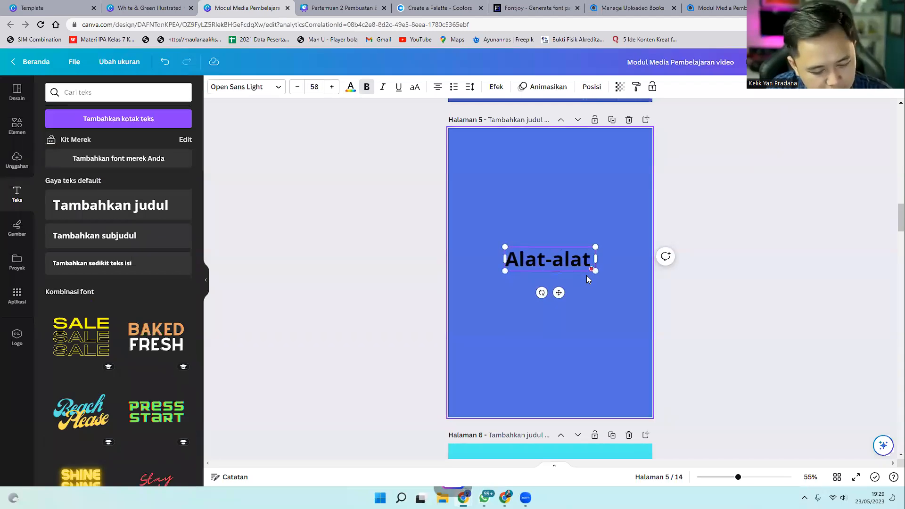
pyautogui.write(' Produksi')
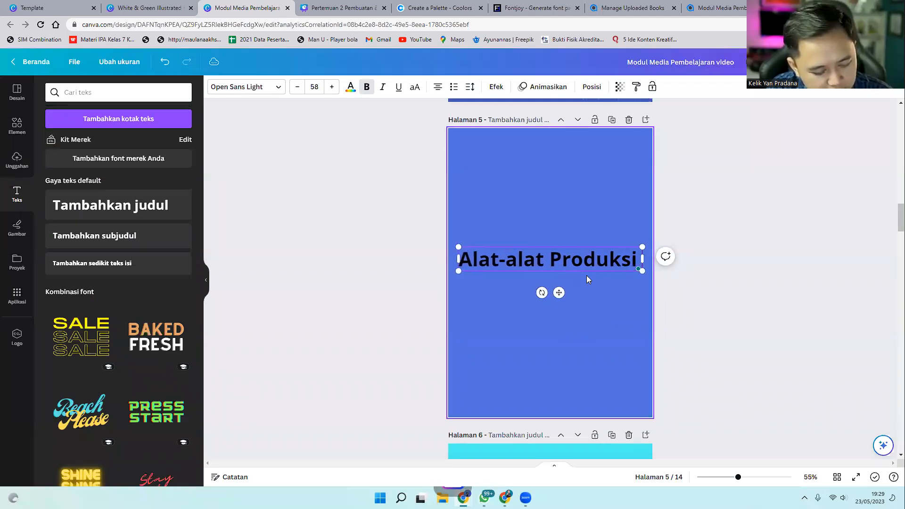
# Complete the page 5 heading so that it reads "Alat-alat Produksi Video".
pyautogui.write(' Video')
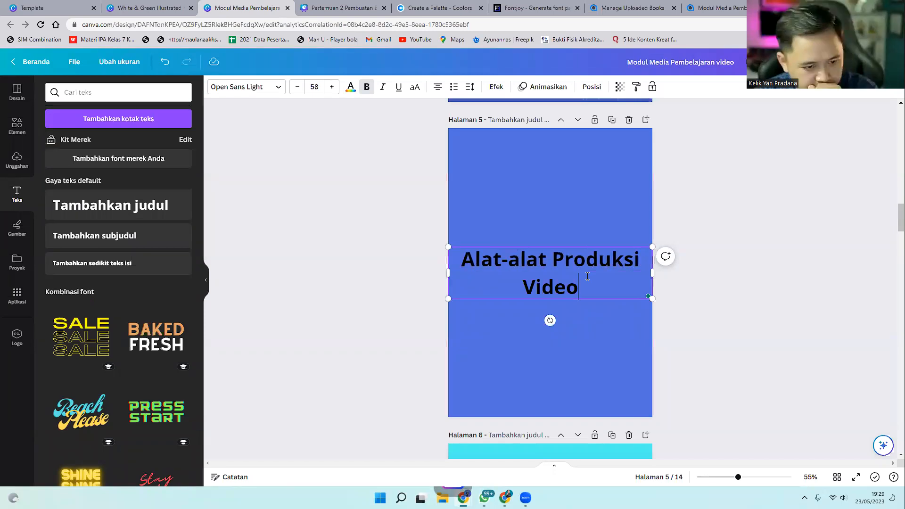
pyautogui.click(723, 291)
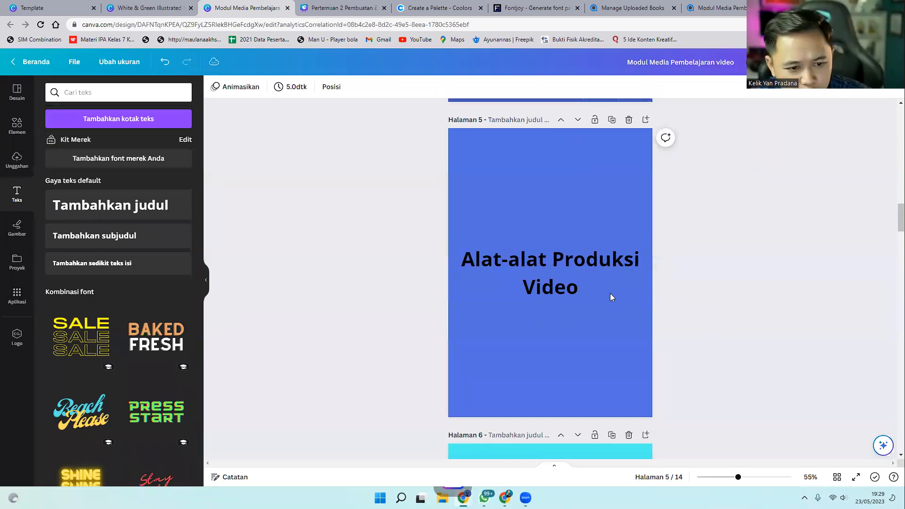
pyautogui.click(566, 282)
pyautogui.scroll(3, 609, 284)
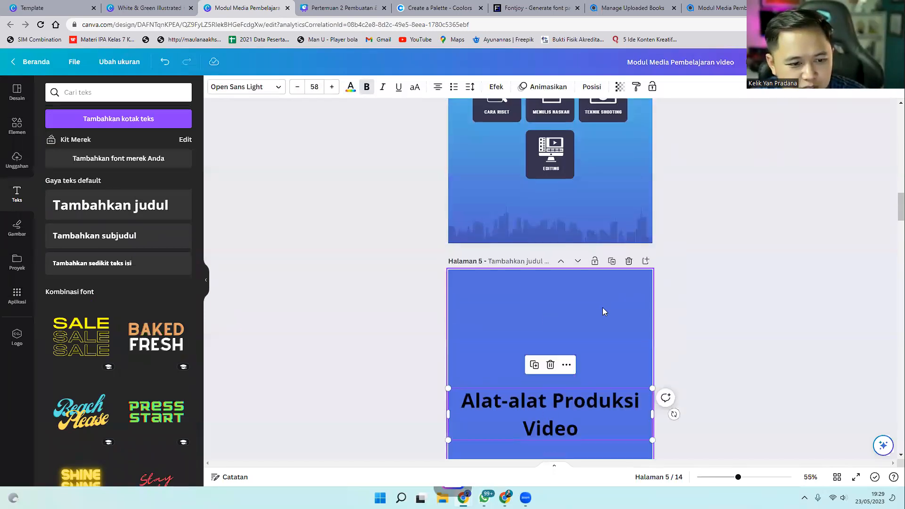
pyautogui.scroll(-3, 589, 292)
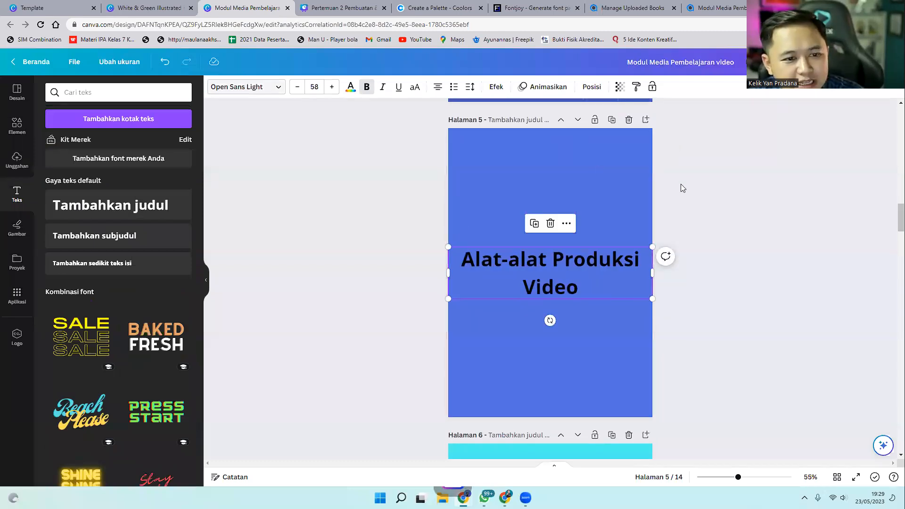
# Check the font of the "HALO, SALAM KENAL" title, and set the page 5 heading to Adirek Sans SemiBold without bold.
pyautogui.scroll(10, 680, 188)
pyautogui.scroll(8, 659, 225)
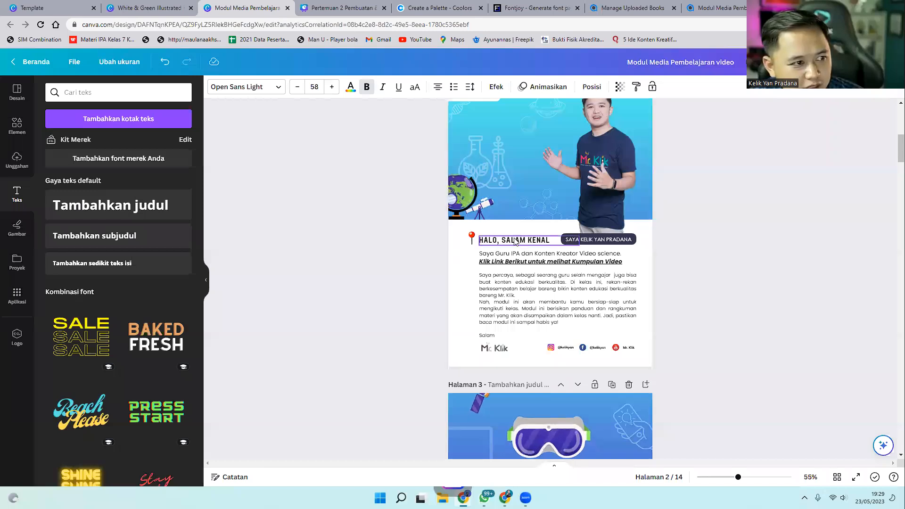
pyautogui.click(515, 241)
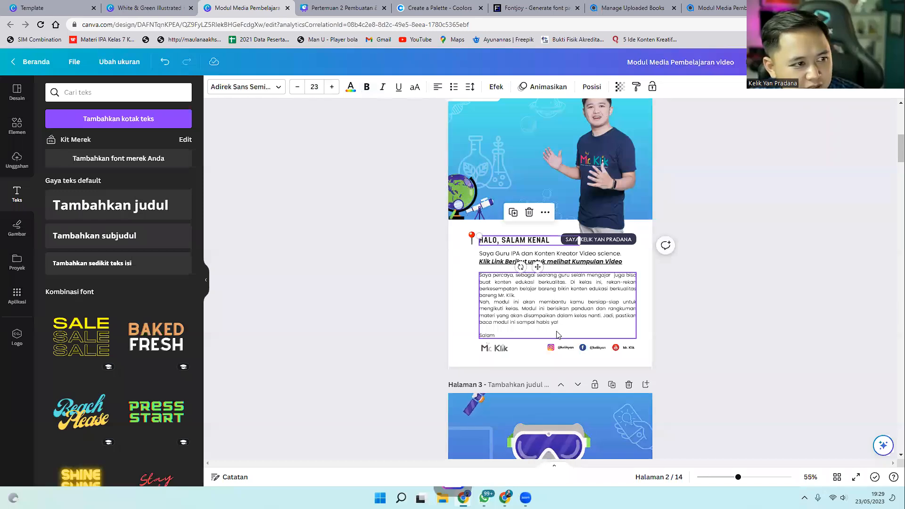
pyautogui.scroll(-12, 557, 335)
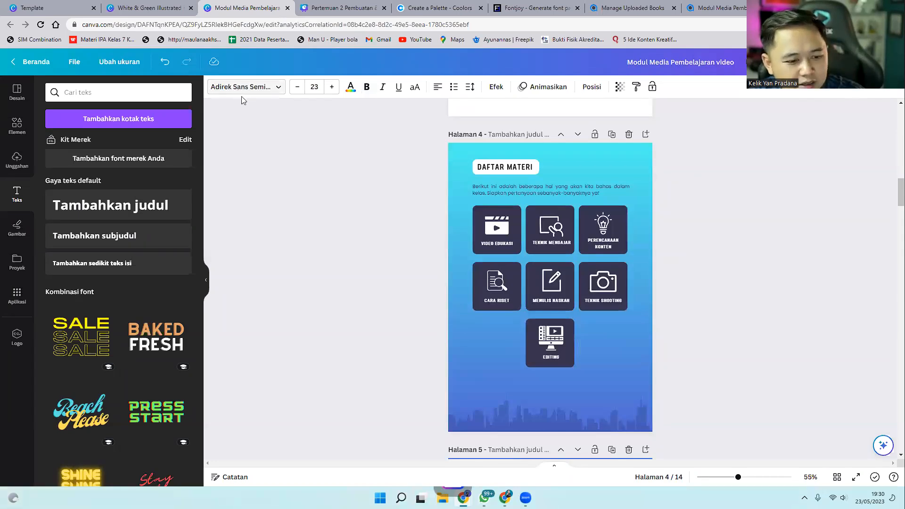
pyautogui.scroll(-4, 483, 276)
pyautogui.click(589, 421)
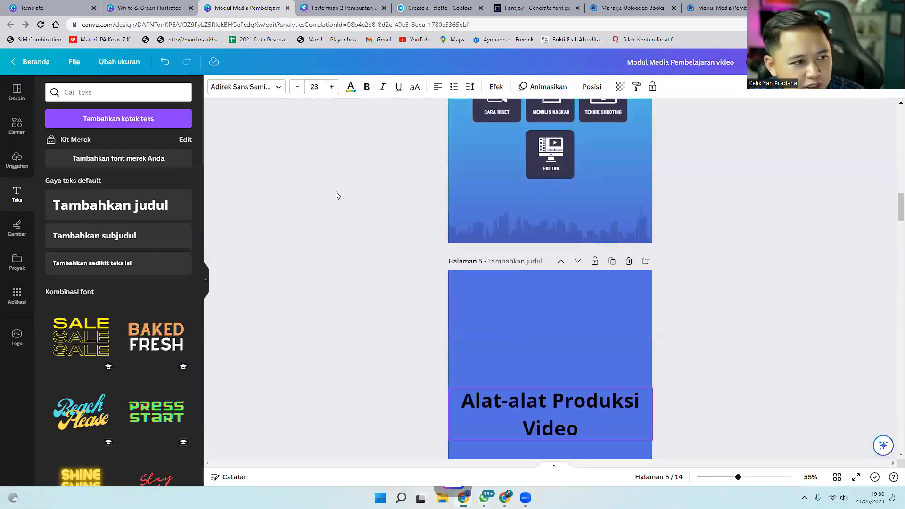
pyautogui.click(275, 89)
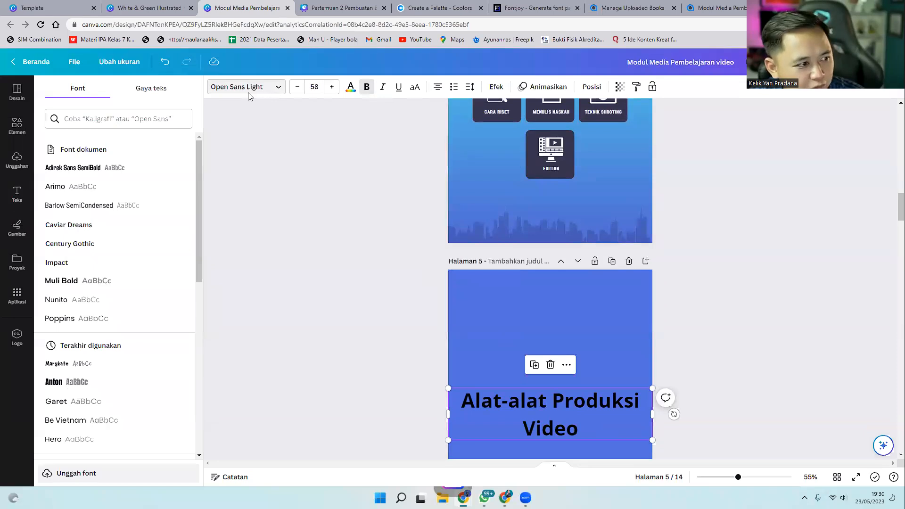
pyautogui.click(120, 170)
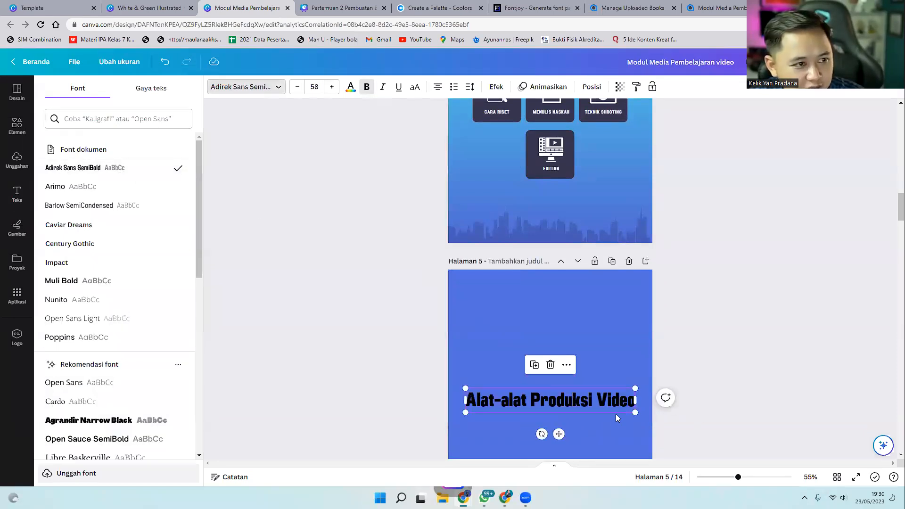
pyautogui.click(367, 87)
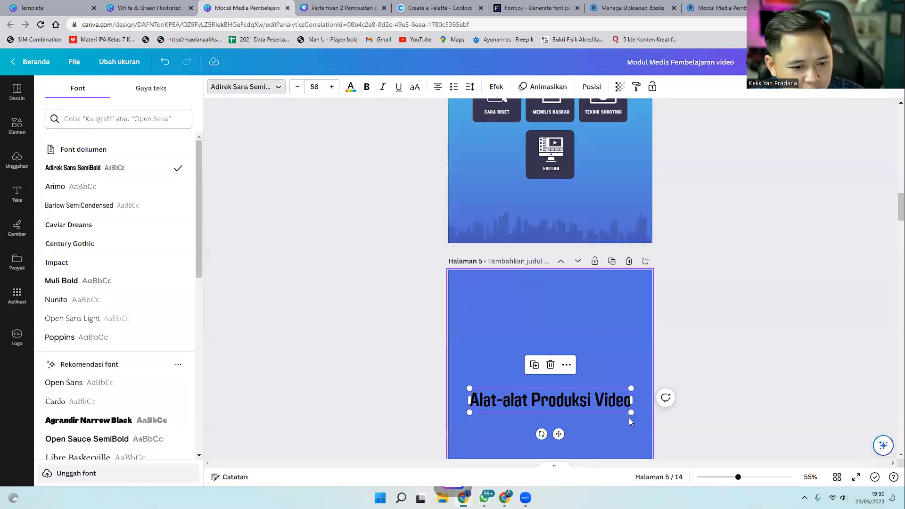
# Shrink the "Alat-alat Produksi Video" heading to size 55 and place it centred near the top edge of page 5.
pyautogui.moveTo(631, 412); pyautogui.dragTo(574, 302)
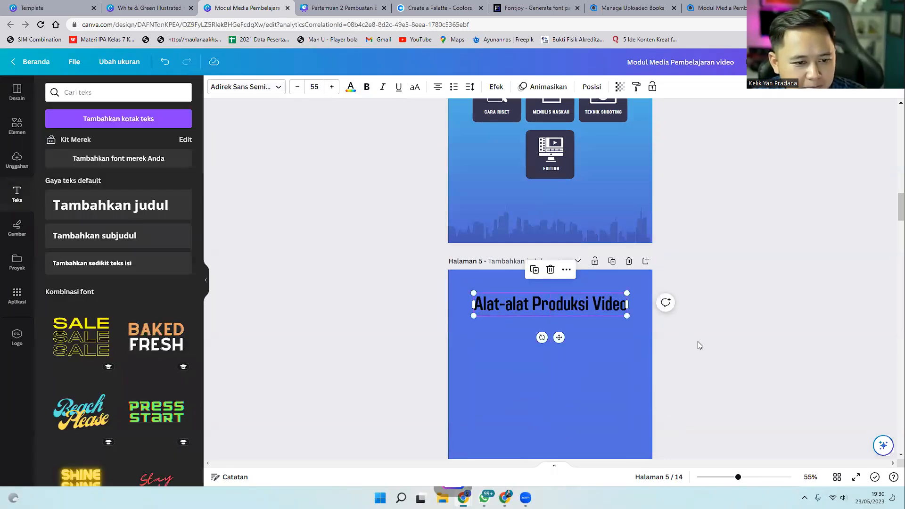
pyautogui.scroll(-3, 697, 332)
pyautogui.click(696, 306)
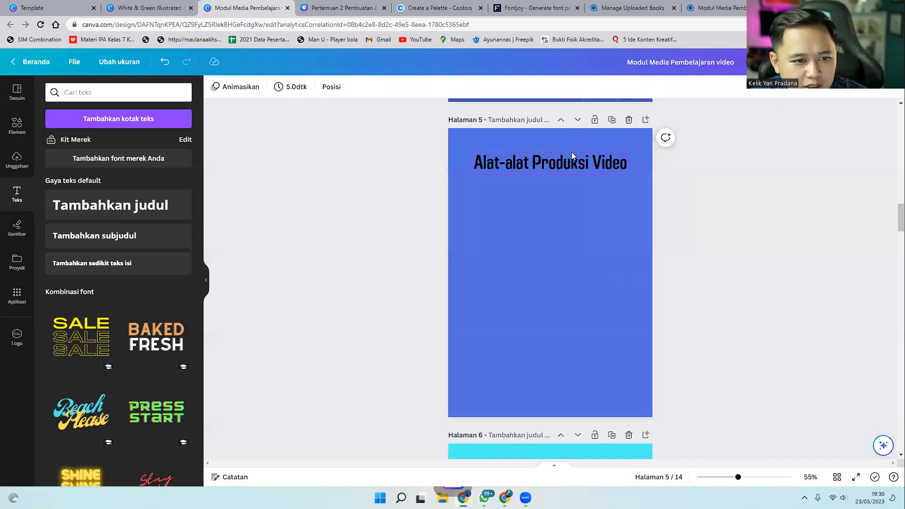
# Compare the Bayangan and Timbul text effects on the page 5 heading, leaving Bayangan applied.
pyautogui.click(581, 170)
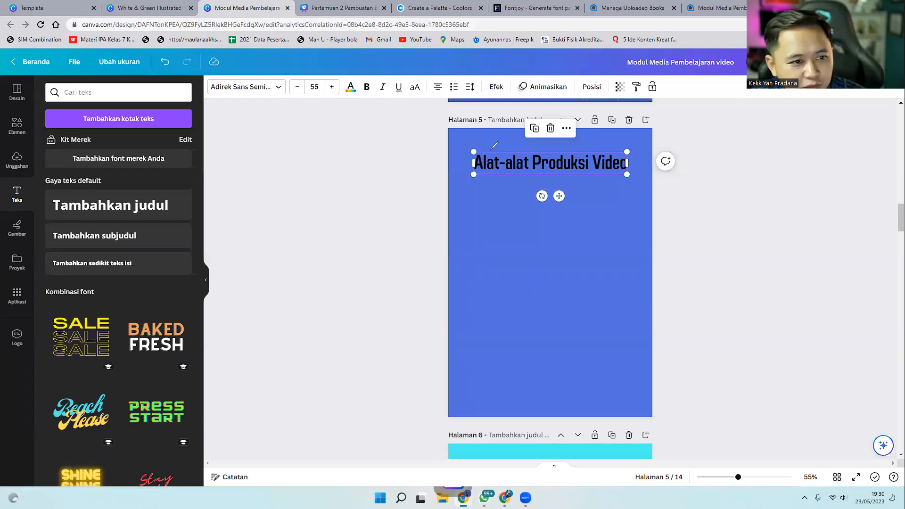
pyautogui.moveTo(482, 81); pyautogui.dragTo(502, 98)
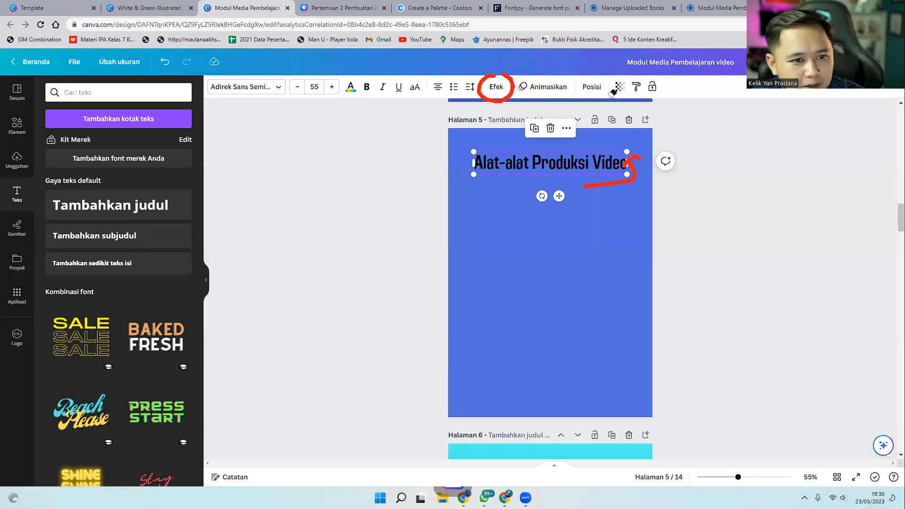
pyautogui.click(632, 172)
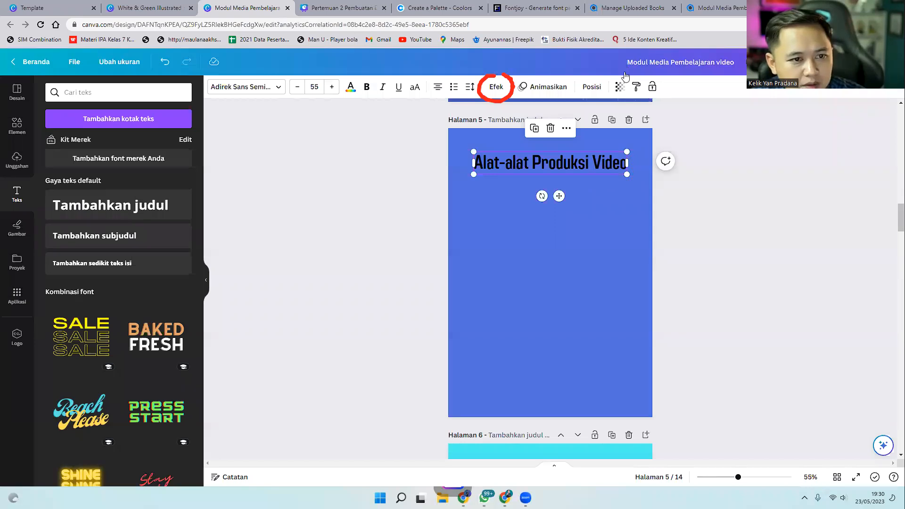
pyautogui.click(485, 89)
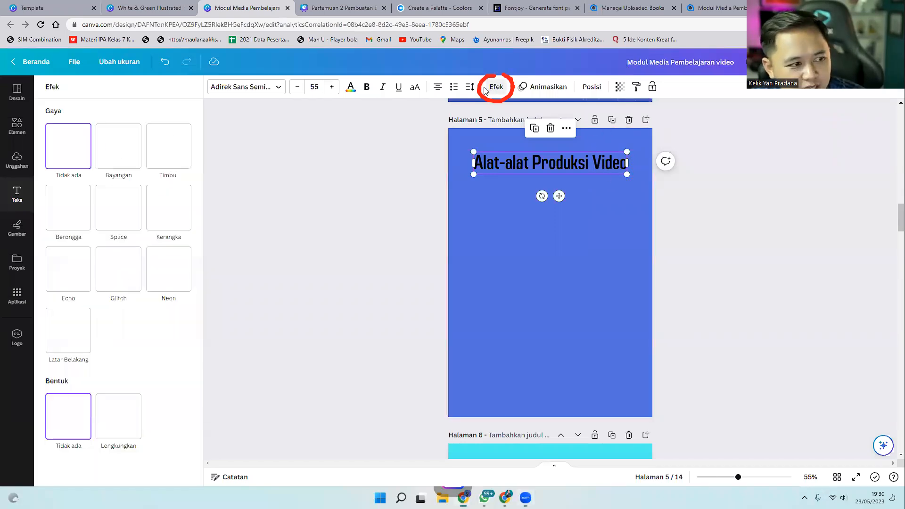
pyautogui.click(111, 151)
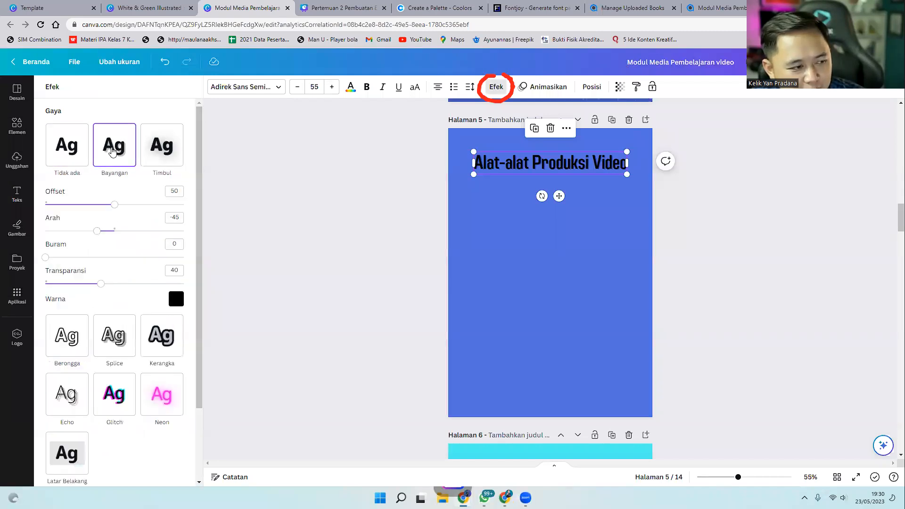
pyautogui.click(157, 151)
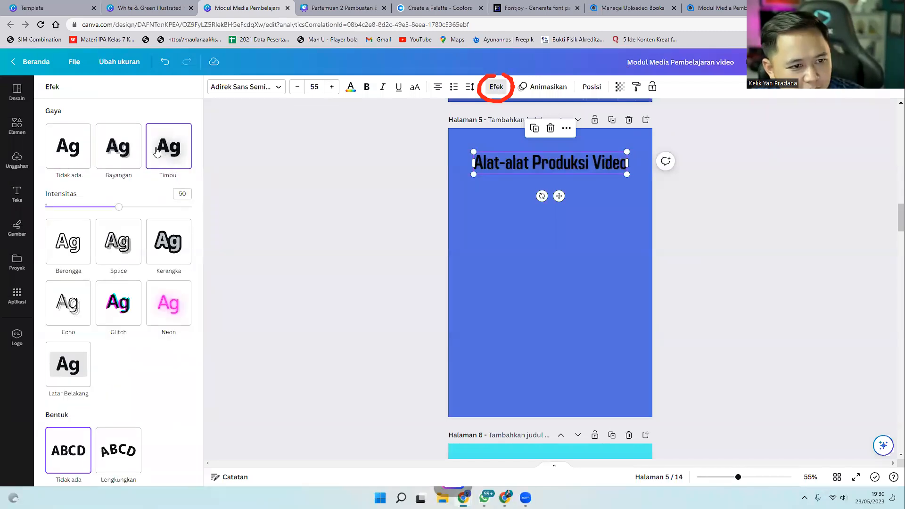
pyautogui.click(119, 150)
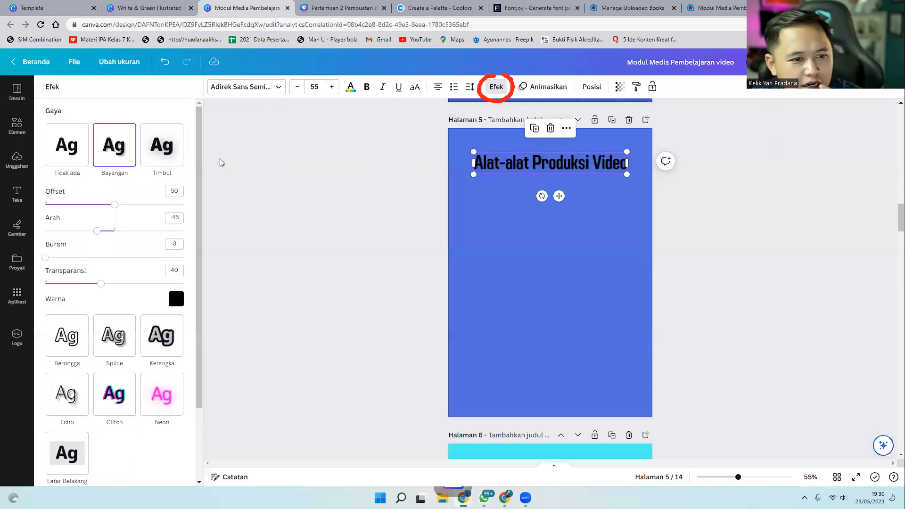
# Change the text colour of the whole "Alat-alat Produksi Video" heading to white.
pyautogui.click(487, 163)
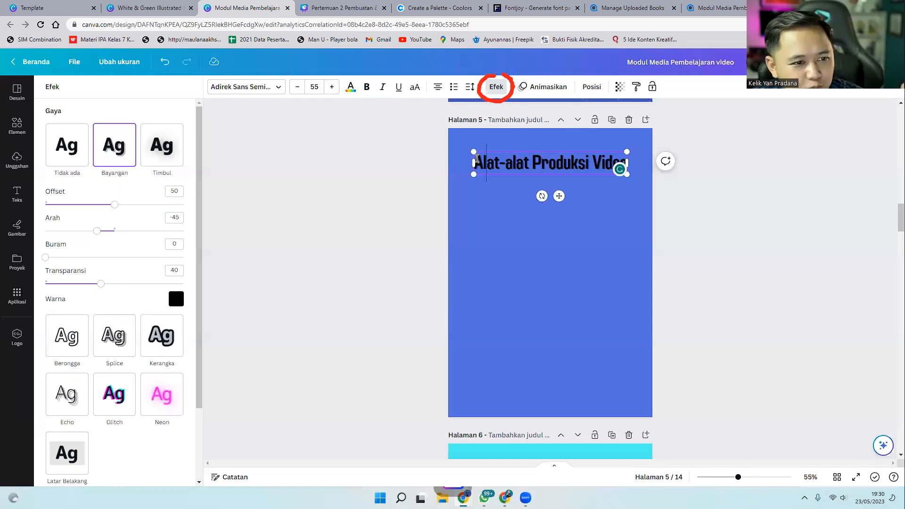
pyautogui.moveTo(557, 163); pyautogui.dragTo(624, 156)
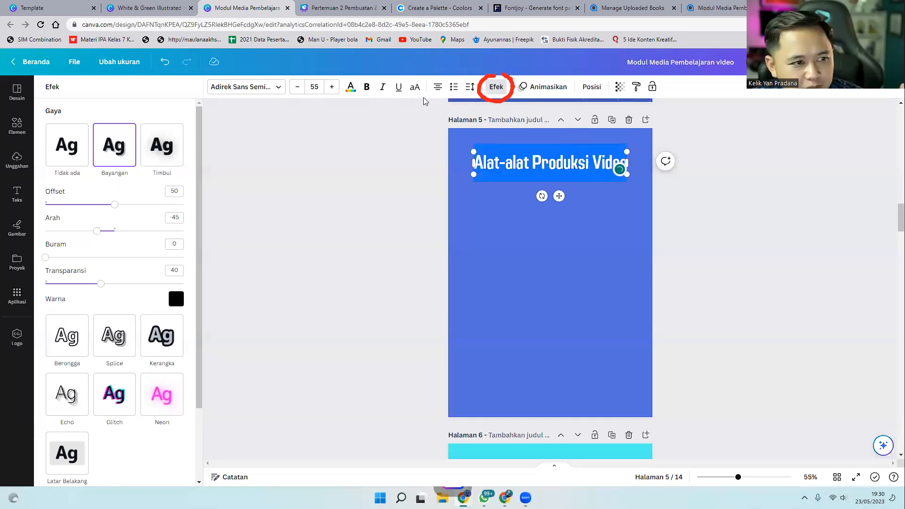
pyautogui.click(350, 86)
pyautogui.click(73, 272)
pyautogui.click(303, 237)
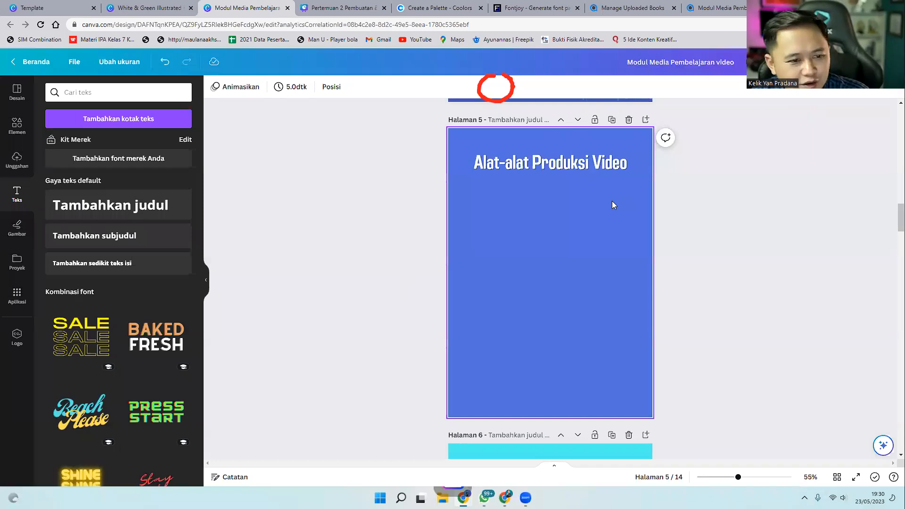
# Try the Glitch, Echo and Latar Belakang effects on the heading, and adjust the background shape of the latter.
pyautogui.click(21, 132)
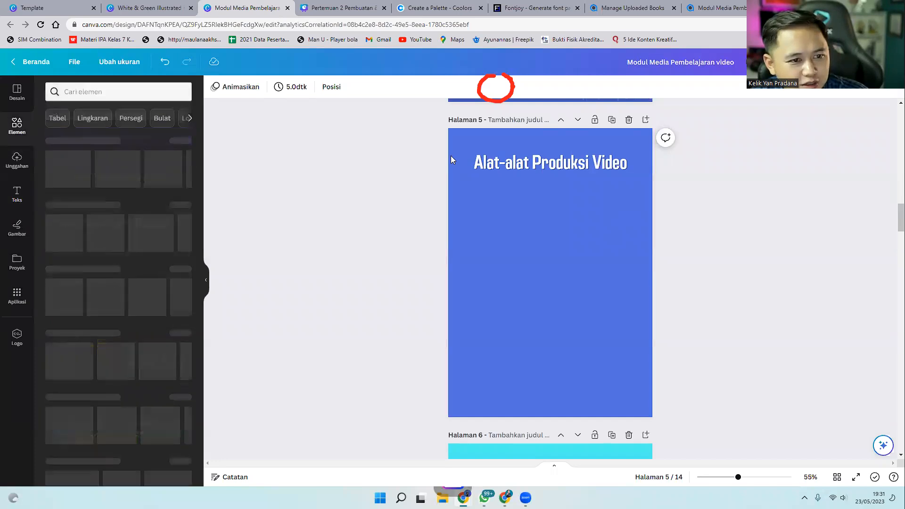
pyautogui.click(526, 160)
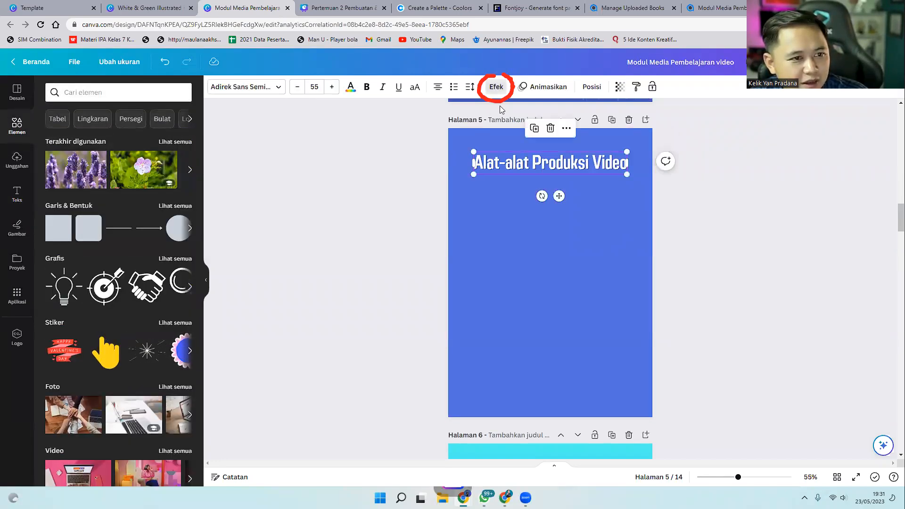
pyautogui.click(499, 88)
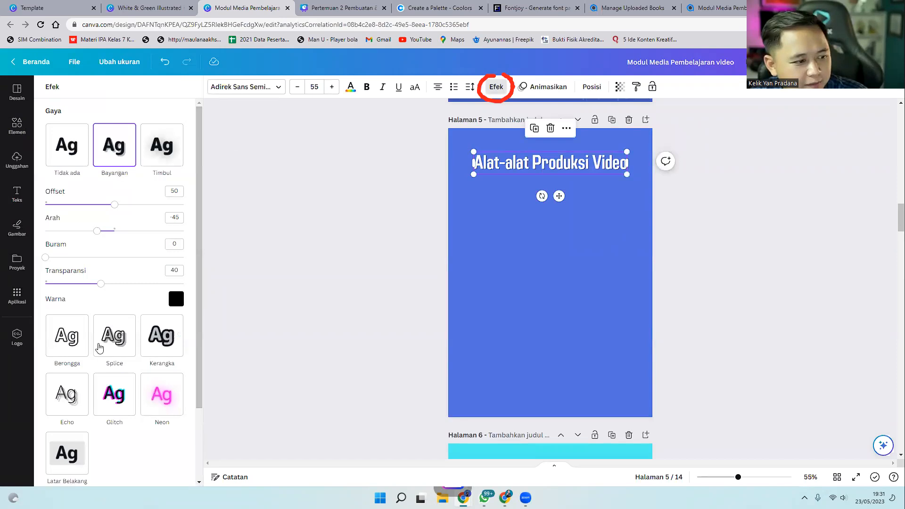
pyautogui.click(112, 390)
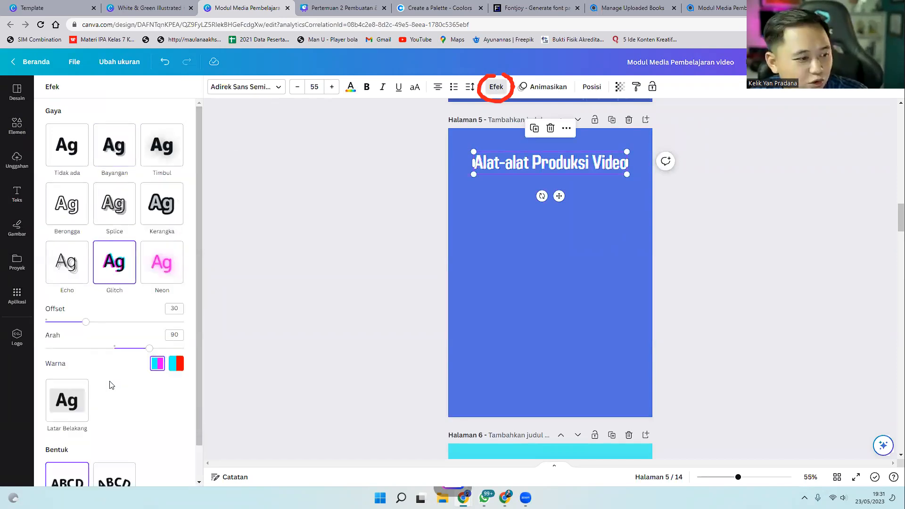
pyautogui.click(71, 264)
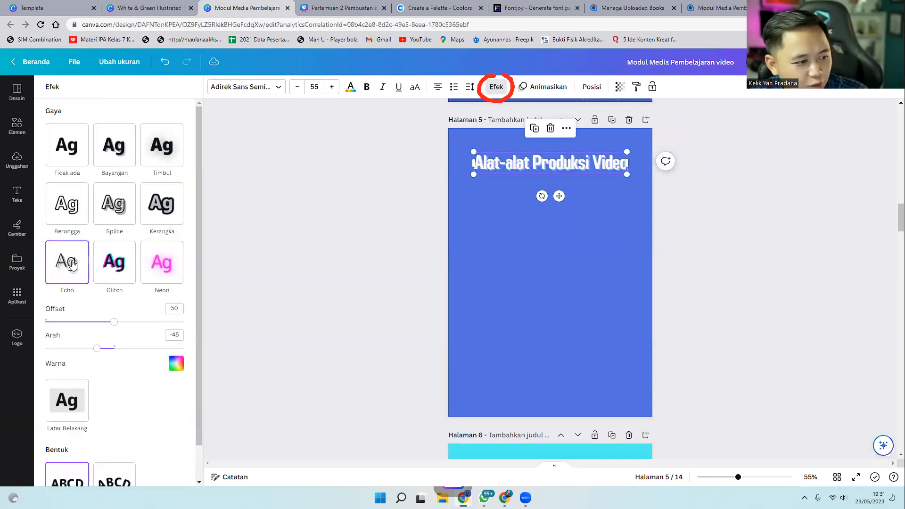
pyautogui.click(64, 407)
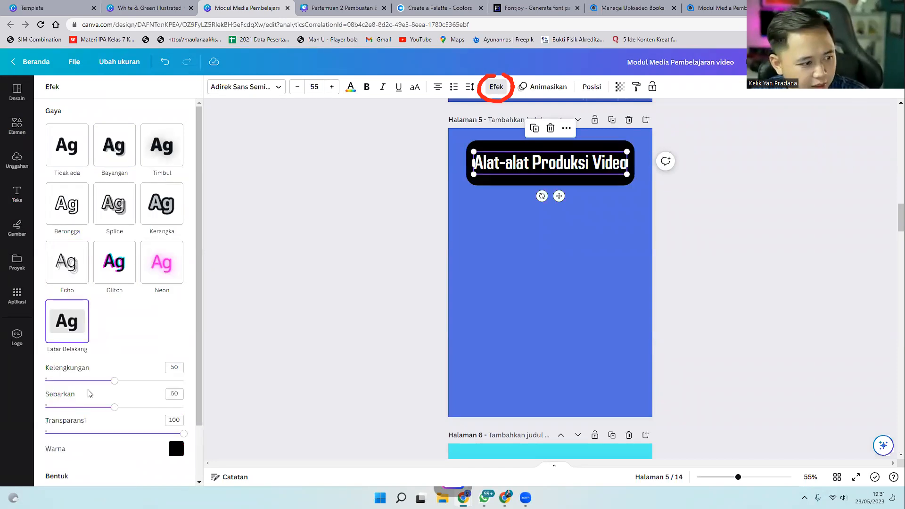
pyautogui.moveTo(114, 381); pyautogui.dragTo(45, 407)
# Apply the Bayangan effect to the heading with a dark grey shadow colour.
pyautogui.click(124, 162)
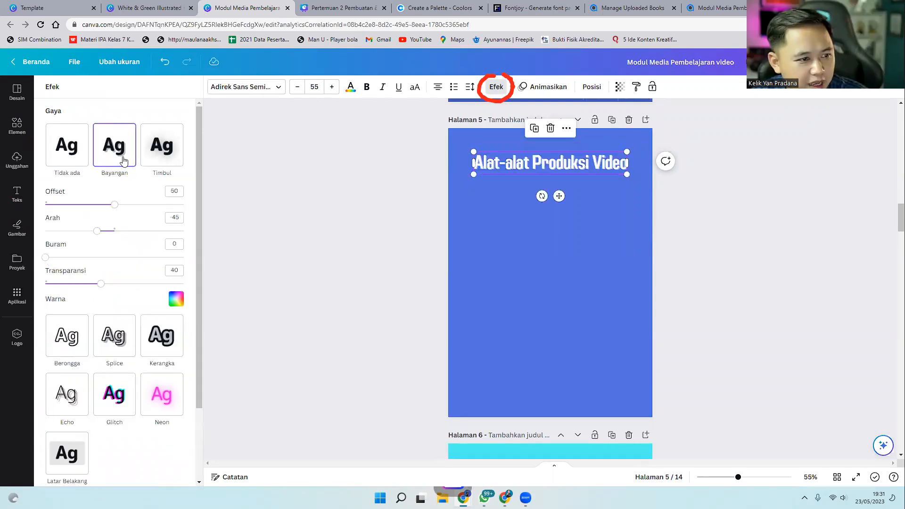
pyautogui.click(175, 299)
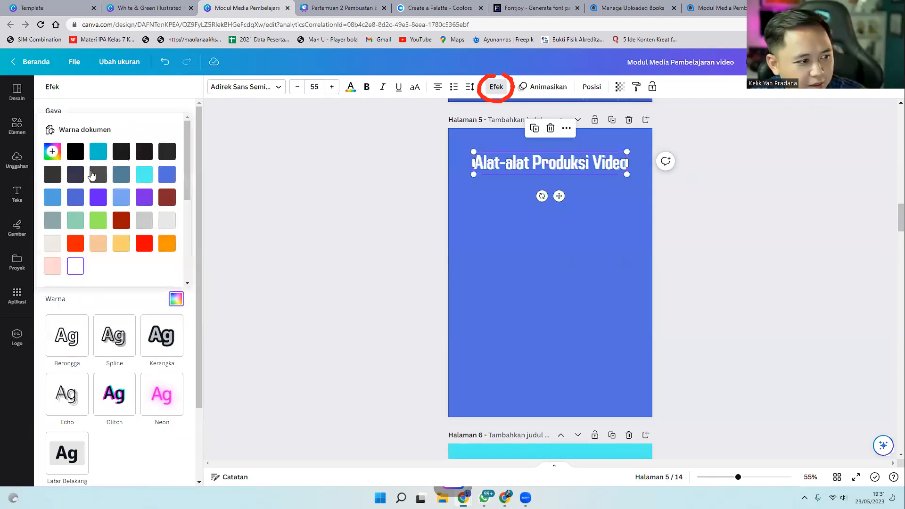
pyautogui.click(53, 178)
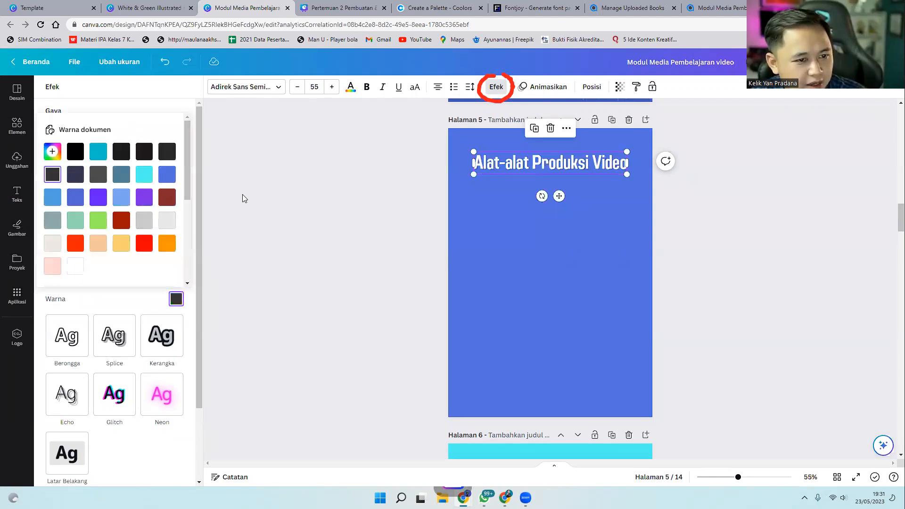
pyautogui.click(250, 208)
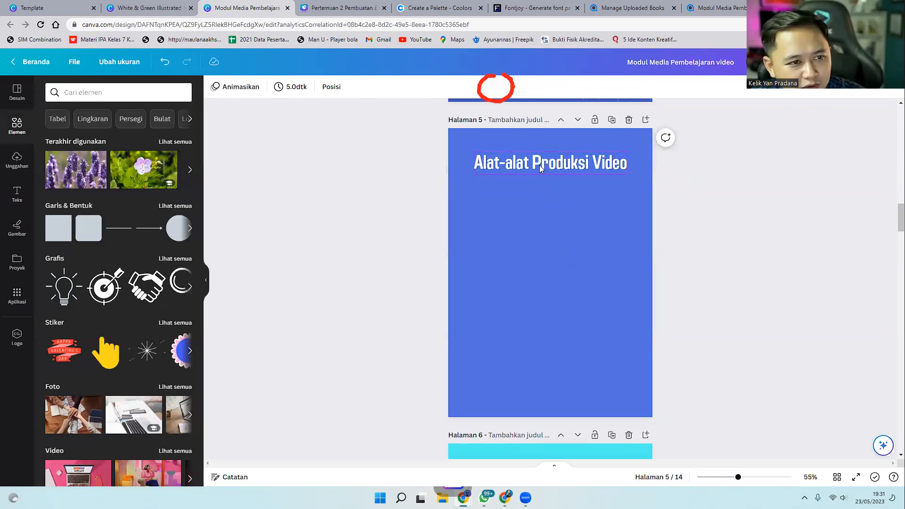
# Search the photo elements for "kamera", insert the picture of a camera on a tripod between studio lights, and place it under the page 5 heading.
pyautogui.click(63, 99)
pyautogui.write('kamera')
pyautogui.press('Return')
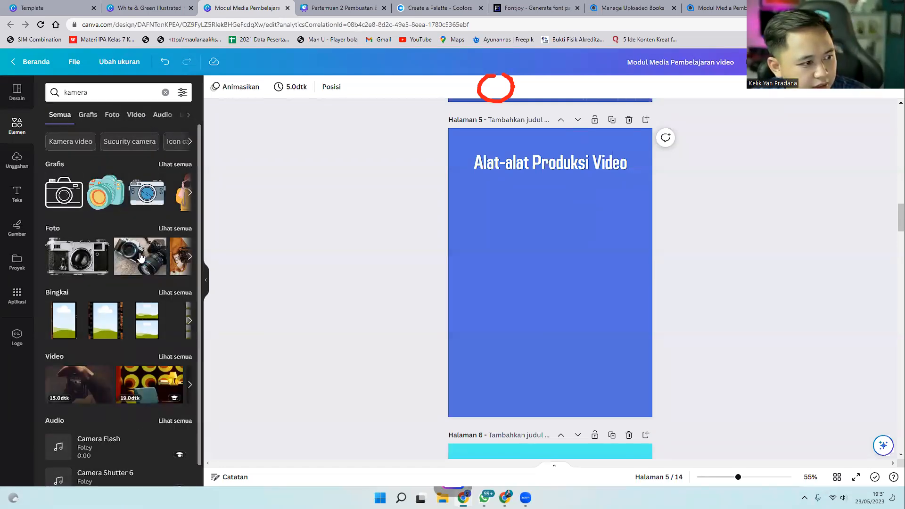
pyautogui.click(170, 228)
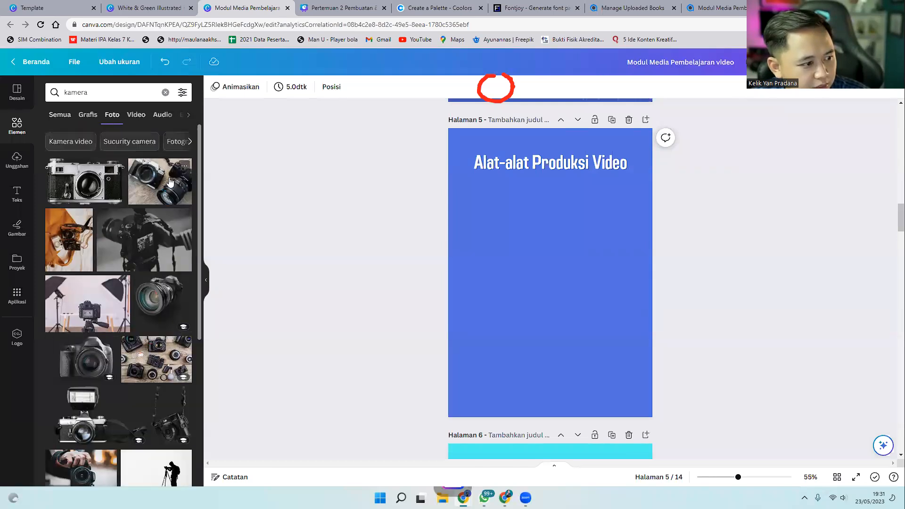
pyautogui.click(117, 285)
pyautogui.moveTo(551, 269); pyautogui.dragTo(553, 242)
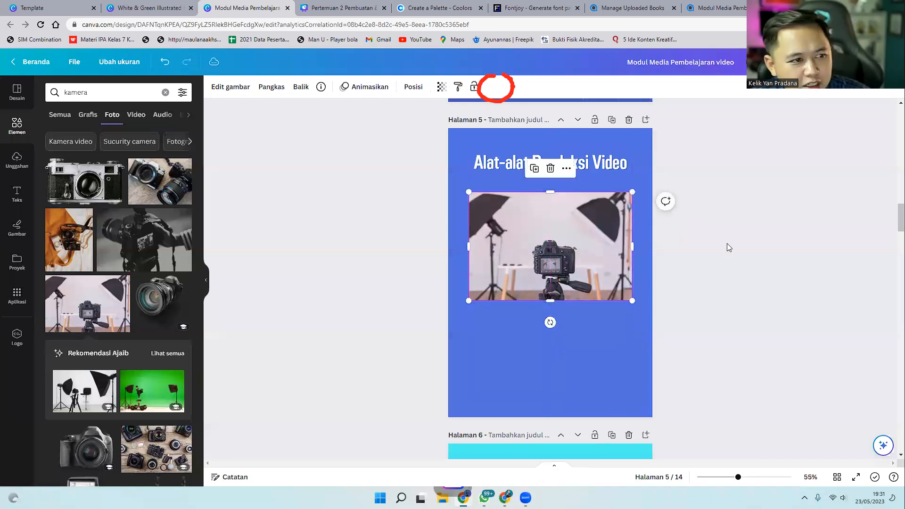
# Crop the top strip off the camera photo and tighten the spacing between the photo and the heading.
pyautogui.click(581, 248)
pyautogui.click(582, 248)
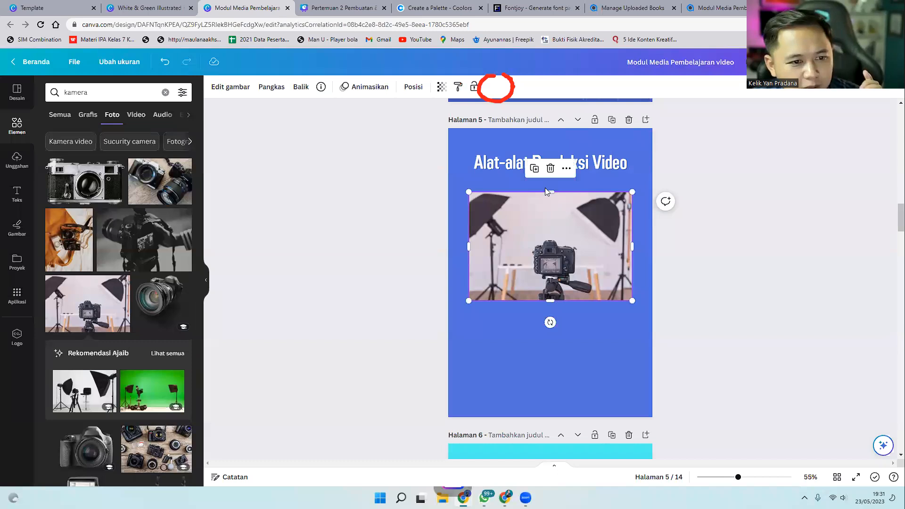
pyautogui.click(264, 87)
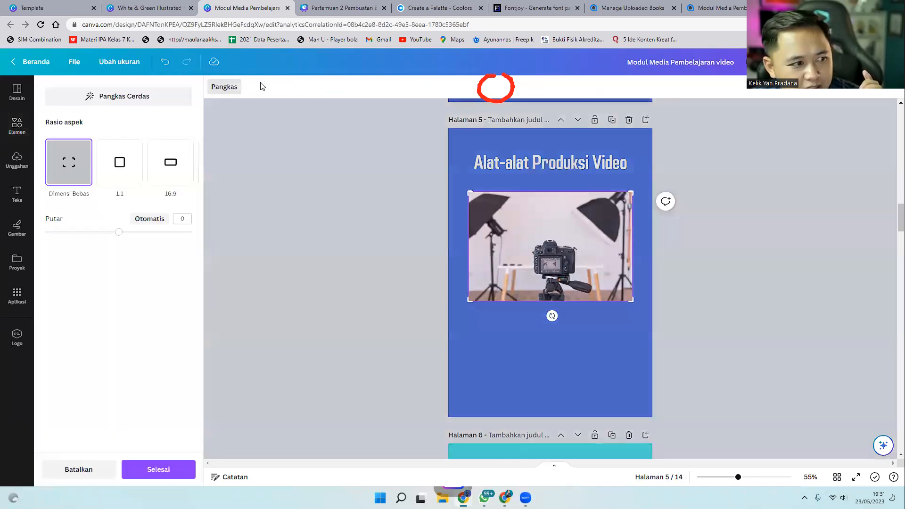
pyautogui.moveTo(636, 189); pyautogui.dragTo(641, 215)
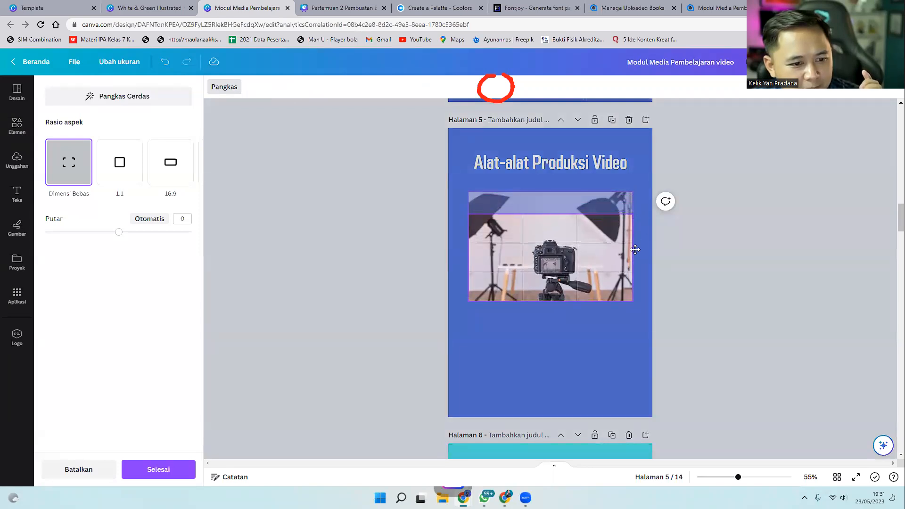
pyautogui.click(174, 468)
pyautogui.moveTo(531, 258); pyautogui.dragTo(531, 230)
pyautogui.press('Escape')
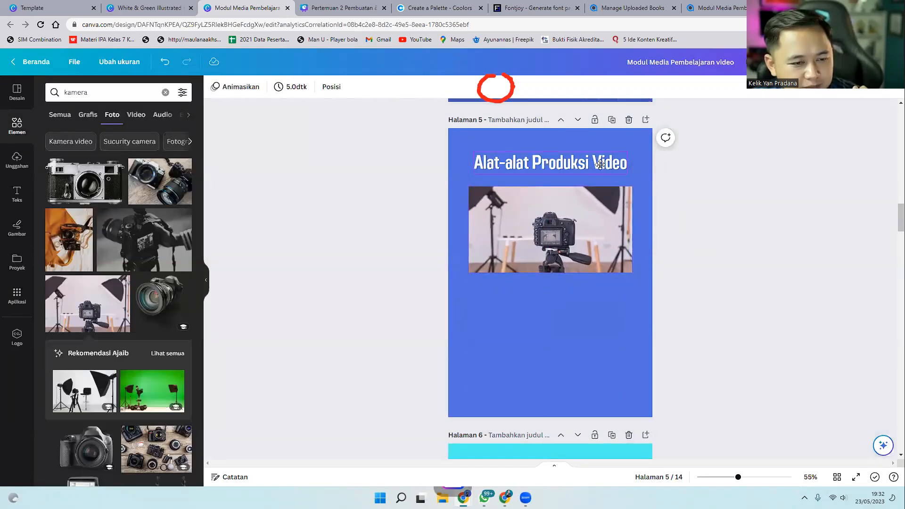
pyautogui.moveTo(600, 164); pyautogui.dragTo(600, 170)
pyautogui.click(734, 232)
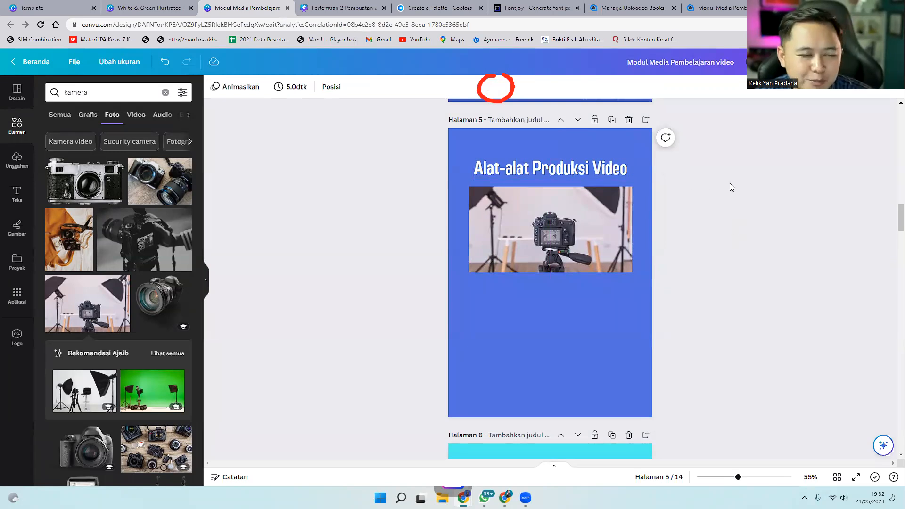
# Generate a text on page 5 with Tulisan Ajaib using the prompt "Berikan penjelasan tentang kamera".
pyautogui.click(468, 306)
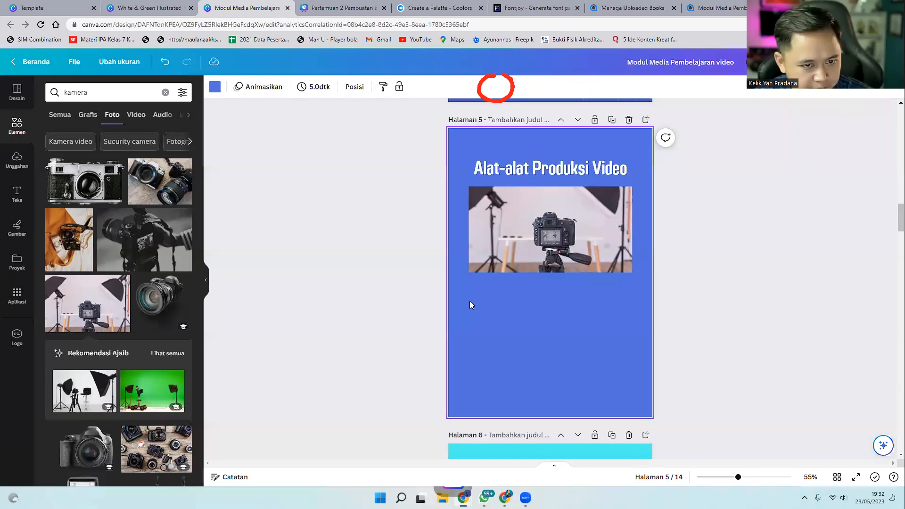
pyautogui.click(883, 446)
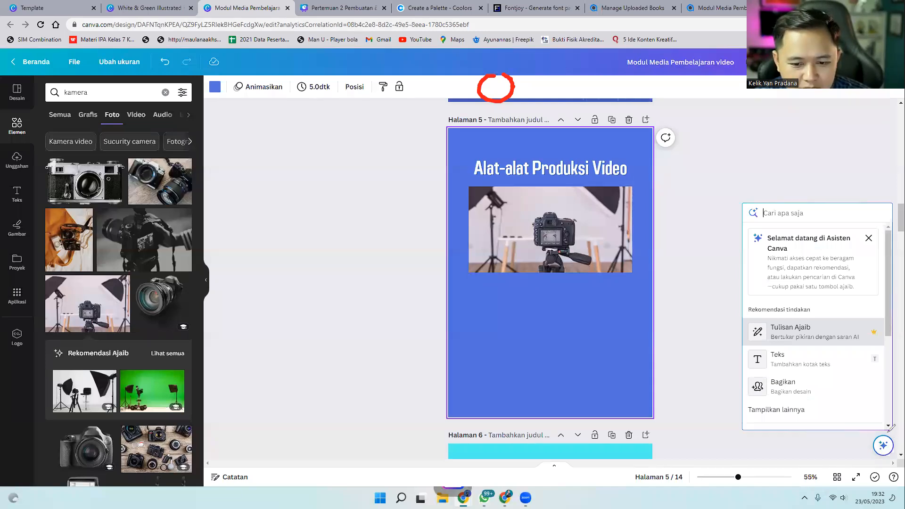
pyautogui.moveTo(890, 428); pyautogui.dragTo(887, 431)
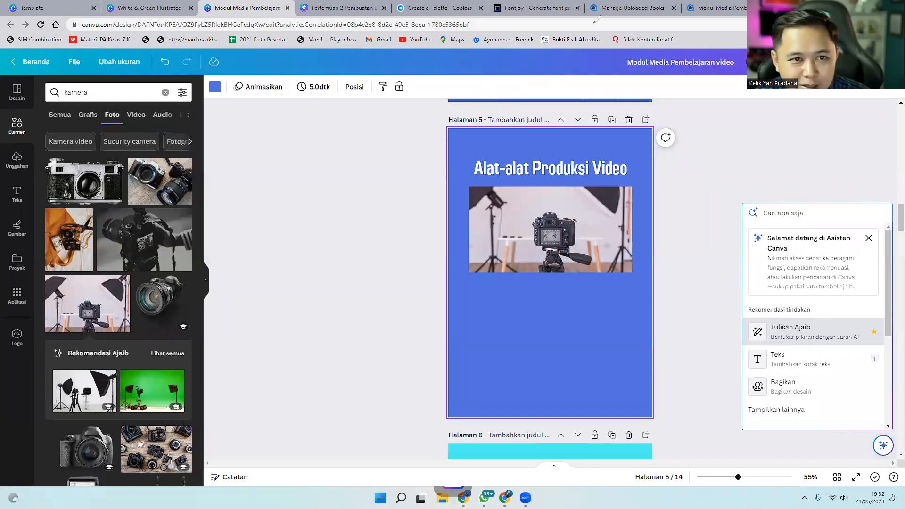
pyautogui.click(803, 329)
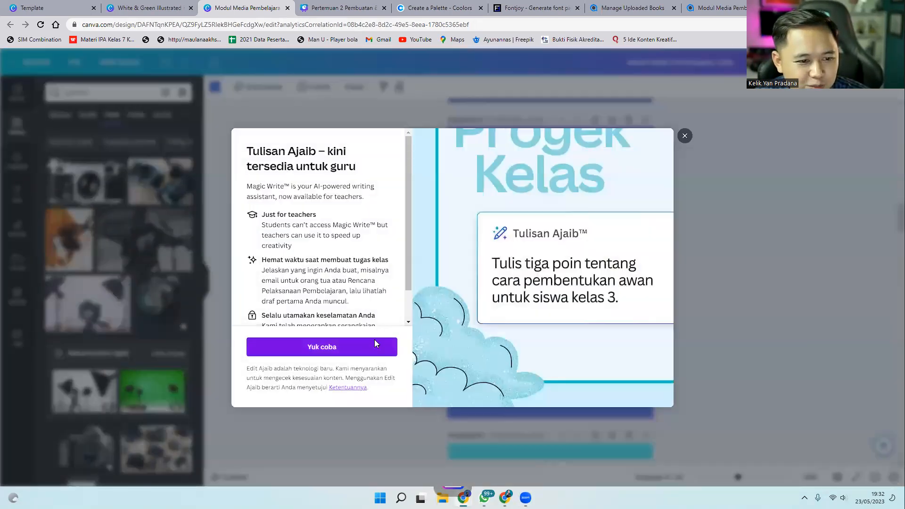
pyautogui.click(373, 342)
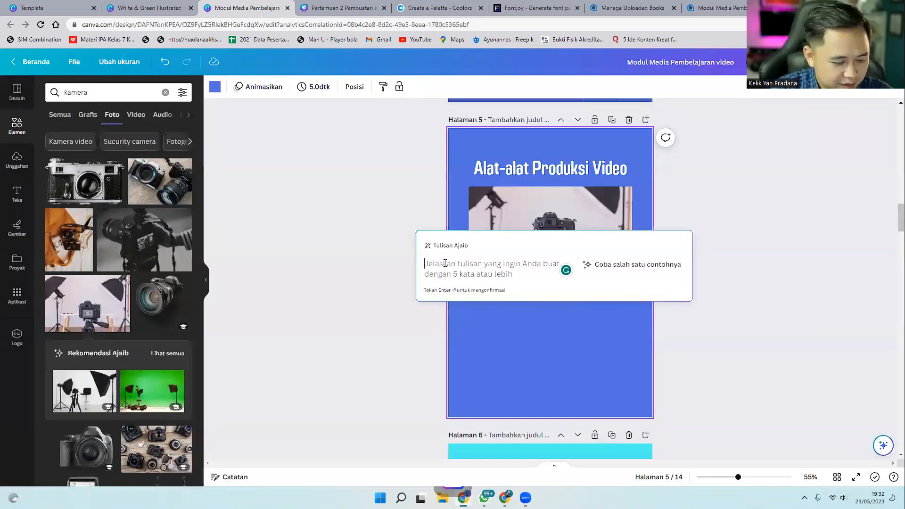
pyautogui.write('Je;a')
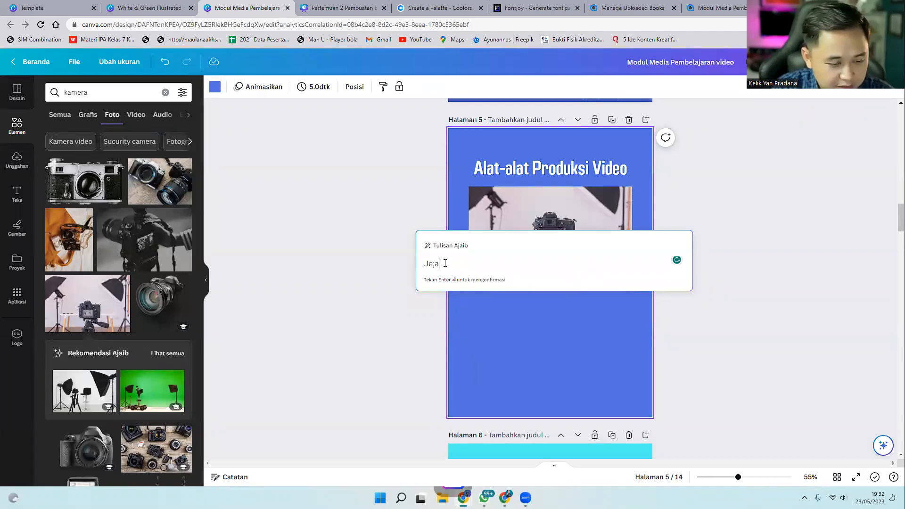
pyautogui.press('BackSpace')
pyautogui.press('BackSpace')
pyautogui.press('BackSpace')
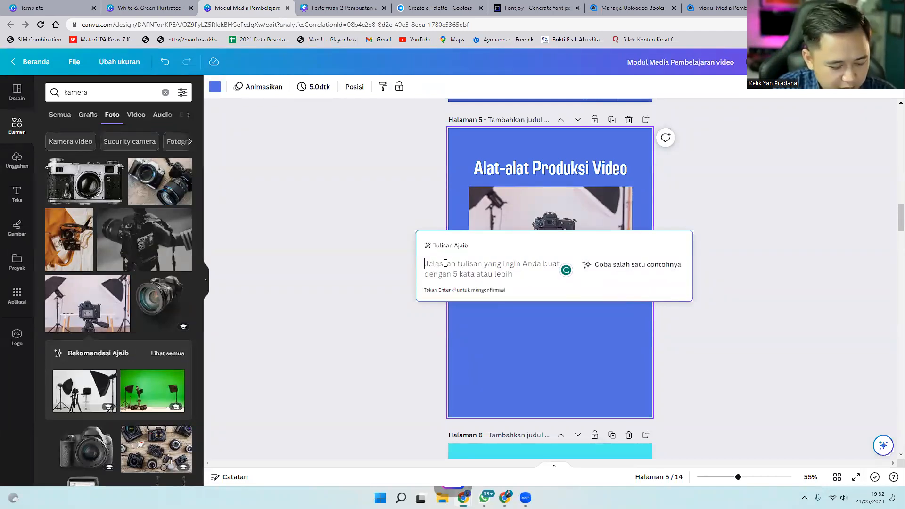
pyautogui.write('Berikan penjelasan tentang kamera')
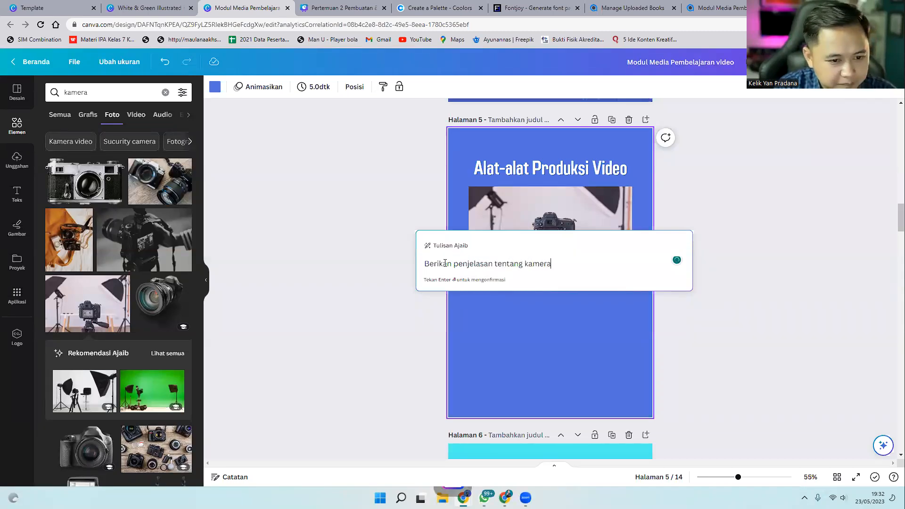
pyautogui.press('Return')
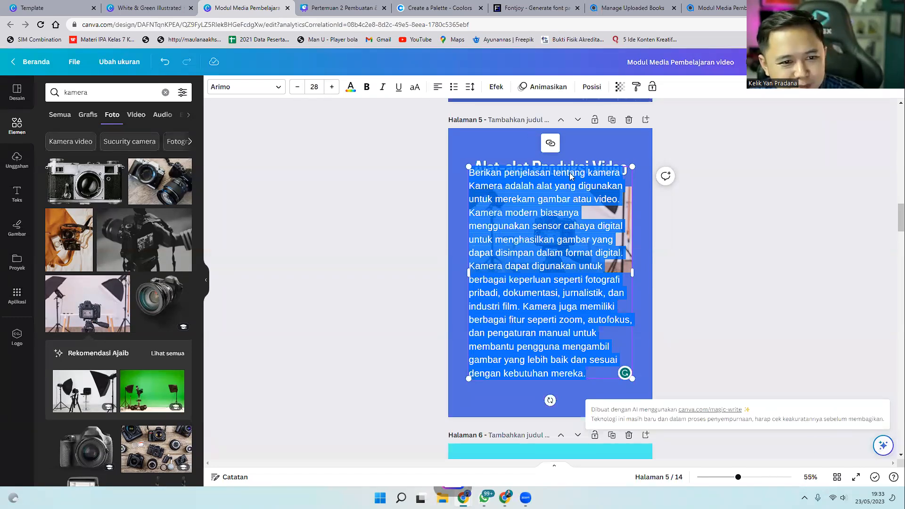
# Reduce the generated text's font size to 20 and narrow its text box to the width of the photo.
pyautogui.click(296, 88)
pyautogui.click(297, 87)
pyautogui.click(296, 87)
pyautogui.click(296, 88)
pyautogui.click(296, 88)
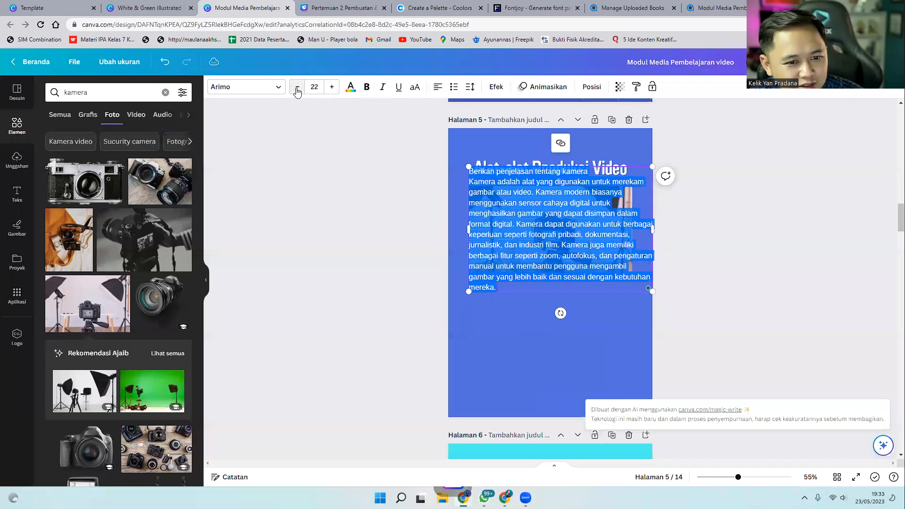
pyautogui.click(296, 87)
pyautogui.click(297, 87)
pyautogui.click(297, 87)
pyautogui.moveTo(653, 215); pyautogui.dragTo(632, 225)
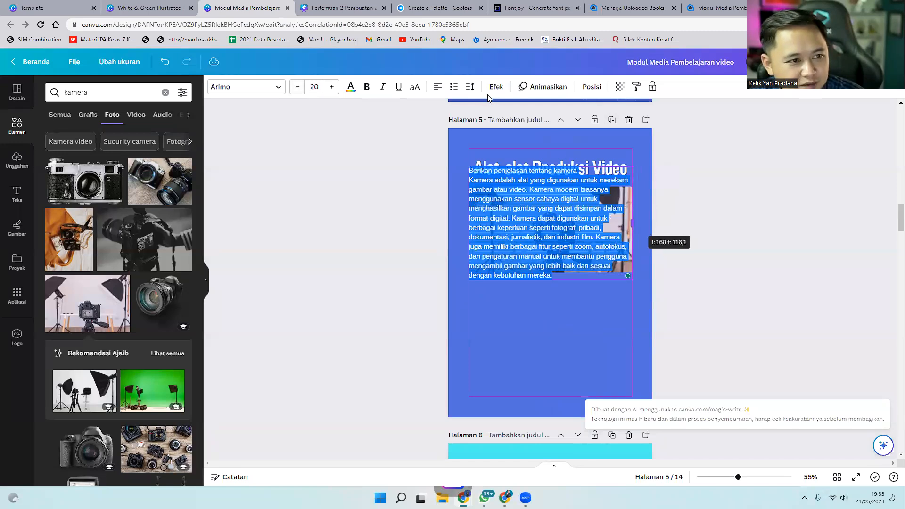
# Justify the generated paragraph and position it below the camera photo.
pyautogui.click(437, 89)
pyautogui.click(436, 88)
pyautogui.click(436, 89)
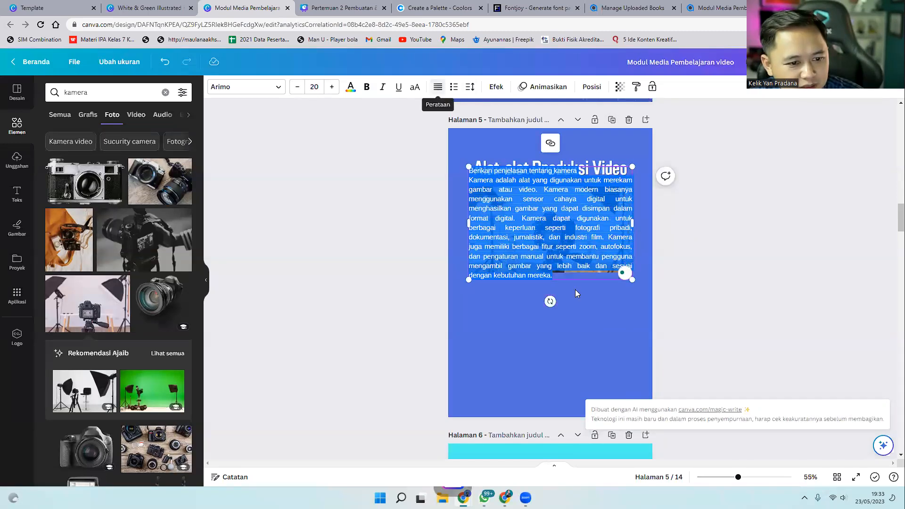
pyautogui.moveTo(577, 281); pyautogui.dragTo(568, 398)
pyautogui.click(760, 351)
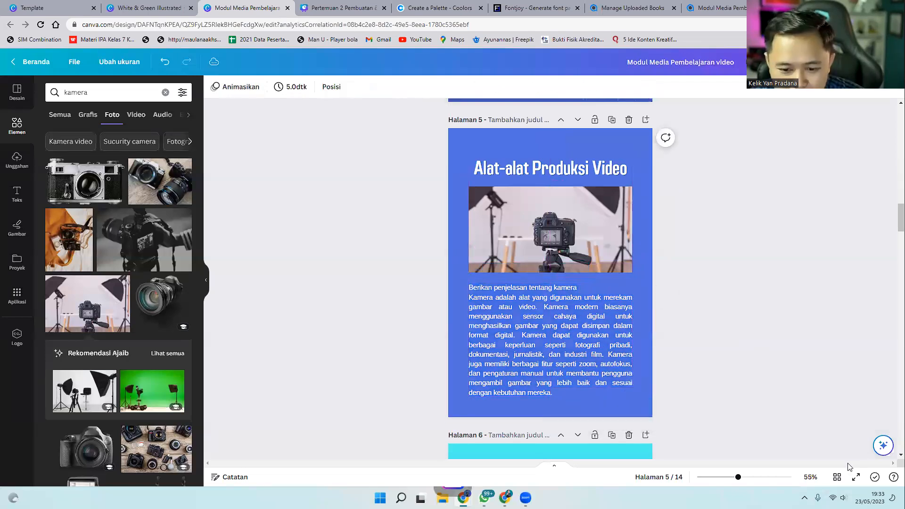
# Preview the module in full screen and return to editing page 5.
pyautogui.click(855, 477)
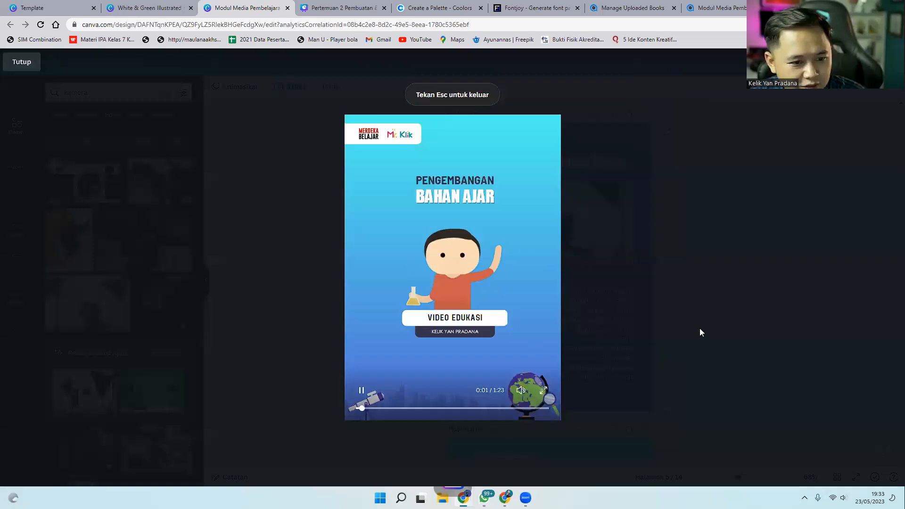
pyautogui.press('Escape')
pyautogui.click(623, 283)
pyautogui.click(650, 318)
pyautogui.click(856, 477)
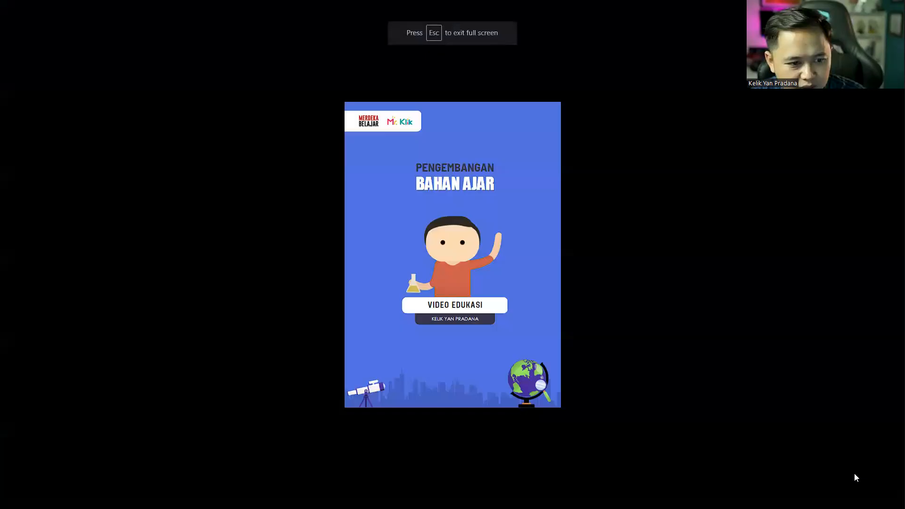
pyautogui.press('Escape')
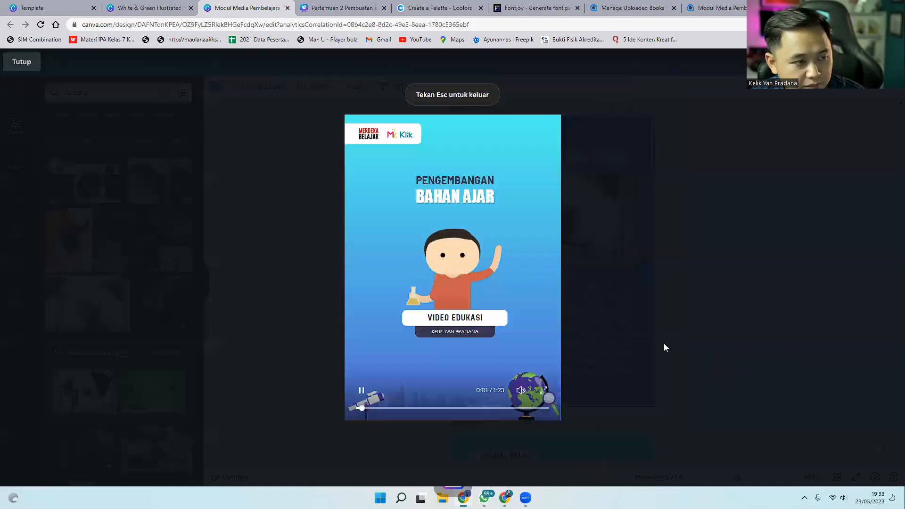
pyautogui.press('Escape')
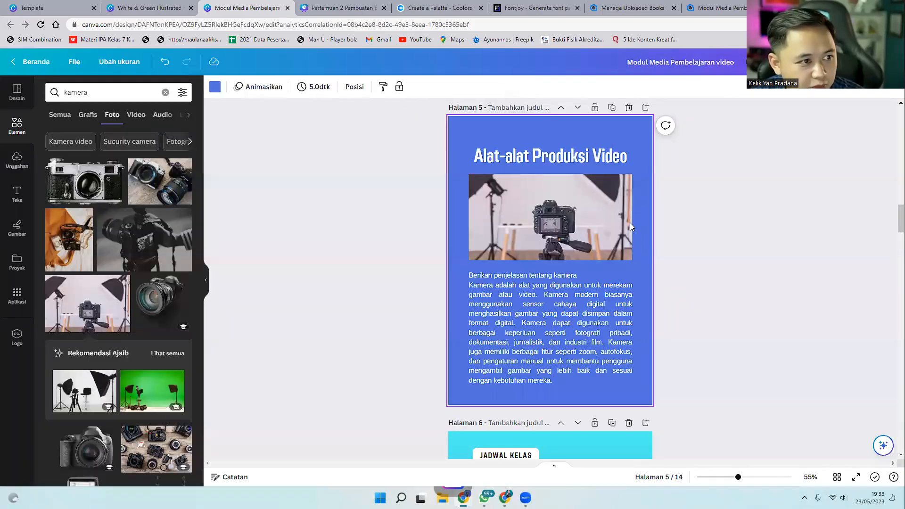
pyautogui.click(314, 88)
pyautogui.click(305, 224)
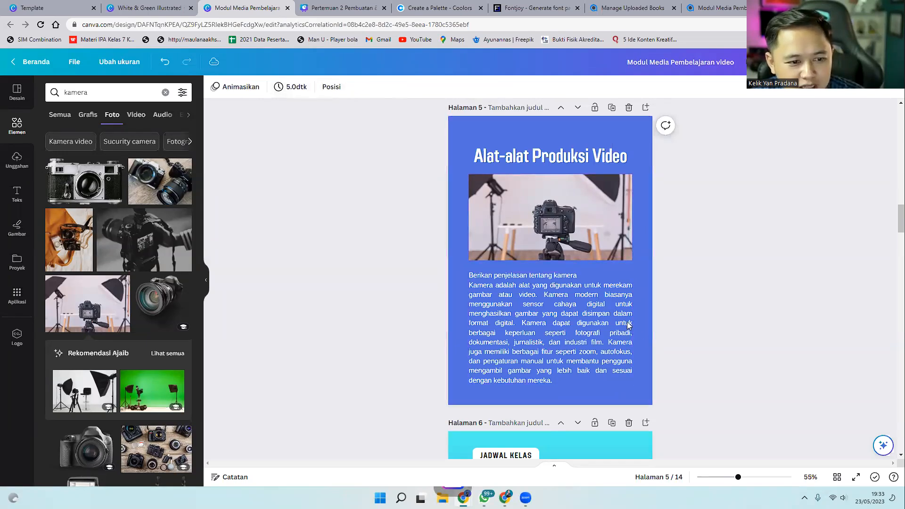
# Delete the prompt line "Berikan penjelasan tentang kamera" from the start of the generated text.
pyautogui.click(522, 294)
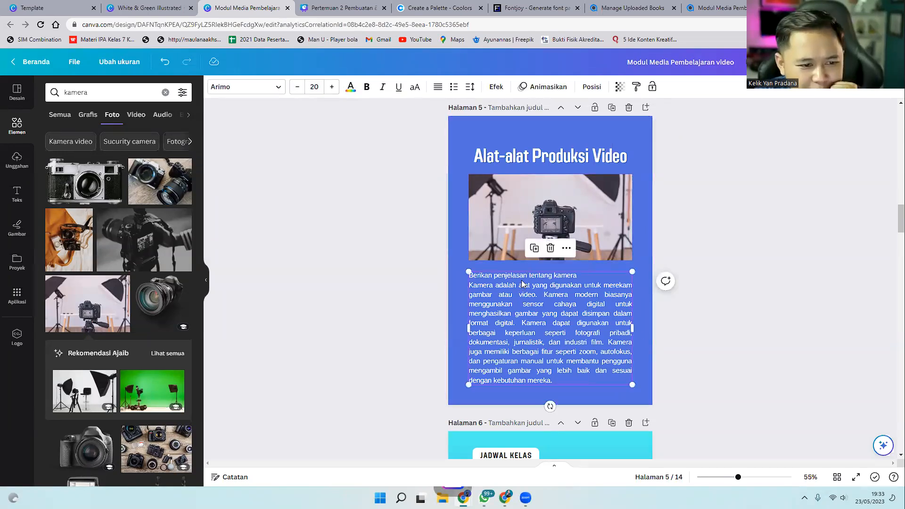
pyautogui.click(553, 276)
pyautogui.moveTo(577, 276); pyautogui.dragTo(465, 276)
pyautogui.press('Delete')
pyautogui.press('Delete')
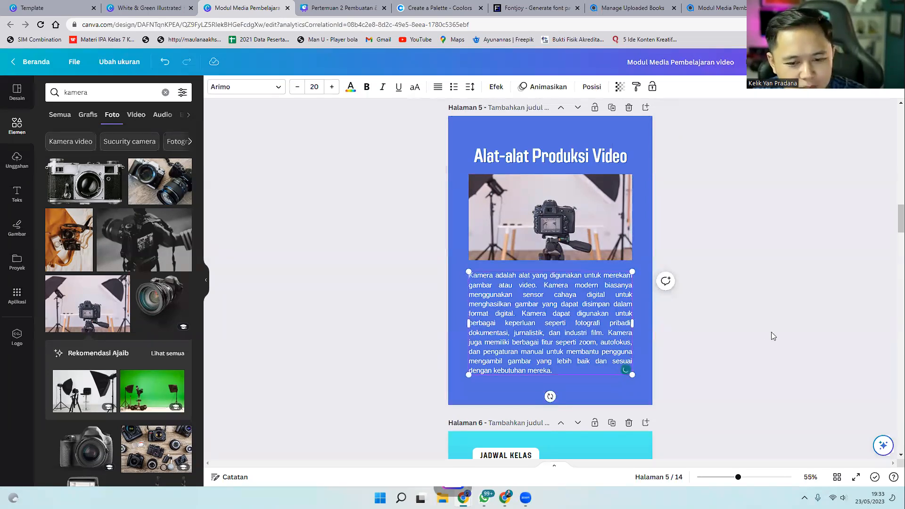
pyautogui.click(825, 377)
pyautogui.click(882, 446)
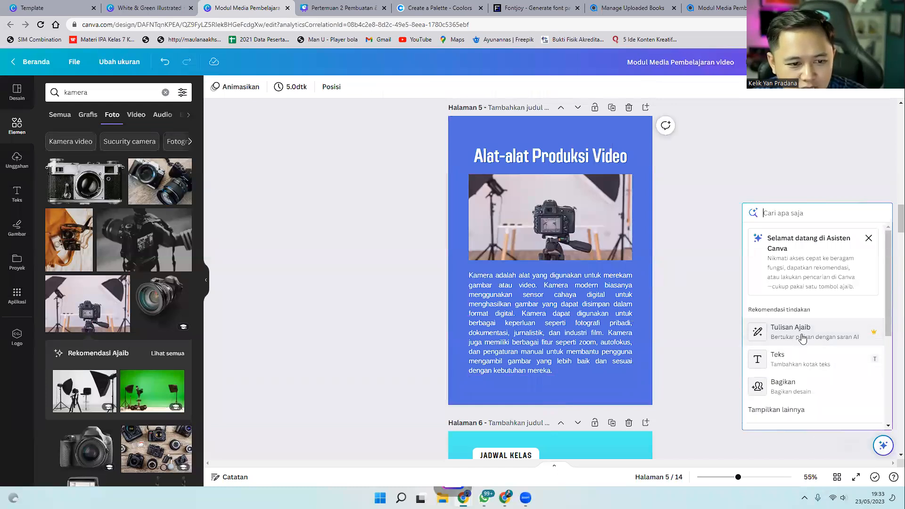
pyautogui.click(726, 329)
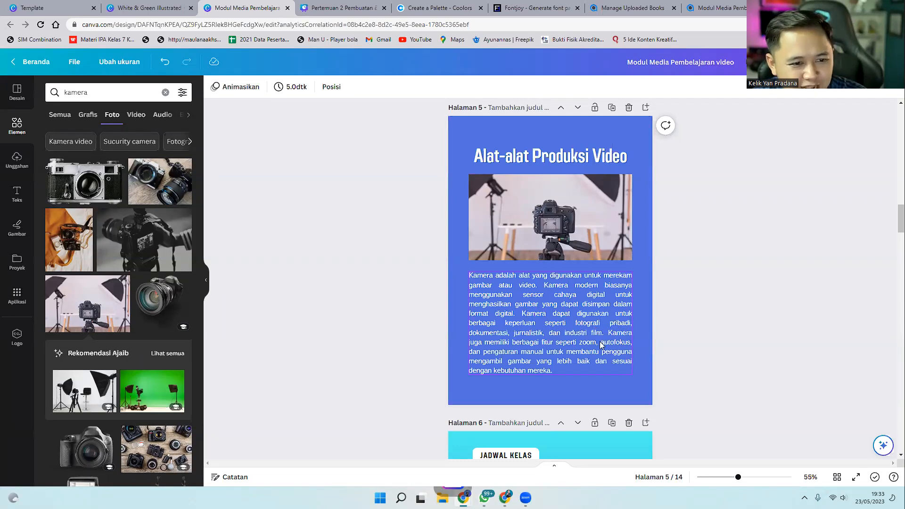
pyautogui.click(550, 211)
pyautogui.moveTo(550, 211); pyautogui.dragTo(551, 213)
pyautogui.click(596, 152)
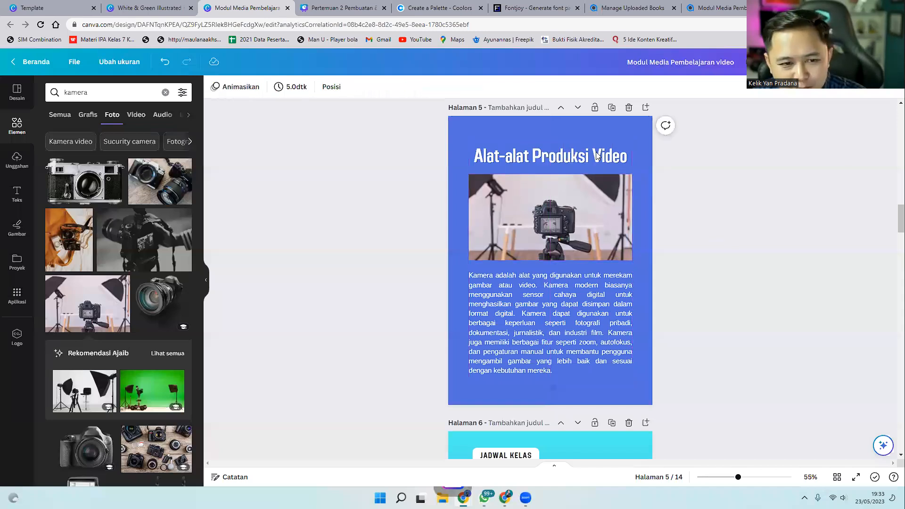
pyautogui.click(604, 155)
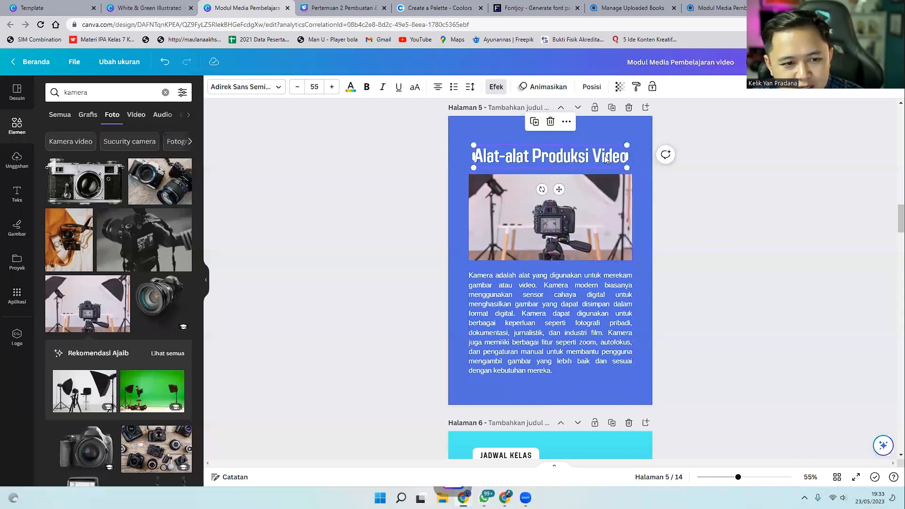
pyautogui.click(597, 204)
pyautogui.click(597, 307)
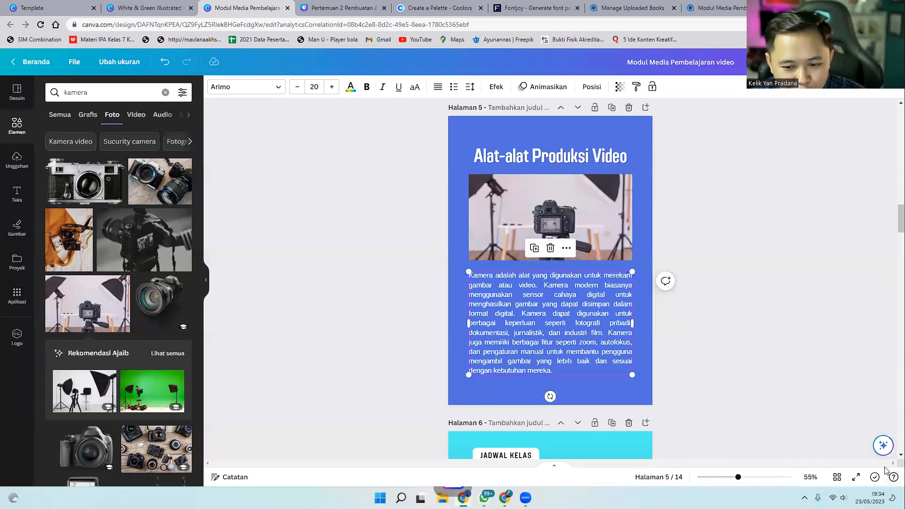
pyautogui.click(785, 362)
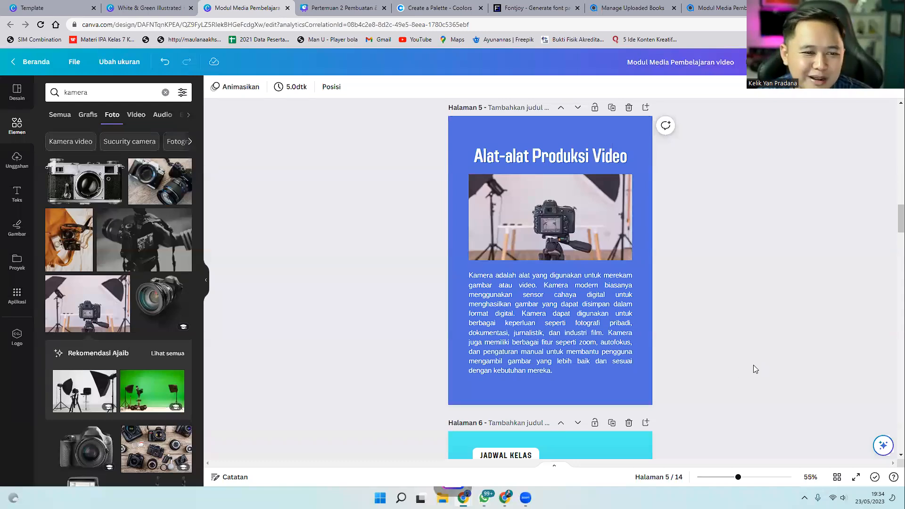
pyautogui.click(534, 338)
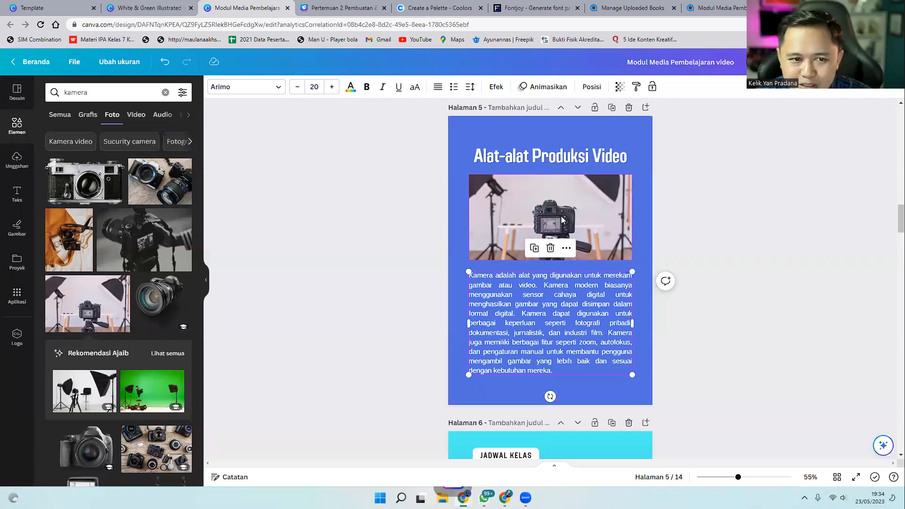
# Insert a blank page after page 5 and add the heading "Teknik Pengambilan gambar" to it.
pyautogui.click(631, 138)
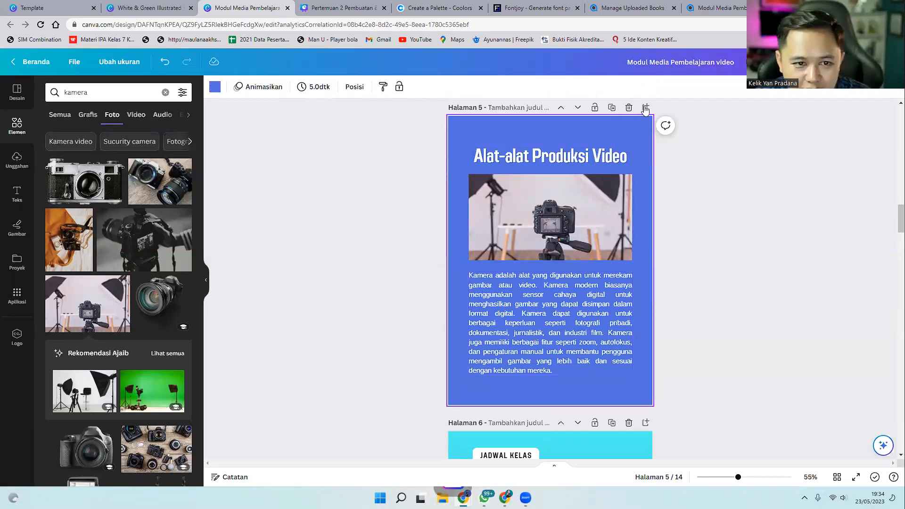
pyautogui.scroll(-1, 649, 106)
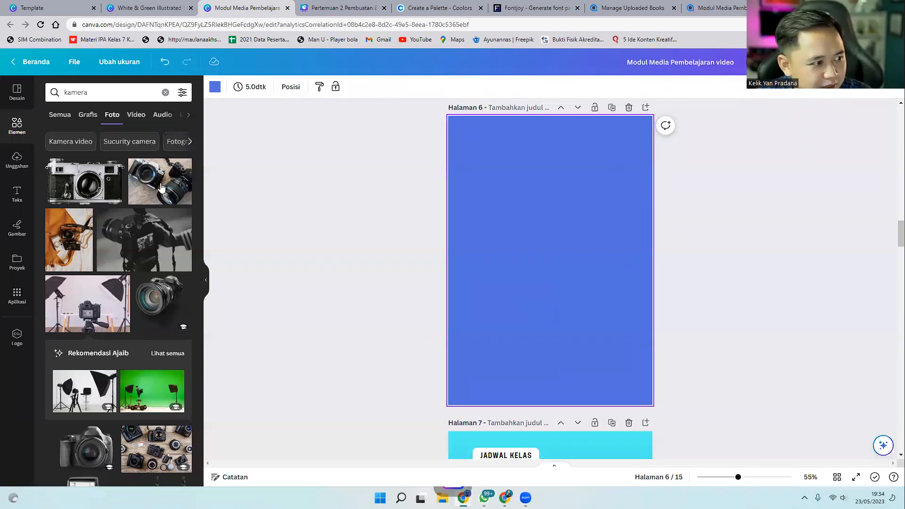
pyautogui.click(17, 193)
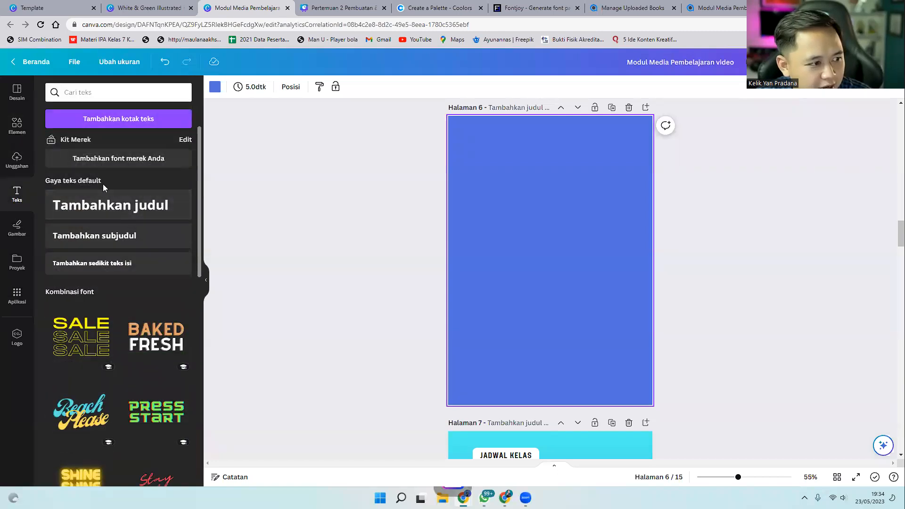
pyautogui.click(105, 206)
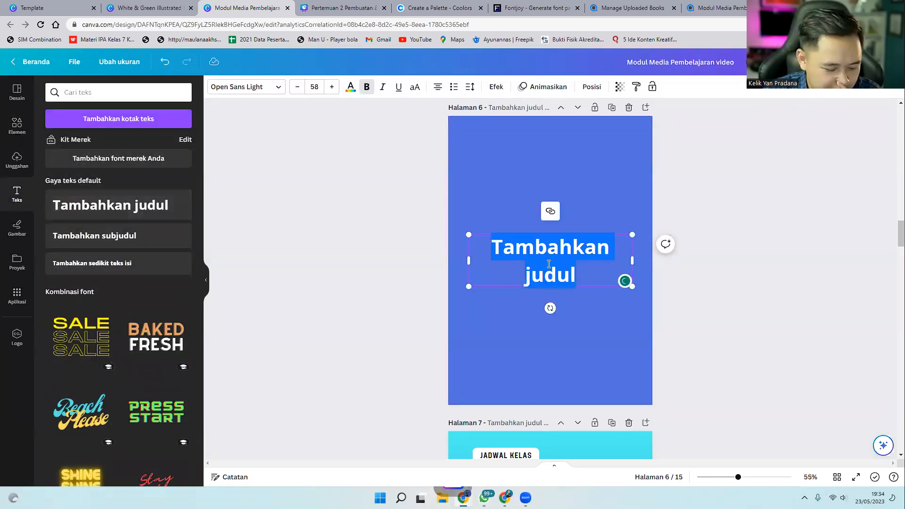
pyautogui.write('Teknik')
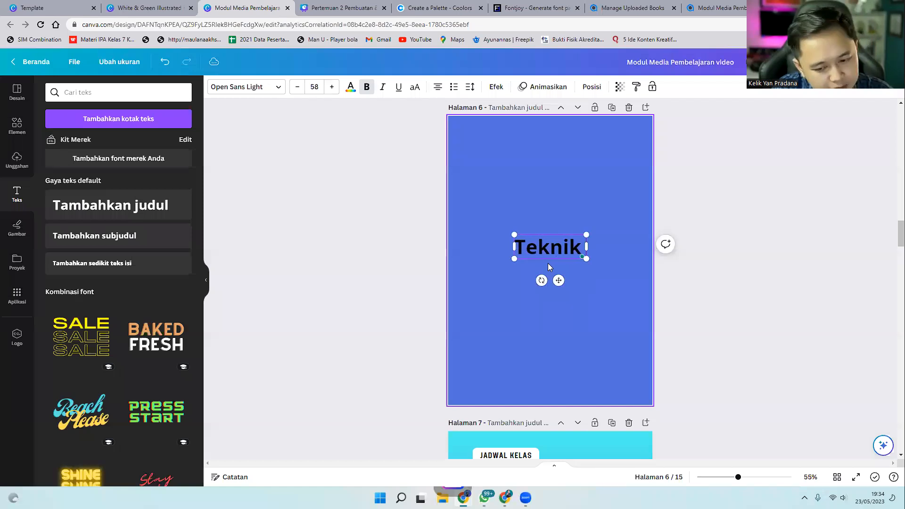
pyautogui.write(' Pengamb')
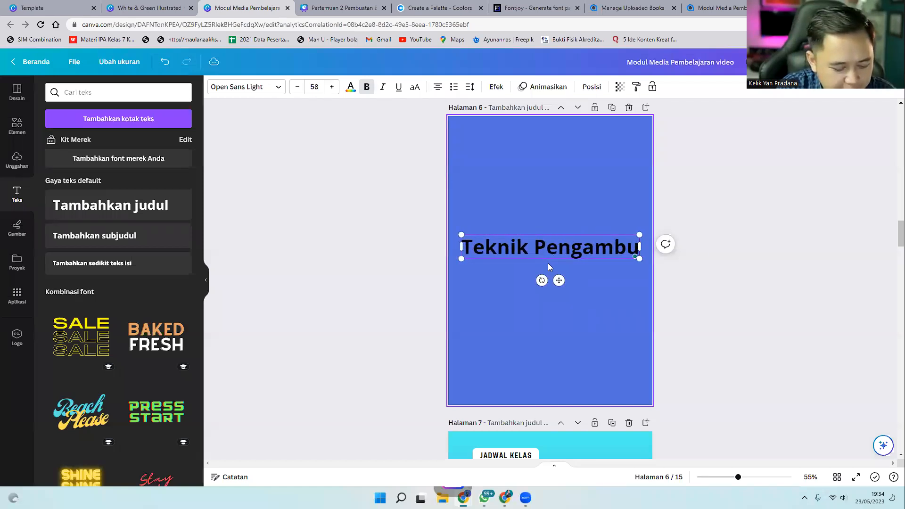
pyautogui.write('ila')
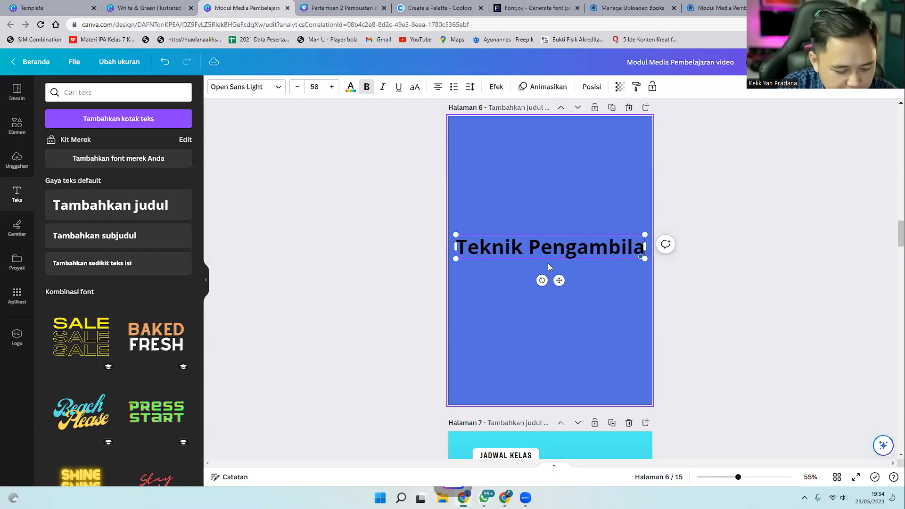
pyautogui.write('n gambar')
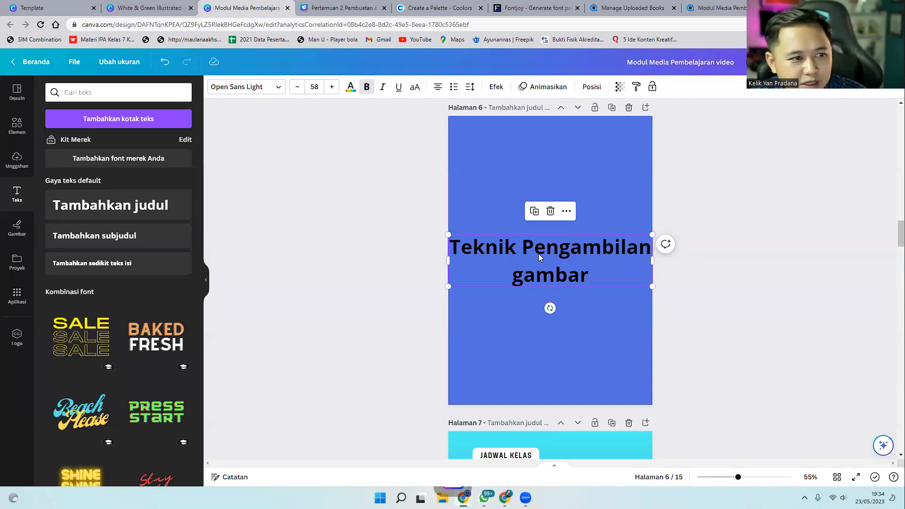
# Format the new heading in uppercase Adirek Sans SemiBold with bold turned off.
pyautogui.click(416, 89)
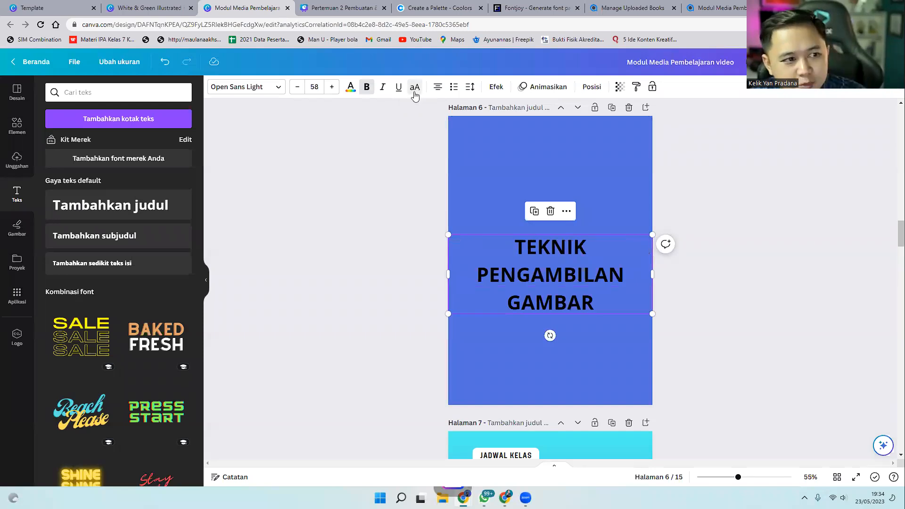
pyautogui.click(264, 90)
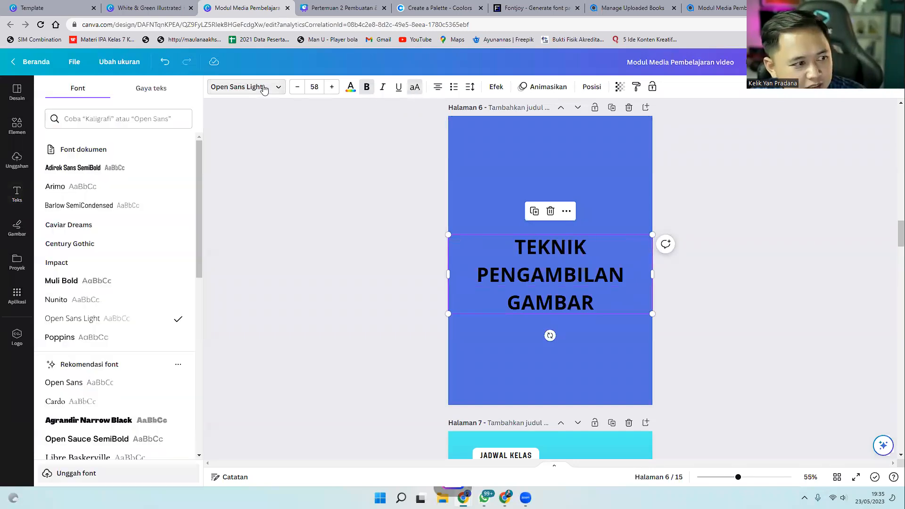
pyautogui.click(118, 170)
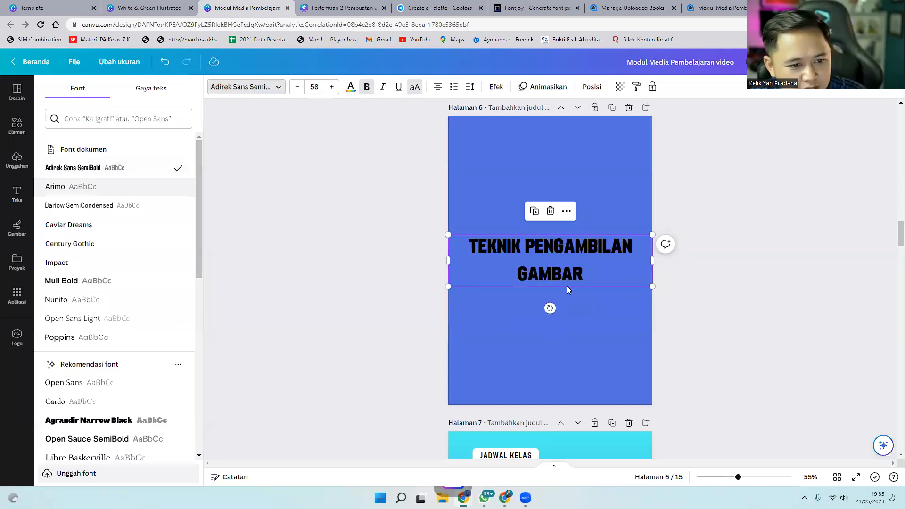
pyautogui.click(367, 94)
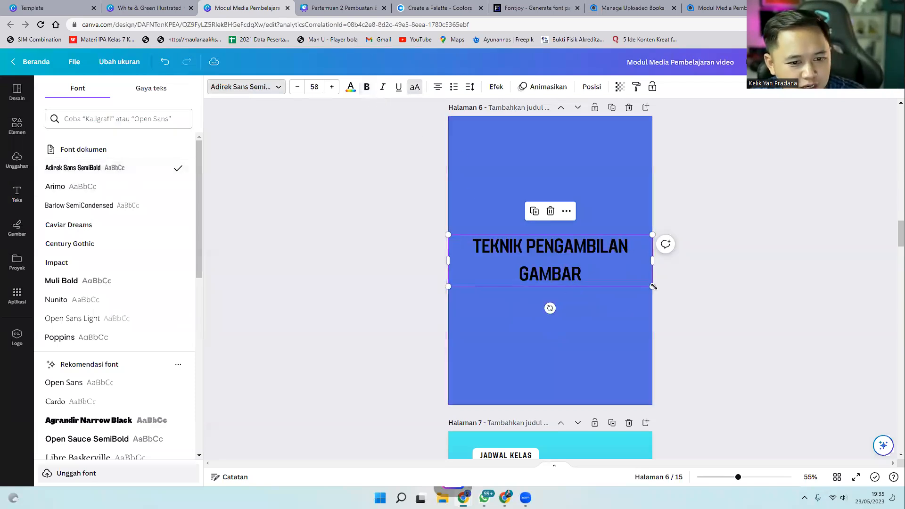
# Shrink the heading to font size 38.2 so it fits one line and center it near the top of page 6.
pyautogui.moveTo(652, 286); pyautogui.dragTo(575, 187)
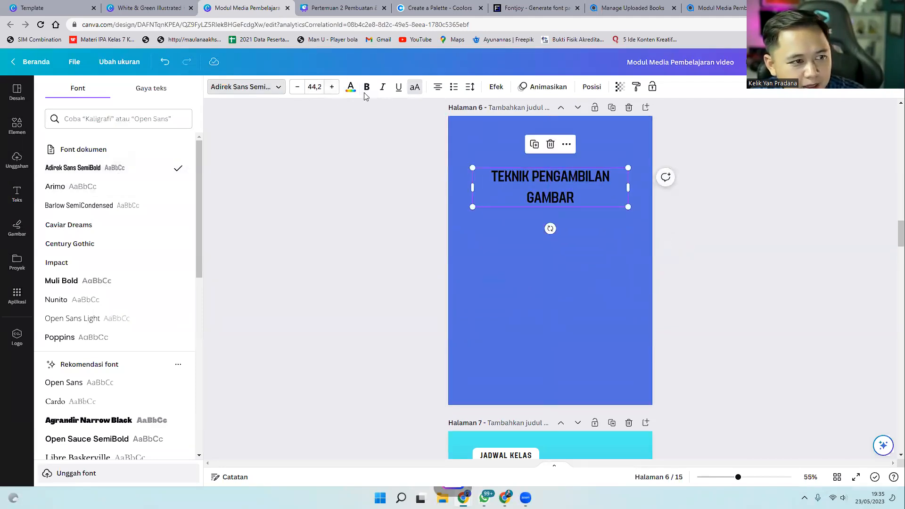
pyautogui.click(297, 87)
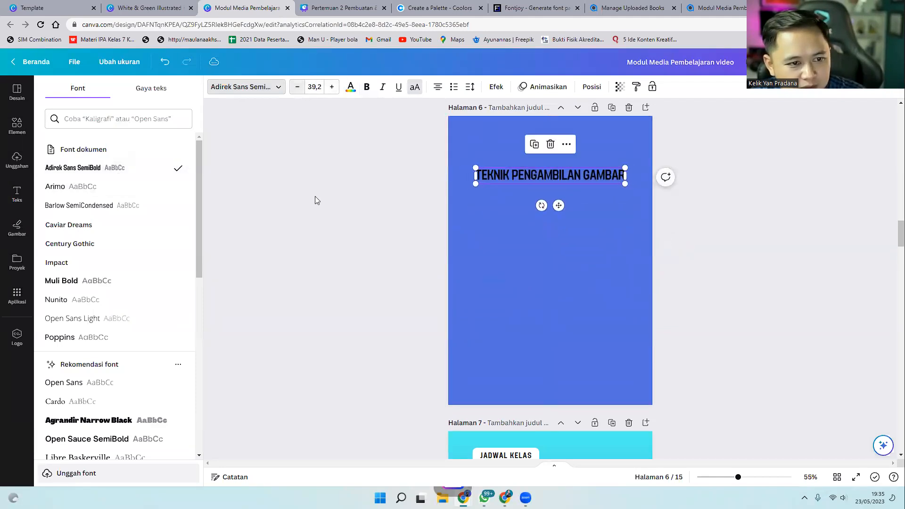
pyautogui.click(389, 191)
pyautogui.moveTo(525, 175); pyautogui.dragTo(525, 148)
pyautogui.click(706, 307)
pyautogui.scroll(-4, 679, 287)
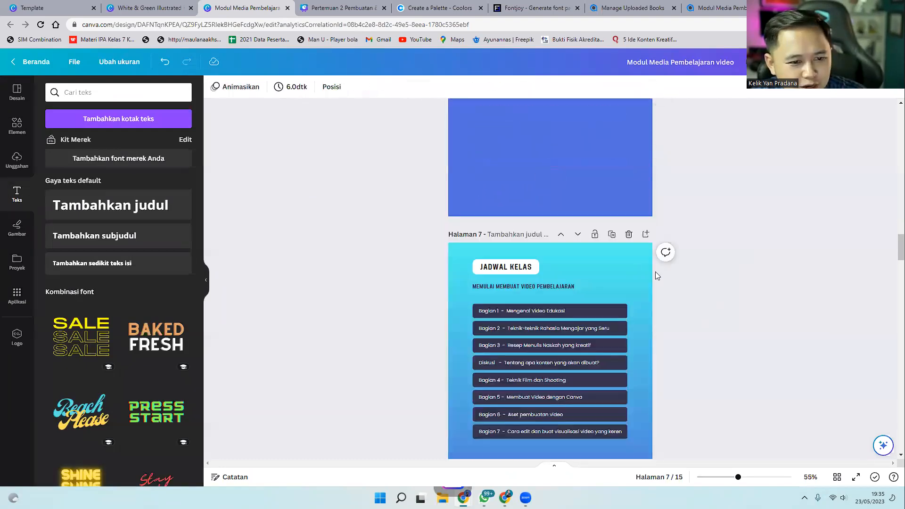
pyautogui.click(626, 277)
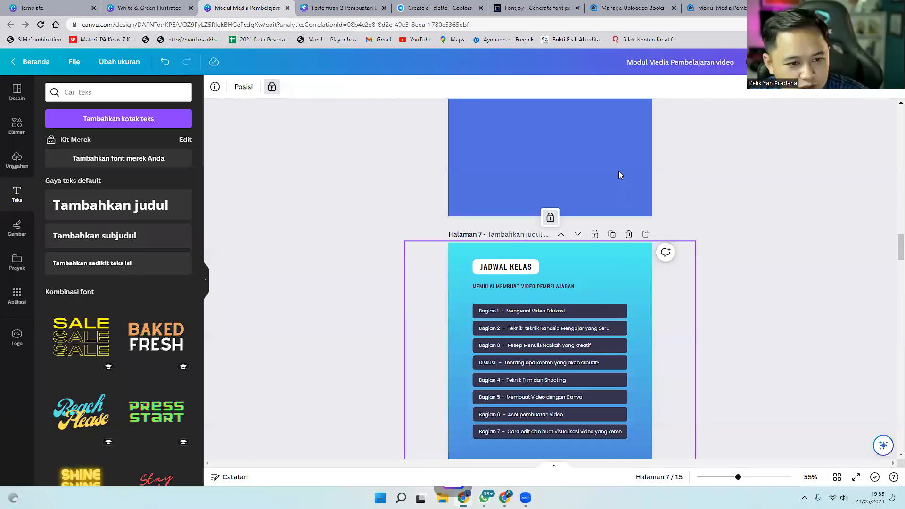
pyautogui.click(624, 210)
pyautogui.scroll(4, 624, 217)
pyautogui.press('t')
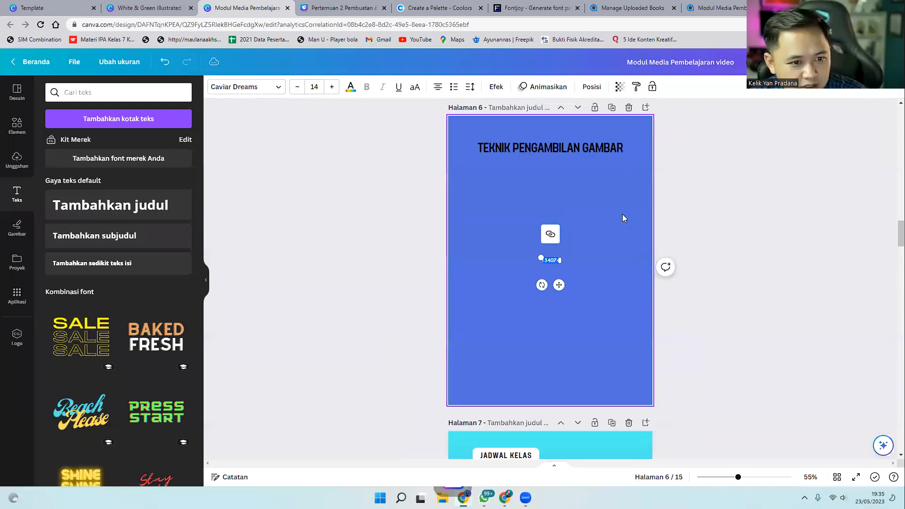
pyautogui.hotkey('ctrl', 'z')
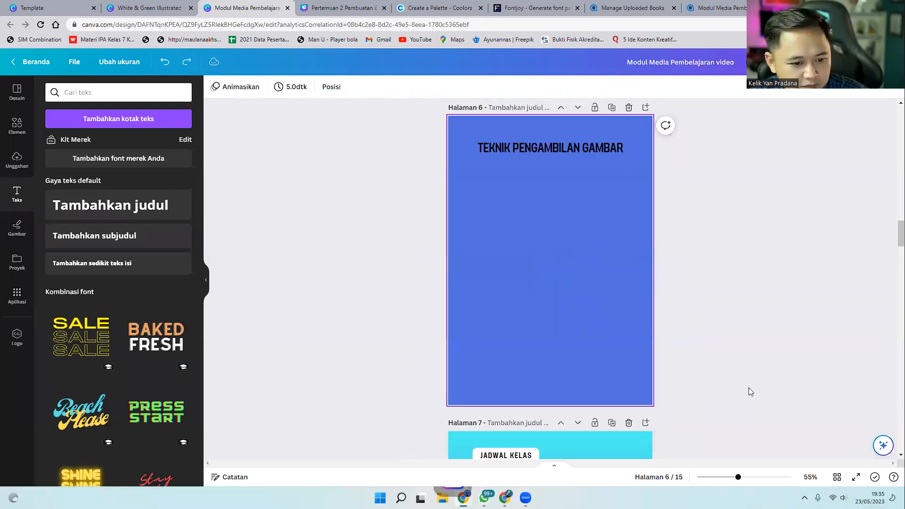
# Unlock the gradient background on the "Jadwal Kelas" page and paste a copy of it onto page 6.
pyautogui.scroll(-2, 608, 351)
pyautogui.click(608, 351)
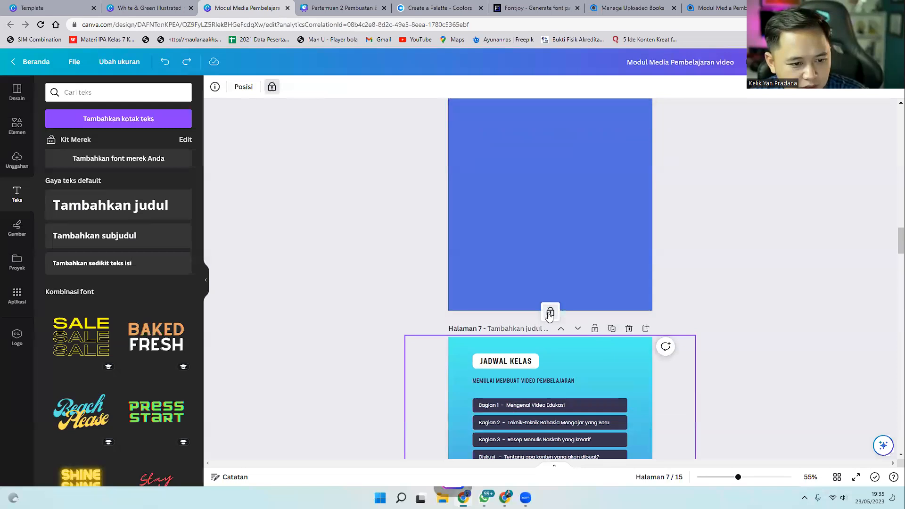
pyautogui.click(549, 316)
pyautogui.click(607, 253)
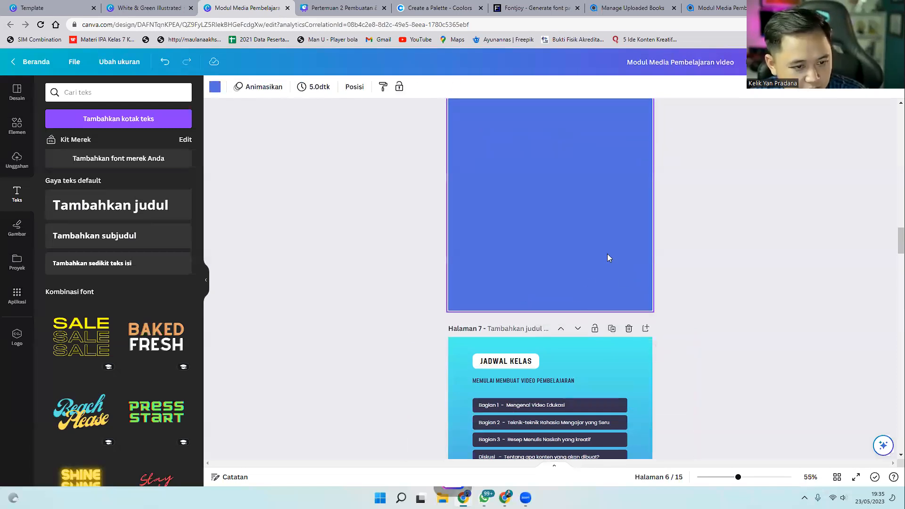
pyautogui.click(607, 258)
pyautogui.scroll(5, 733, 283)
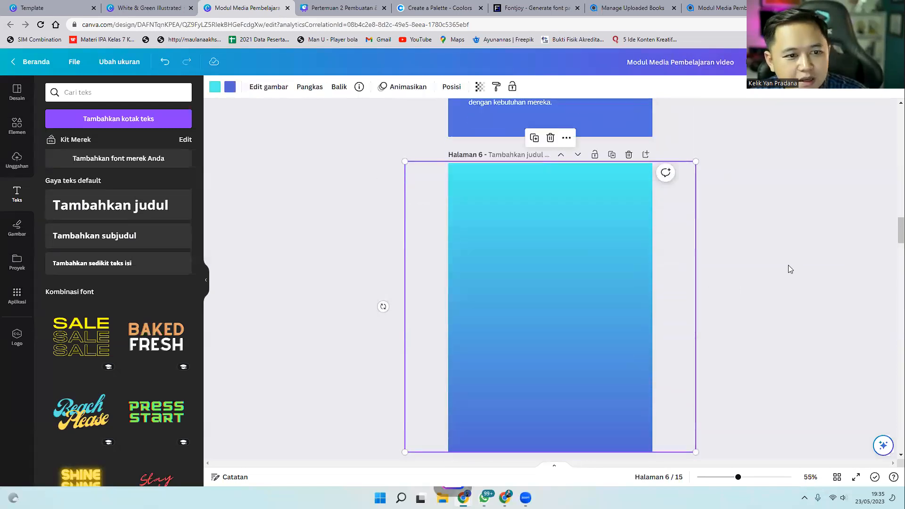
# Send the pasted gradient background on page 6 backward, behind the heading.
pyautogui.rightClick(583, 247)
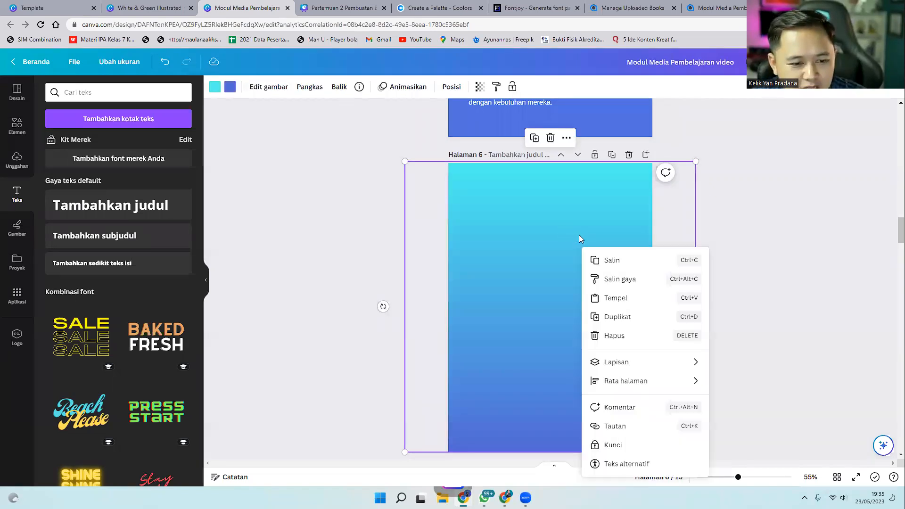
pyautogui.scroll(-1, 584, 231)
pyautogui.rightClick(590, 226)
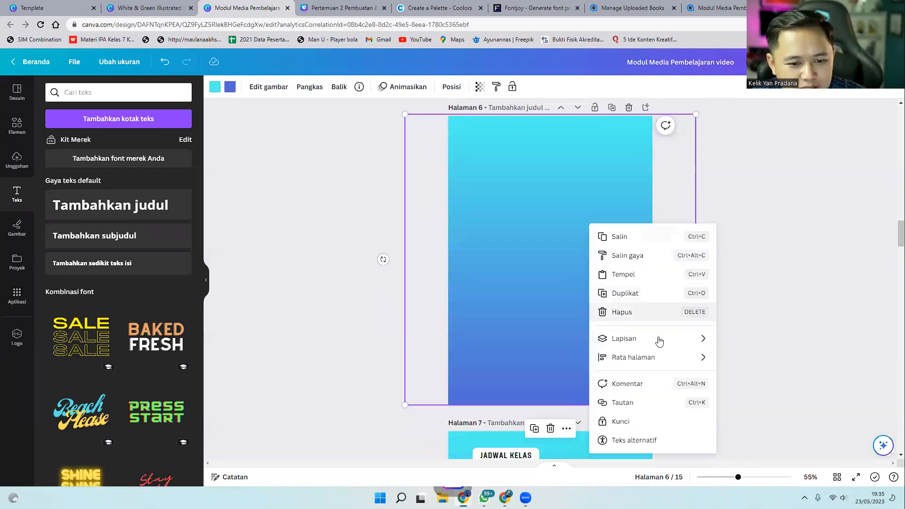
pyautogui.click(585, 175)
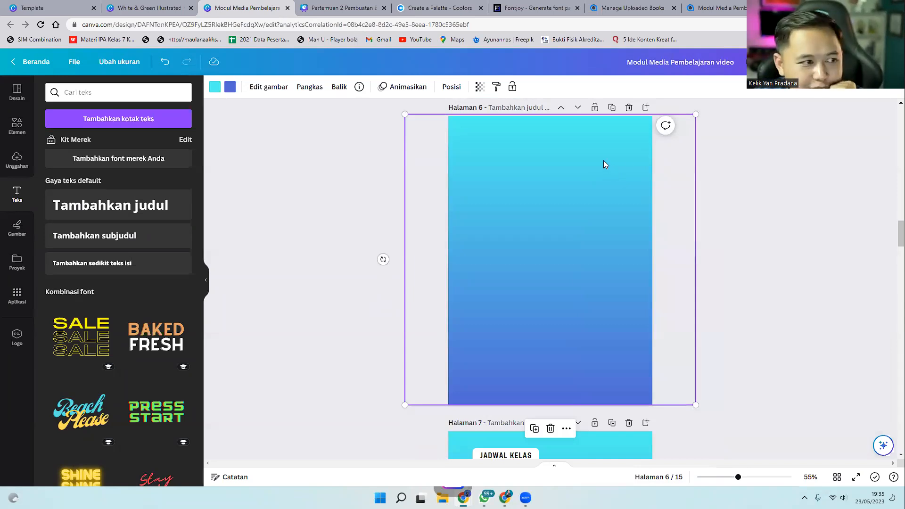
pyautogui.rightClick(604, 161)
pyautogui.moveTo(683, 276)
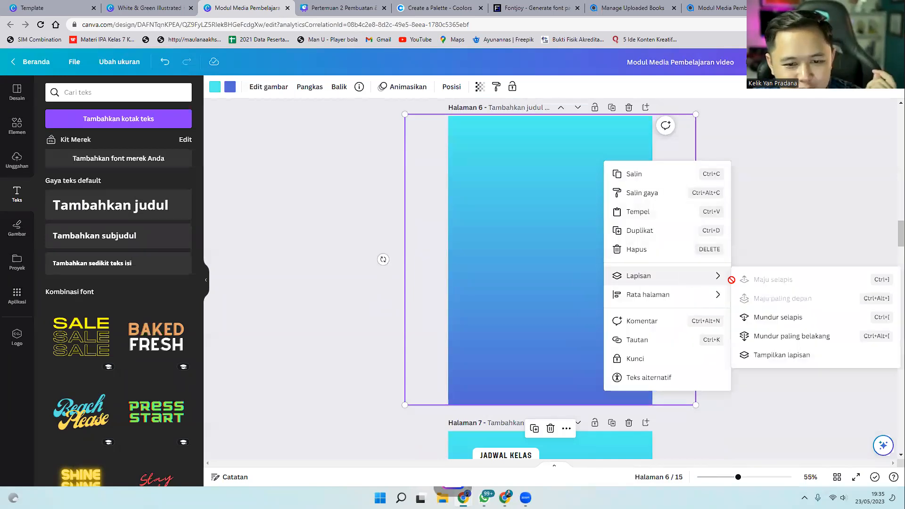
pyautogui.click(766, 324)
pyautogui.click(549, 148)
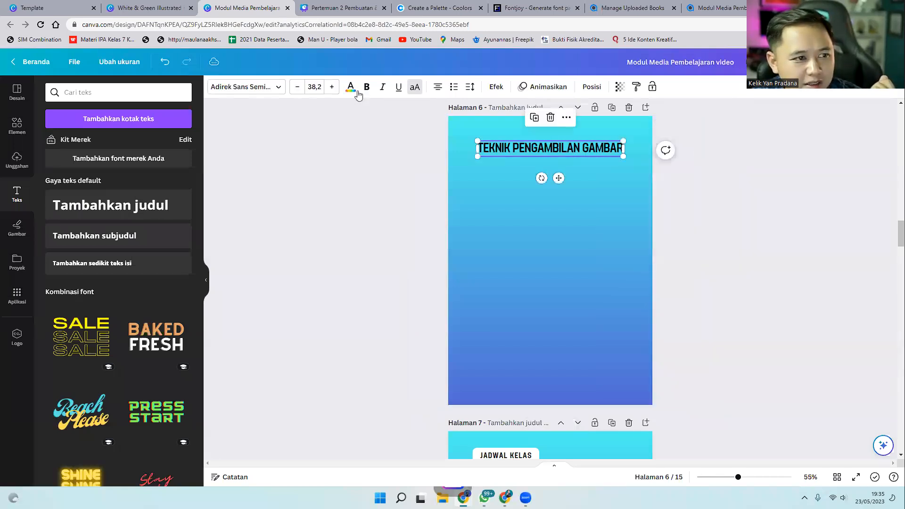
# Add a rounded square shape to page 6 and fill it with white.
pyautogui.click(17, 123)
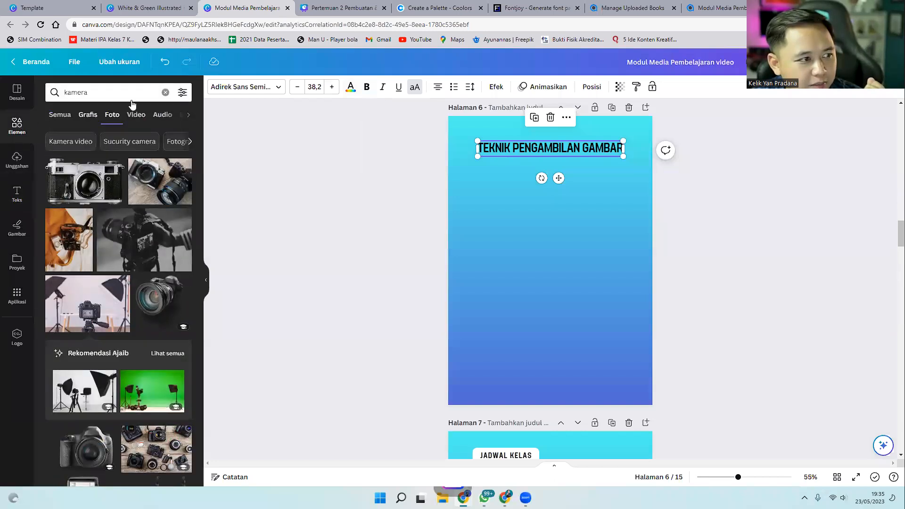
pyautogui.click(164, 93)
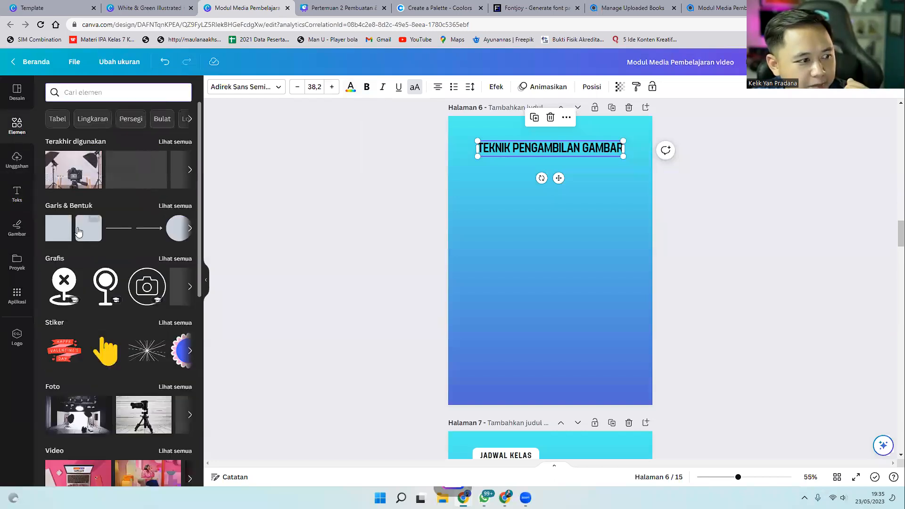
pyautogui.click(80, 230)
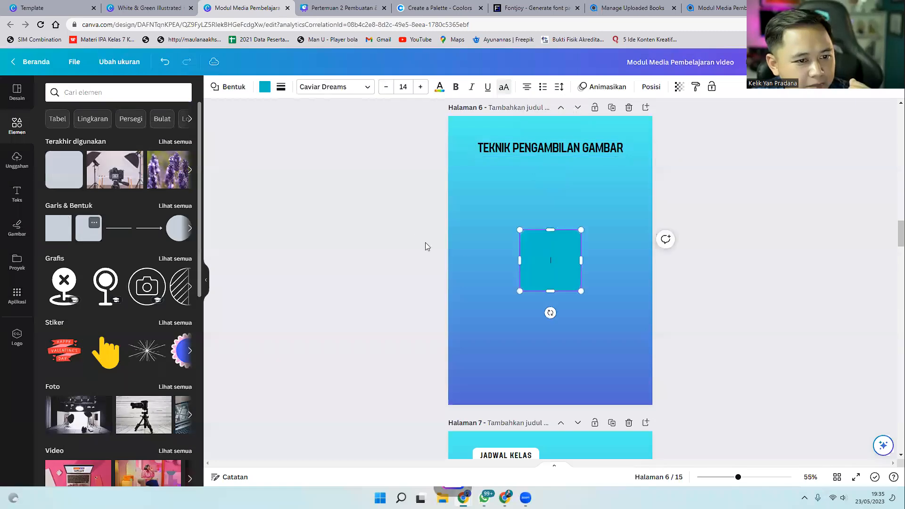
pyautogui.click(266, 88)
pyautogui.click(112, 272)
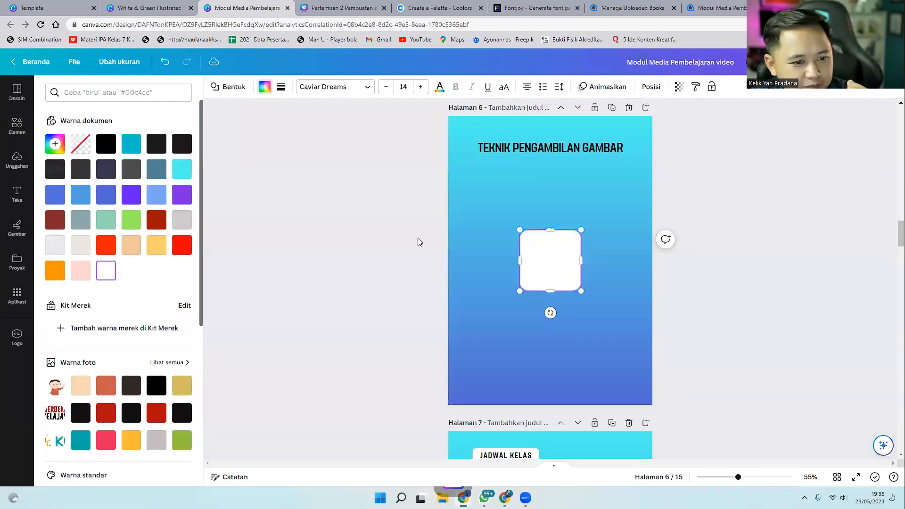
# Place the white shape behind the heading and resize it to about 168 wide by 23.5 high.
pyautogui.moveTo(553, 256); pyautogui.dragTo(504, 164)
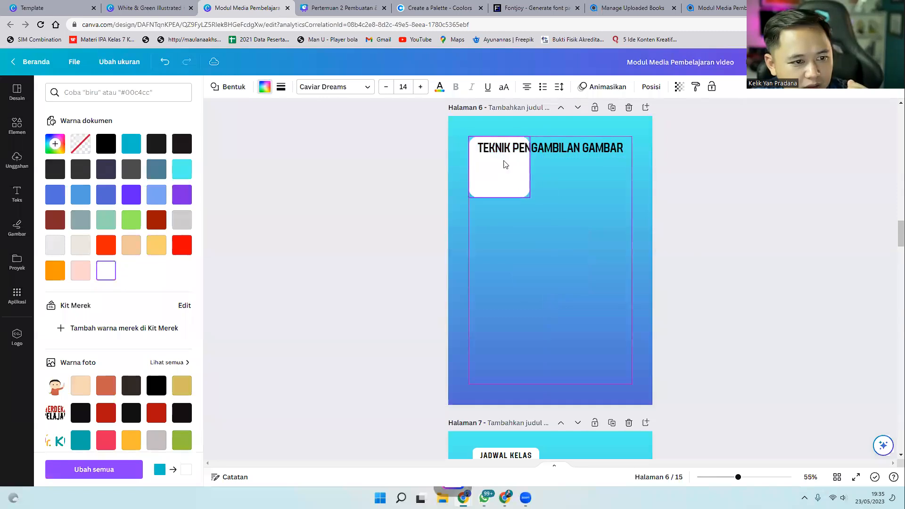
pyautogui.moveTo(530, 197); pyautogui.dragTo(632, 148)
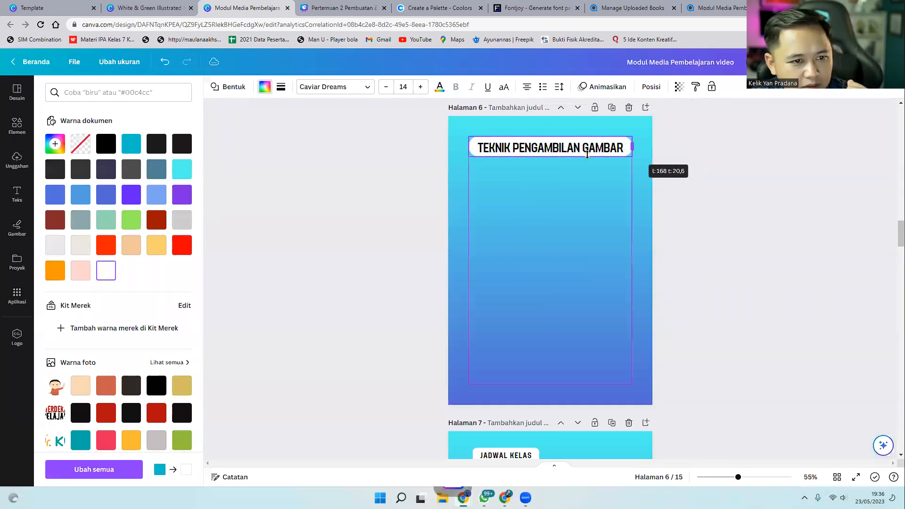
pyautogui.moveTo(550, 156); pyautogui.dragTo(550, 159)
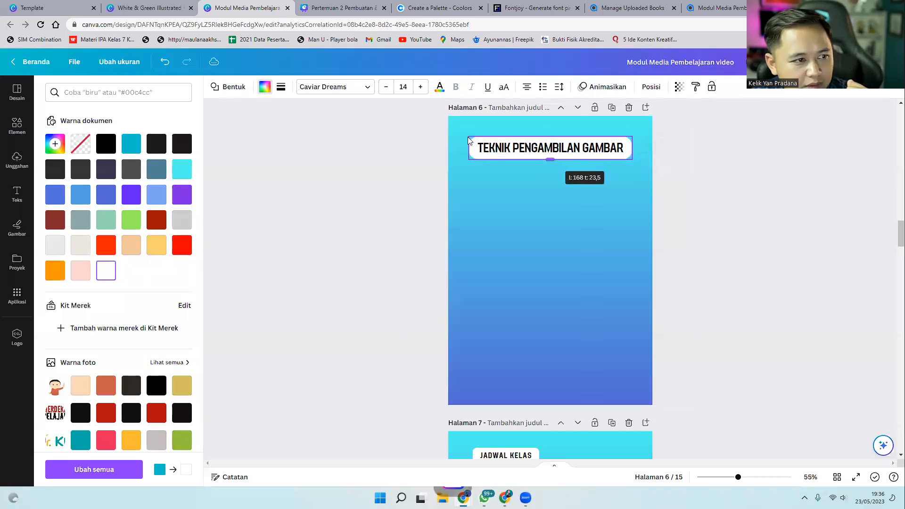
# Reduce the corner rounding of the white shape behind the heading.
pyautogui.click(281, 86)
pyautogui.moveTo(319, 174); pyautogui.dragTo(306, 174)
pyautogui.click(425, 226)
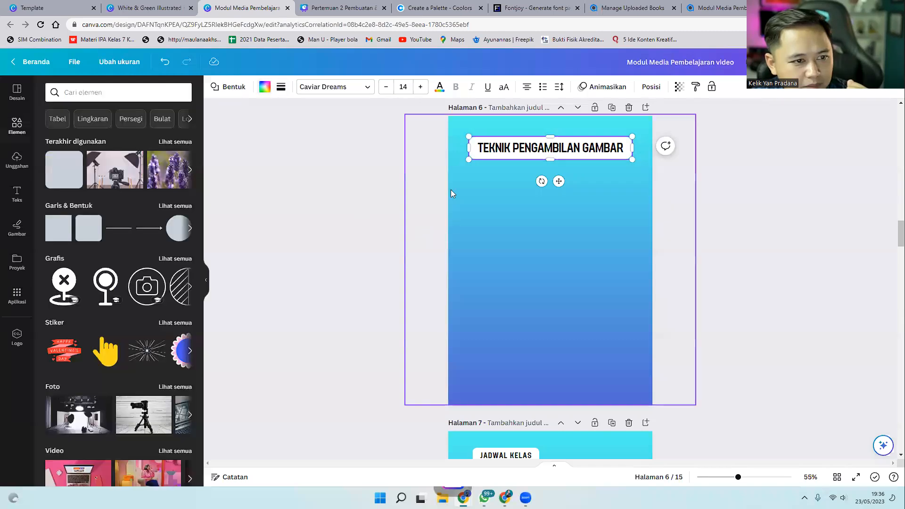
pyautogui.click(445, 186)
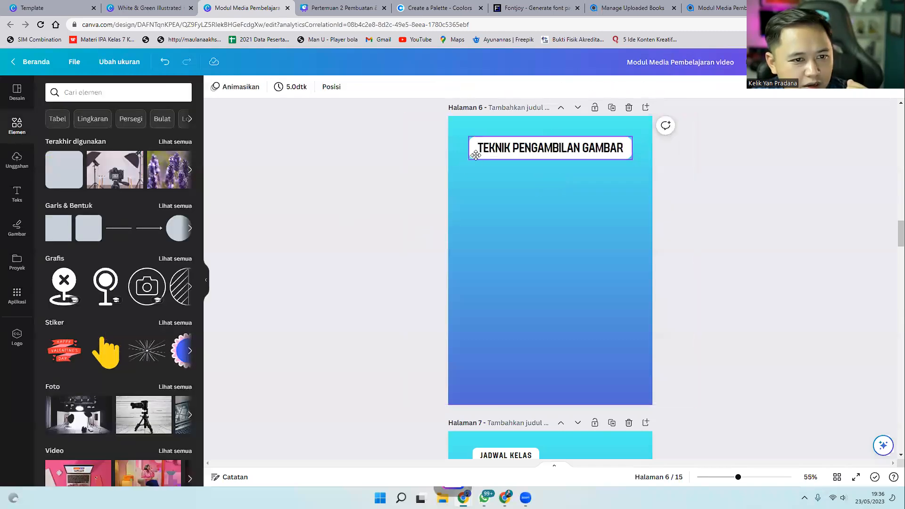
# Scale down the page 6 heading together with its white label and centre them near the page's upper edge.
pyautogui.click(475, 154)
pyautogui.click(768, 247)
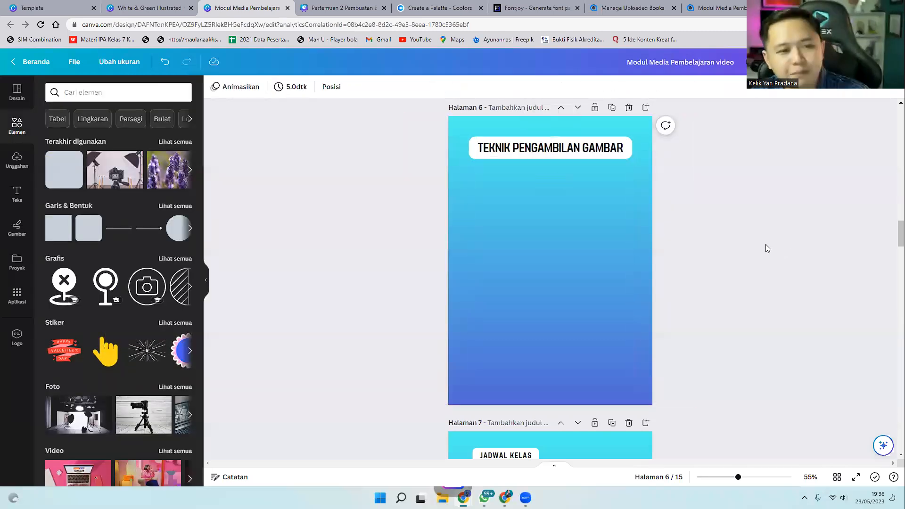
pyautogui.moveTo(671, 155); pyautogui.dragTo(609, 156)
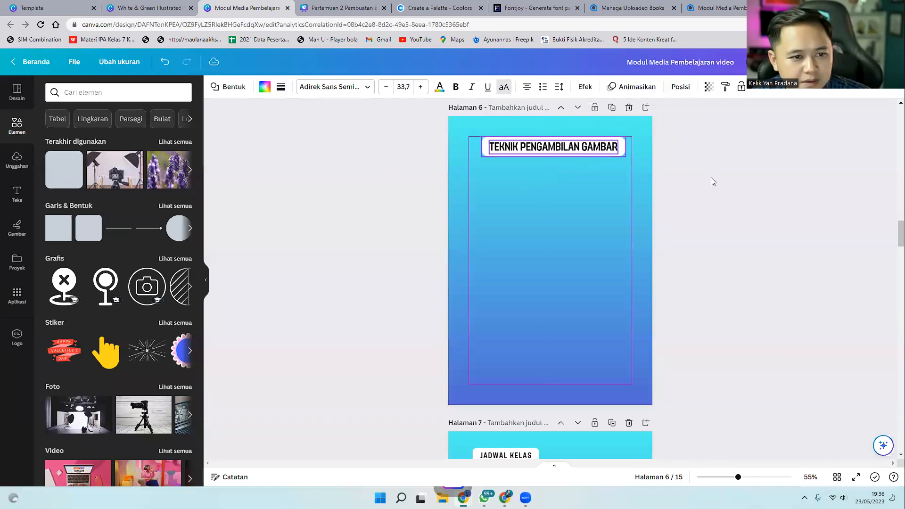
pyautogui.click(743, 203)
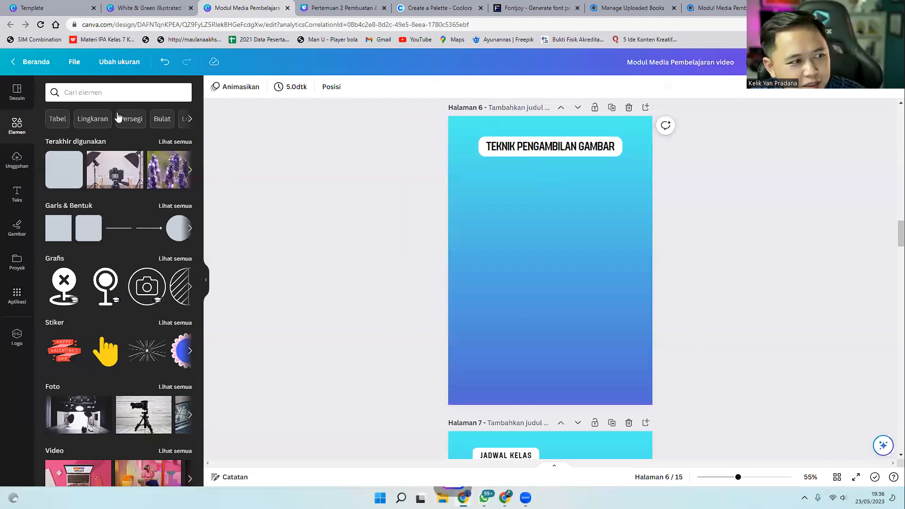
# Search the elements for "bingkai" and show all results in the frames category.
pyautogui.click(104, 93)
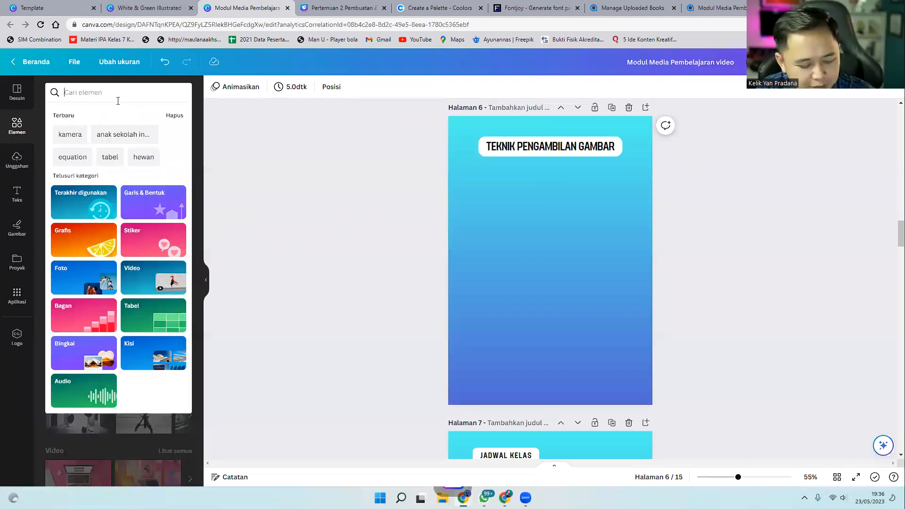
pyautogui.write('bingka')
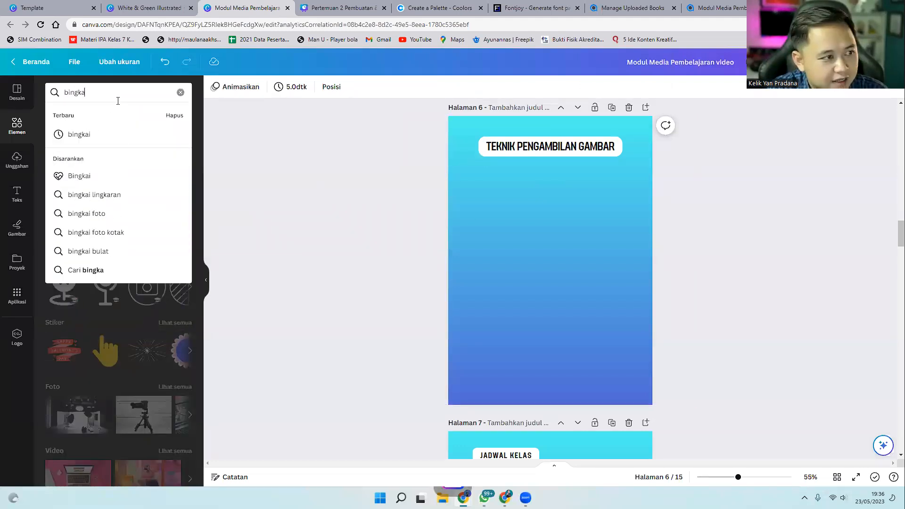
pyautogui.write('i')
pyautogui.press('Return')
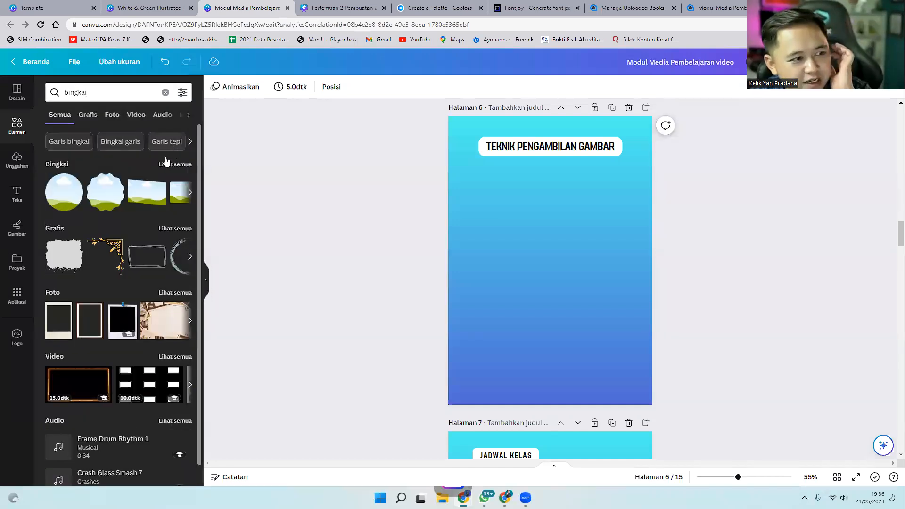
pyautogui.click(175, 164)
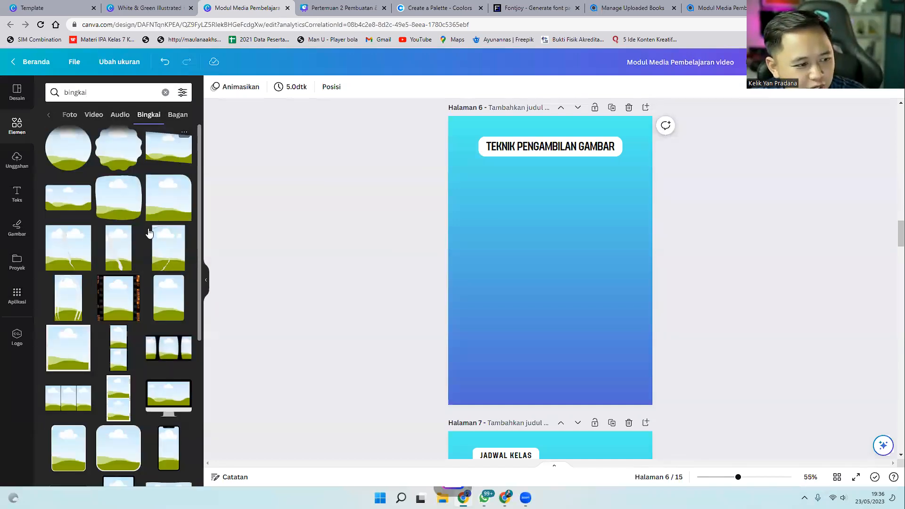
# Find the frame made of two side-by-side cells with rounded outer ends and add it to page 6.
pyautogui.scroll(-6, 149, 231)
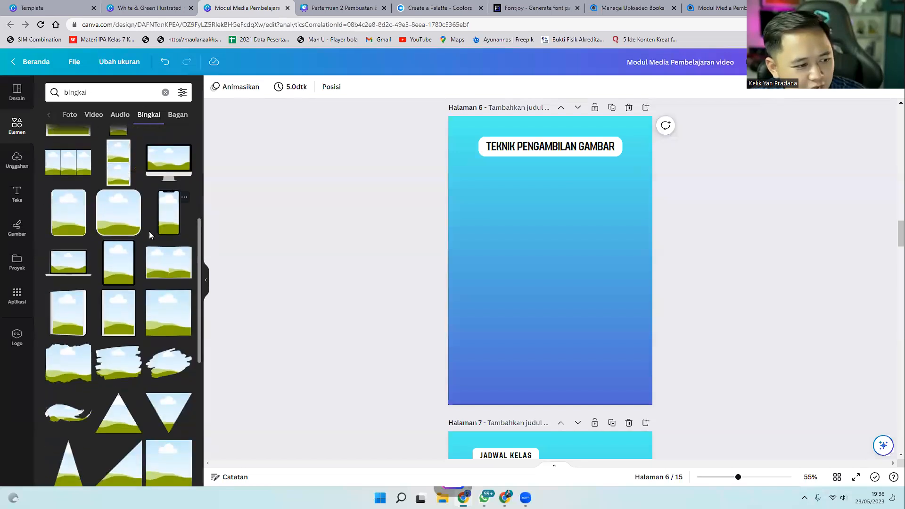
pyautogui.scroll(-5, 148, 234)
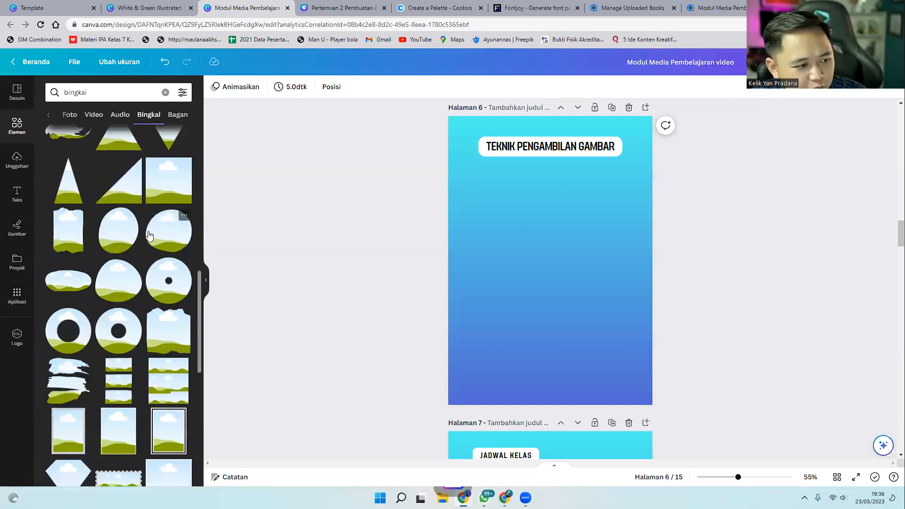
pyautogui.scroll(-3, 147, 235)
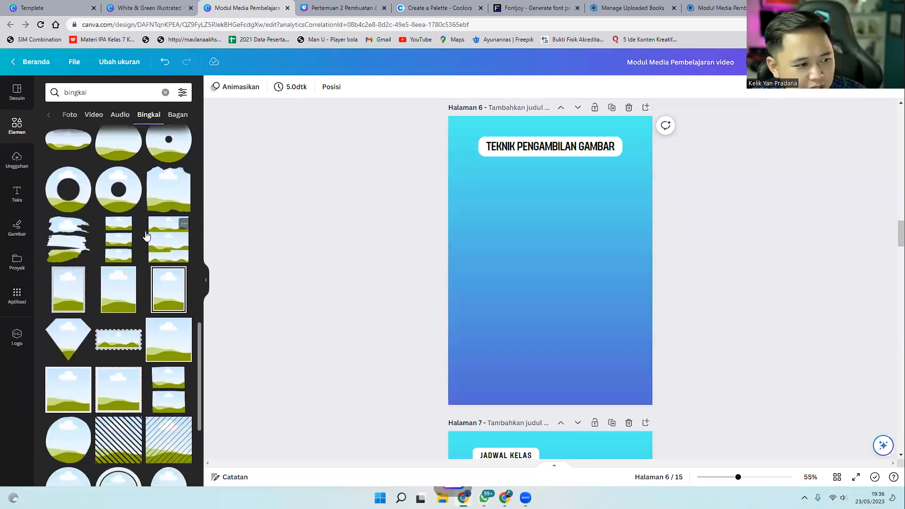
pyautogui.scroll(-9, 157, 243)
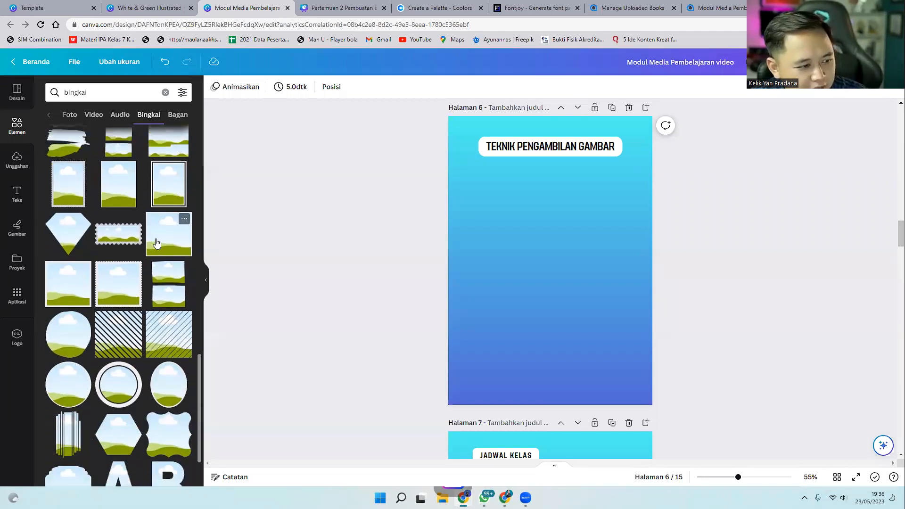
pyautogui.scroll(-12, 157, 243)
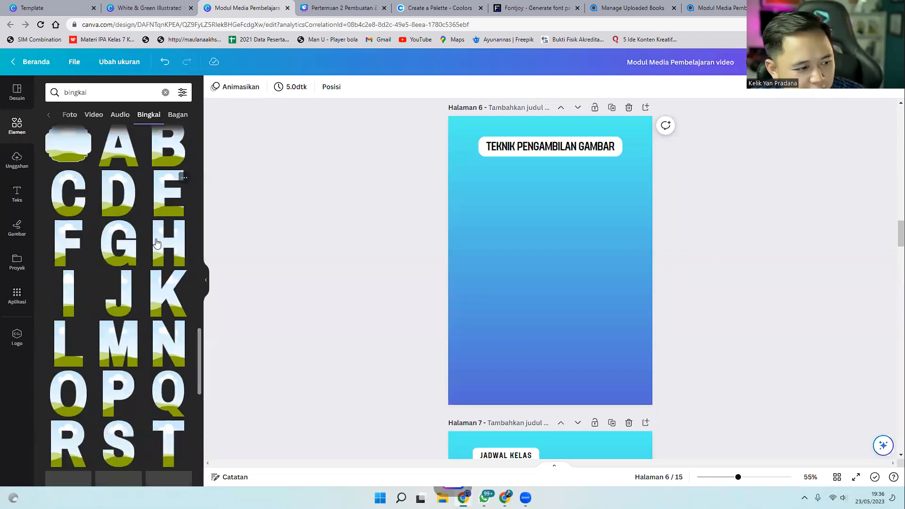
pyautogui.scroll(-18, 156, 243)
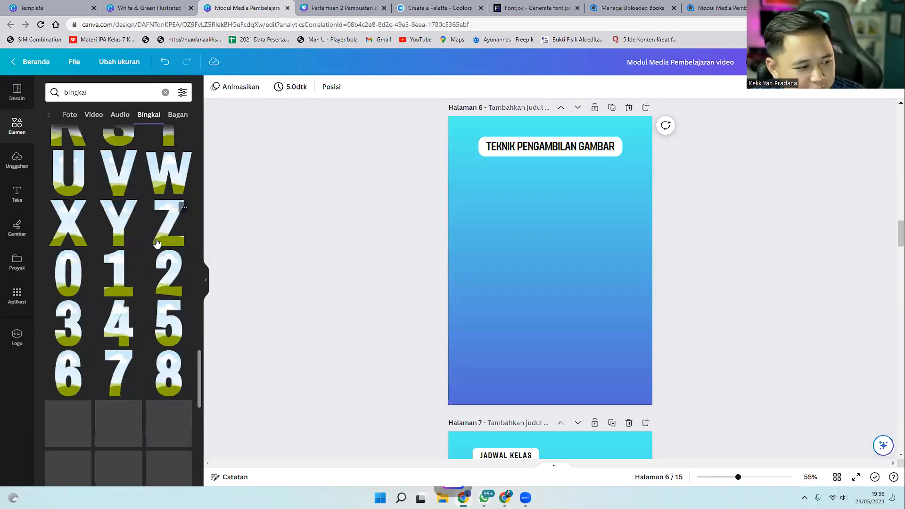
pyautogui.scroll(-10, 156, 242)
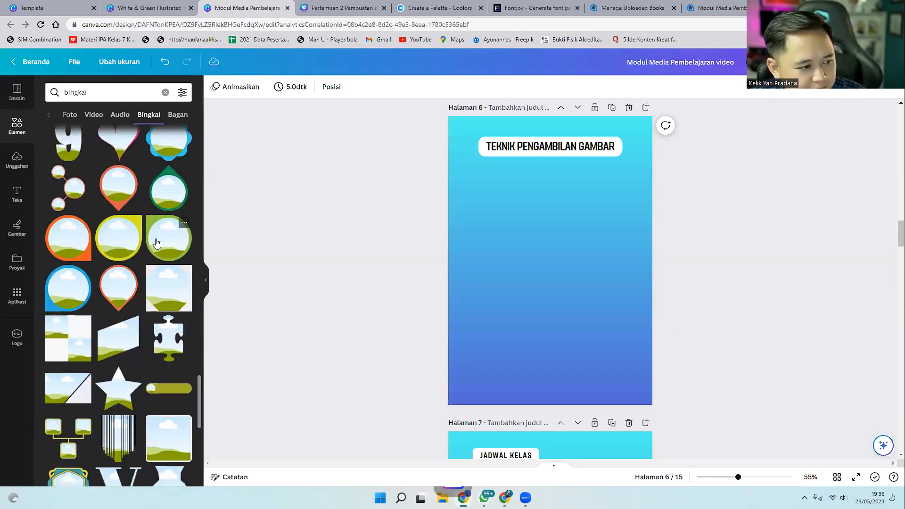
pyautogui.scroll(-10, 157, 242)
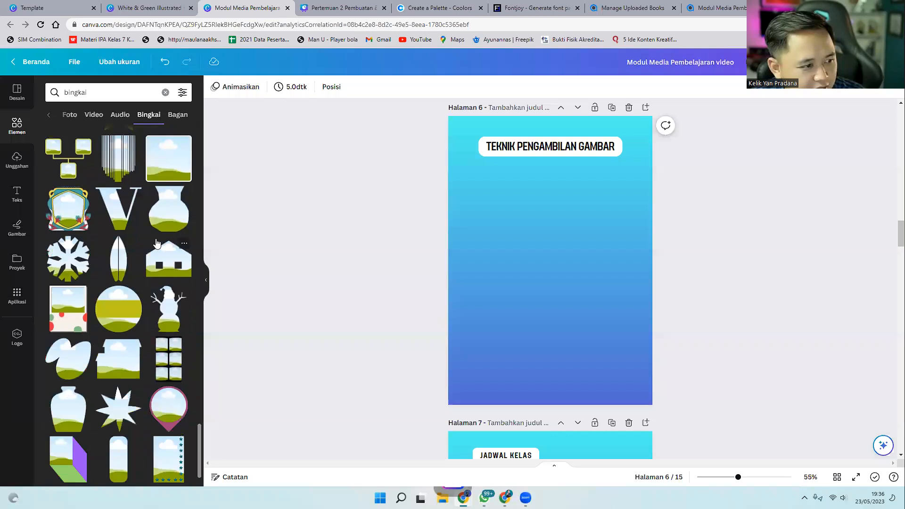
pyautogui.scroll(-10, 158, 252)
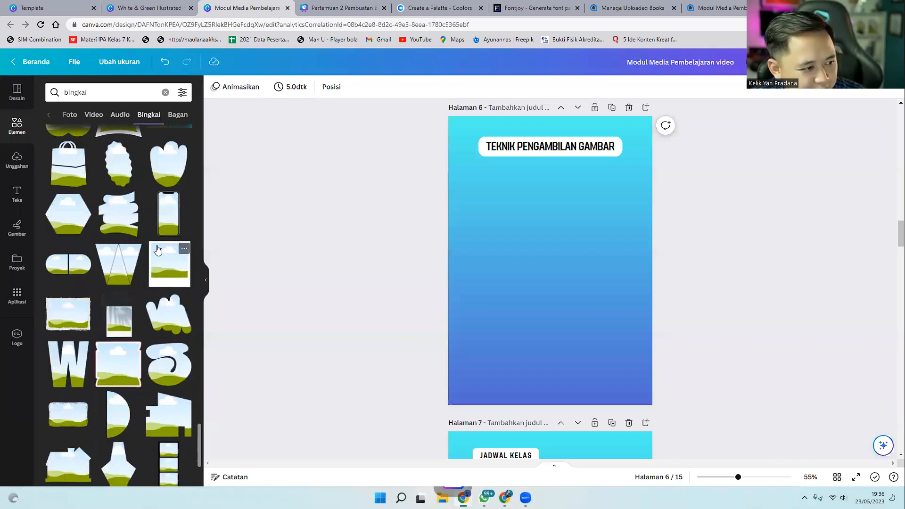
pyautogui.click(71, 267)
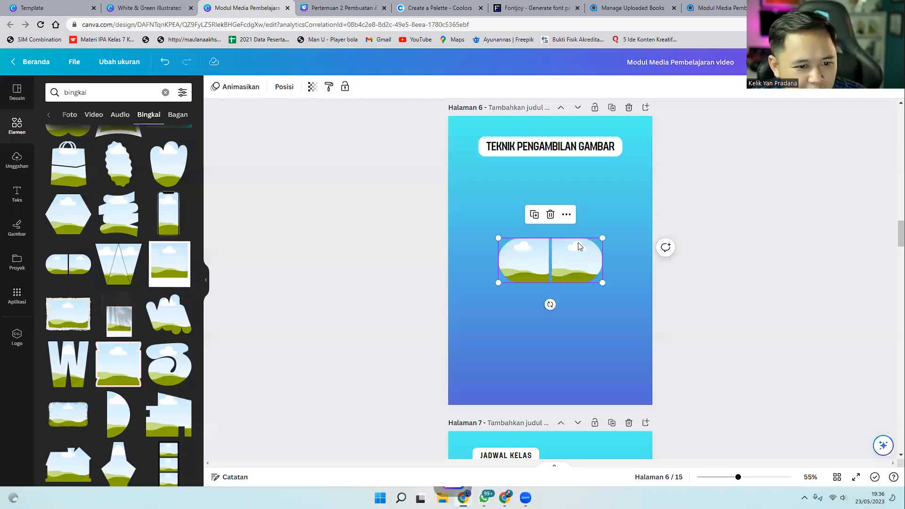
# Enlarge the two-cell frame to span the page margins and position it just below the heading.
pyautogui.click(608, 233)
pyautogui.click(589, 243)
pyautogui.moveTo(603, 237); pyautogui.dragTo(665, 224)
pyautogui.moveTo(617, 248); pyautogui.dragTo(584, 204)
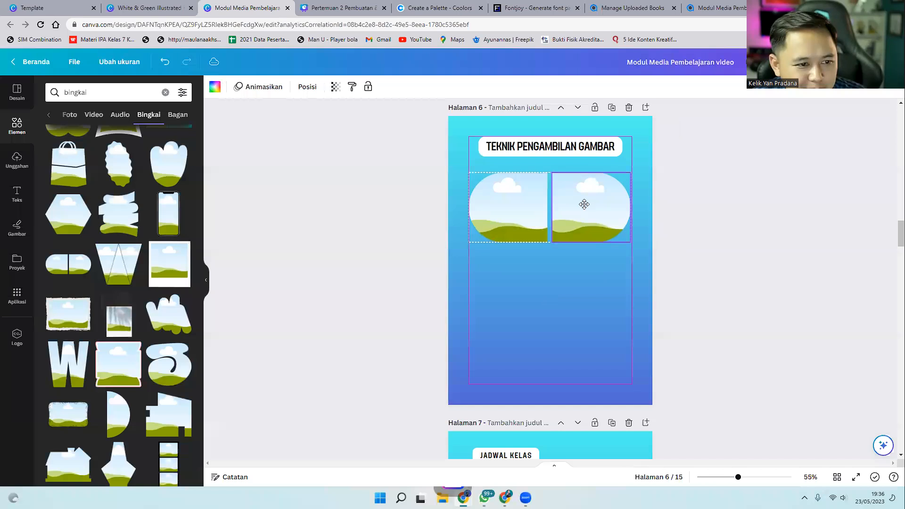
pyautogui.click(334, 246)
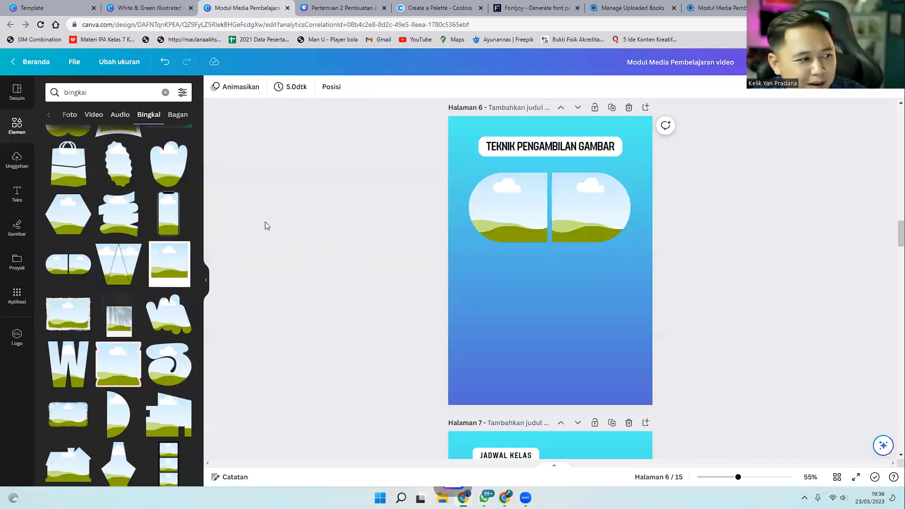
# Search the elements for "shooting" and show all photo results.
pyautogui.click(26, 133)
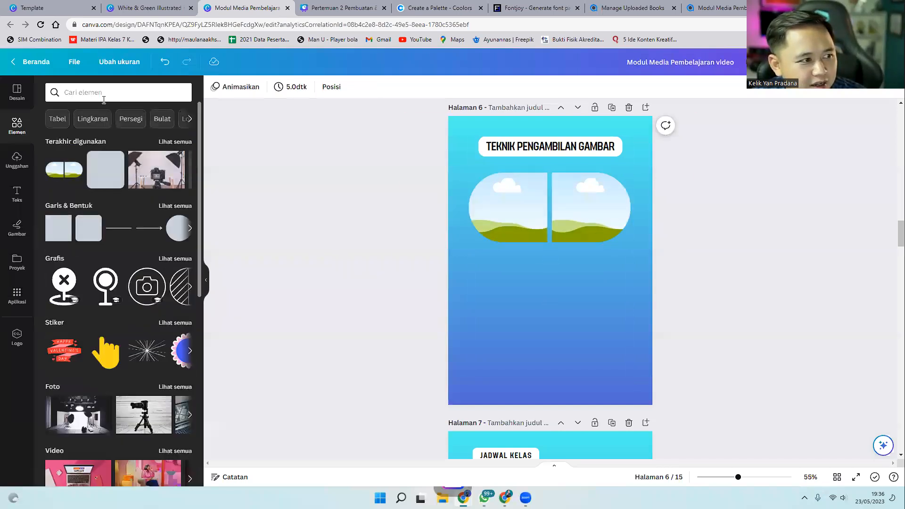
pyautogui.click(111, 94)
pyautogui.write('pengam')
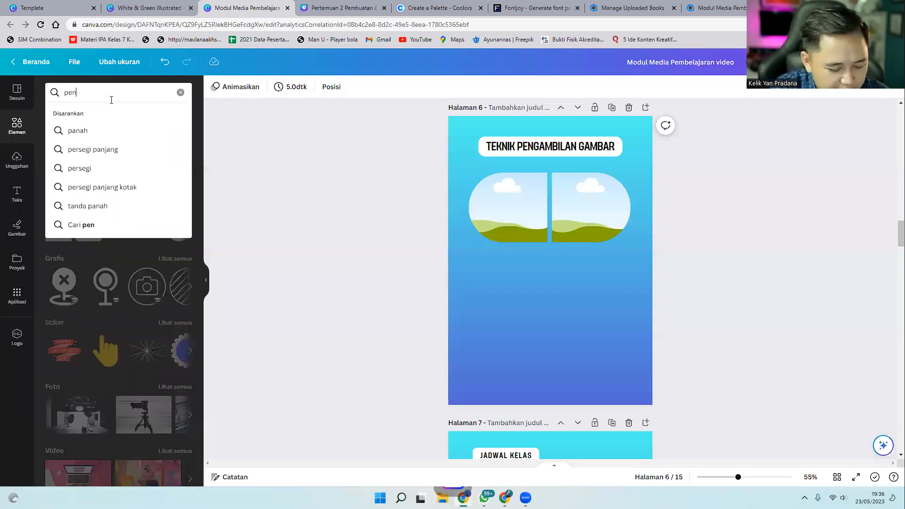
pyautogui.press('BackSpace')
pyautogui.press('BackSpace')
pyautogui.press('BackSpace')
pyautogui.write('shooting')
pyautogui.press('Return')
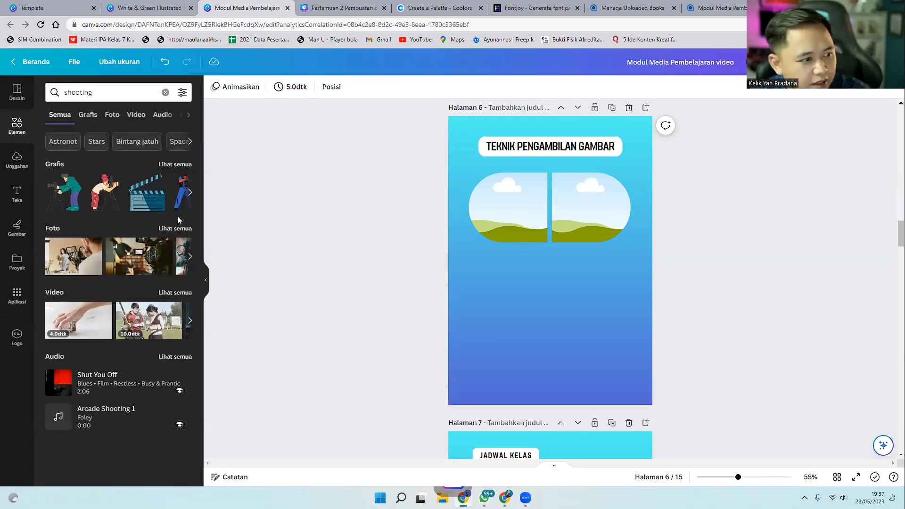
pyautogui.click(176, 229)
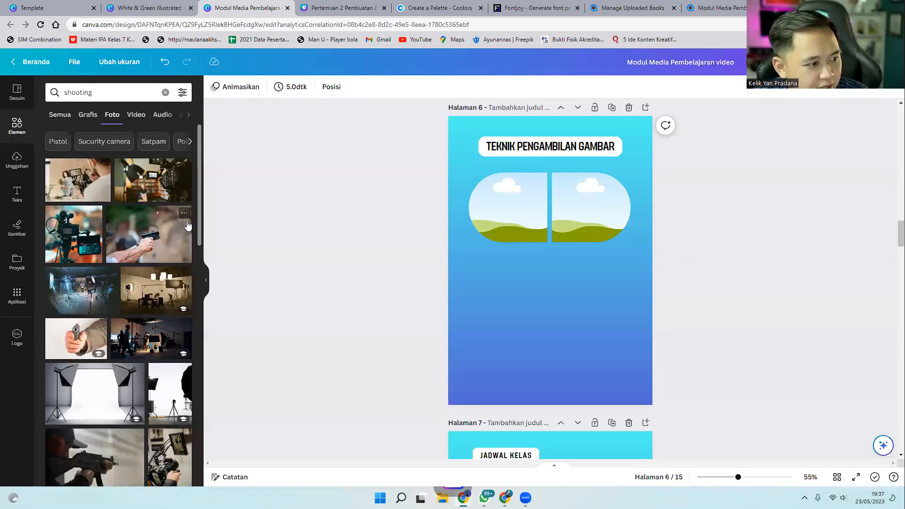
pyautogui.scroll(-1, 182, 241)
pyautogui.scroll(1, 123, 216)
# Add the photo of a man filming a woman with flowers to page 6 and move it below the frame.
pyautogui.click(86, 193)
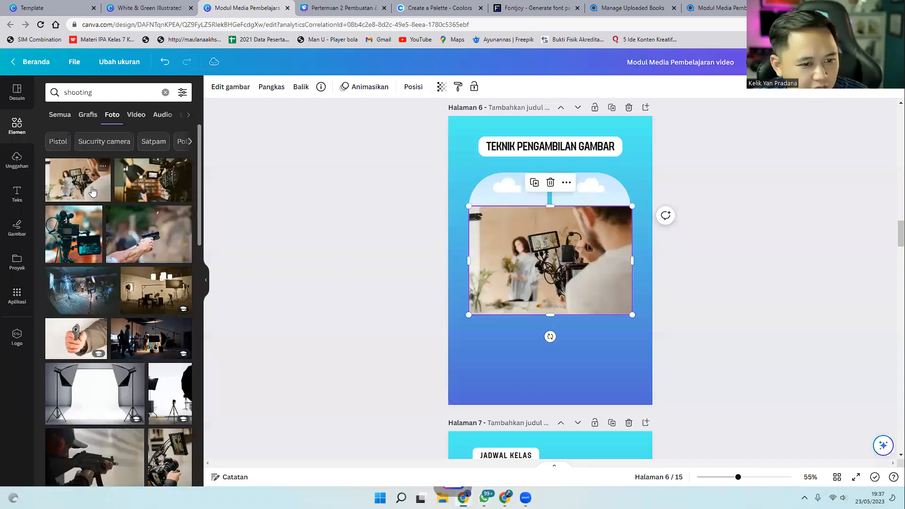
pyautogui.moveTo(516, 265); pyautogui.dragTo(515, 309)
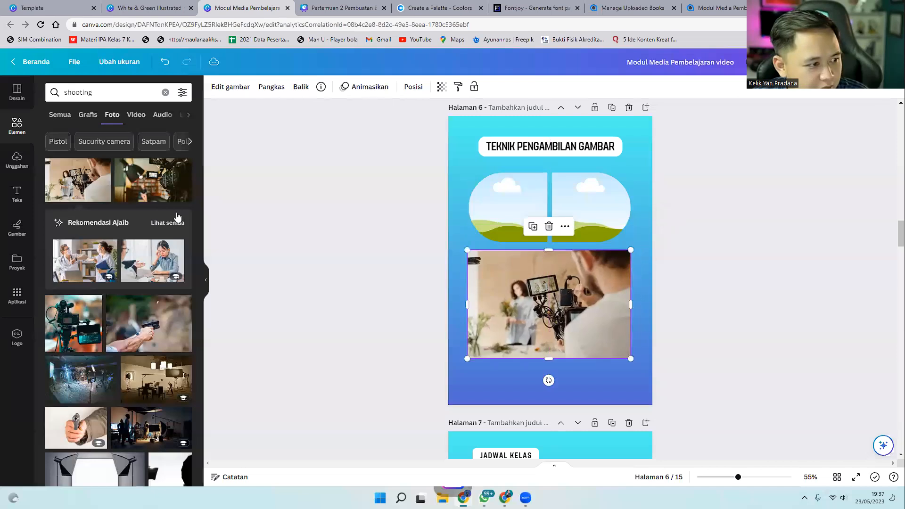
pyautogui.scroll(-3, 155, 205)
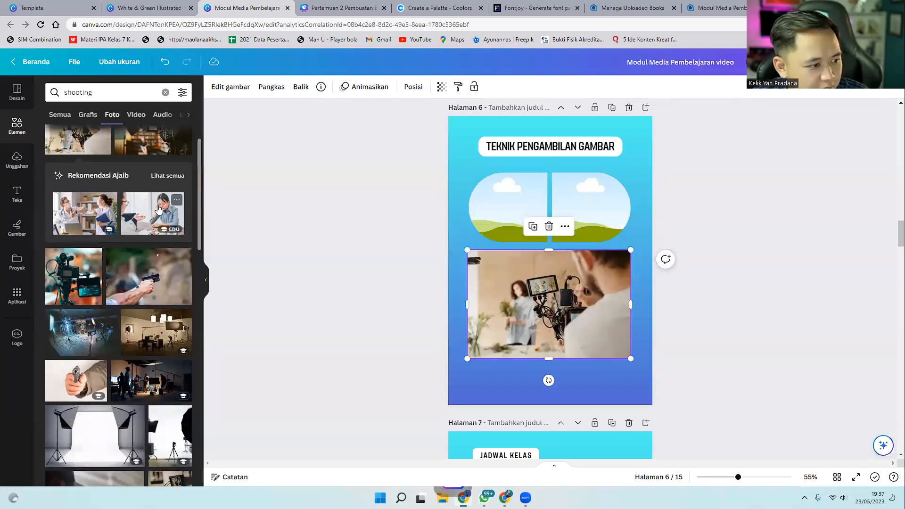
pyautogui.scroll(3, 159, 208)
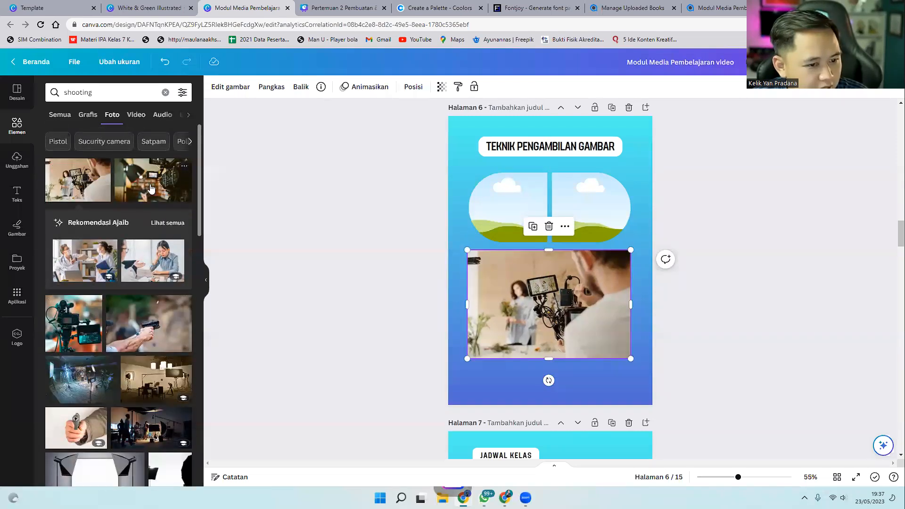
# Add the dark studio camera photo, place it in the frame's right cell, and put the filming man photo in the left cell.
pyautogui.click(150, 188)
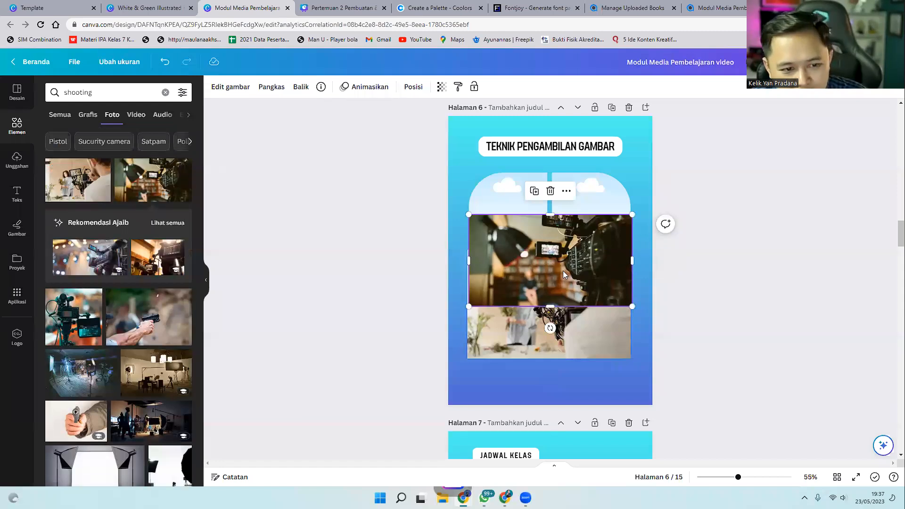
pyautogui.moveTo(576, 281); pyautogui.dragTo(584, 249)
pyautogui.moveTo(559, 306); pyautogui.dragTo(512, 225)
pyautogui.click(676, 254)
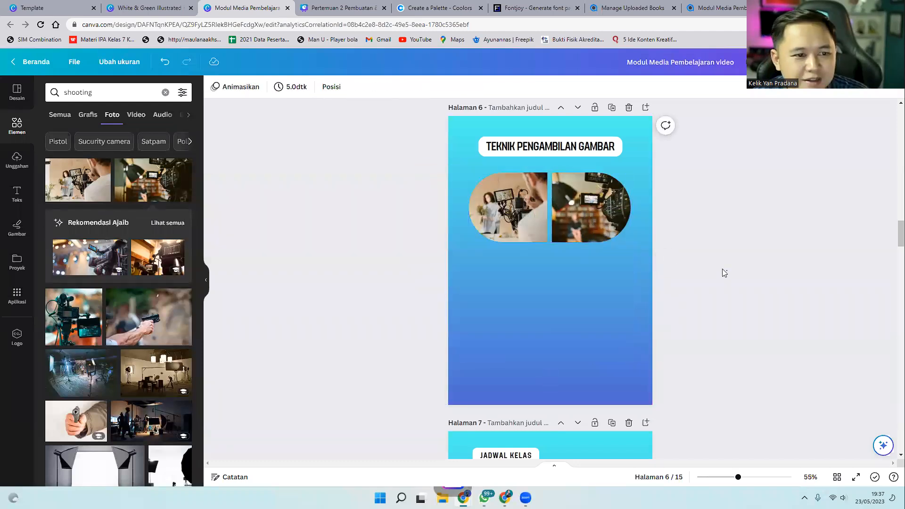
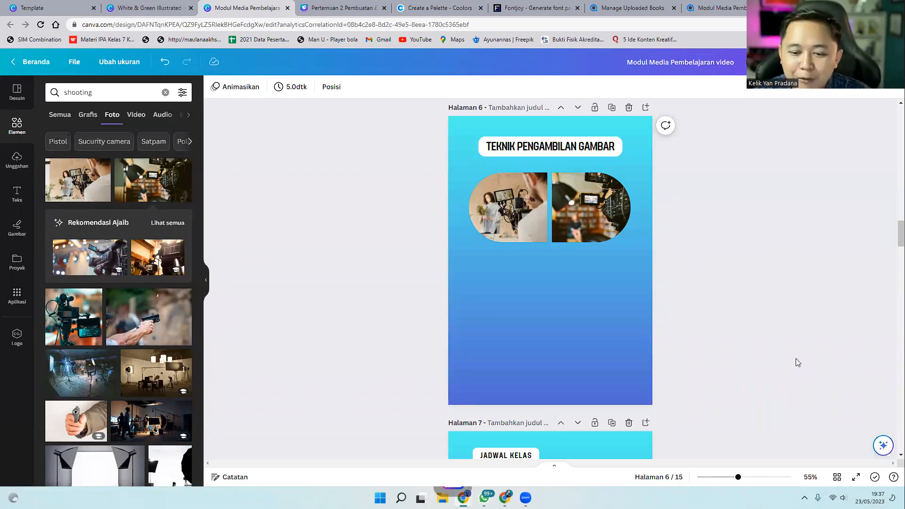
# Open the Tulisan Ajaib writing prompt from the Canva assistant on page 6.
pyautogui.click(880, 450)
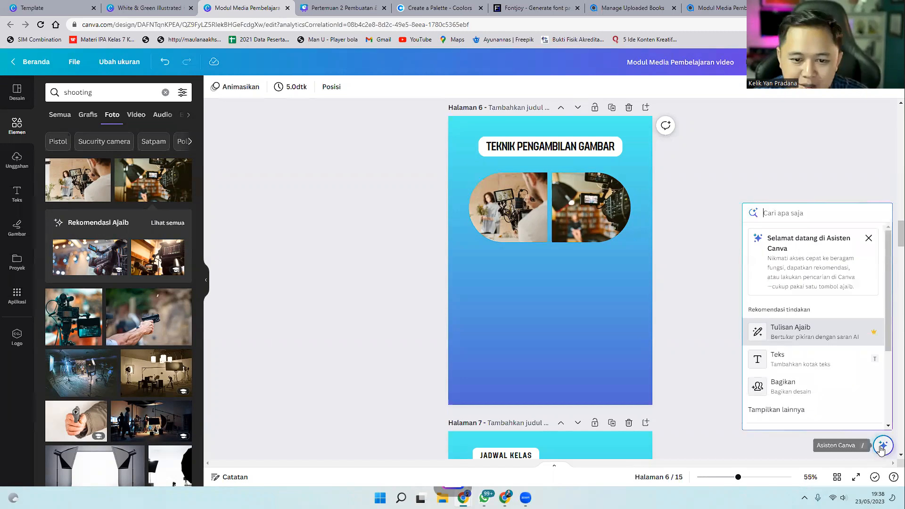
pyautogui.click(820, 332)
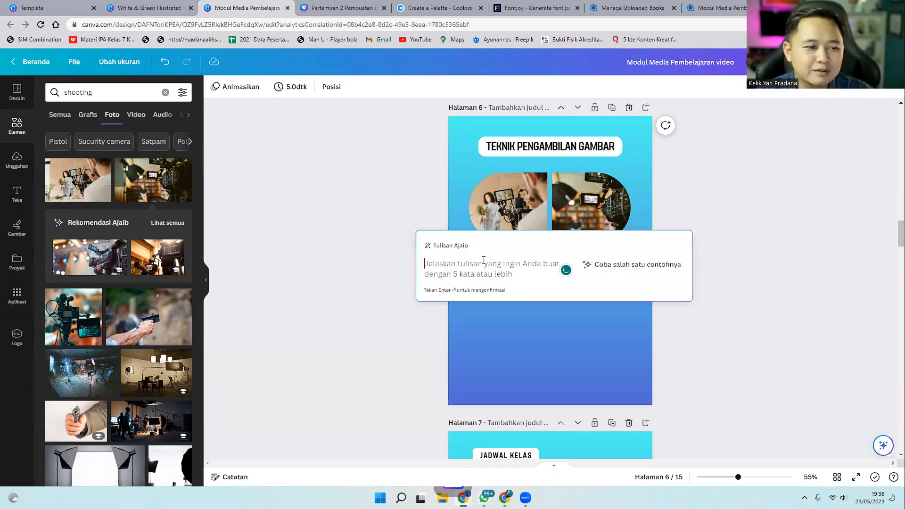
# Generate text on page 6 with Magic Write from the prompt "jelaskan 4 teknik pengambilan gambar".
pyautogui.write('jelaskan 4 tekn')
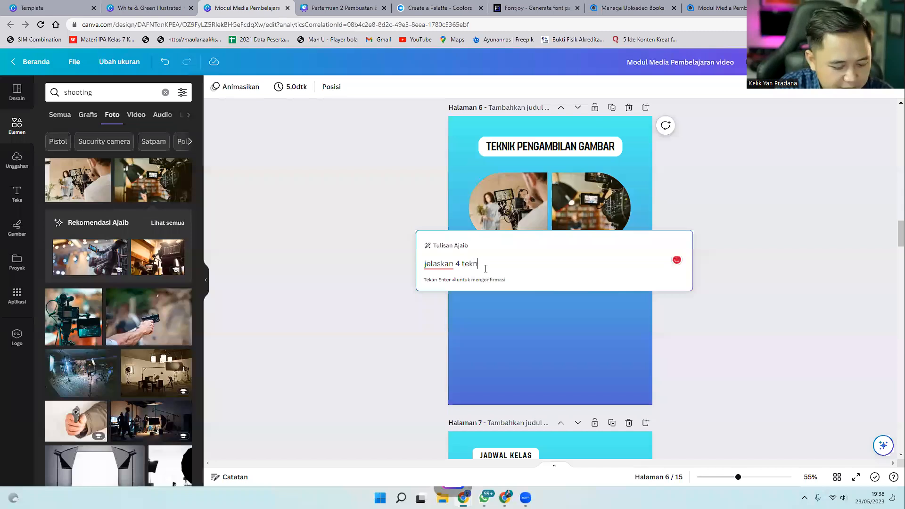
pyautogui.write('gambilan gambar')
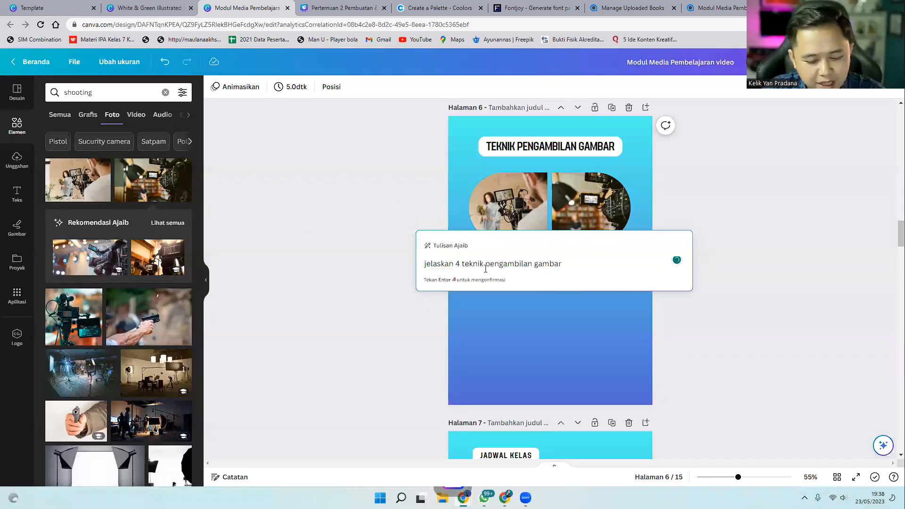
pyautogui.press('Return')
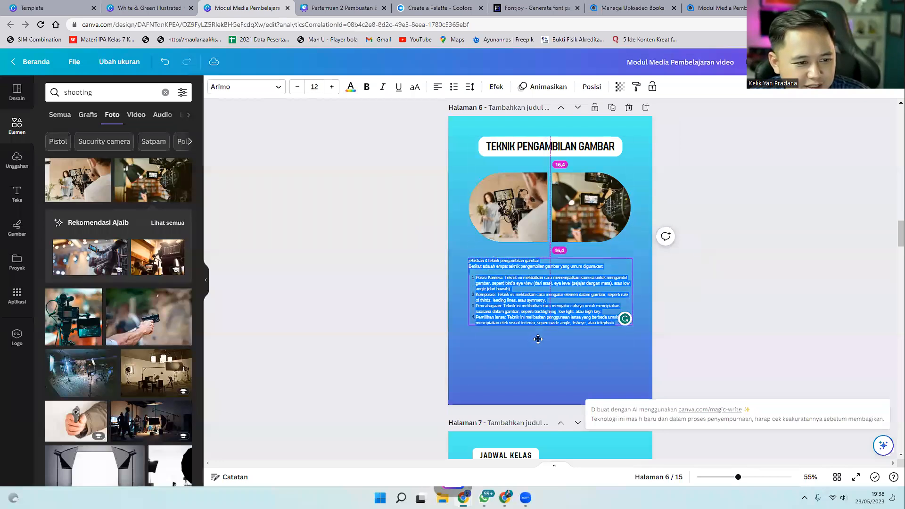
# Narrow the generated text block and centre it on the page, and shrink the photo pair, centred under the title.
pyautogui.moveTo(632, 298); pyautogui.dragTo(622, 297)
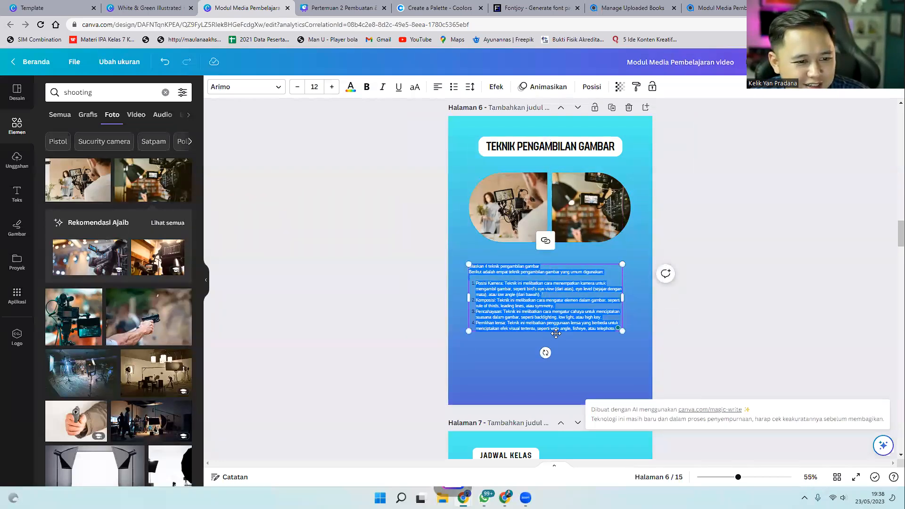
pyautogui.moveTo(554, 334); pyautogui.dragTo(559, 334)
pyautogui.click(582, 213)
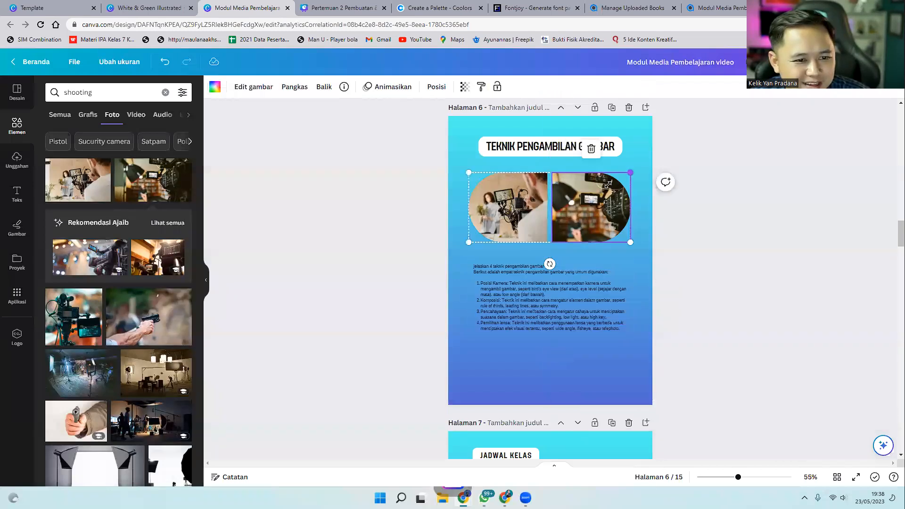
pyautogui.moveTo(630, 167); pyautogui.dragTo(607, 178)
pyautogui.moveTo(578, 204); pyautogui.dragTo(591, 194)
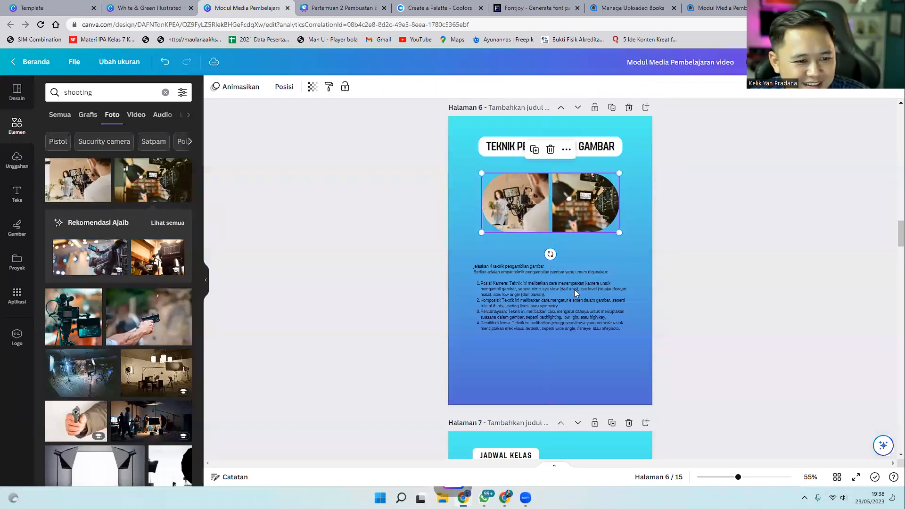
# Increase the generated text's font size to 17 and move the block up beneath the photos.
pyautogui.click(542, 302)
pyautogui.click(332, 87)
pyautogui.click(332, 88)
pyautogui.click(332, 87)
pyautogui.click(332, 87)
pyautogui.click(332, 88)
pyautogui.moveTo(505, 317); pyautogui.dragTo(507, 297)
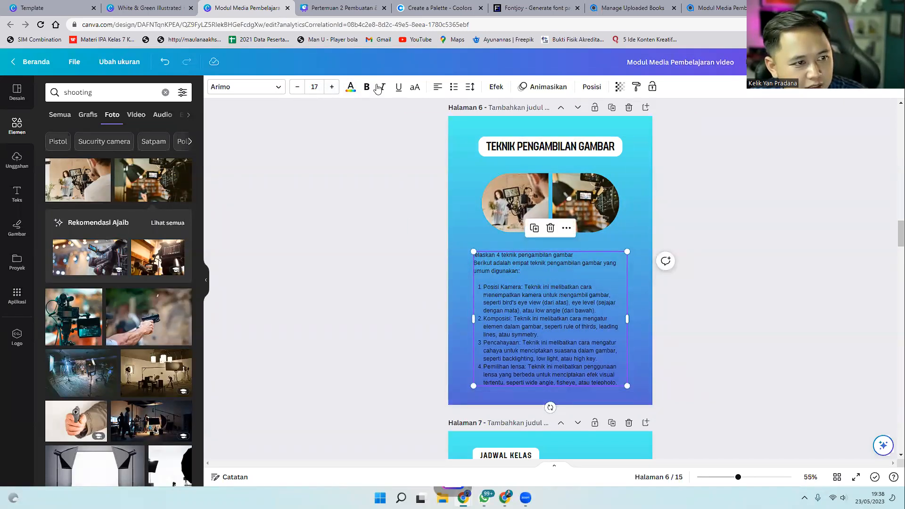
# Set the generated text's colour to white.
pyautogui.click(350, 87)
pyautogui.click(82, 272)
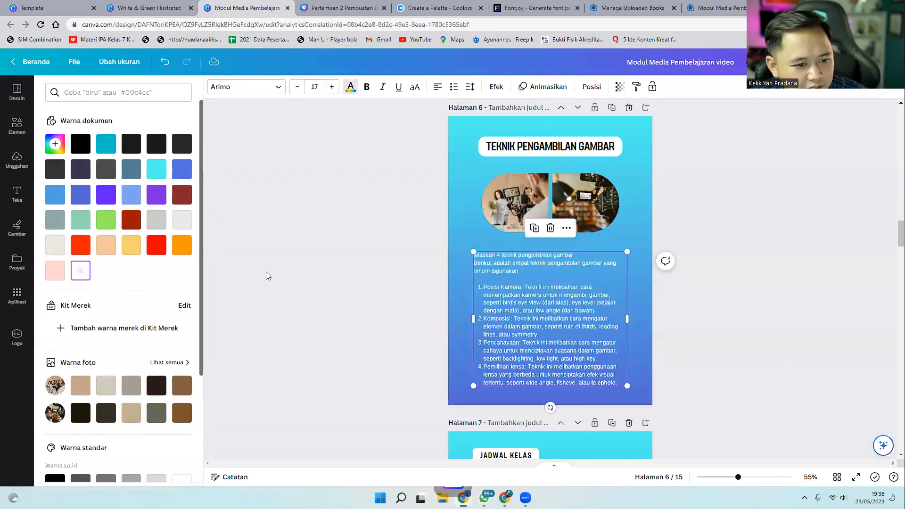
pyautogui.press('Escape')
# Change the generated text to Poppins at size 15 and shift the block slightly down on page 6.
pyautogui.scroll(-1, 373, 306)
pyautogui.scroll(-2, 373, 306)
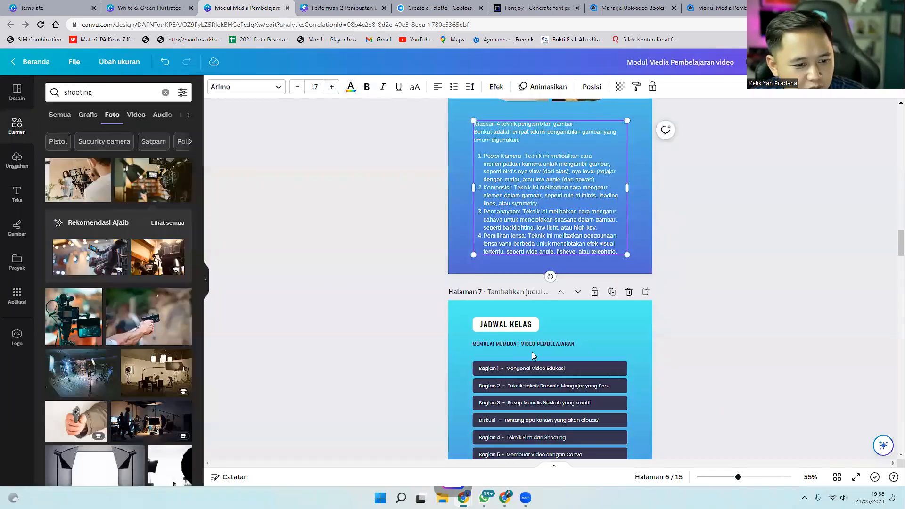
pyautogui.click(537, 358)
pyautogui.click(539, 219)
pyautogui.scroll(3, 289, 115)
pyautogui.click(259, 87)
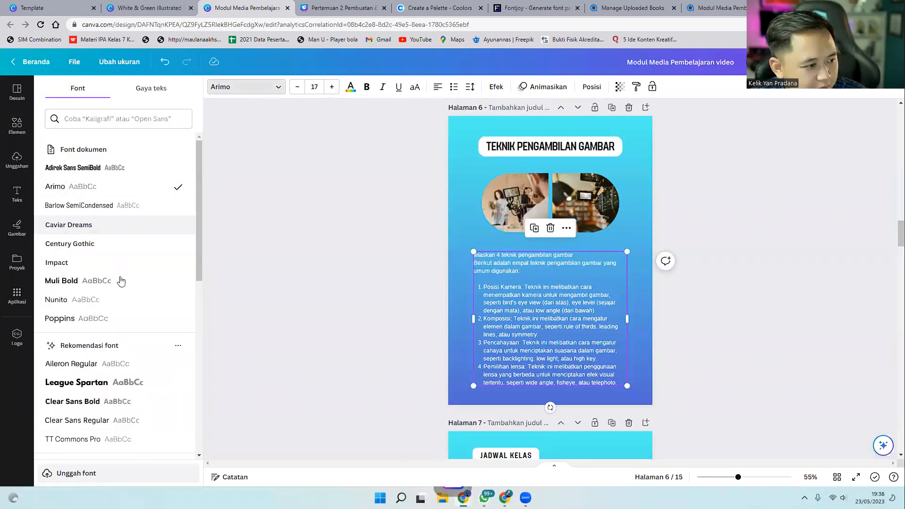
pyautogui.click(111, 318)
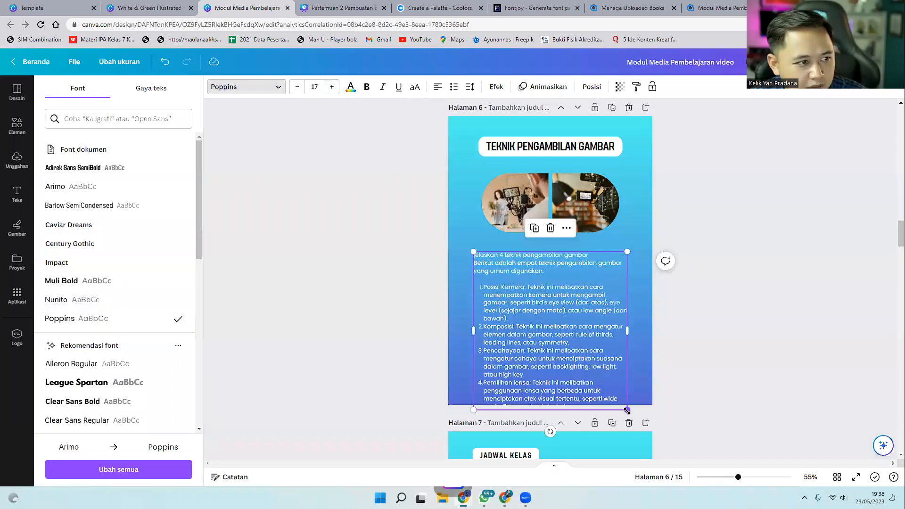
pyautogui.click(297, 86)
pyautogui.click(297, 87)
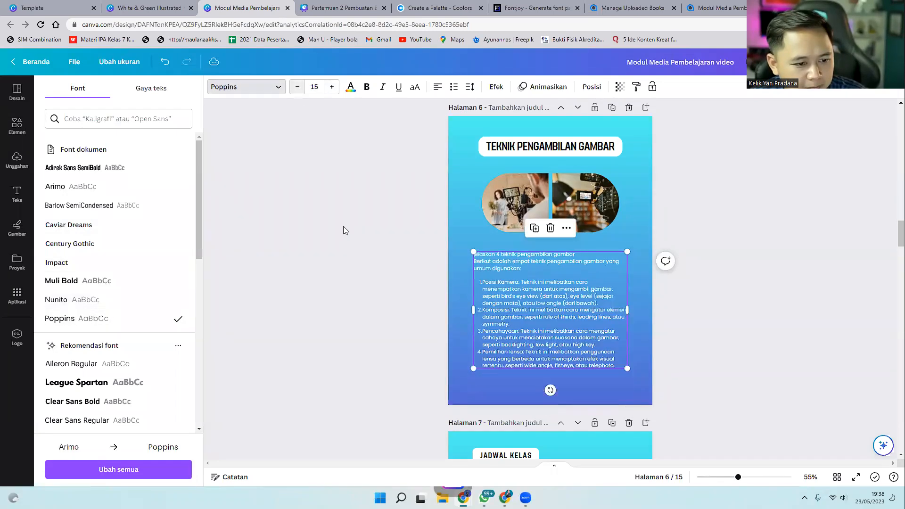
pyautogui.moveTo(539, 311); pyautogui.dragTo(539, 319)
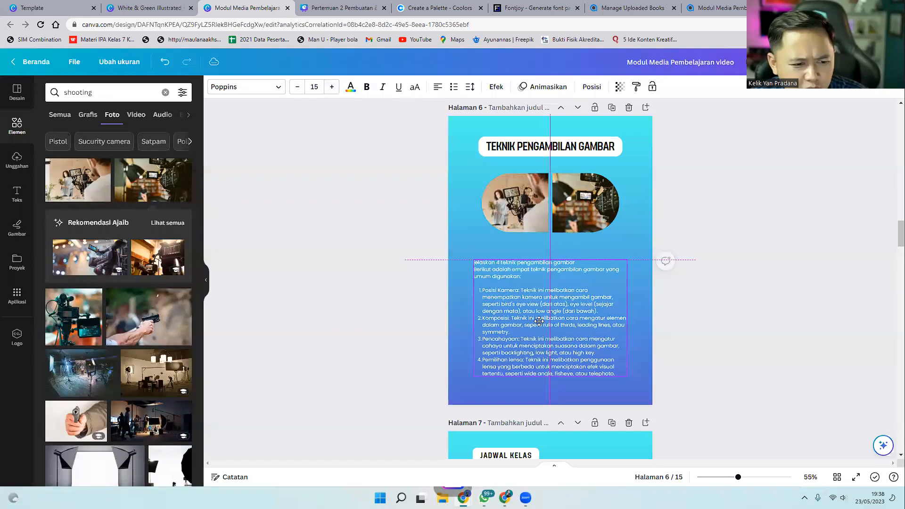
# Recolour the whole generated text block dark grey.
pyautogui.doubleClick(525, 280)
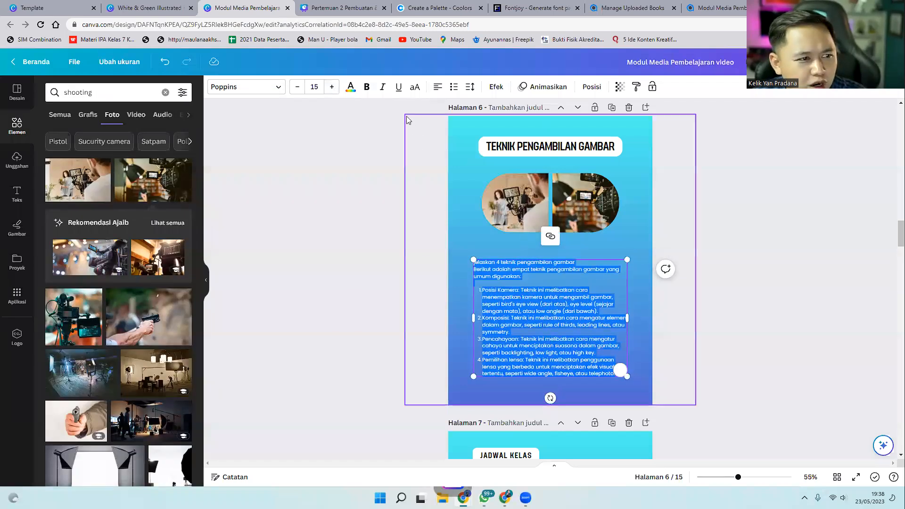
pyautogui.click(351, 87)
pyautogui.click(55, 169)
pyautogui.click(373, 281)
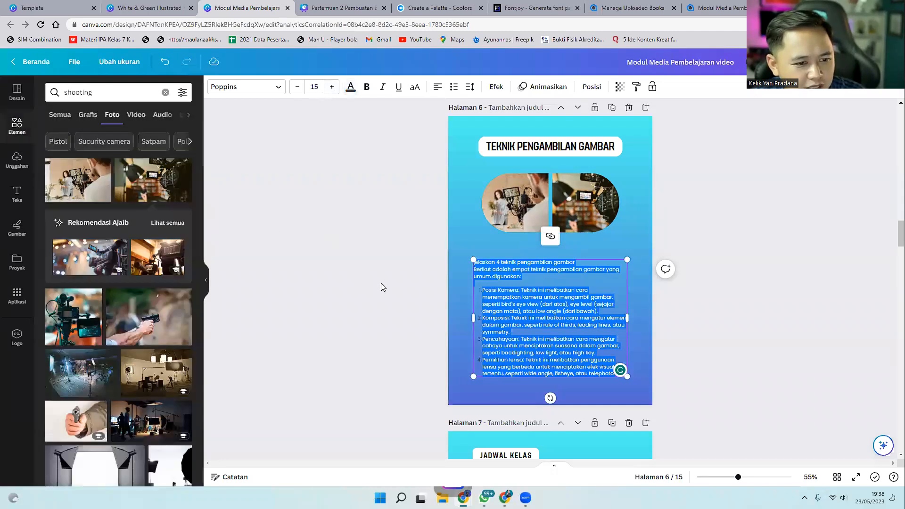
# Place a rounded rectangle behind the text block, stretch it past the lower page edge and fill it white.
pyautogui.click(22, 131)
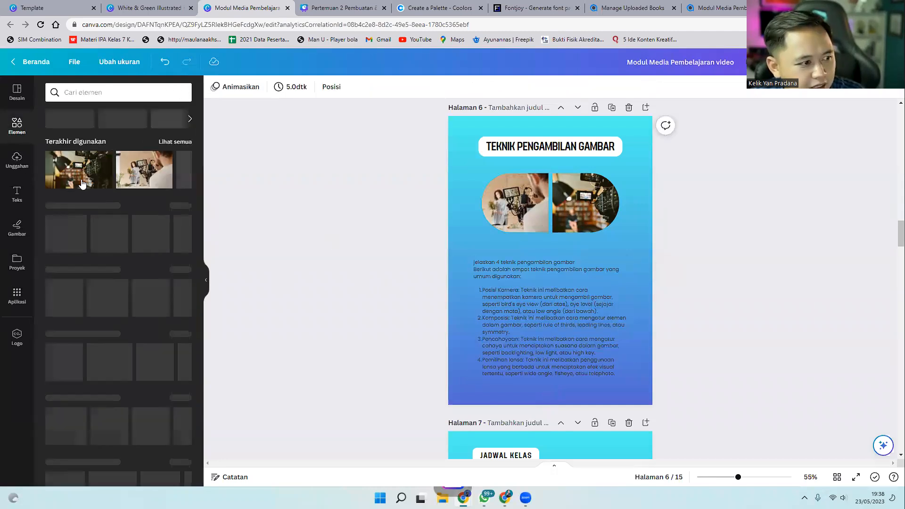
pyautogui.click(91, 234)
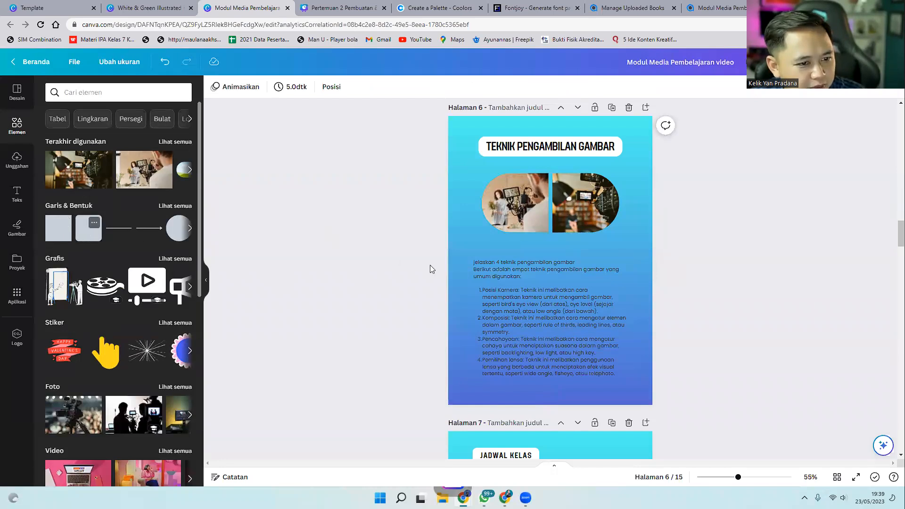
pyautogui.moveTo(555, 249); pyautogui.dragTo(624, 257)
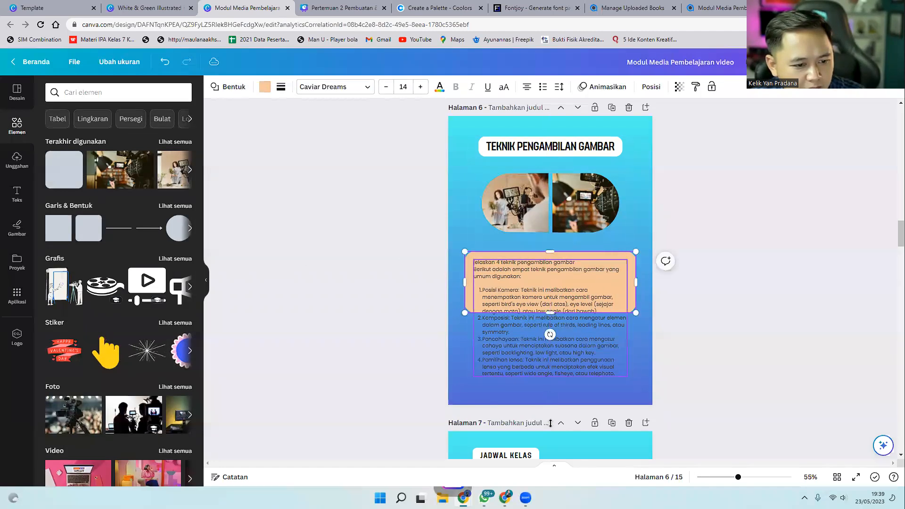
pyautogui.moveTo(550, 423); pyautogui.dragTo(550, 427)
pyautogui.click(265, 87)
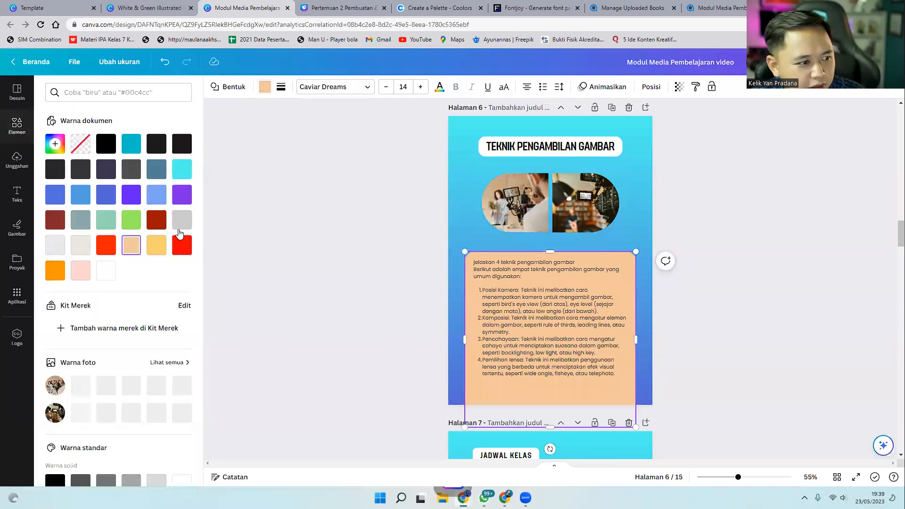
pyautogui.click(106, 271)
pyautogui.click(323, 265)
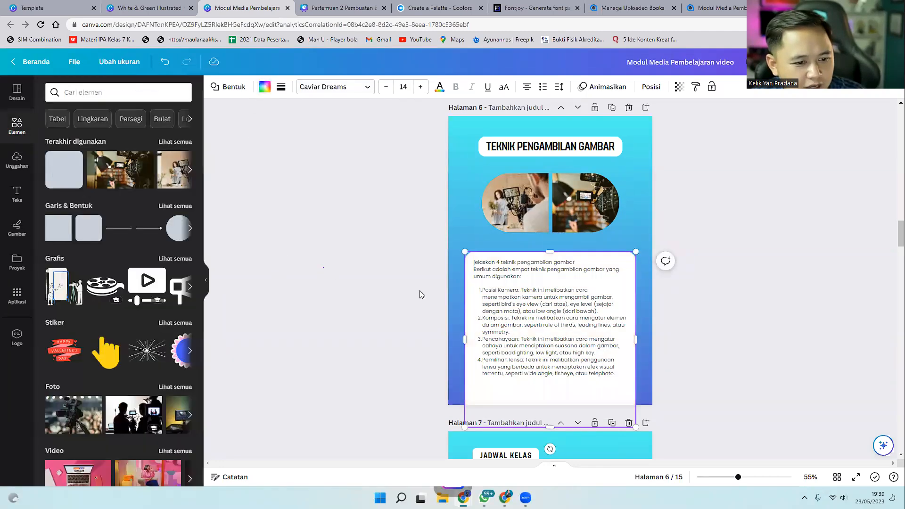
pyautogui.click(419, 295)
# Delete the prompt line "jelaskan 4 teknik pengambilan gambar" from the start of the text block.
pyautogui.scroll(2, 716, 319)
pyautogui.scroll(-1, 713, 315)
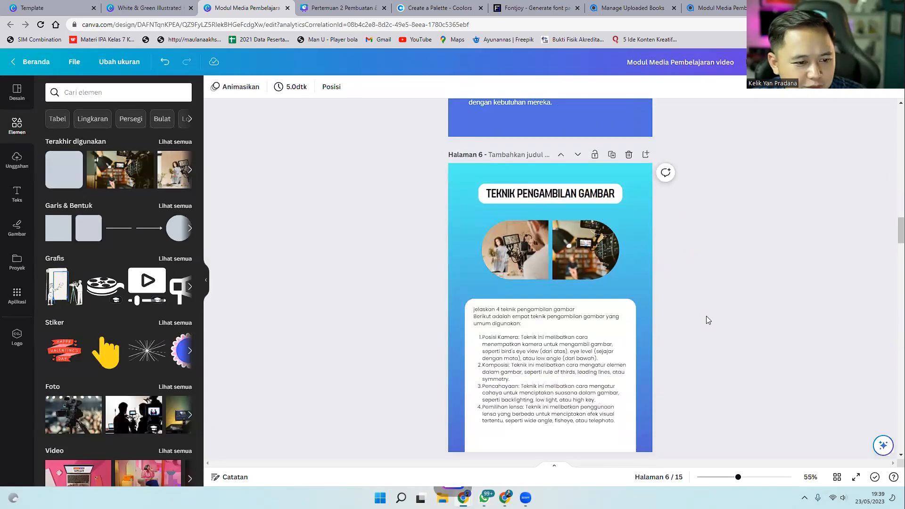
pyautogui.doubleClick(575, 311)
pyautogui.click(580, 307)
pyautogui.click(580, 311)
pyautogui.click(580, 311)
pyautogui.click(544, 310)
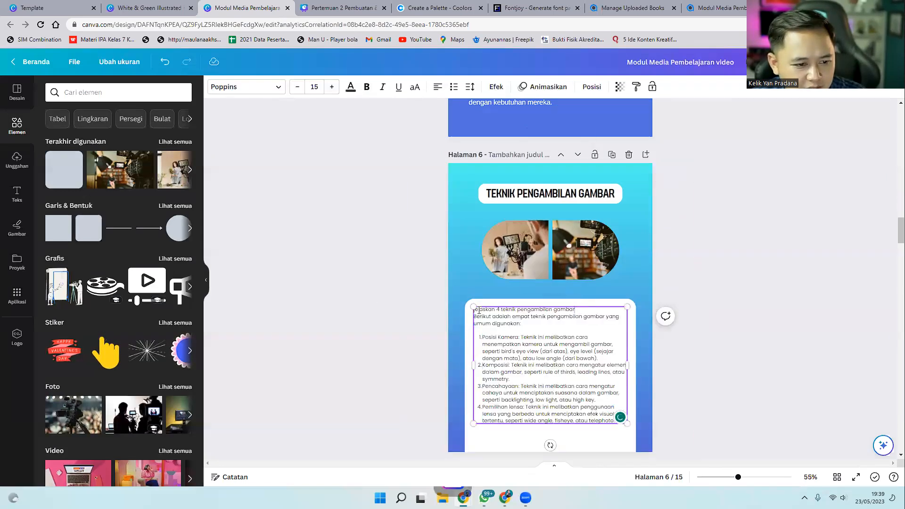
pyautogui.moveTo(479, 310); pyautogui.dragTo(575, 310)
pyautogui.press('BackSpace')
pyautogui.press('Delete')
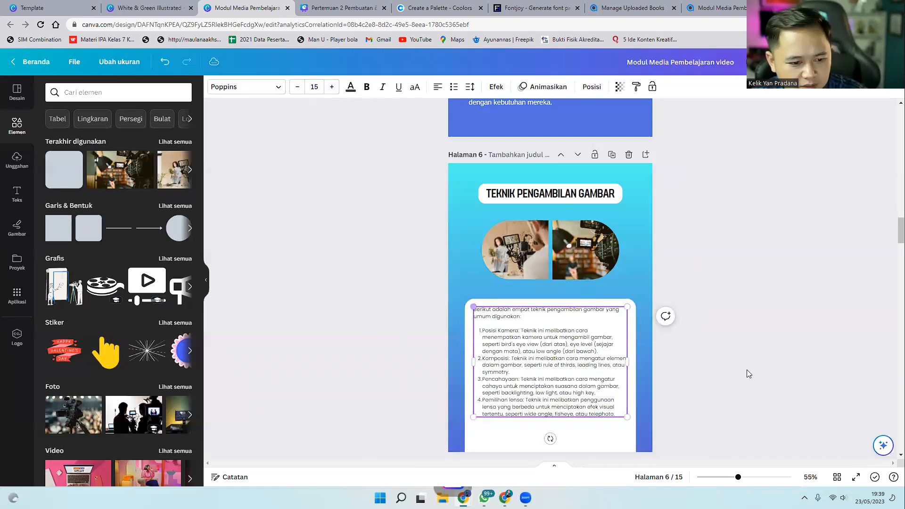
pyautogui.click(744, 370)
pyautogui.scroll(-2, 741, 368)
pyautogui.scroll(2, 740, 367)
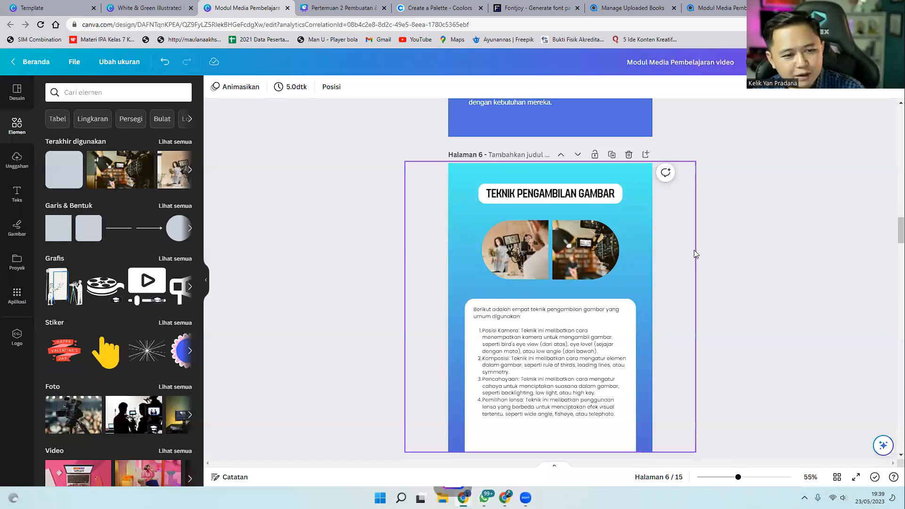
# Make the term "Posisi Kamera" bold in the first list item.
pyautogui.click(553, 258)
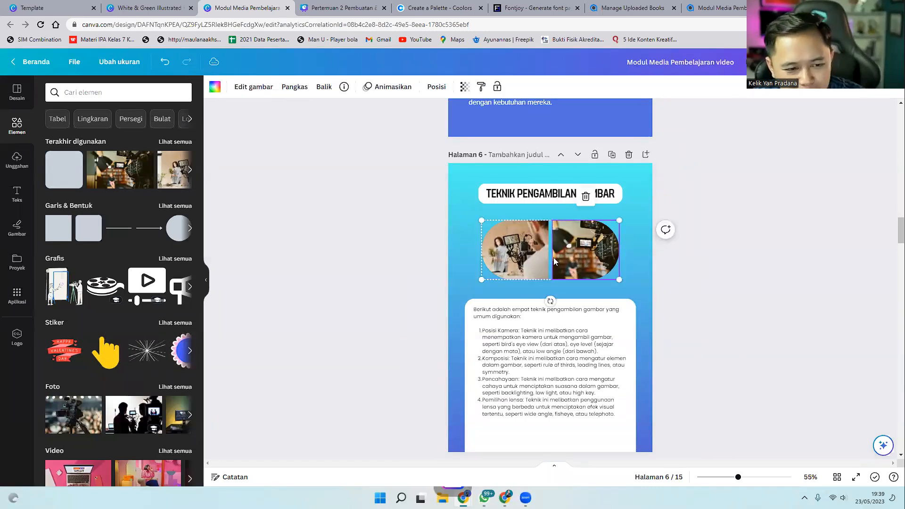
pyautogui.click(544, 342)
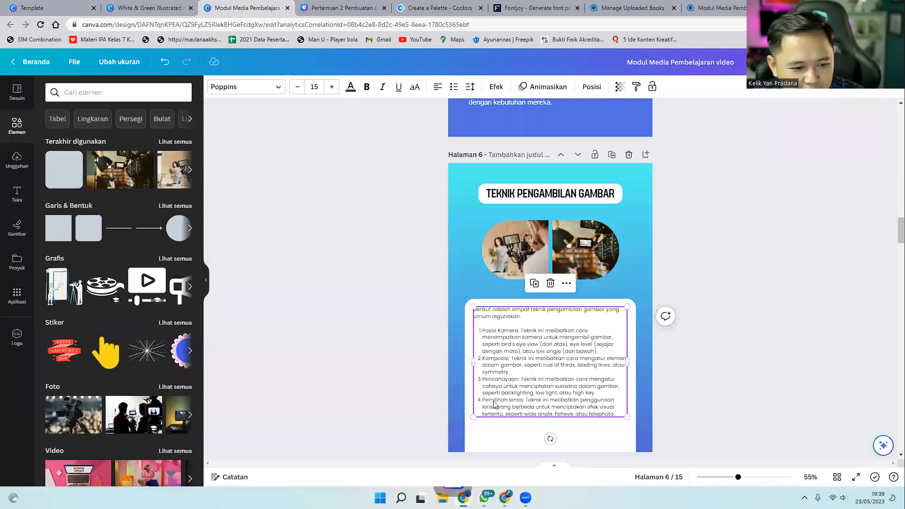
pyautogui.doubleClick(505, 331)
pyautogui.click(519, 330)
pyautogui.doubleClick(507, 330)
pyautogui.moveTo(483, 330); pyautogui.dragTo(518, 333)
pyautogui.hotkey('ctrl', 'b')
# Make the terms "Komposisi", "Pencahayaan" and "Pemilihan lensa" bold in the remaining list items.
pyautogui.moveTo(483, 358); pyautogui.dragTo(509, 358)
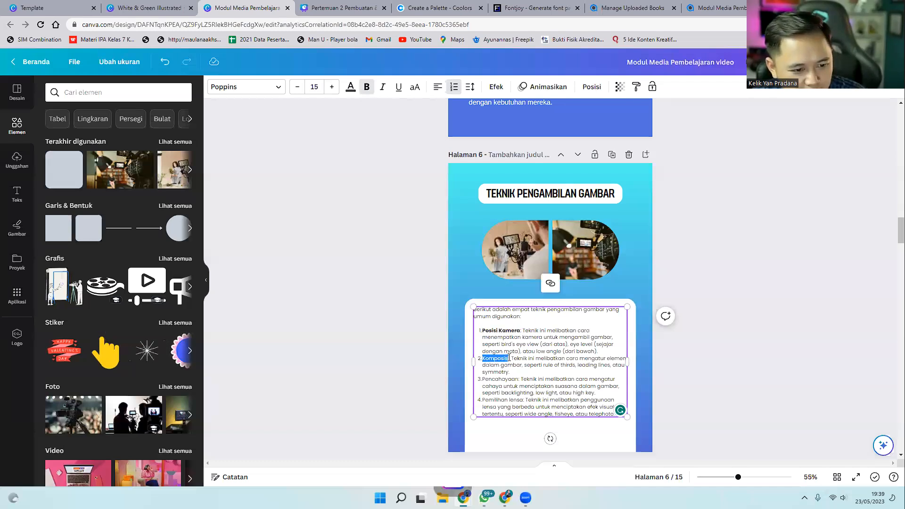
pyautogui.click(367, 87)
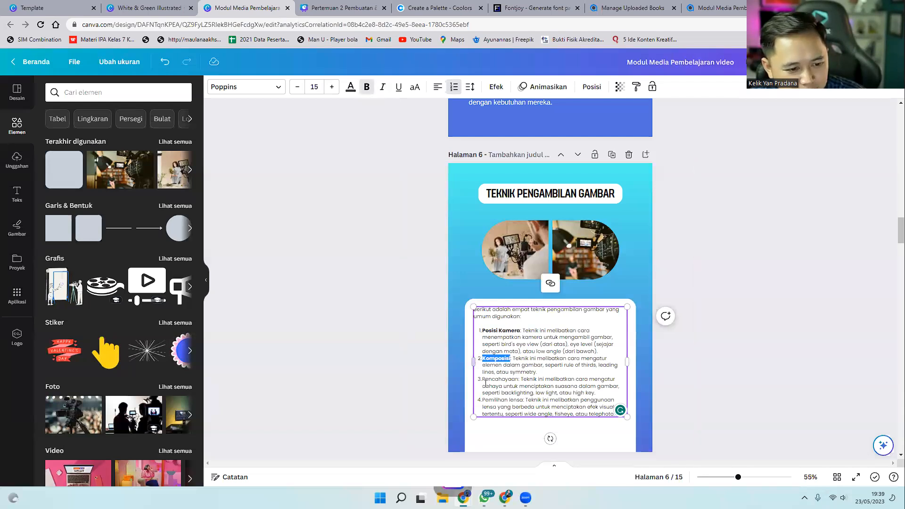
pyautogui.moveTo(482, 379); pyautogui.dragTo(517, 376)
pyautogui.click(366, 86)
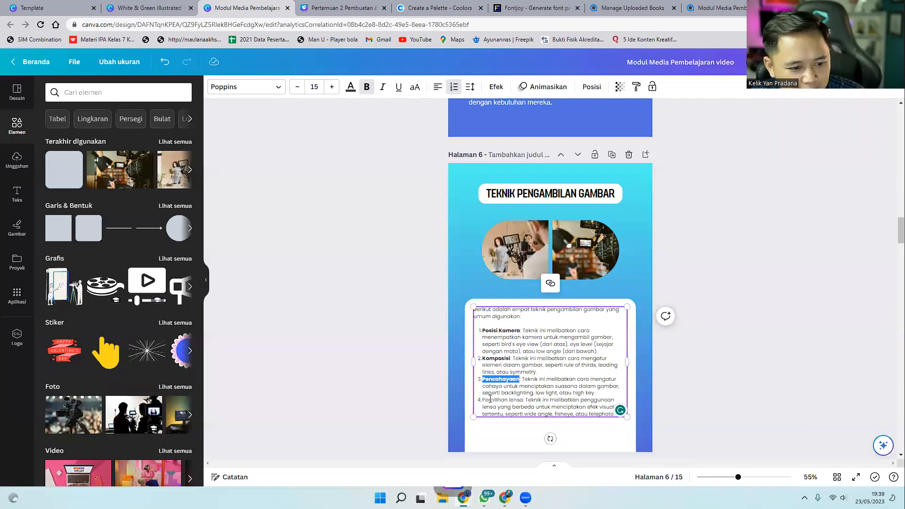
pyautogui.moveTo(483, 399); pyautogui.dragTo(525, 402)
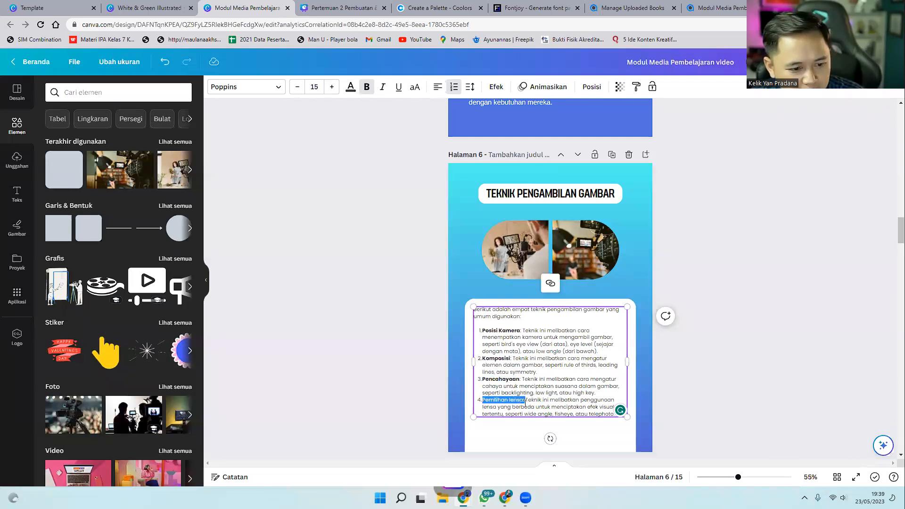
pyautogui.click(366, 87)
pyautogui.click(382, 256)
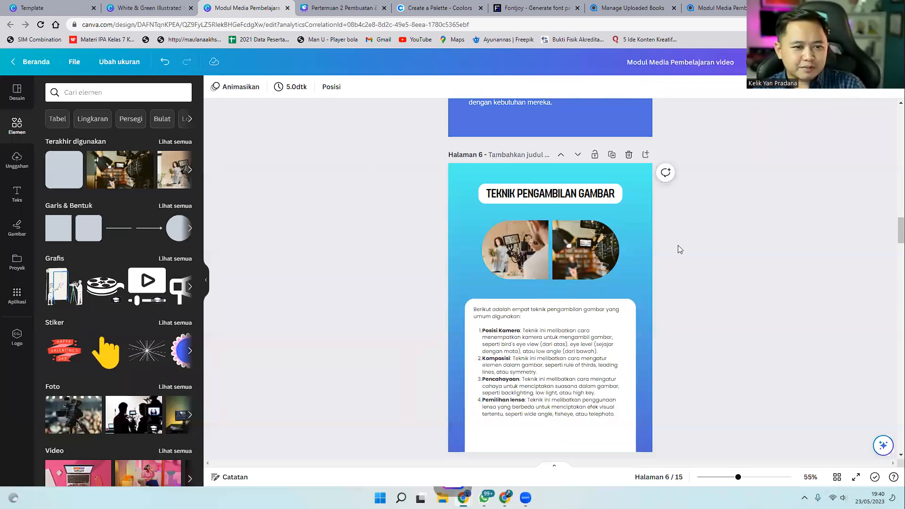
# Examine the layout of the "Teknik Pengambilan Gambar" page and compare it with the neighbouring pages.
pyautogui.scroll(5, 678, 247)
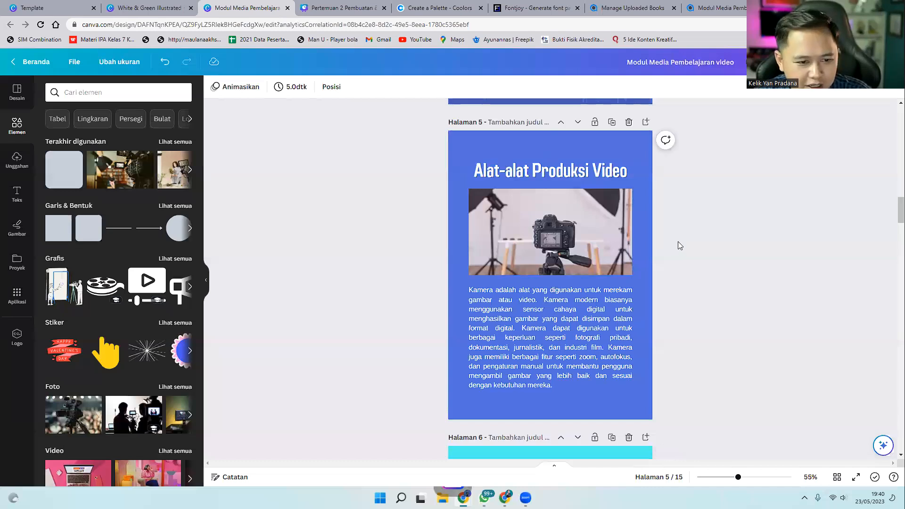
pyautogui.scroll(-10, 678, 242)
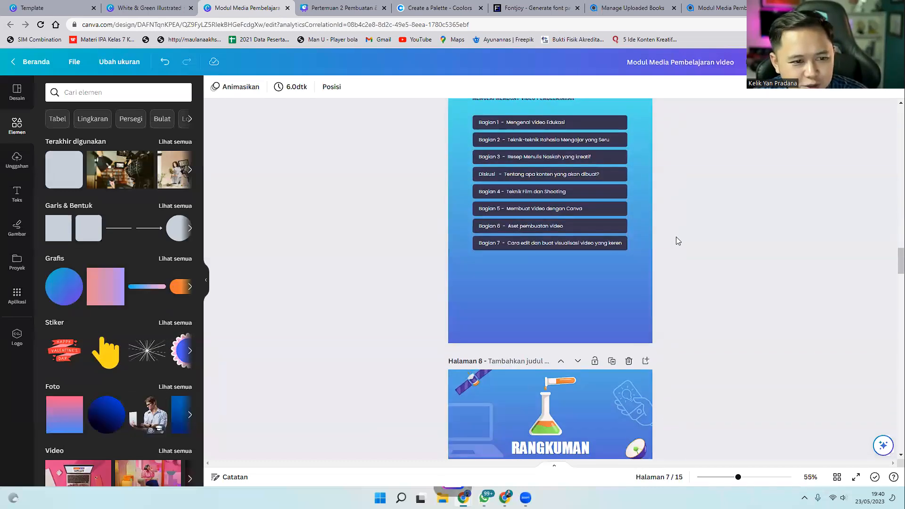
pyautogui.scroll(5, 675, 236)
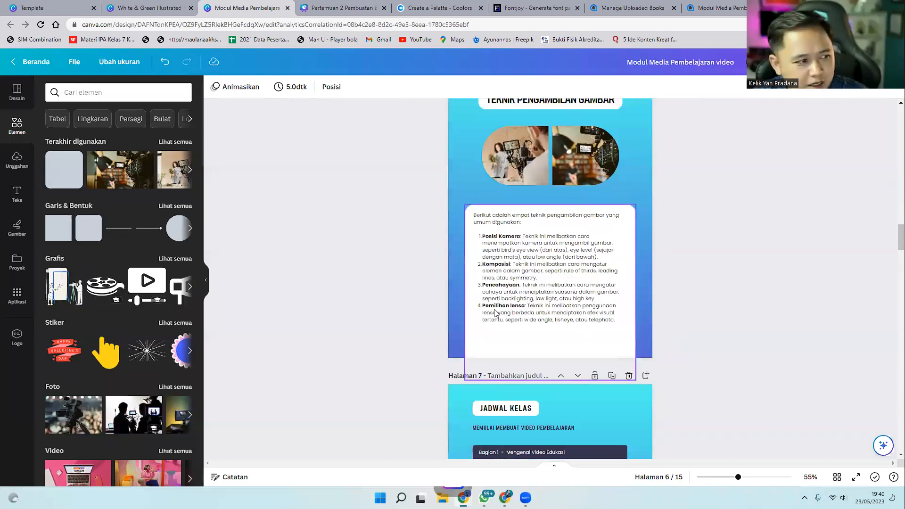
pyautogui.click(495, 314)
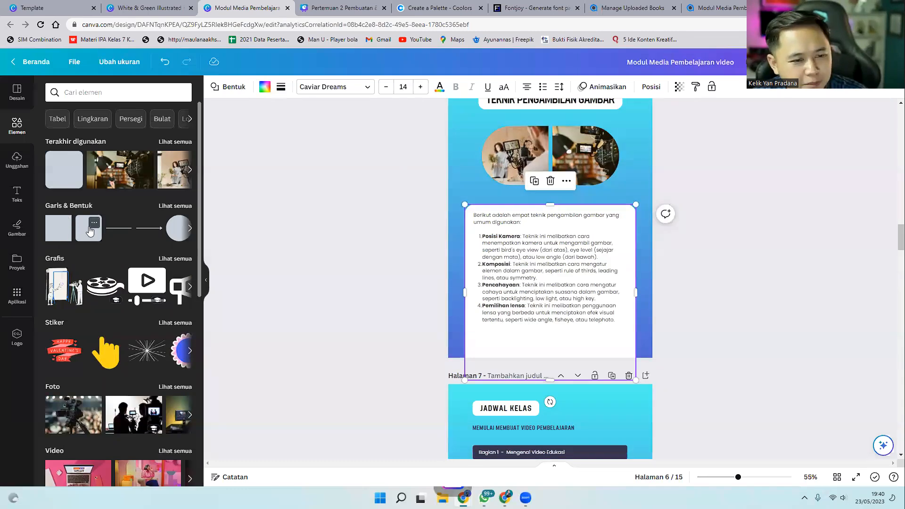
pyautogui.scroll(2, 424, 245)
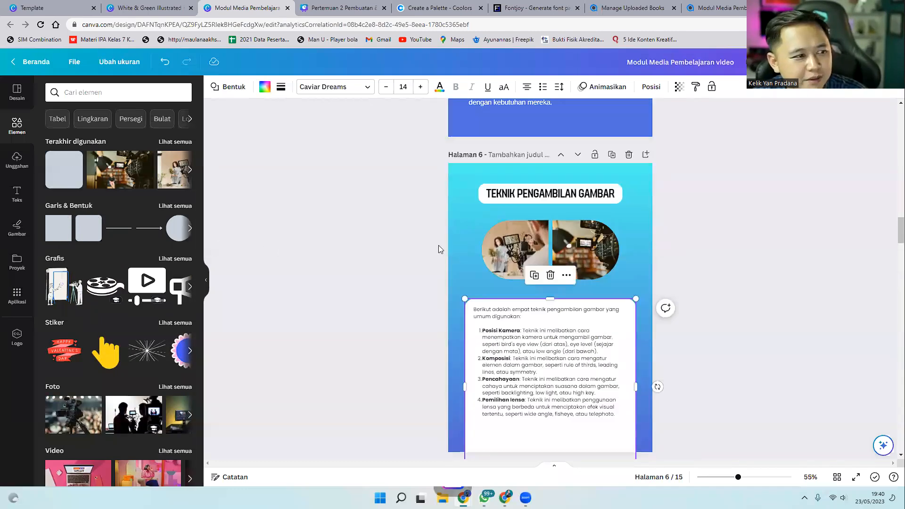
pyautogui.click(512, 242)
pyautogui.click(561, 198)
pyautogui.click(364, 316)
pyautogui.scroll(-1, 363, 313)
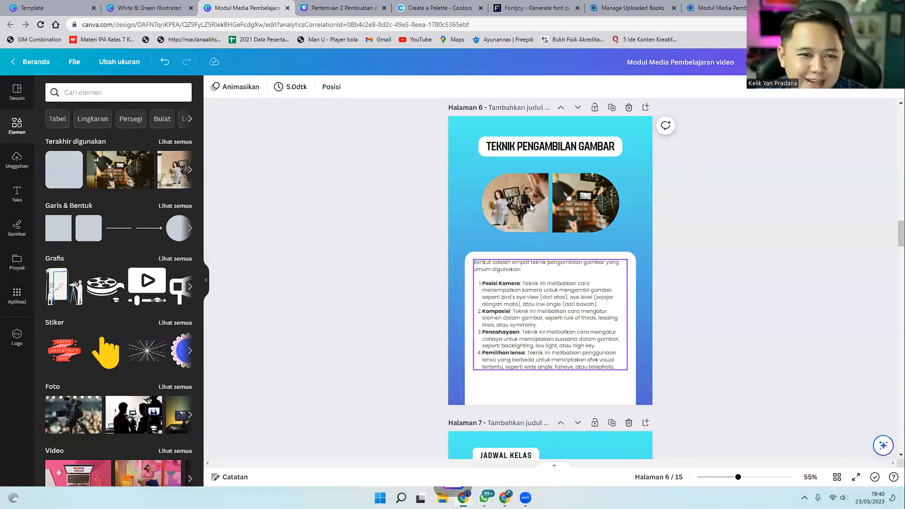
# Add a blank page directly after the "Teknik Pengambilan Gambar" page.
pyautogui.click(645, 108)
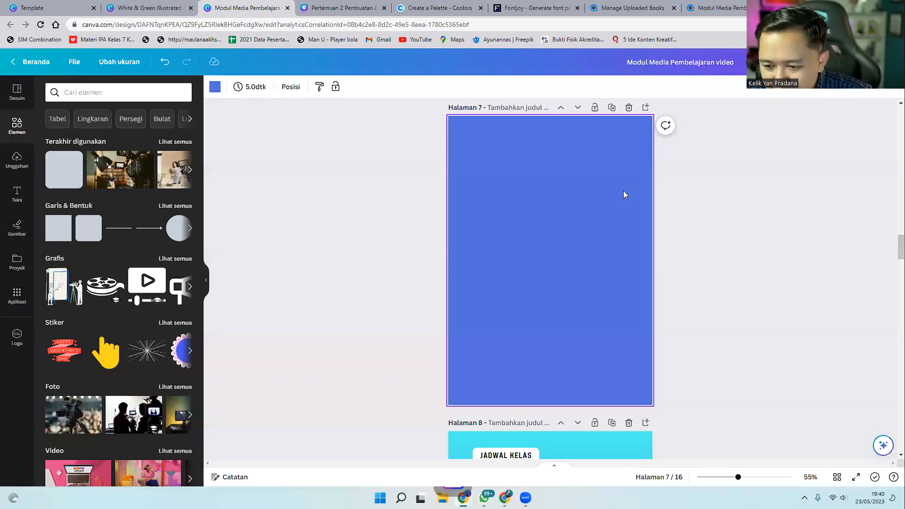
pyautogui.scroll(-2, 584, 196)
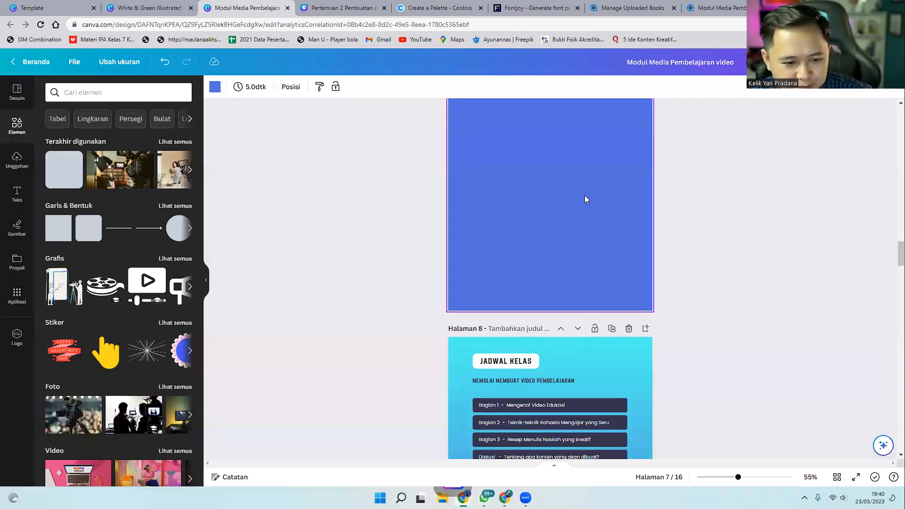
pyautogui.scroll(2, 585, 195)
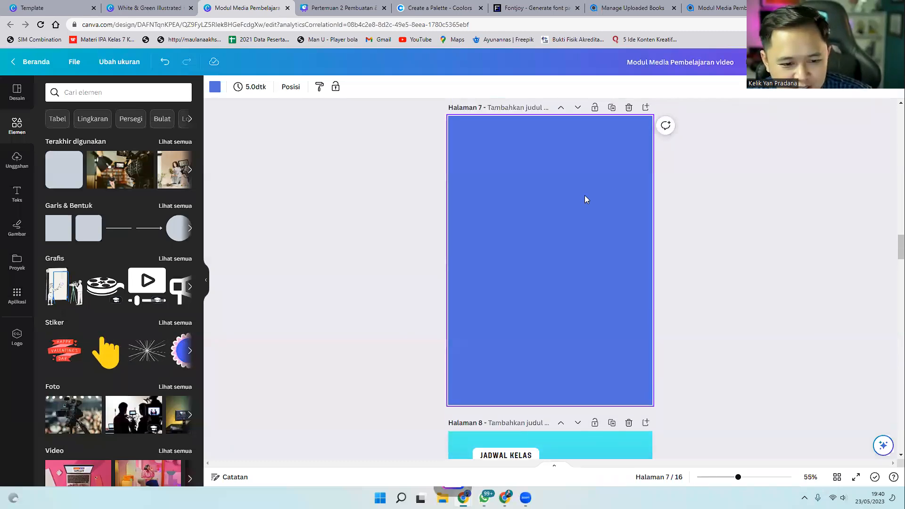
# Copy the gradient background image from the "Jadwal Kelas" page and paste it onto the blank page 7.
pyautogui.scroll(-2, 593, 224)
pyautogui.click(622, 358)
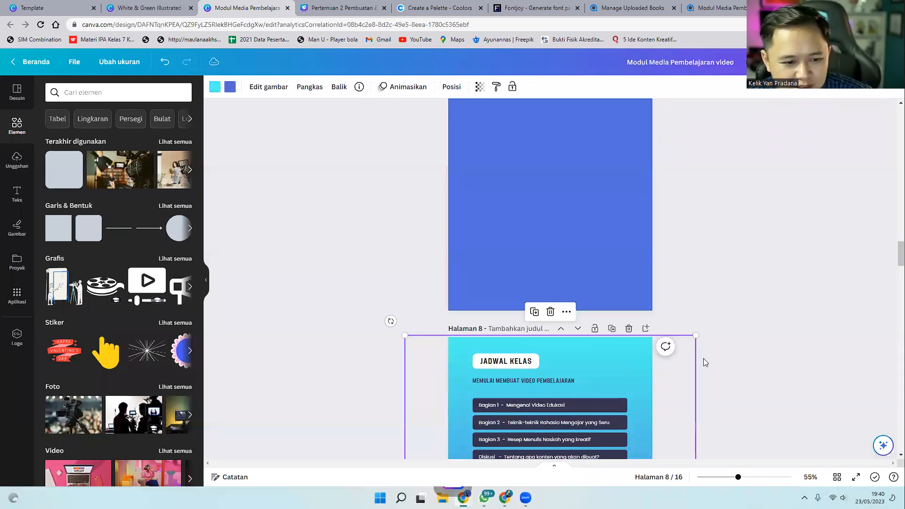
pyautogui.scroll(-5, 704, 359)
pyautogui.scroll(2, 701, 358)
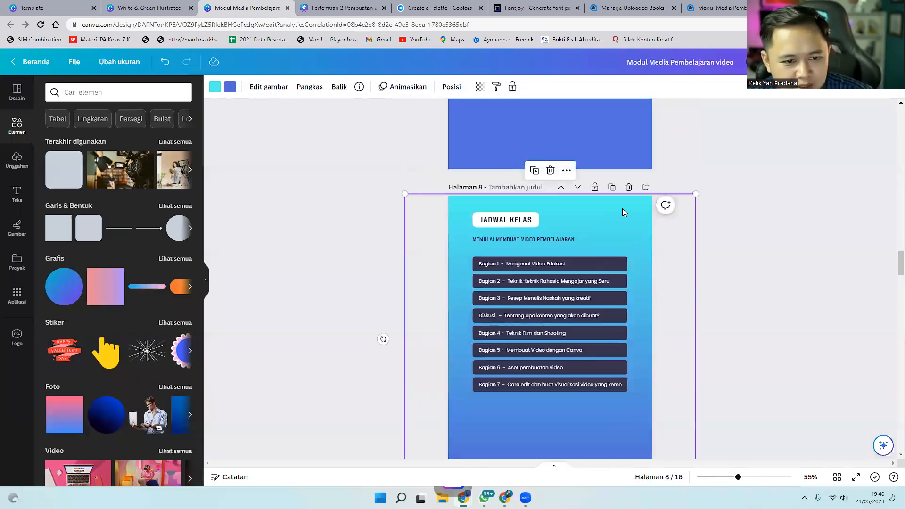
pyautogui.rightClick(622, 209)
pyautogui.click(649, 225)
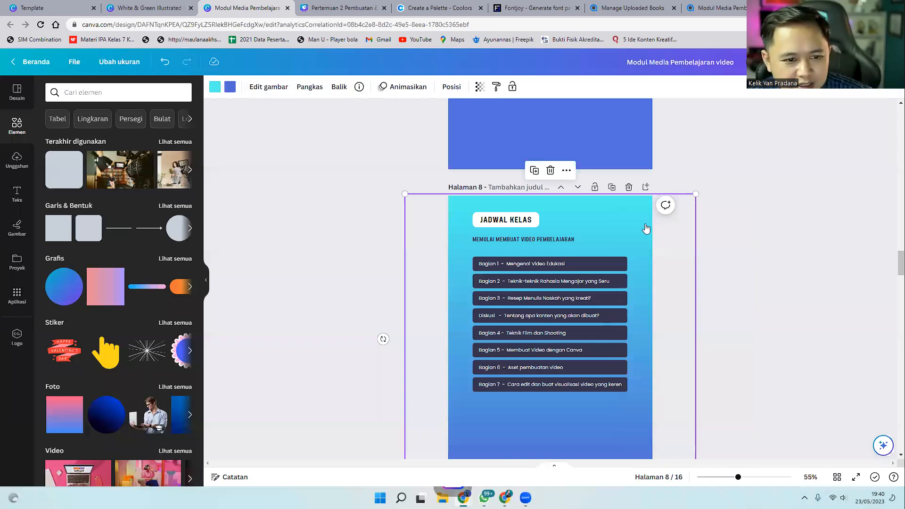
pyautogui.scroll(6, 645, 224)
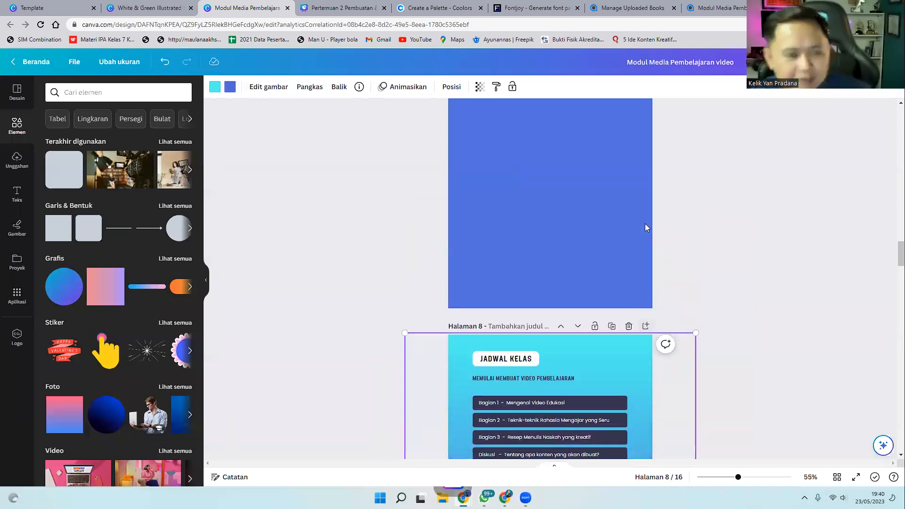
pyautogui.rightClick(611, 206)
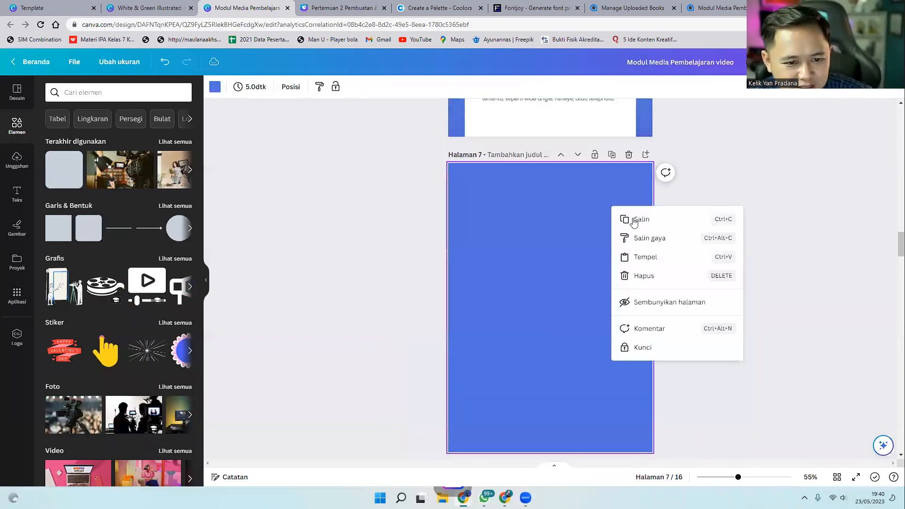
pyautogui.click(608, 184)
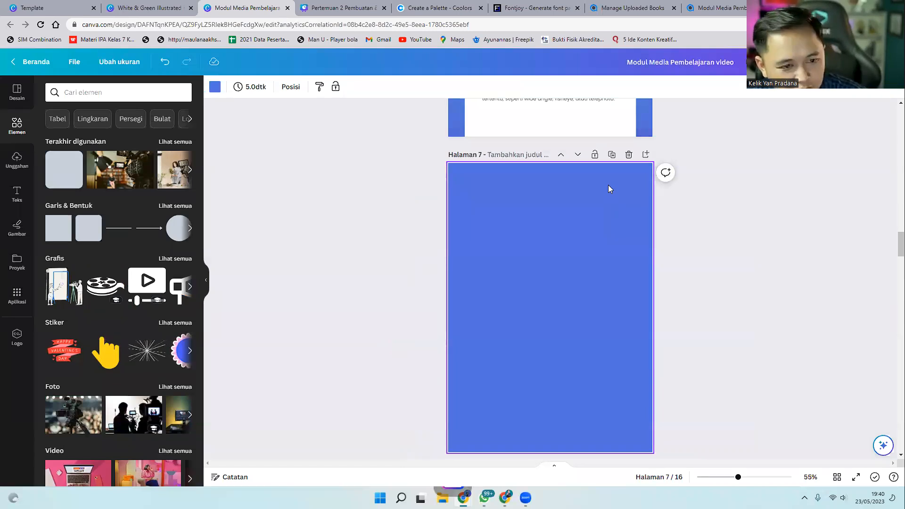
pyautogui.hotkey('ctrl', 'v')
pyautogui.click(784, 237)
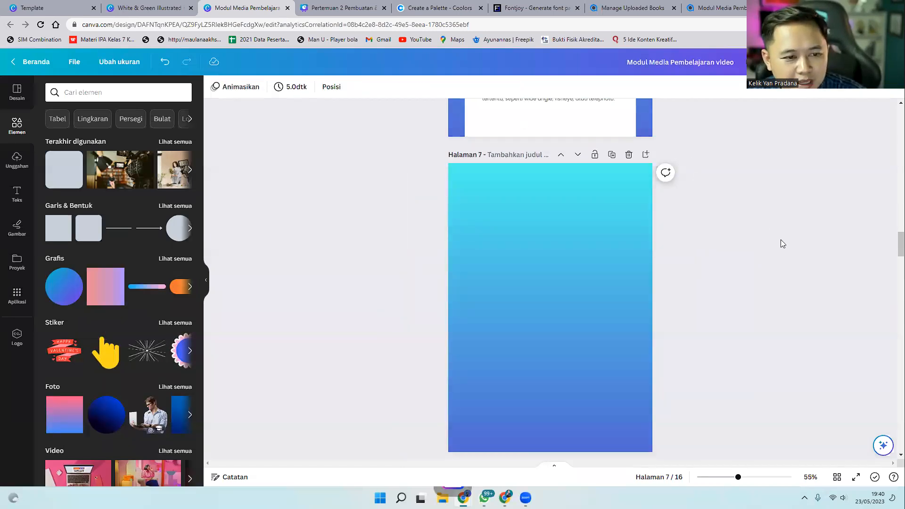
# Add a heading with the text "Tips Publikasi Video" to page 7.
pyautogui.scroll(1, 764, 250)
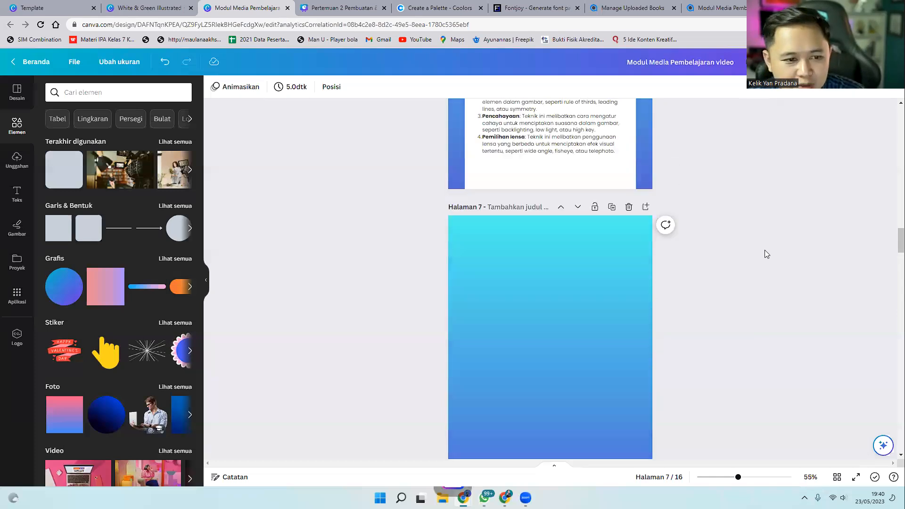
pyautogui.click(17, 194)
pyautogui.click(93, 206)
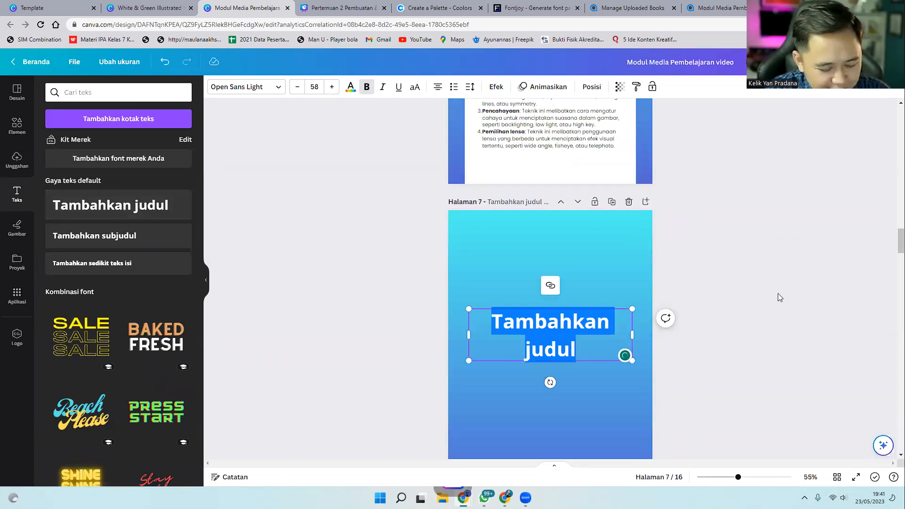
pyautogui.write('Tips')
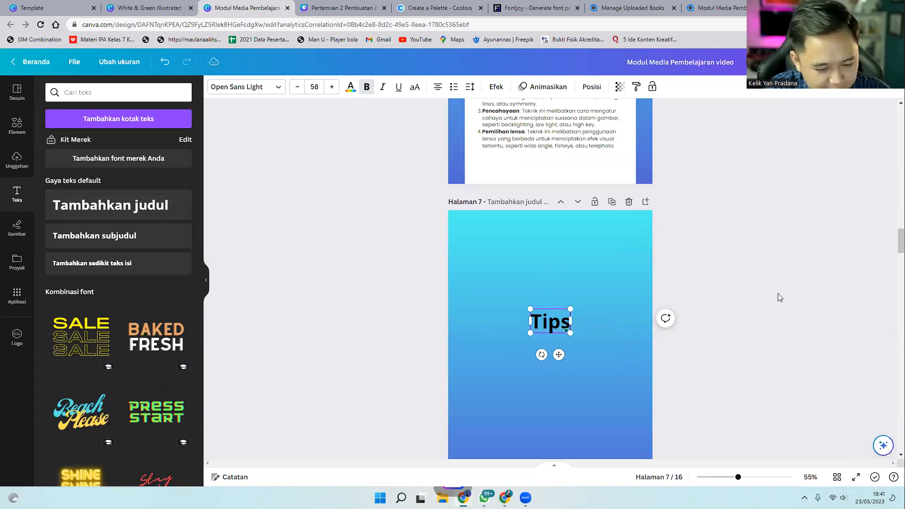
pyautogui.write(' Publikasi Video')
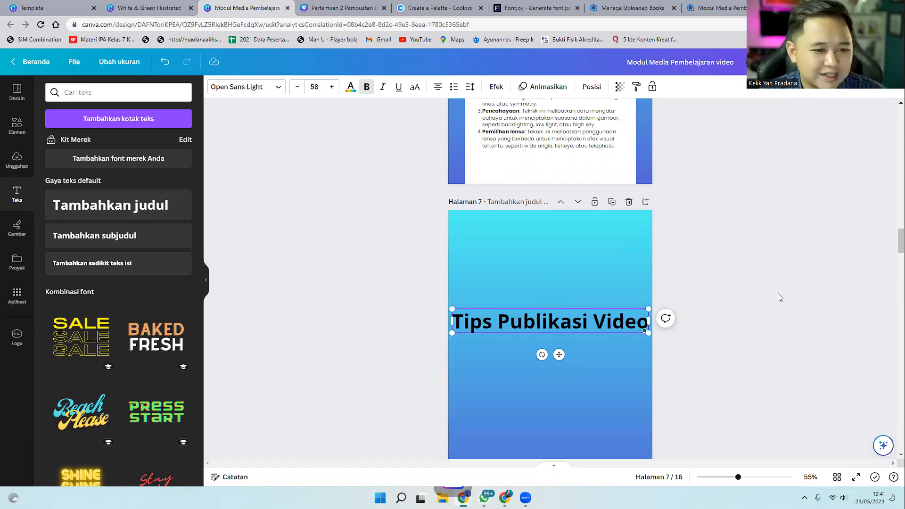
# Set the heading in non-bold Adirek Sans SemiBold at about size 43.9 and centre it near the page's upper edge.
pyautogui.doubleClick(645, 333)
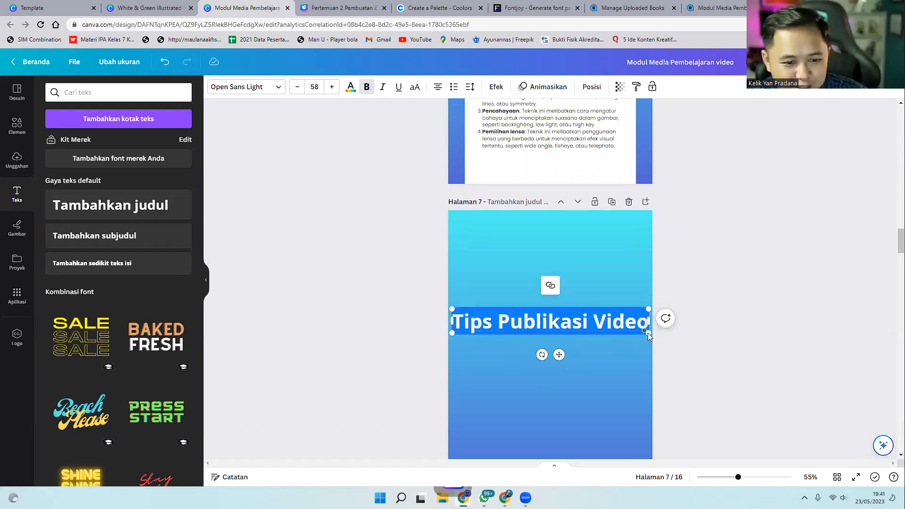
pyautogui.moveTo(647, 332); pyautogui.dragTo(588, 325)
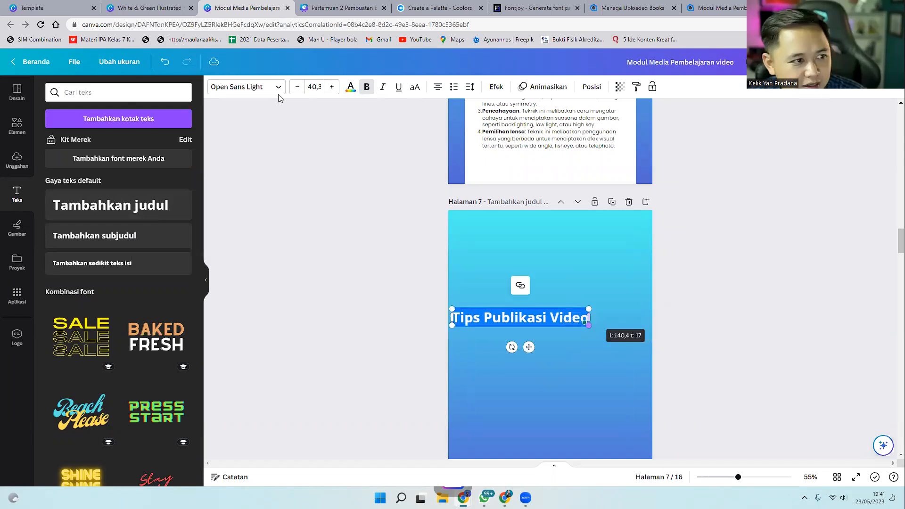
pyautogui.click(249, 88)
pyautogui.click(89, 168)
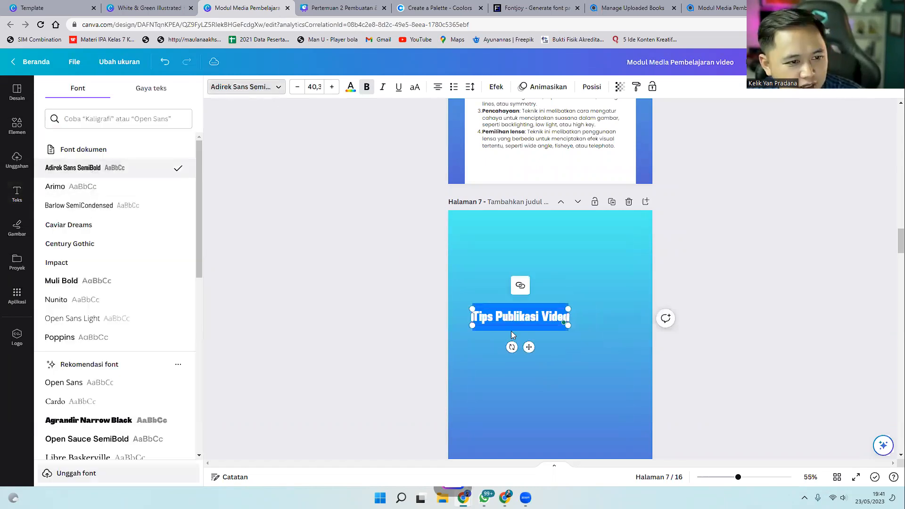
pyautogui.moveTo(567, 309); pyautogui.dragTo(574, 307)
pyautogui.moveTo(532, 347); pyautogui.dragTo(555, 267)
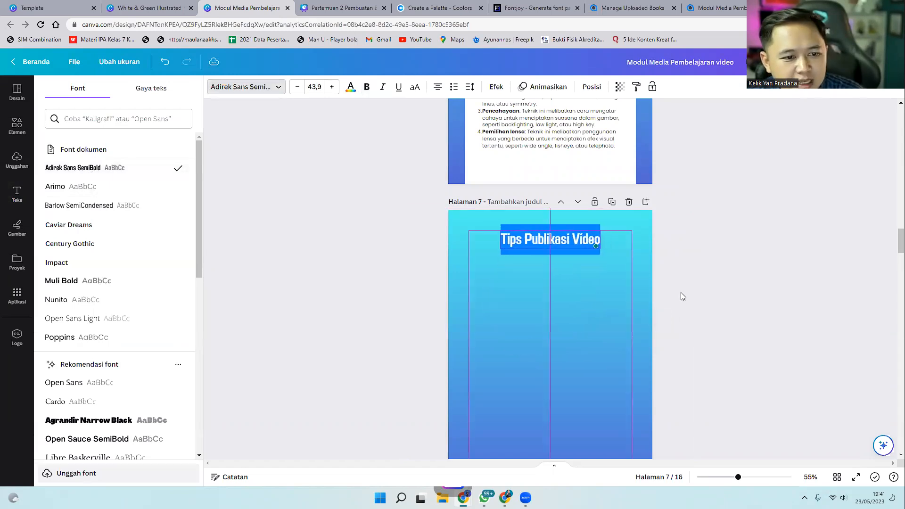
pyautogui.click(610, 296)
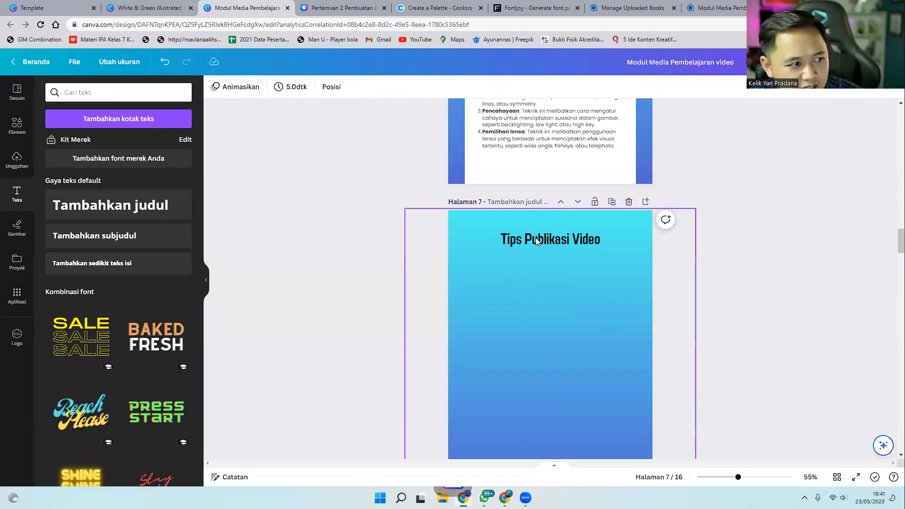
# Add a rounded rectangle below the heading and fill it white.
pyautogui.click(17, 125)
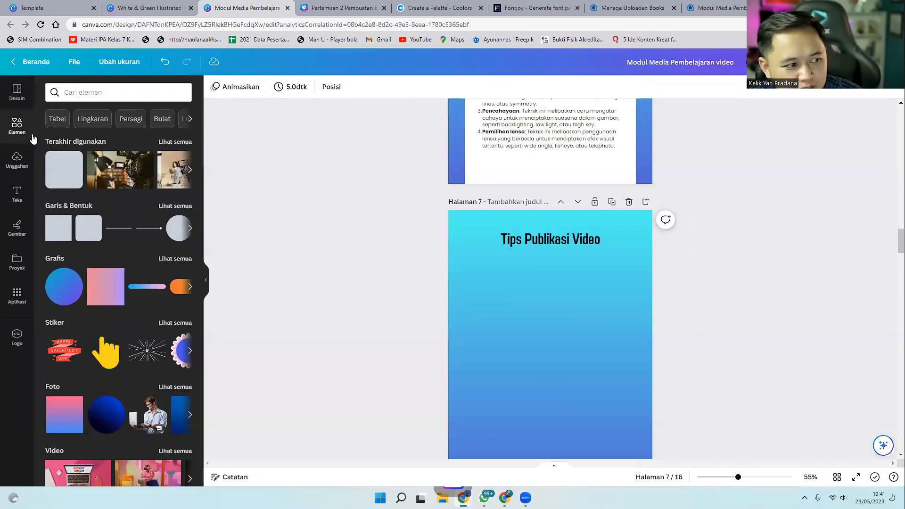
pyautogui.click(61, 172)
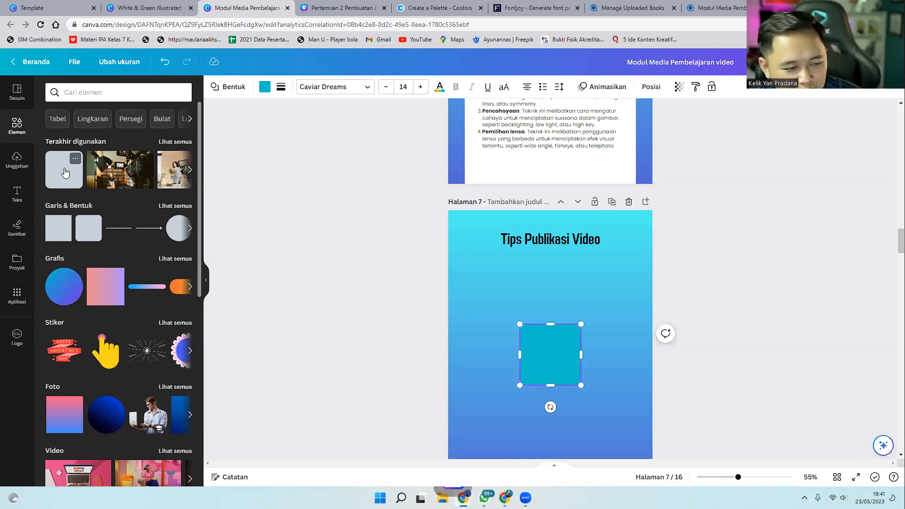
pyautogui.moveTo(541, 344); pyautogui.dragTo(519, 296)
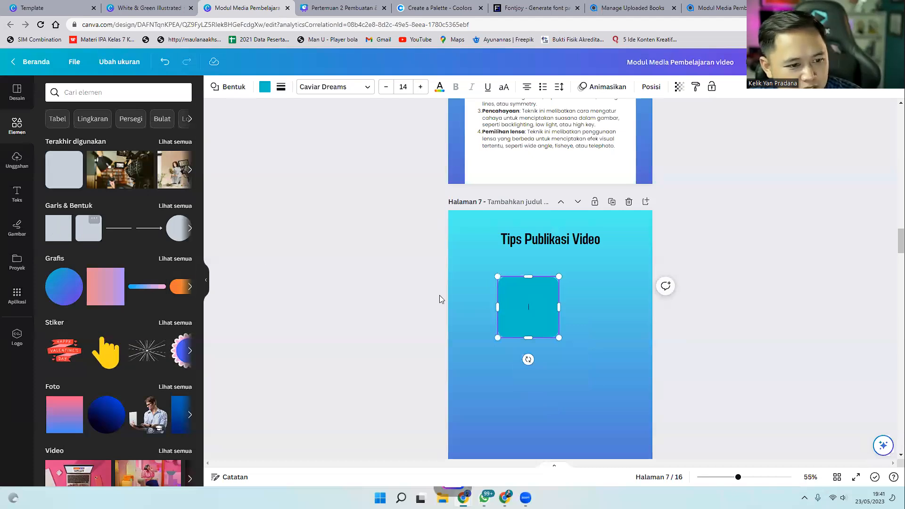
pyautogui.click(264, 90)
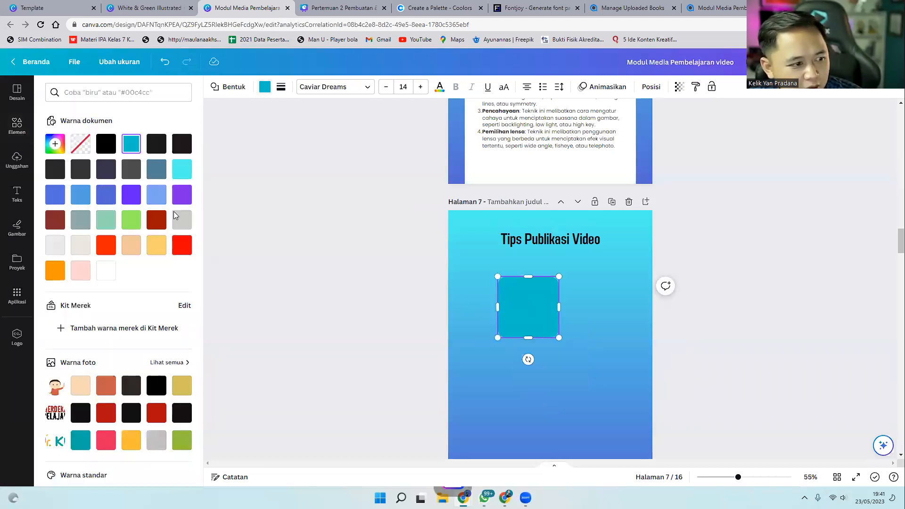
pyautogui.click(106, 270)
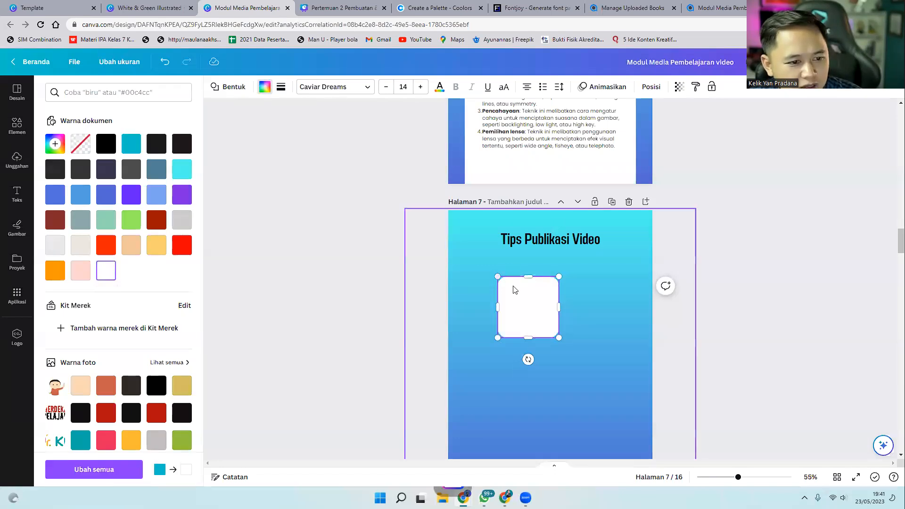
# Move the white rectangle behind the "Tips Publikasi Video" heading and resize it into a narrow title box around the text.
pyautogui.moveTo(514, 288); pyautogui.dragTo(511, 235)
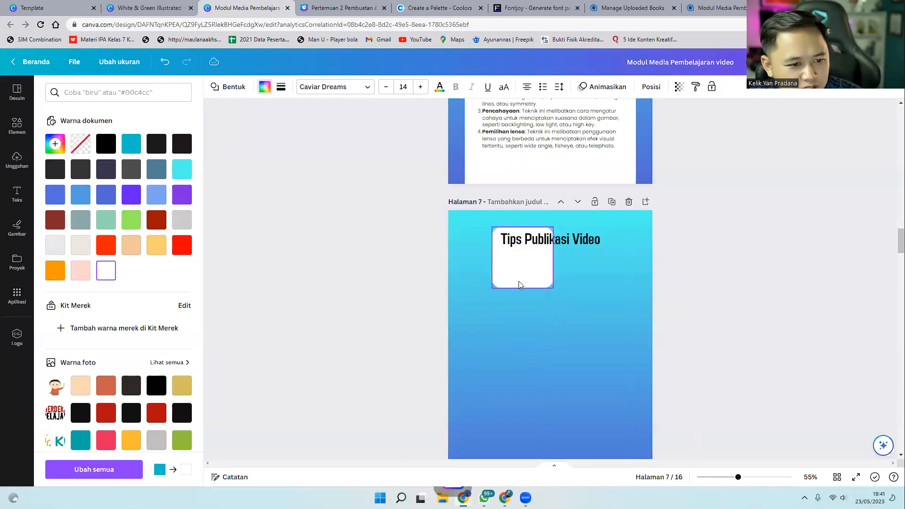
pyautogui.moveTo(522, 287); pyautogui.dragTo(608, 235)
pyautogui.click(623, 251)
# Reduce the corner rounding of the white title box behind the heading.
pyautogui.click(608, 238)
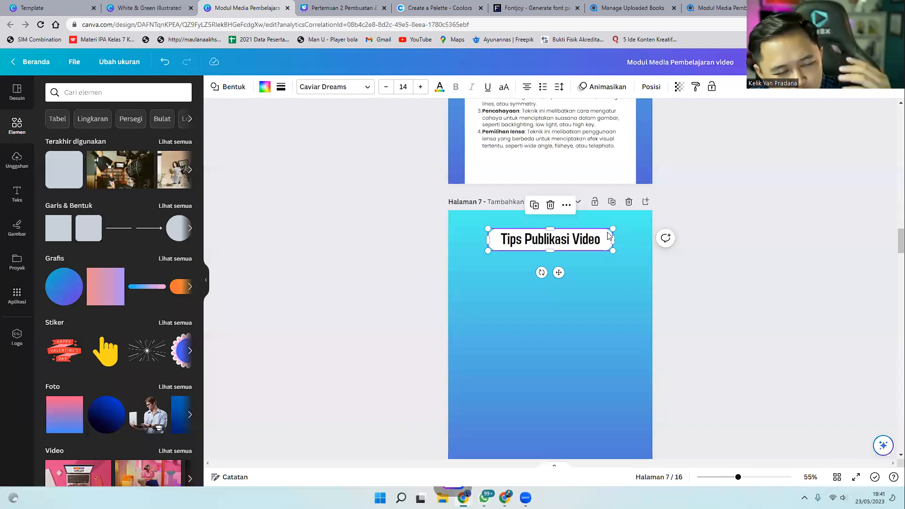
pyautogui.click(281, 92)
pyautogui.click(282, 93)
pyautogui.click(283, 93)
pyautogui.moveTo(320, 174); pyautogui.dragTo(302, 173)
pyautogui.click(394, 282)
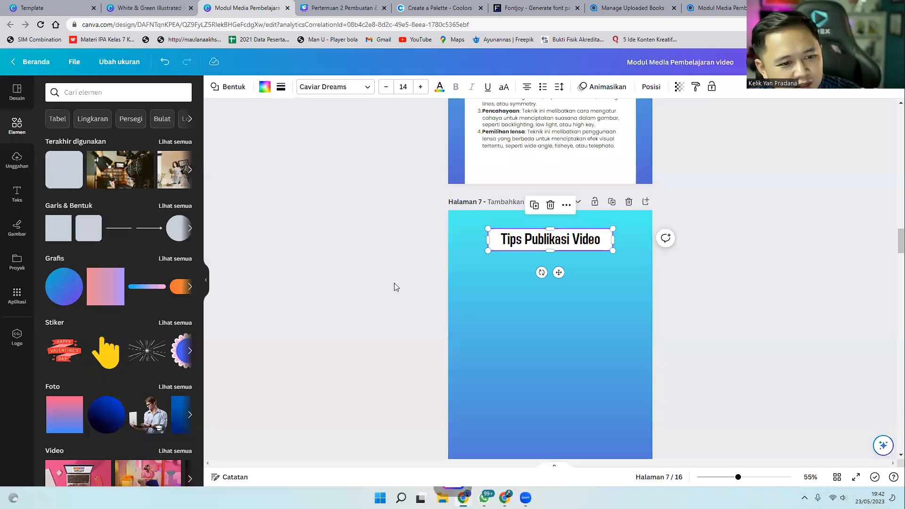
pyautogui.click(394, 283)
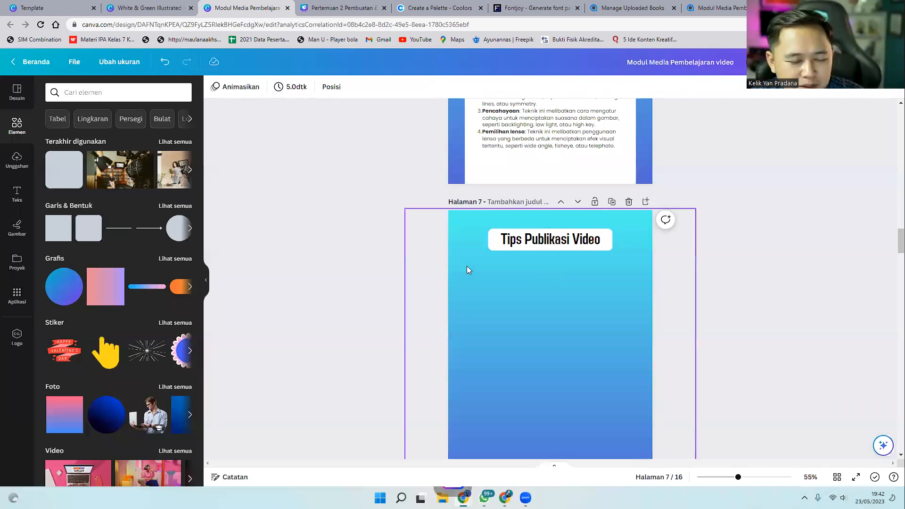
pyautogui.click(494, 241)
pyautogui.click(365, 269)
pyautogui.scroll(-1, 355, 270)
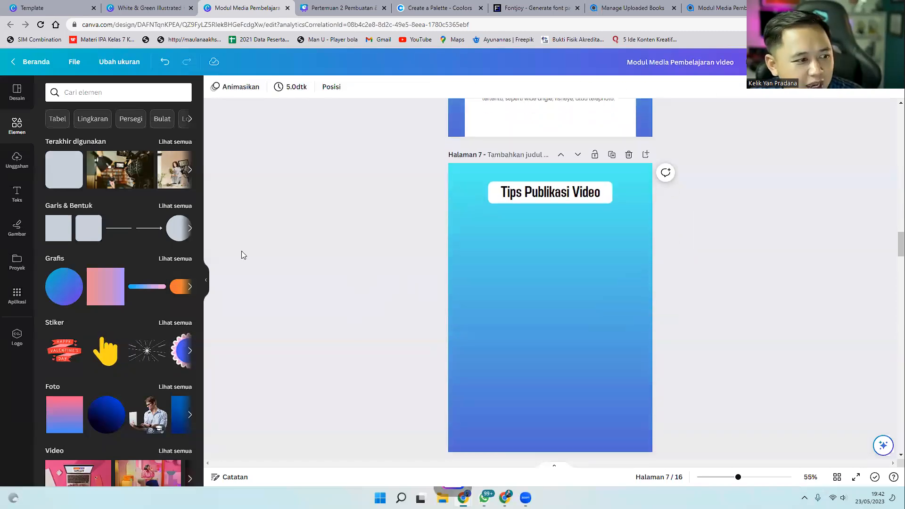
# Search the elements for "bingkai" frames, add the three-panel frame, and enlarge it beneath the "Tips Publikasi Video" heading.
pyautogui.click(79, 93)
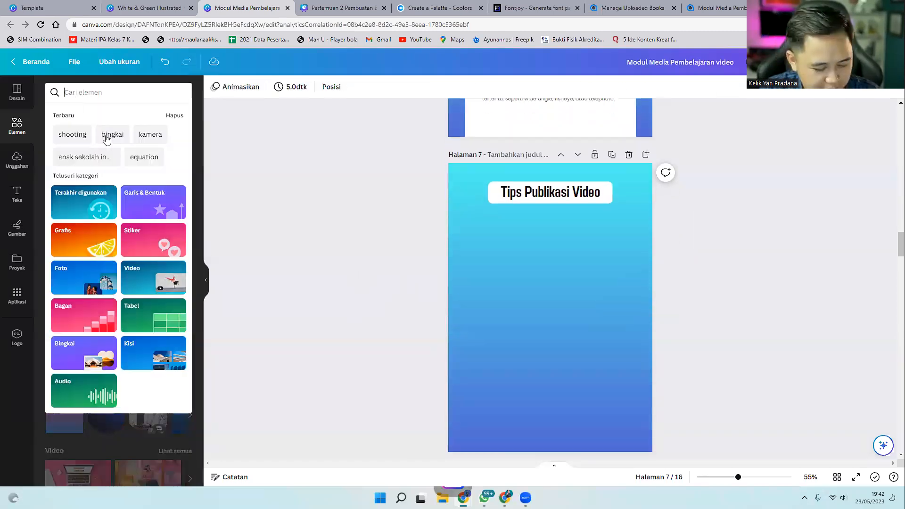
pyautogui.write('bingk')
pyautogui.click(107, 136)
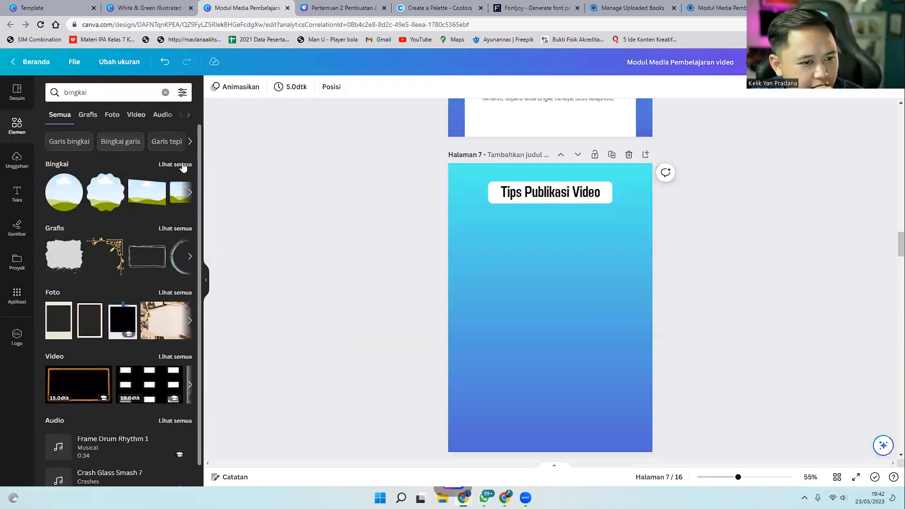
pyautogui.click(182, 165)
pyautogui.scroll(-2, 123, 290)
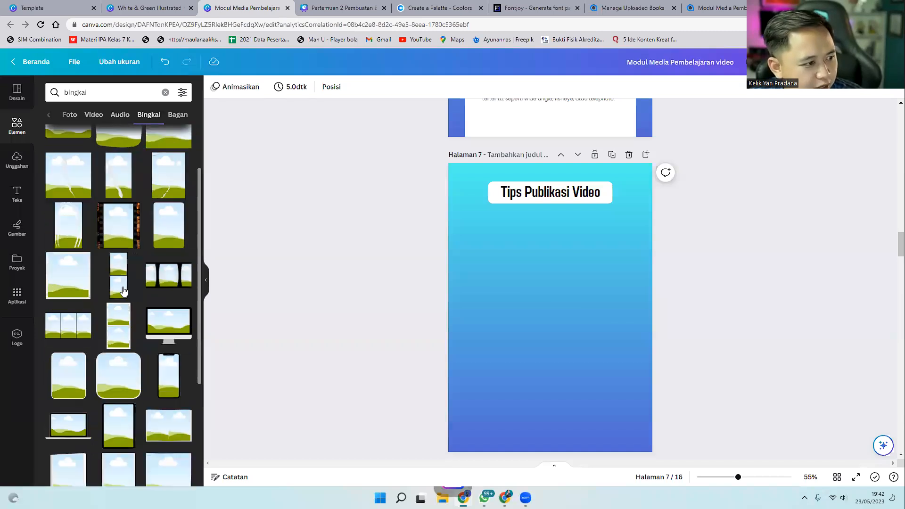
pyautogui.scroll(-5, 123, 290)
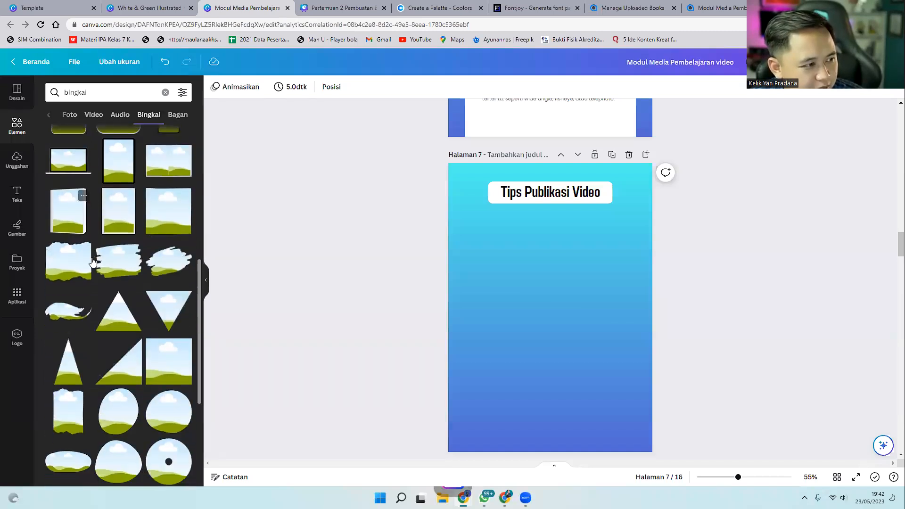
pyautogui.scroll(4, 113, 208)
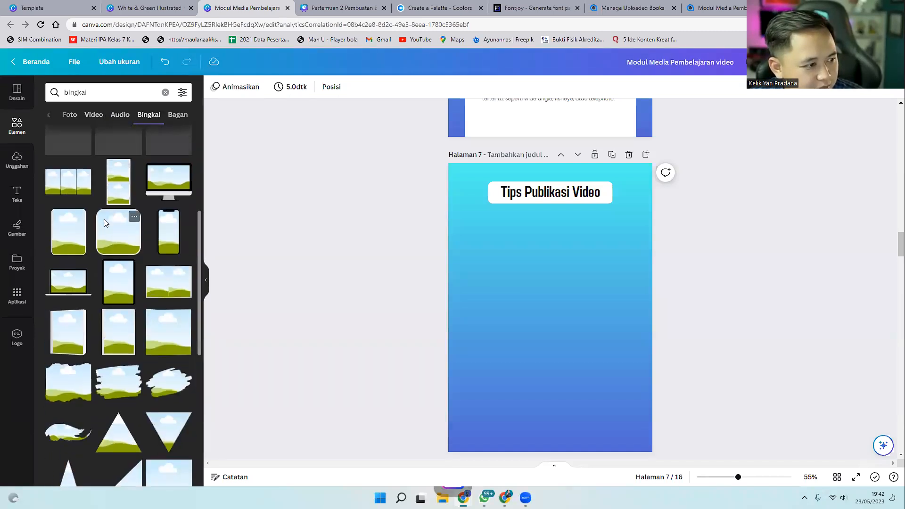
pyautogui.click(86, 252)
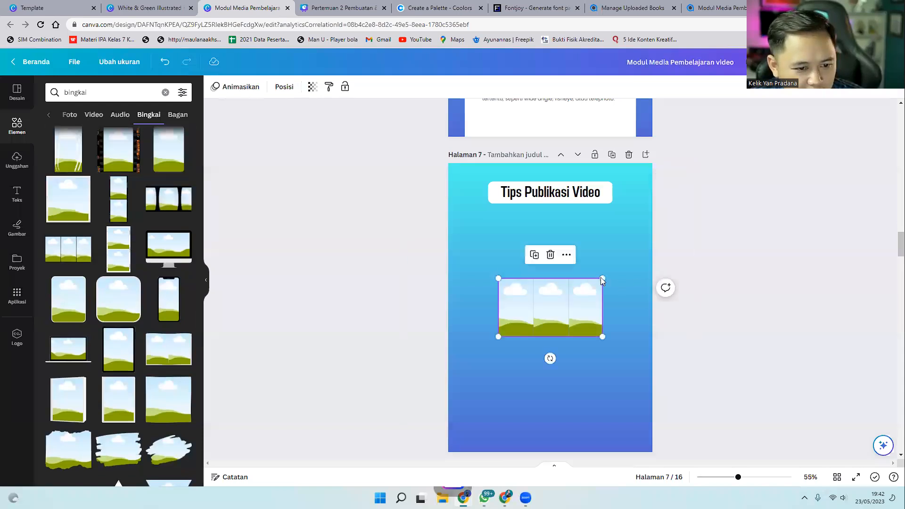
pyautogui.moveTo(625, 260); pyautogui.dragTo(590, 243)
pyautogui.click(752, 304)
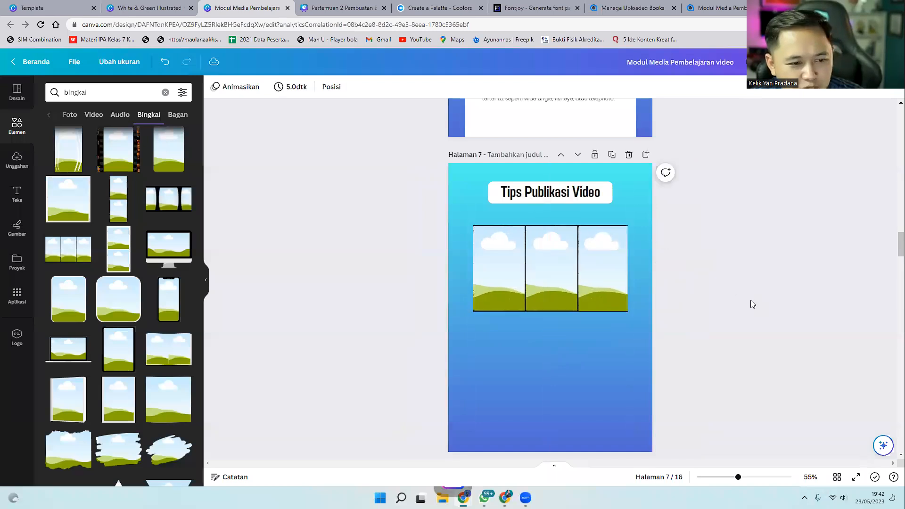
pyautogui.click(576, 287)
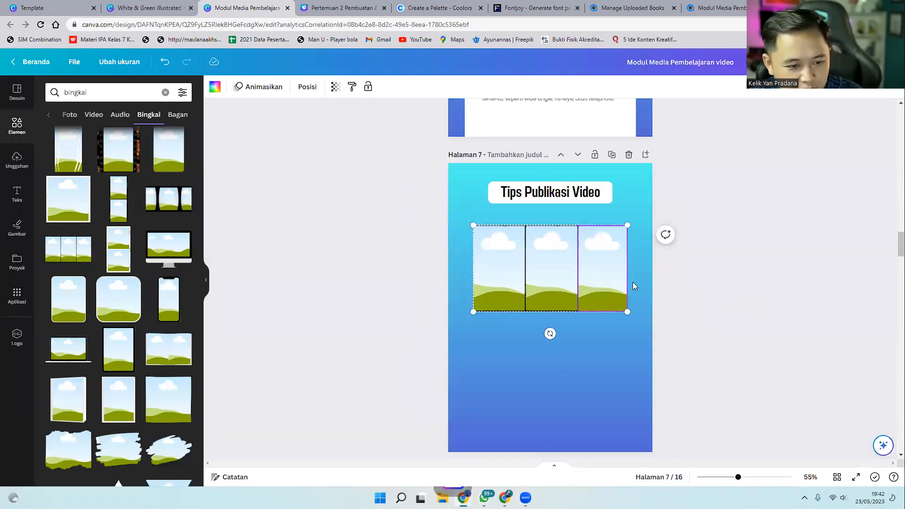
pyautogui.moveTo(746, 283); pyautogui.dragTo(606, 335)
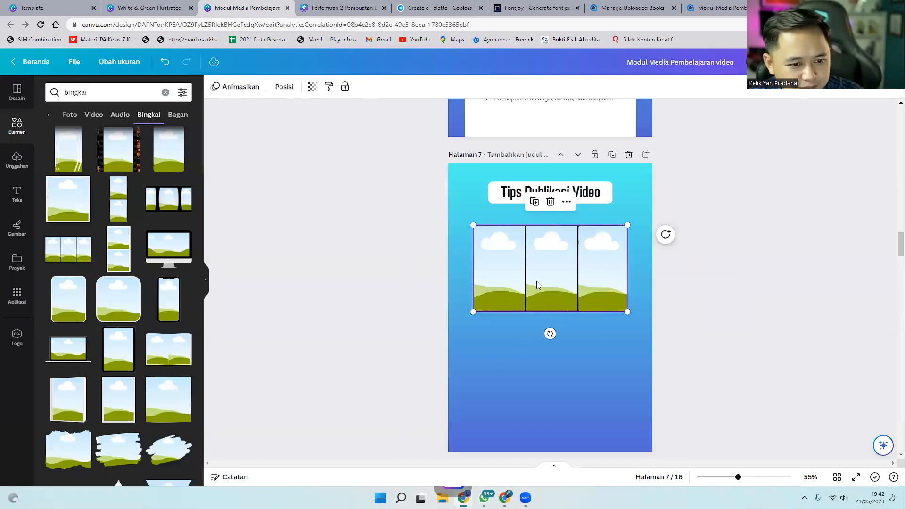
pyautogui.click(535, 281)
pyautogui.press('super')
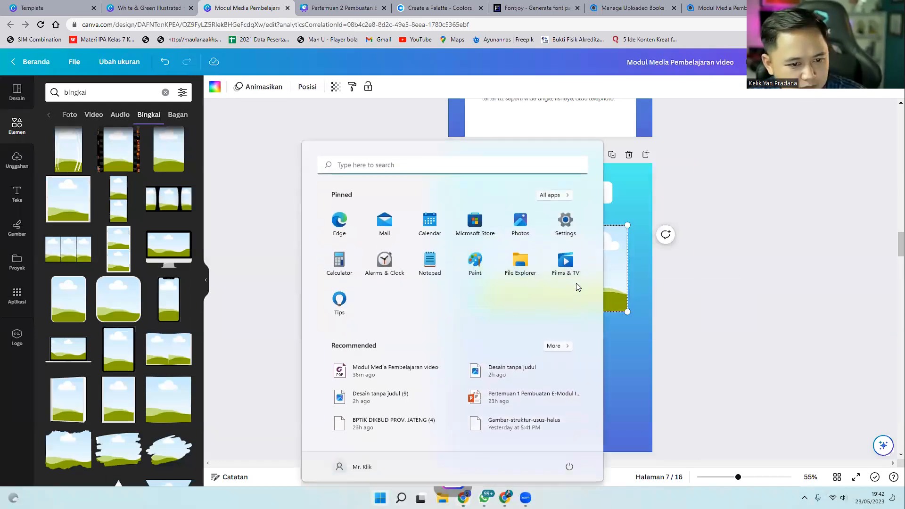
pyautogui.press('Escape')
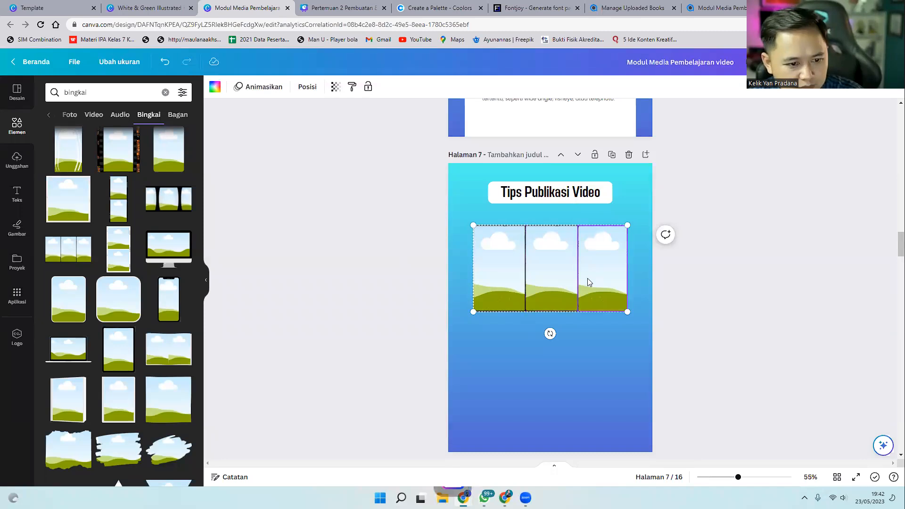
pyautogui.rightClick(562, 281)
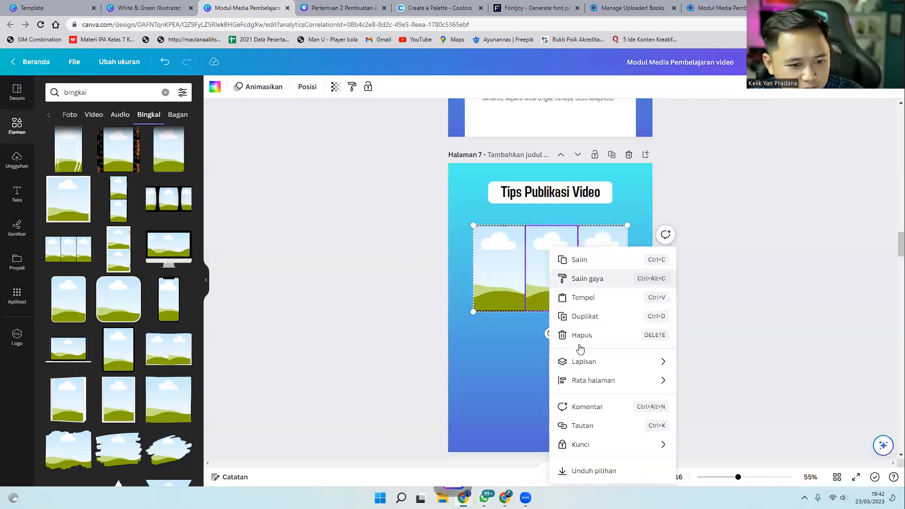
pyautogui.click(684, 305)
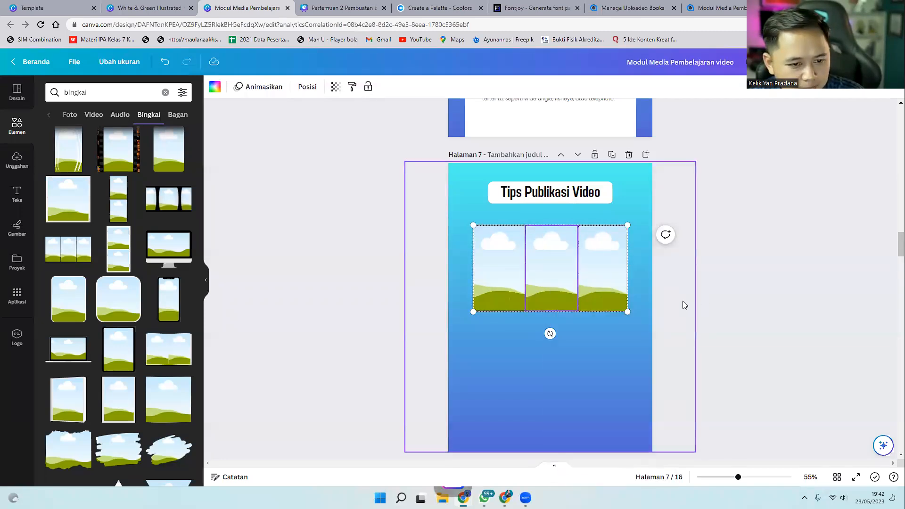
pyautogui.rightClick(597, 274)
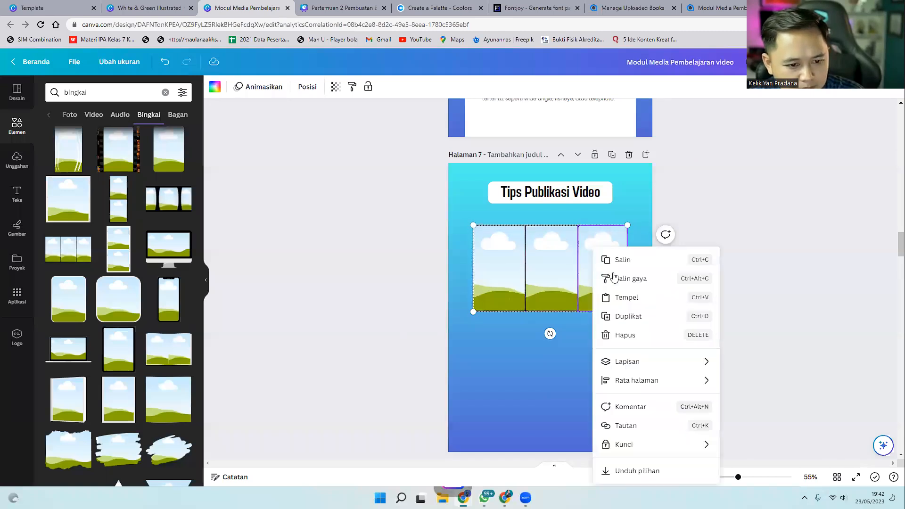
pyautogui.press('Escape')
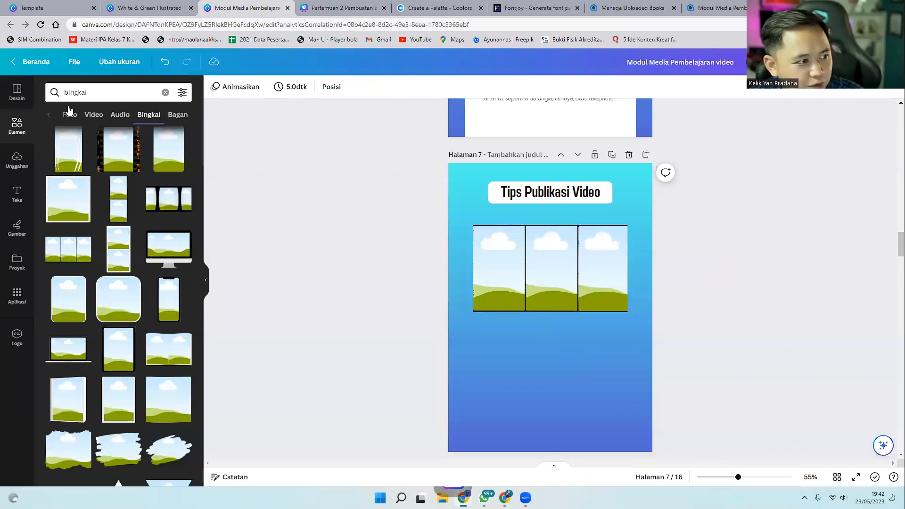
# Search the elements for "video play" and browse the photo results.
pyautogui.click(165, 93)
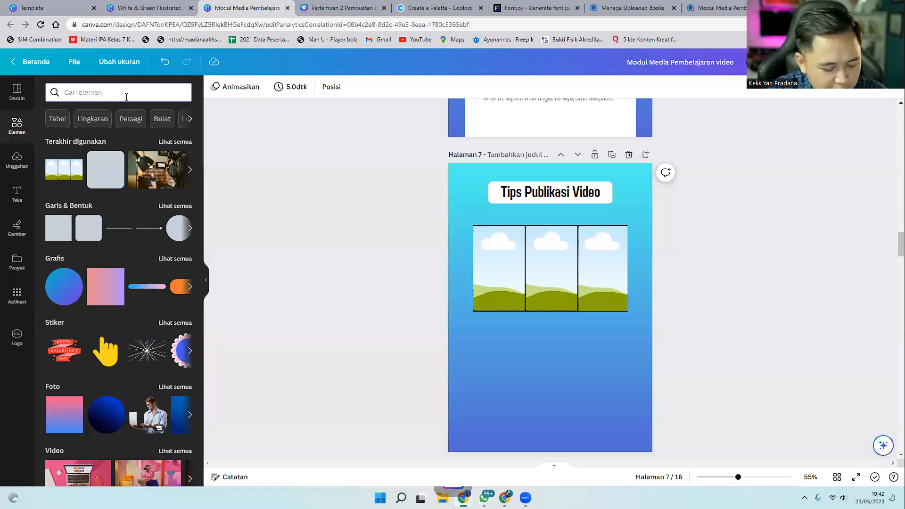
pyautogui.write('video')
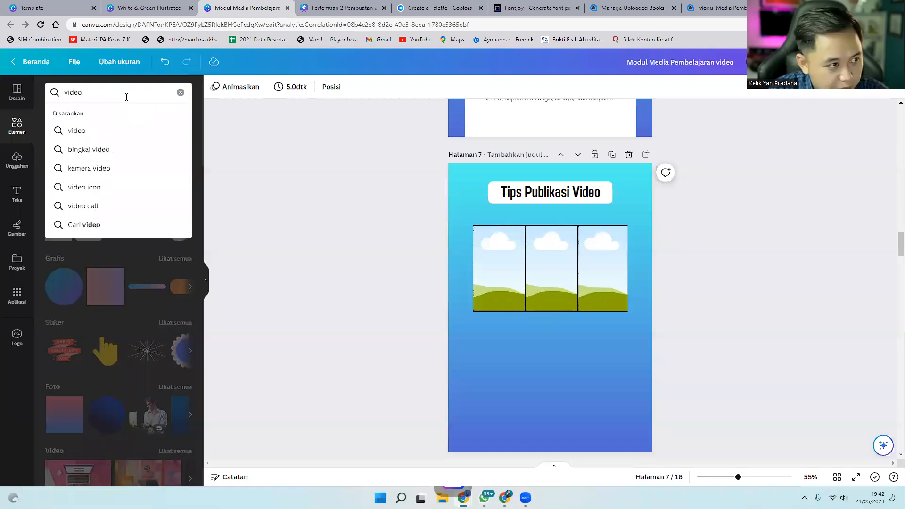
pyautogui.write(' play')
pyautogui.press('Return')
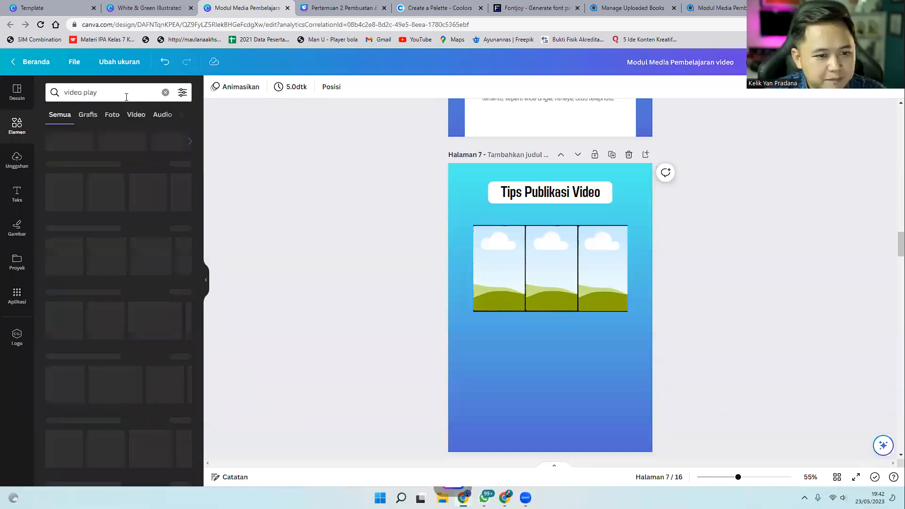
pyautogui.click(178, 228)
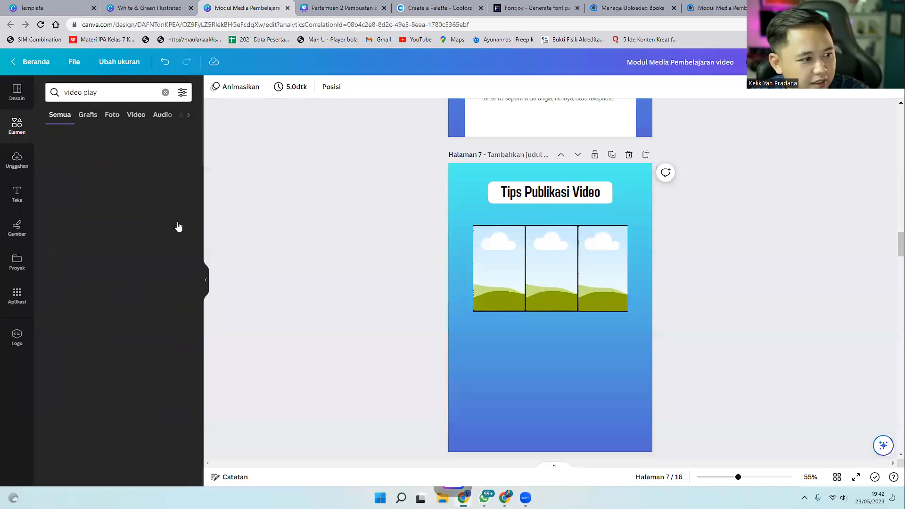
pyautogui.scroll(-1, 172, 232)
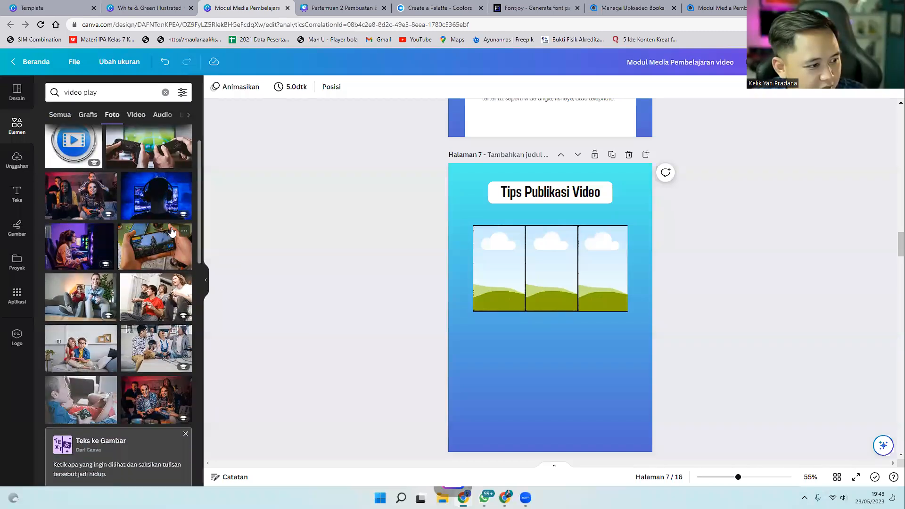
# Search the photos for "nonton video" and fill the frame's first panel with the close-up of hands holding a phone.
pyautogui.moveTo(98, 93); pyautogui.dragTo(15, 86)
pyautogui.write('nonton')
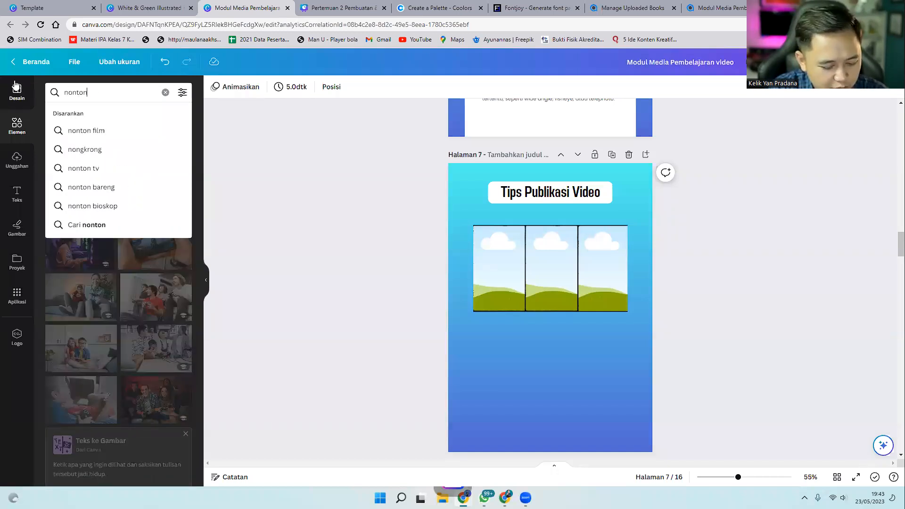
pyautogui.write(' video')
pyautogui.press('Return')
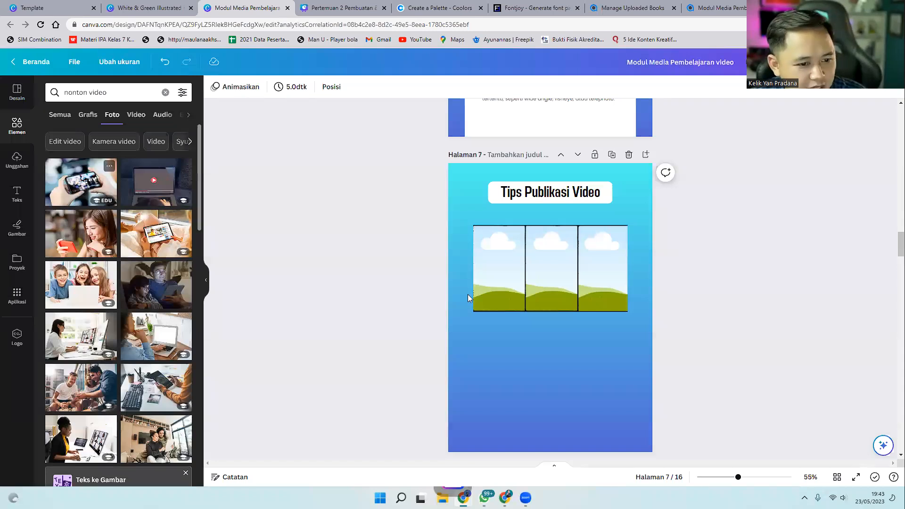
pyautogui.moveTo(563, 296); pyautogui.dragTo(508, 269)
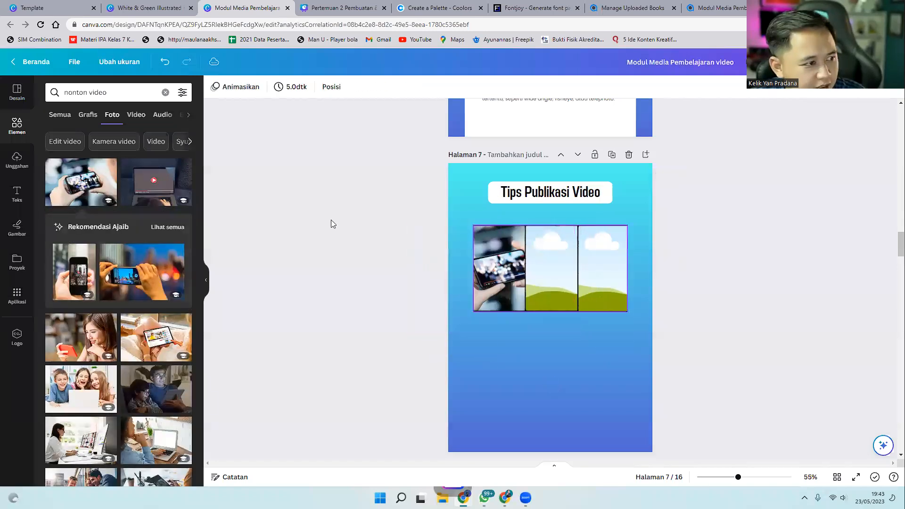
# Fill the frame's middle panel with the photo of a phone filming a city and shift its crop onto the phone.
pyautogui.click(145, 274)
pyautogui.moveTo(530, 325); pyautogui.dragTo(552, 277)
pyautogui.doubleClick(552, 277)
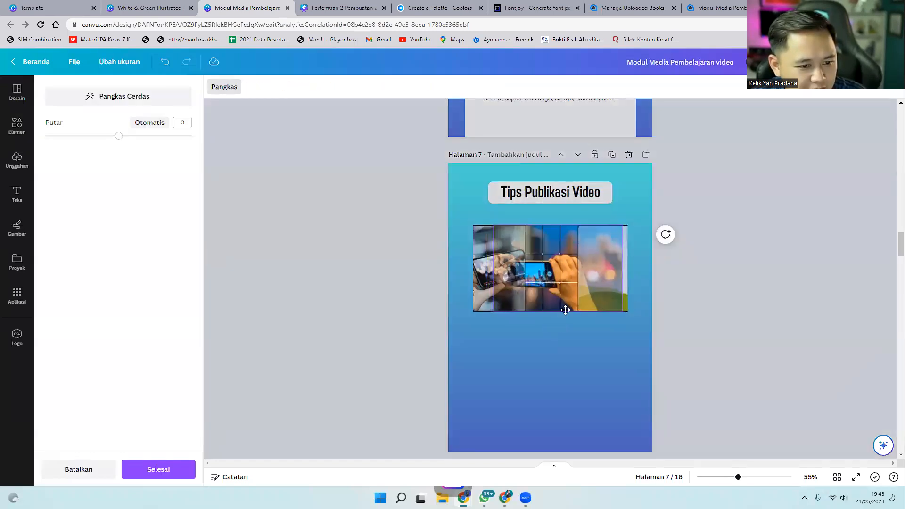
pyautogui.click(558, 344)
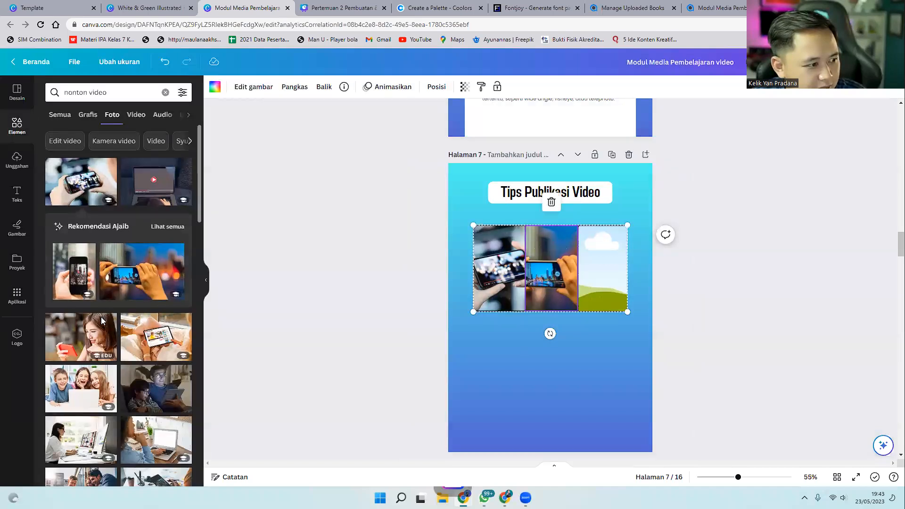
# Fill the frame's third panel with the photo of a smiling woman looking at a red phone.
pyautogui.scroll(-1, 102, 320)
pyautogui.click(110, 300)
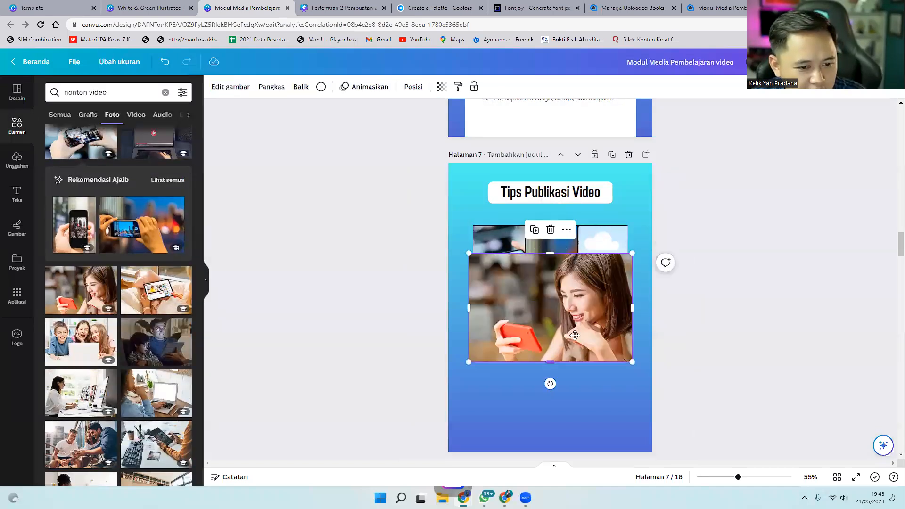
pyautogui.moveTo(596, 283); pyautogui.dragTo(600, 293)
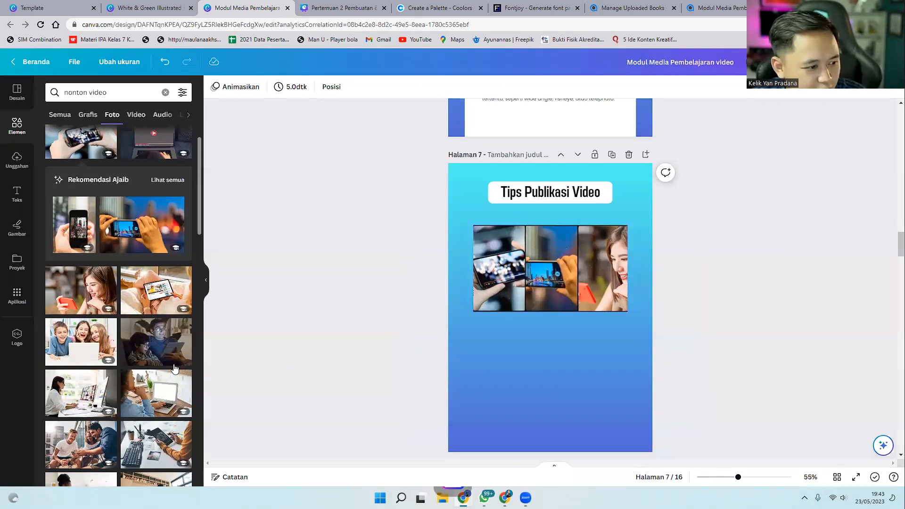
# Replace the middle panel's photo with the tablet-over-desk picture and shift its crop within the panel.
pyautogui.scroll(-1, 171, 372)
pyautogui.click(146, 395)
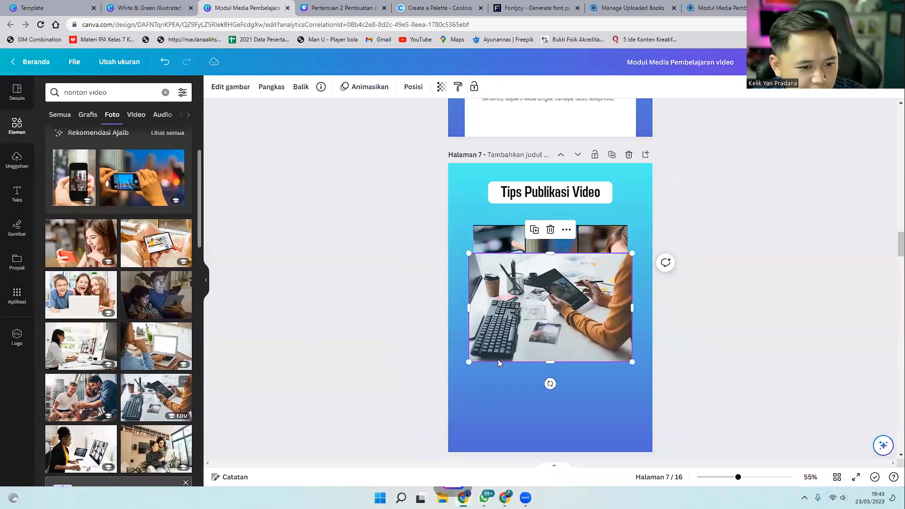
pyautogui.moveTo(558, 309); pyautogui.dragTo(557, 280)
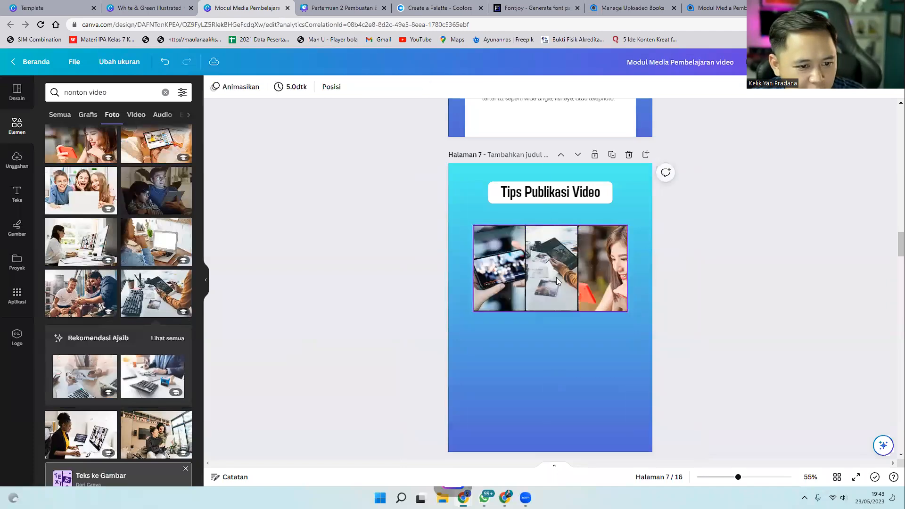
pyautogui.doubleClick(553, 269)
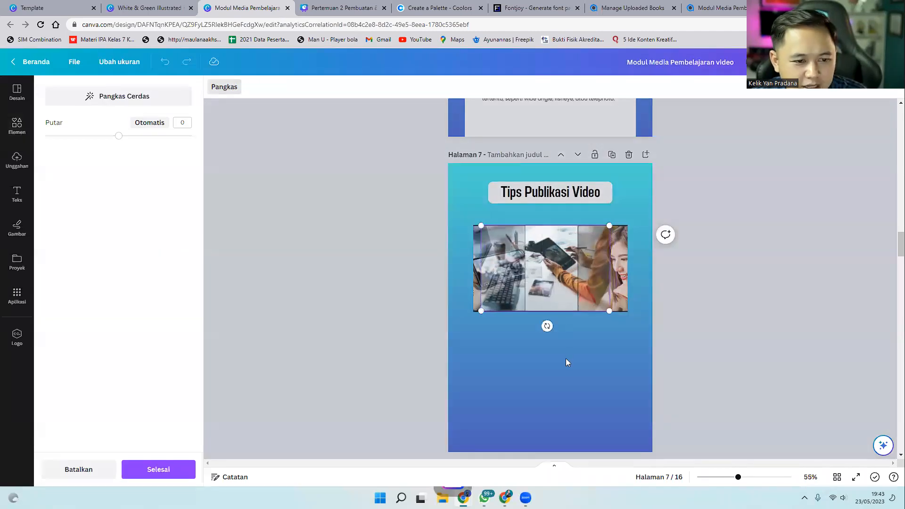
pyautogui.click(566, 359)
pyautogui.click(705, 346)
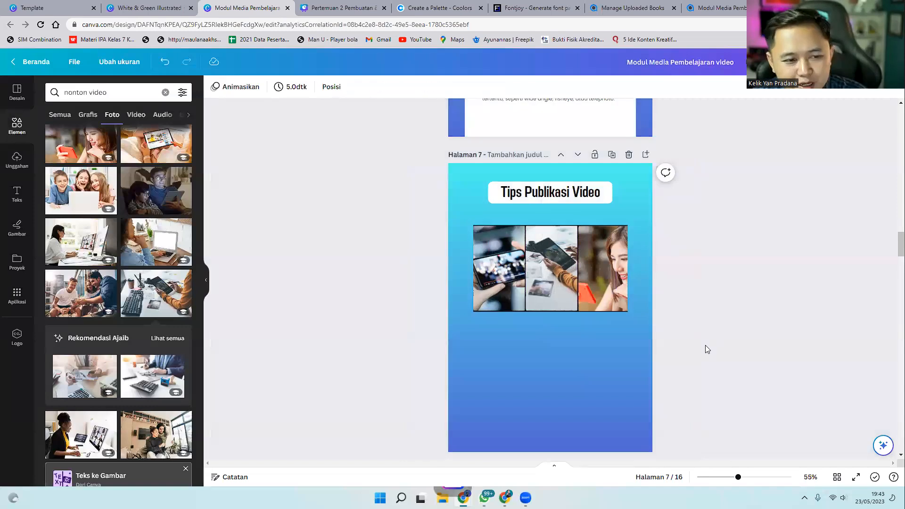
# Generate text on page 7 with Magic Write from the prompt "berikan saya 4 tips memublikasikan video".
pyautogui.scroll(-1, 698, 347)
pyautogui.scroll(1, 694, 350)
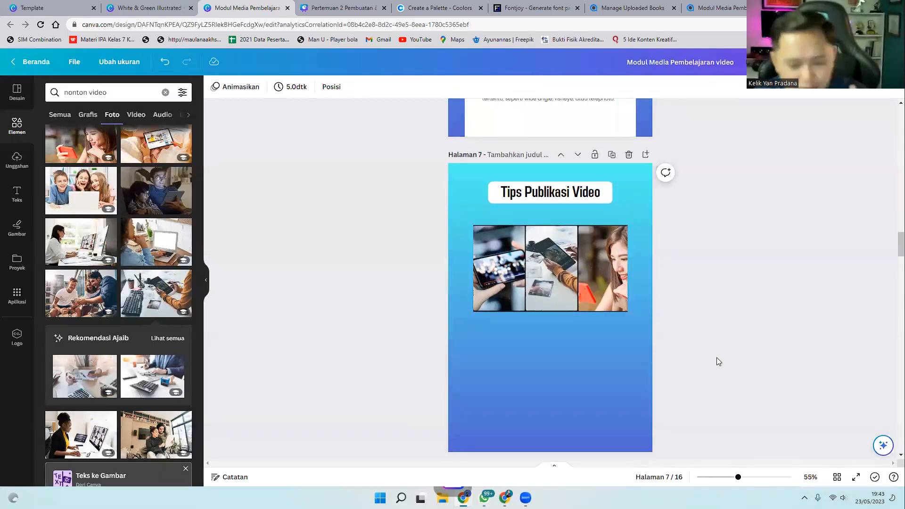
pyautogui.click(882, 446)
pyautogui.click(807, 332)
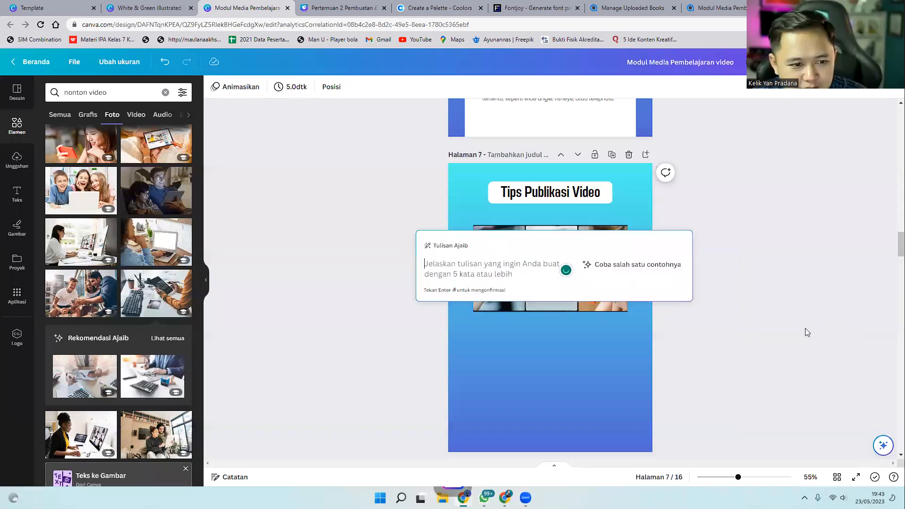
pyautogui.write('berikan saya')
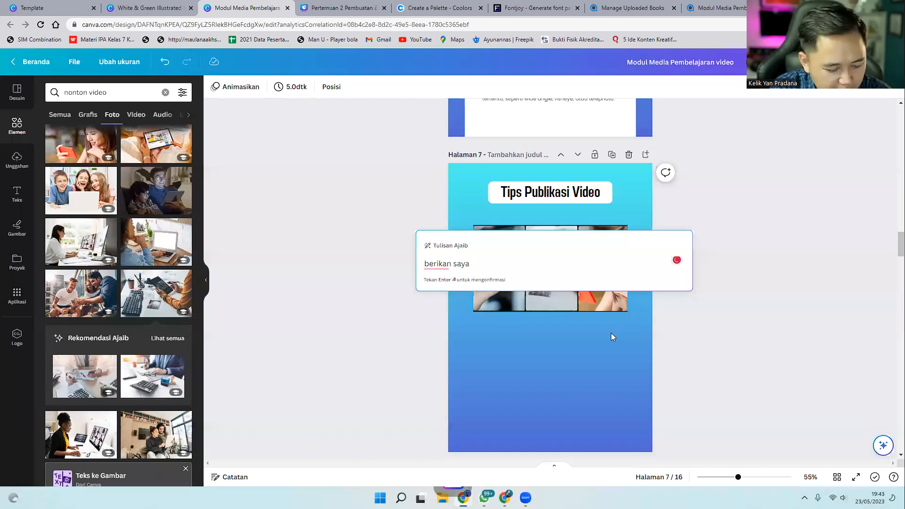
pyautogui.write(' 4 tips')
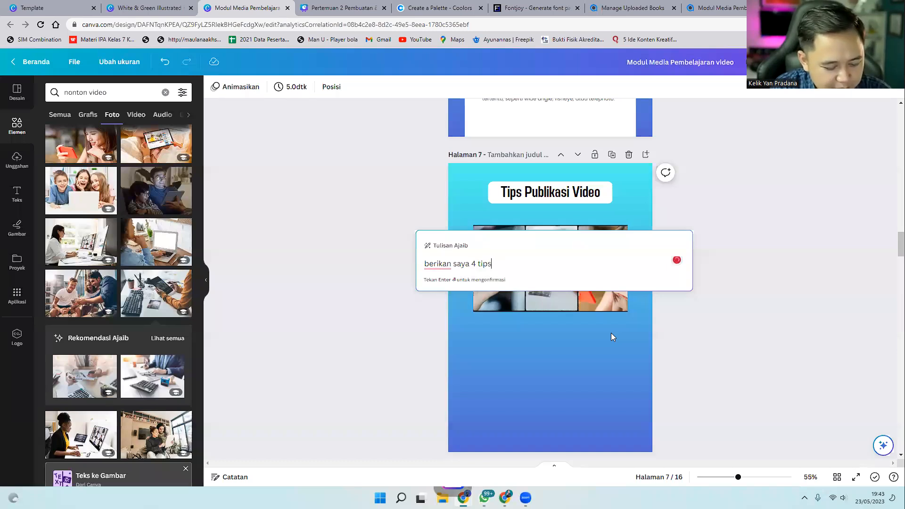
pyautogui.write(' mem')
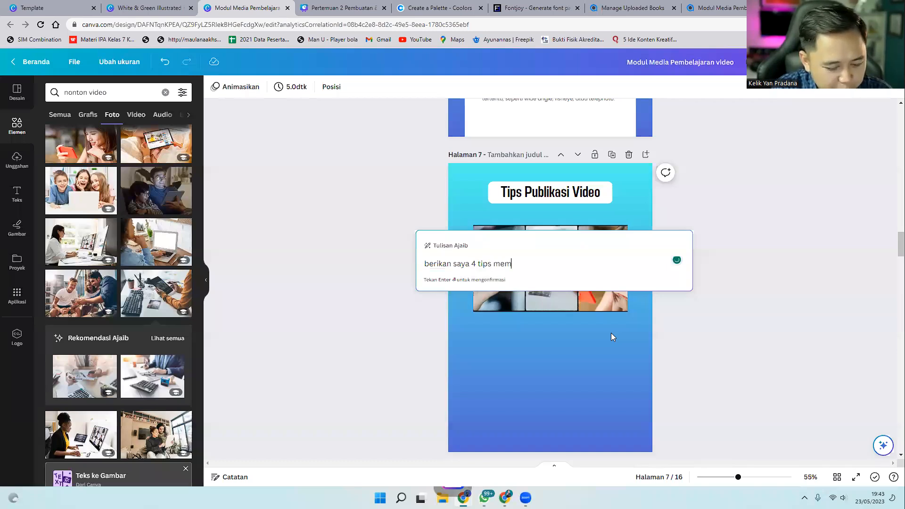
pyautogui.write('ub')
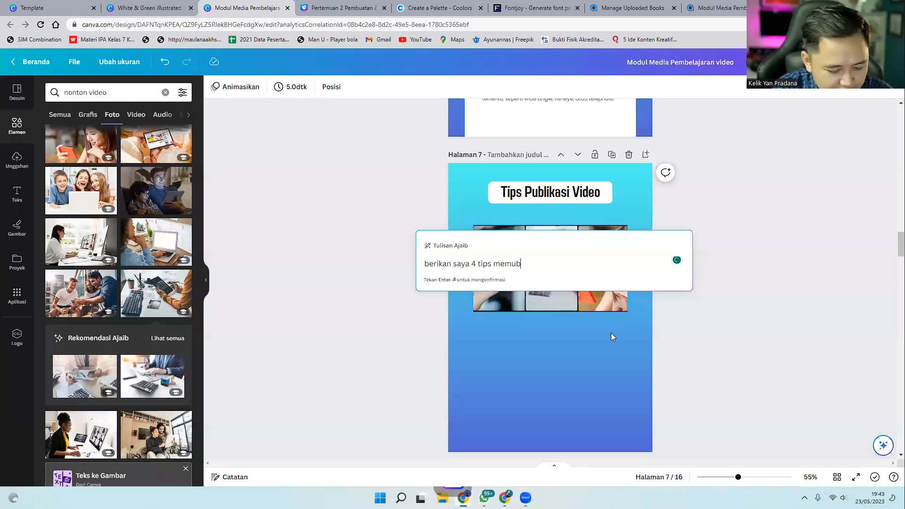
pyautogui.write('likasikan video')
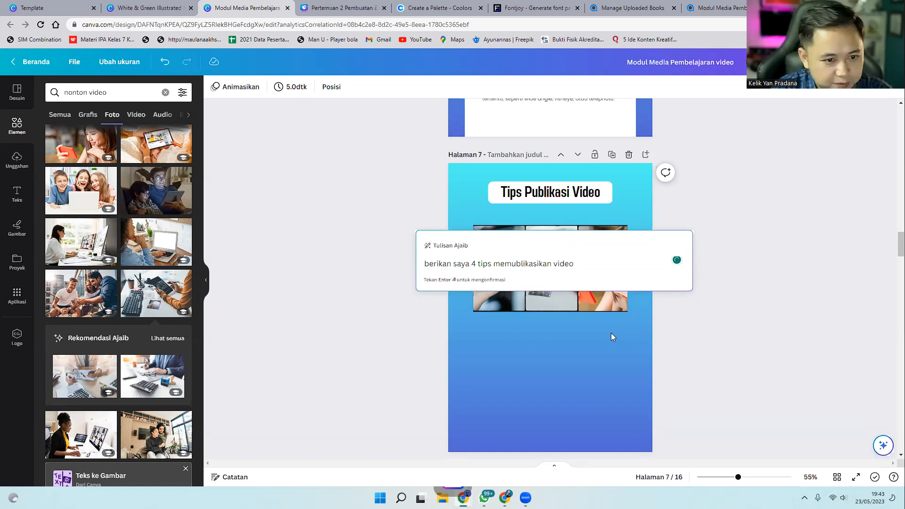
pyautogui.press('Return')
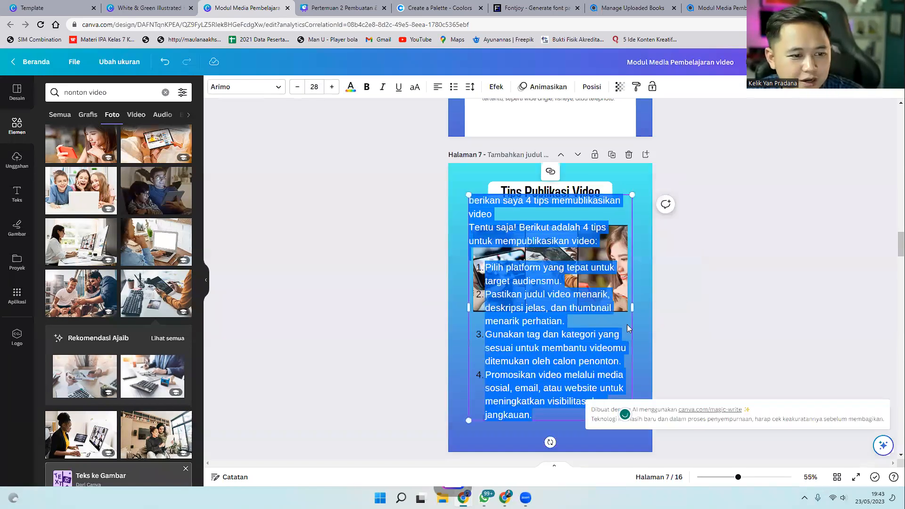
# Delete the prompt sentence and the blank line above "Tentu saja!" from the generated tips text.
pyautogui.moveTo(508, 212); pyautogui.dragTo(467, 201)
pyautogui.press('BackSpace')
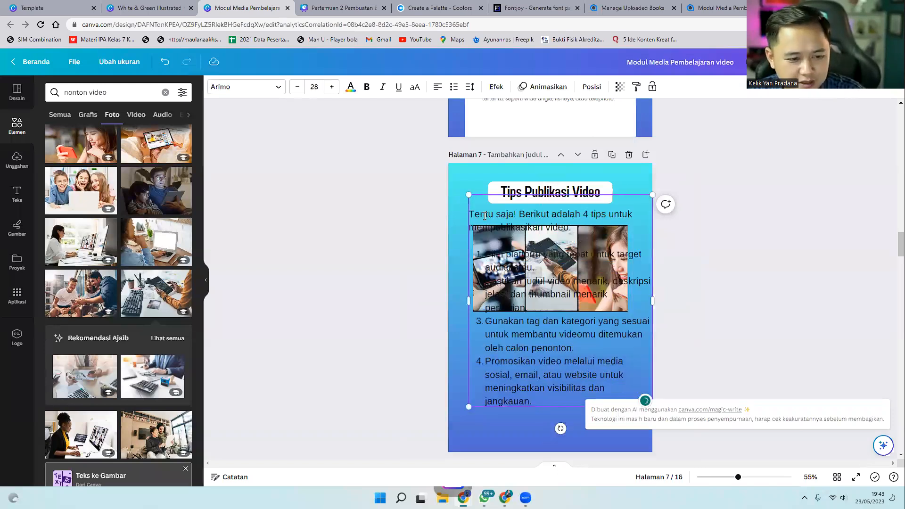
pyautogui.press('BackSpace')
pyautogui.press('BackSpace')
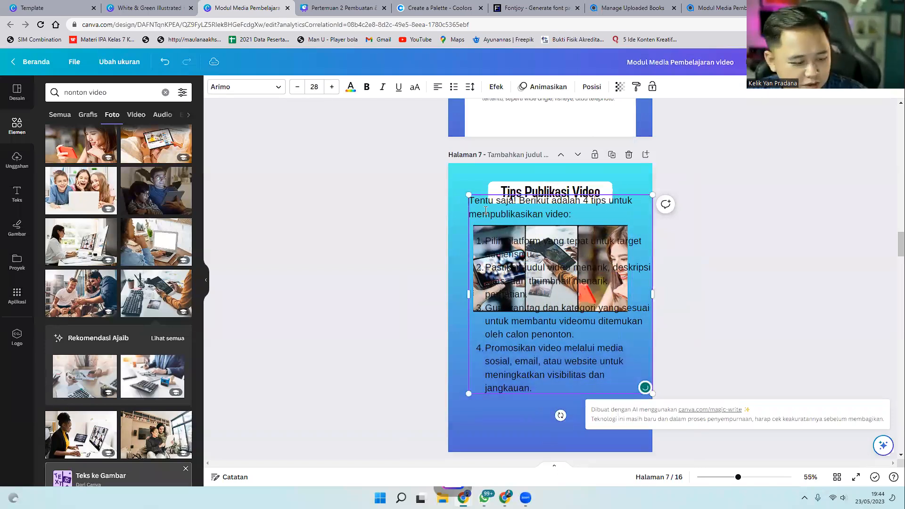
# Set the whole tips text to the Poppins font at size 20.
pyautogui.hotkey('ctrl', 'a')
pyautogui.click(266, 87)
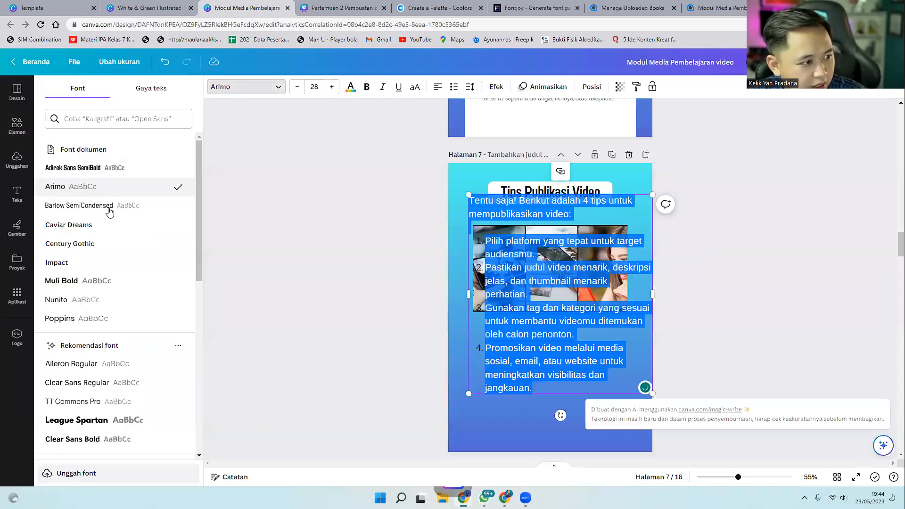
pyautogui.click(101, 319)
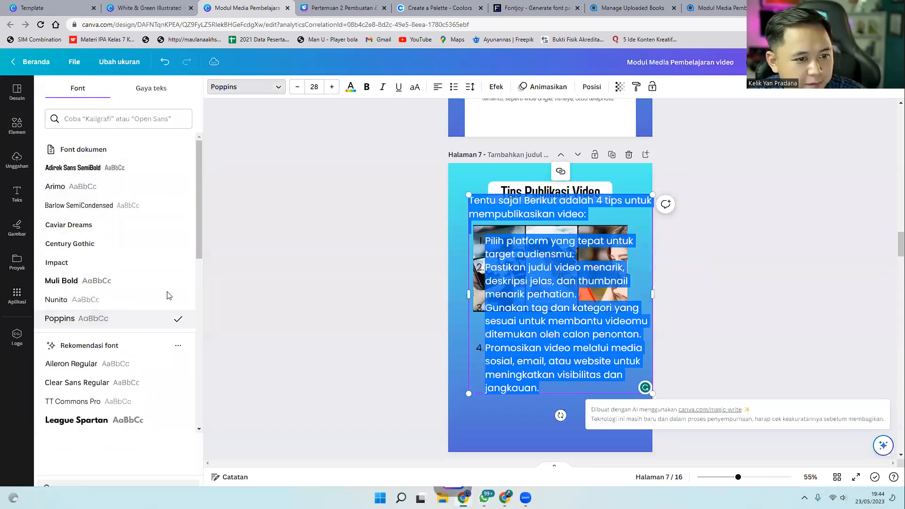
pyautogui.click(301, 88)
pyautogui.click(301, 87)
pyautogui.click(301, 87)
pyautogui.click(300, 87)
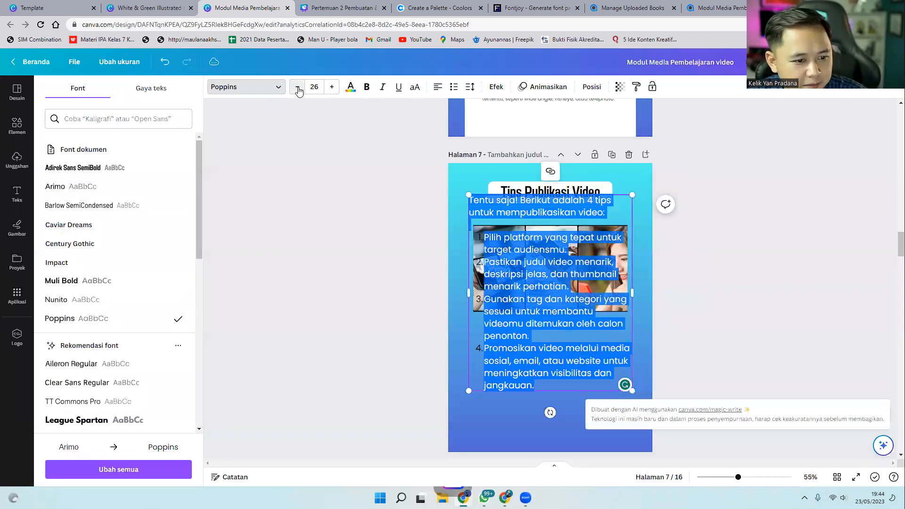
pyautogui.click(301, 88)
pyautogui.click(301, 88)
pyautogui.click(300, 88)
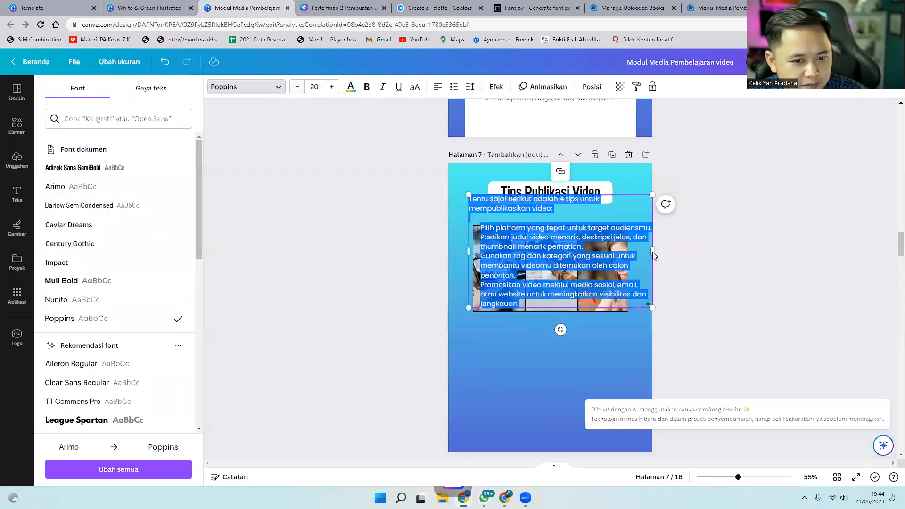
# Narrow the tips text box, place it below the photo frame and scale it to the frame's width at font size 19,4.
pyautogui.moveTo(652, 251); pyautogui.dragTo(627, 256)
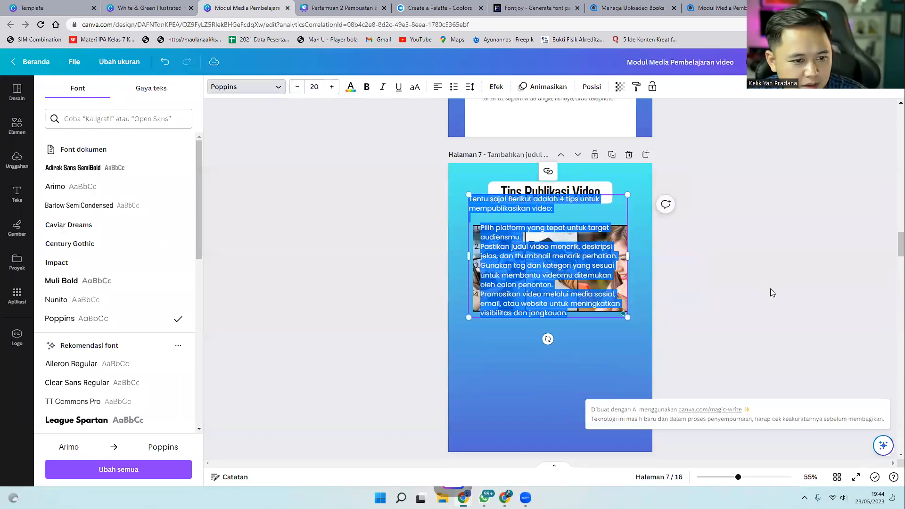
pyautogui.click(655, 287)
pyautogui.moveTo(557, 256); pyautogui.dragTo(564, 376)
pyautogui.click(630, 445)
pyautogui.moveTo(631, 444); pyautogui.dragTo(628, 440)
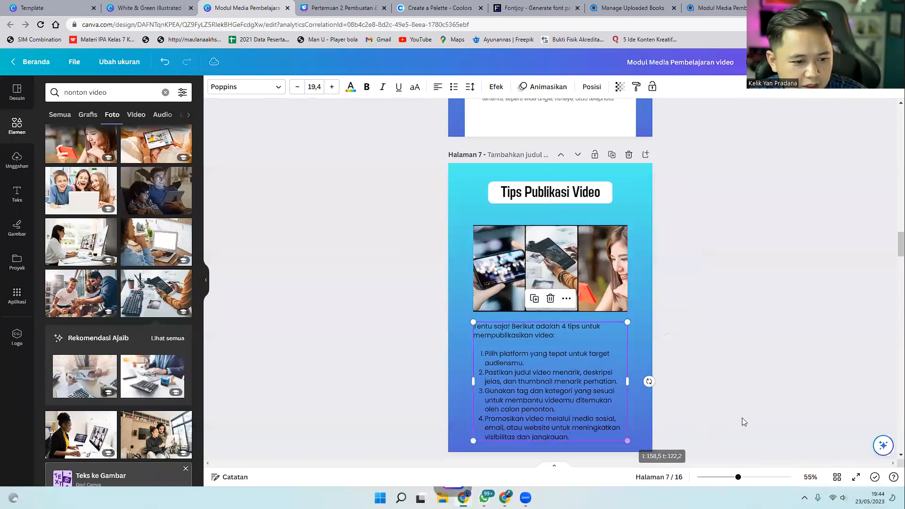
pyautogui.click(700, 414)
# Reduce the tips text to font size 16,4 and shift it slightly down from the photo frame.
pyautogui.click(580, 410)
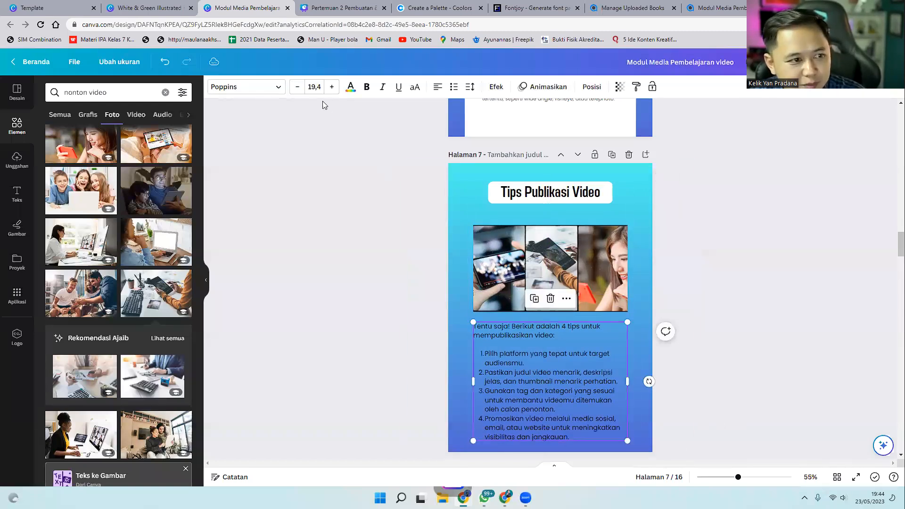
pyautogui.click(297, 89)
pyautogui.click(297, 89)
pyautogui.click(297, 90)
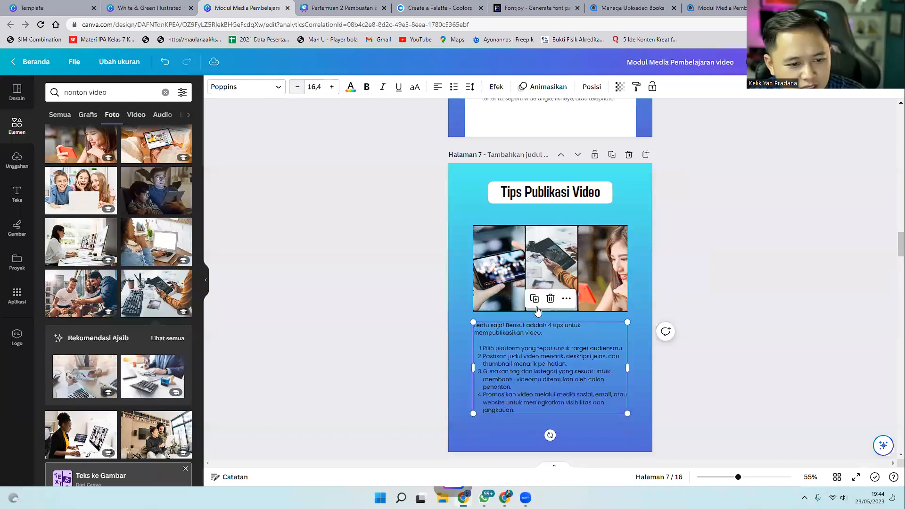
pyautogui.moveTo(535, 354); pyautogui.dragTo(535, 360)
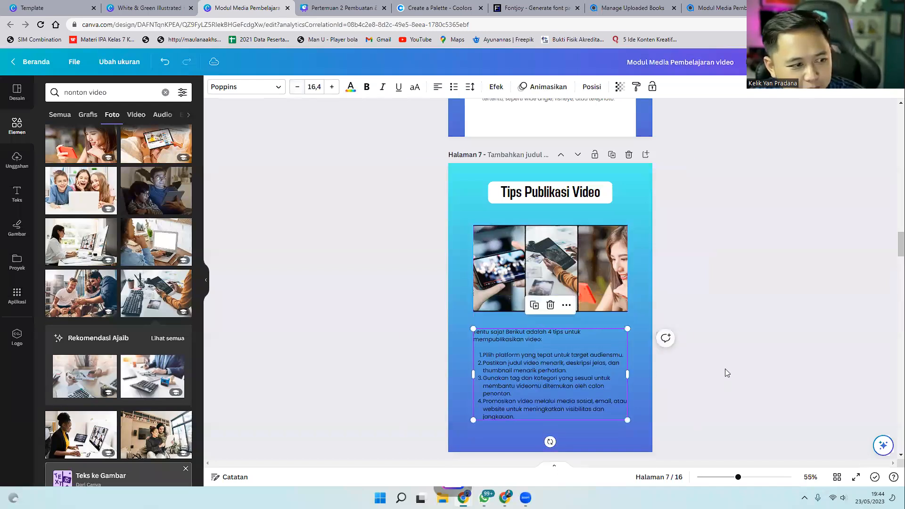
pyautogui.click(723, 368)
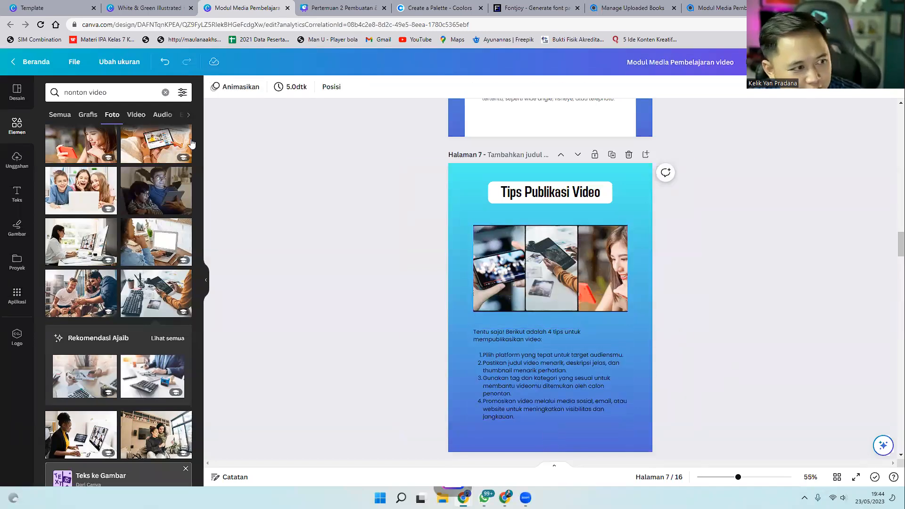
# Add a rounded square and enlarge it into a panel behind the tips text, matching the photo frame's width.
pyautogui.click(165, 92)
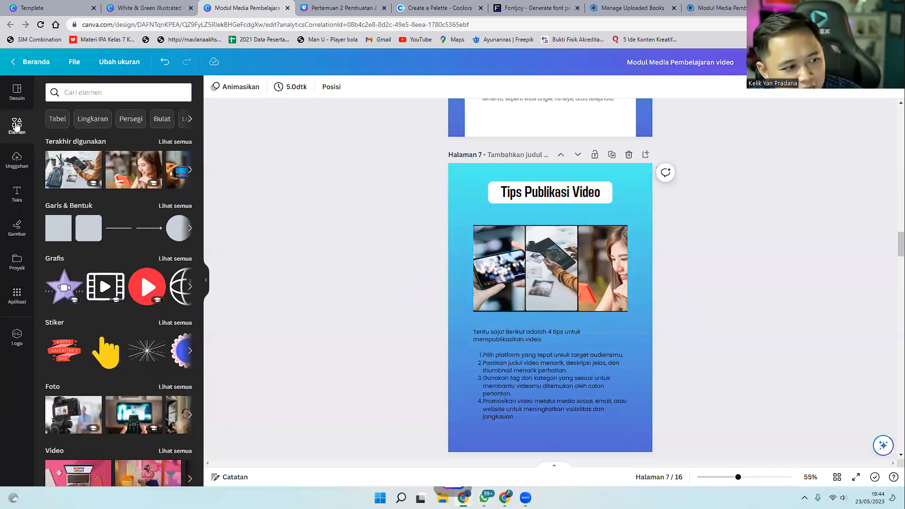
pyautogui.click(83, 238)
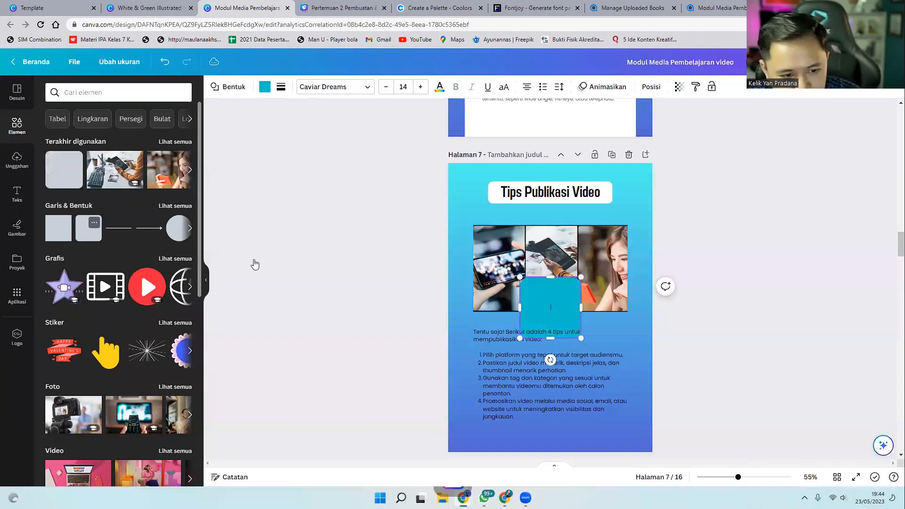
pyautogui.moveTo(539, 291); pyautogui.dragTo(492, 321)
pyautogui.moveTo(500, 431); pyautogui.dragTo(504, 430)
pyautogui.moveTo(618, 401); pyautogui.dragTo(627, 402)
# Scale the tips text down to font size 14,5 and center it horizontally on the rounded panel.
pyautogui.click(561, 385)
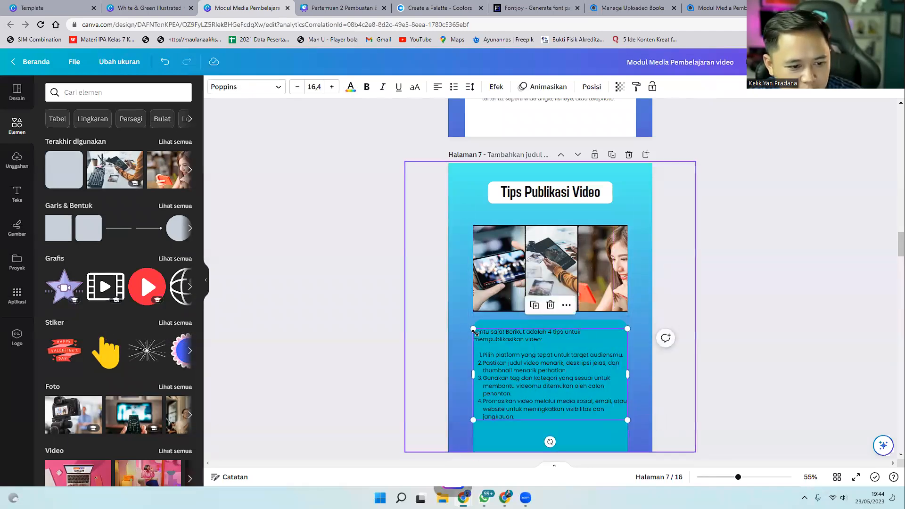
pyautogui.moveTo(473, 329); pyautogui.dragTo(491, 339)
pyautogui.moveTo(548, 381); pyautogui.dragTo(539, 375)
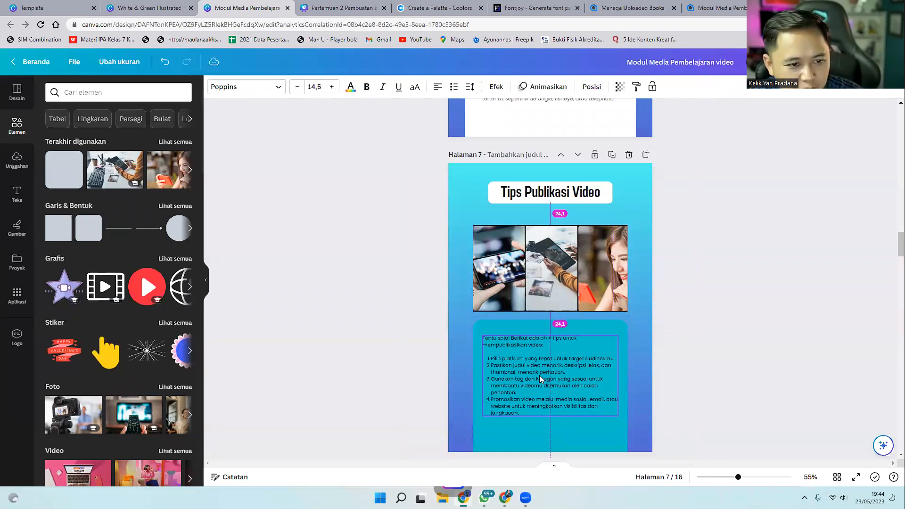
# Fill the rounded panel behind the tips text with white.
pyautogui.click(576, 429)
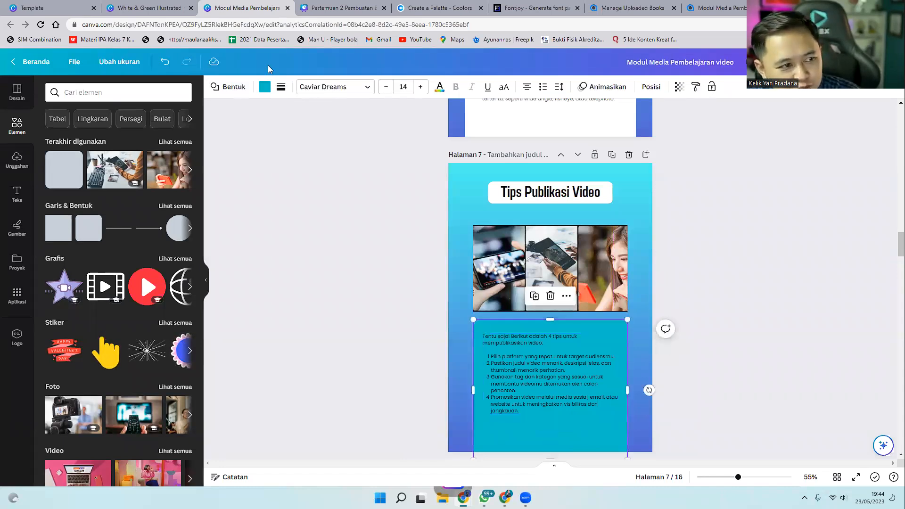
pyautogui.click(264, 88)
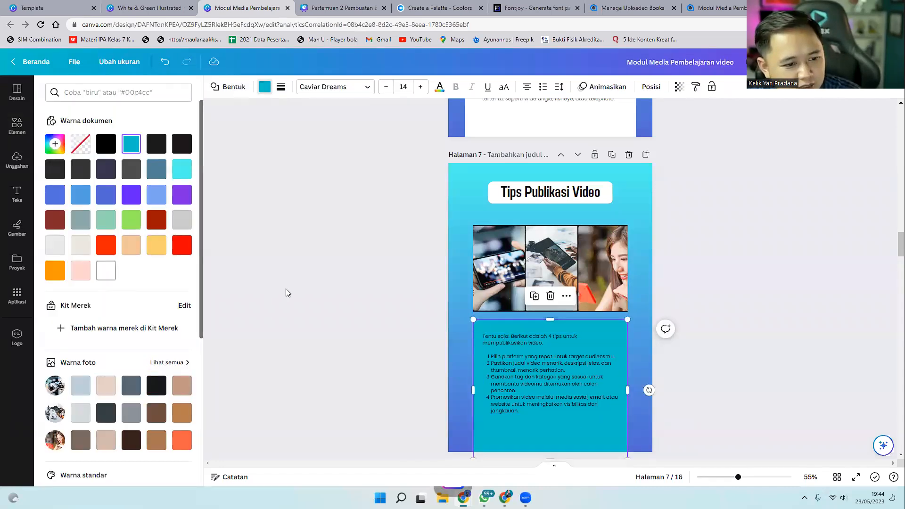
pyautogui.press('Escape')
pyautogui.press('Escape')
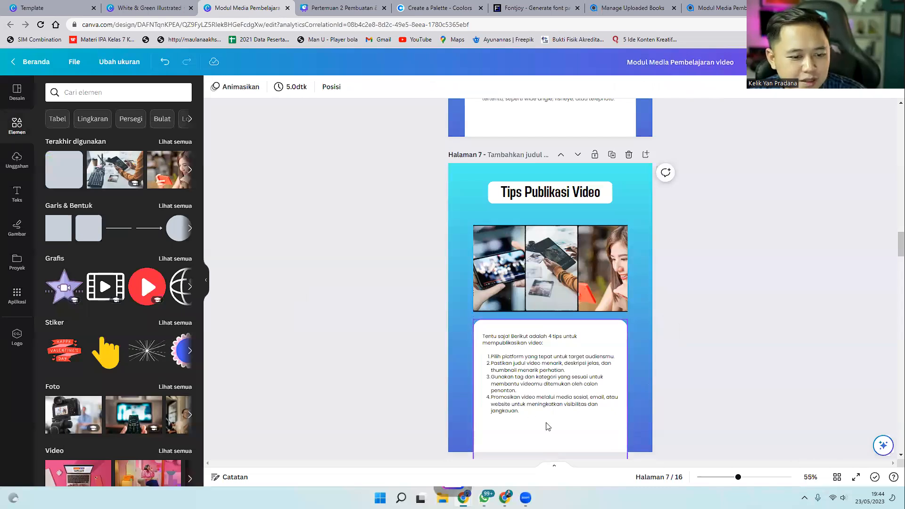
# Shorten the white panel from below so it ends just under the last line of the tips.
pyautogui.click(584, 424)
pyautogui.scroll(-2, 584, 424)
pyautogui.moveTo(551, 370); pyautogui.dragTo(550, 328)
pyautogui.click(707, 329)
pyautogui.scroll(2, 707, 330)
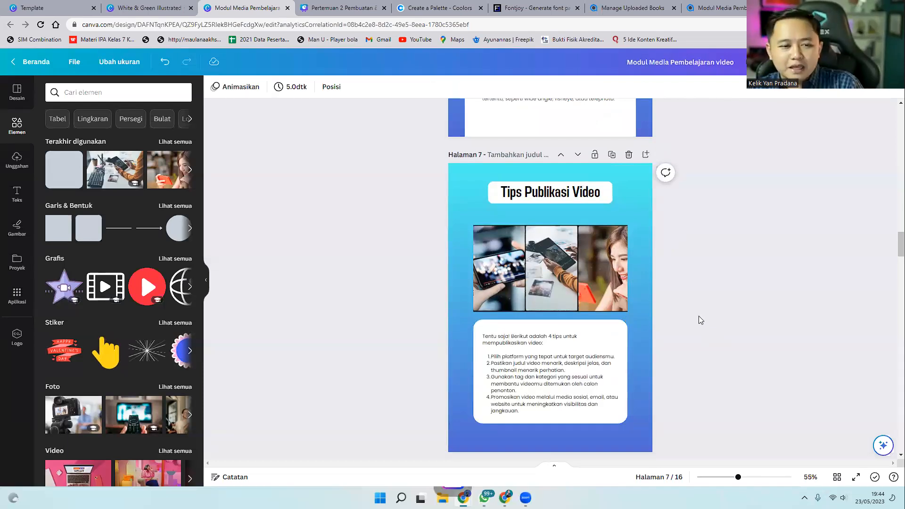
# Send the tips text one layer backward, behind the white panel.
pyautogui.click(584, 260)
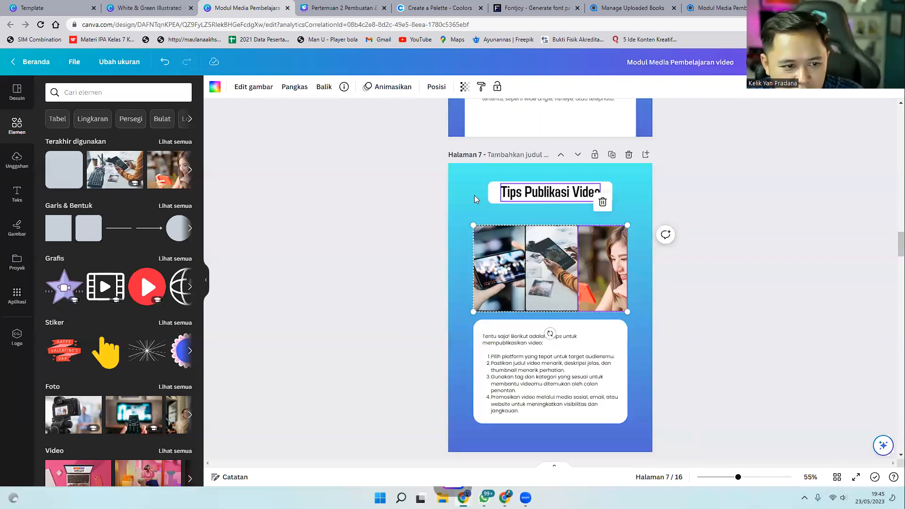
pyautogui.click(490, 193)
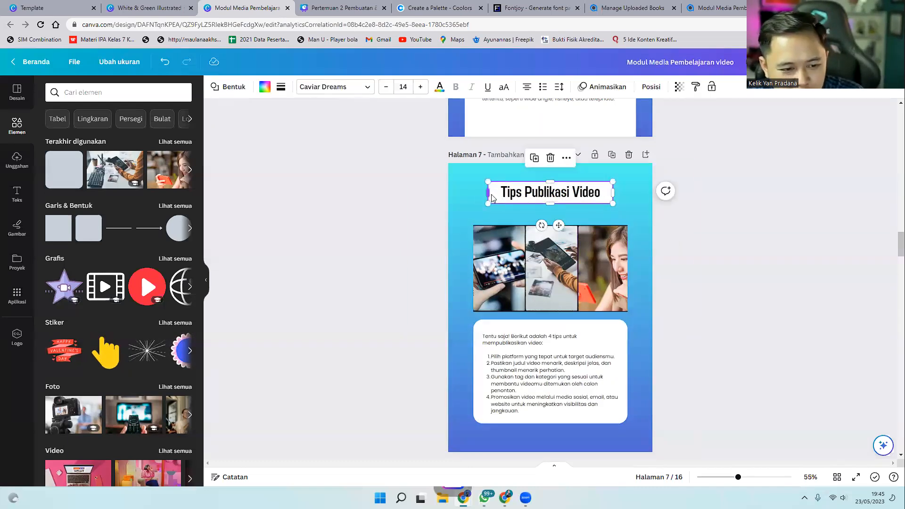
pyautogui.click(549, 351)
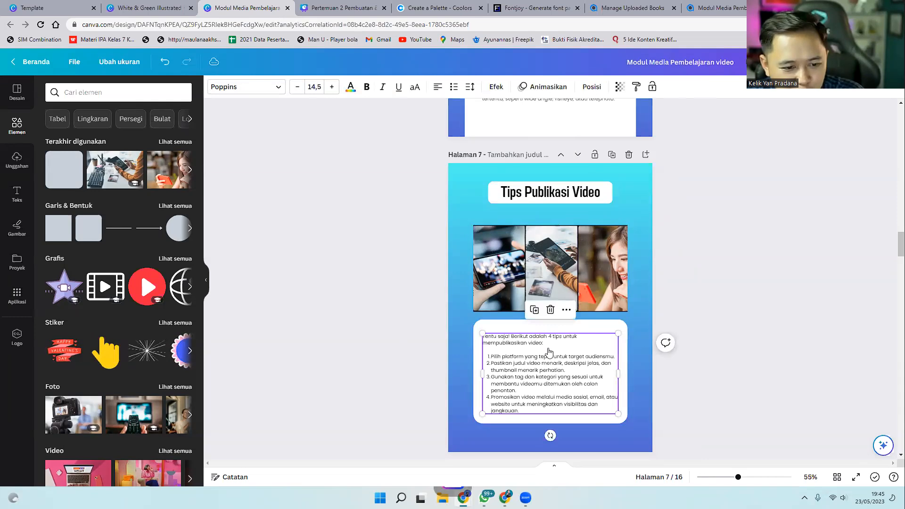
pyautogui.rightClick(603, 383)
pyautogui.moveTo(659, 385)
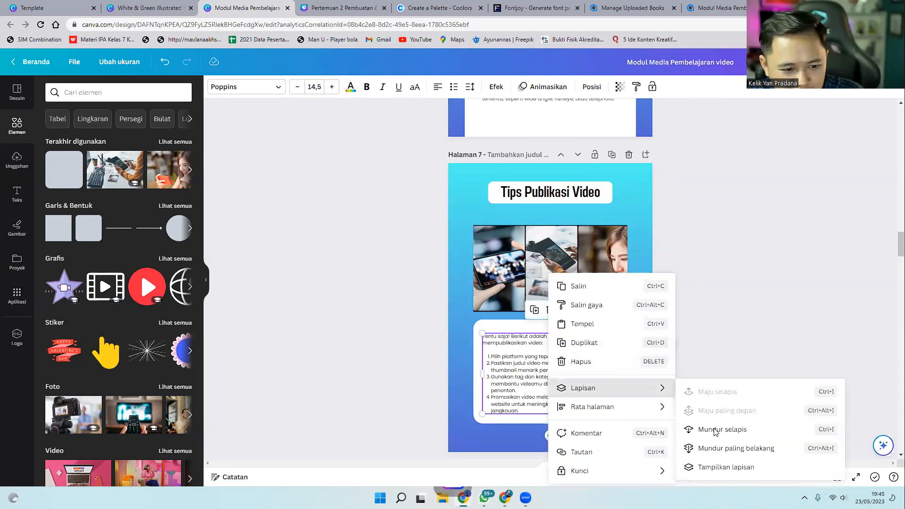
pyautogui.click(714, 428)
pyautogui.click(712, 386)
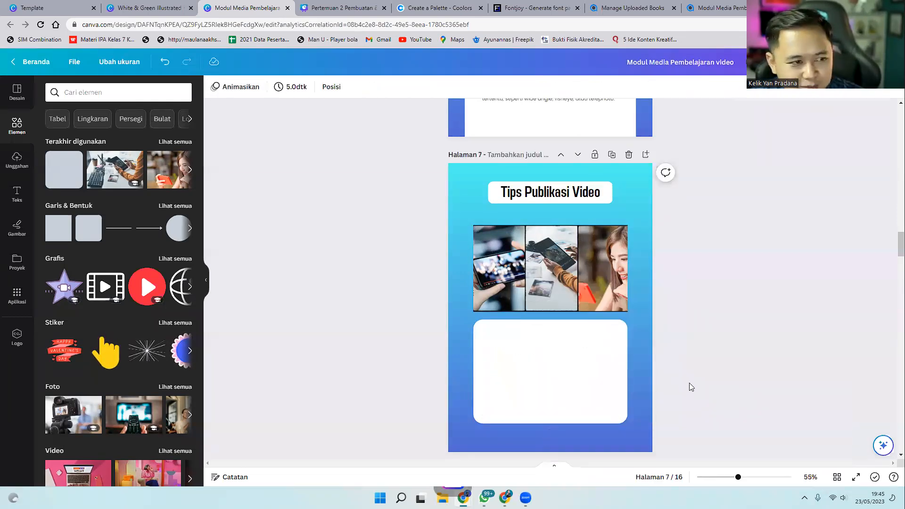
# Send the white rounded panel on page 7 one layer backward, behind the tips text.
pyautogui.click(548, 365)
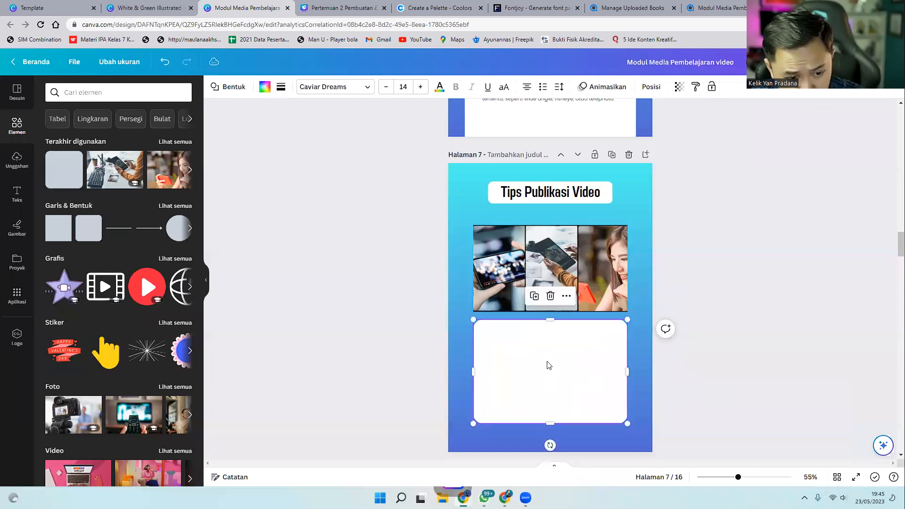
pyautogui.rightClick(585, 354)
pyautogui.moveTo(650, 354)
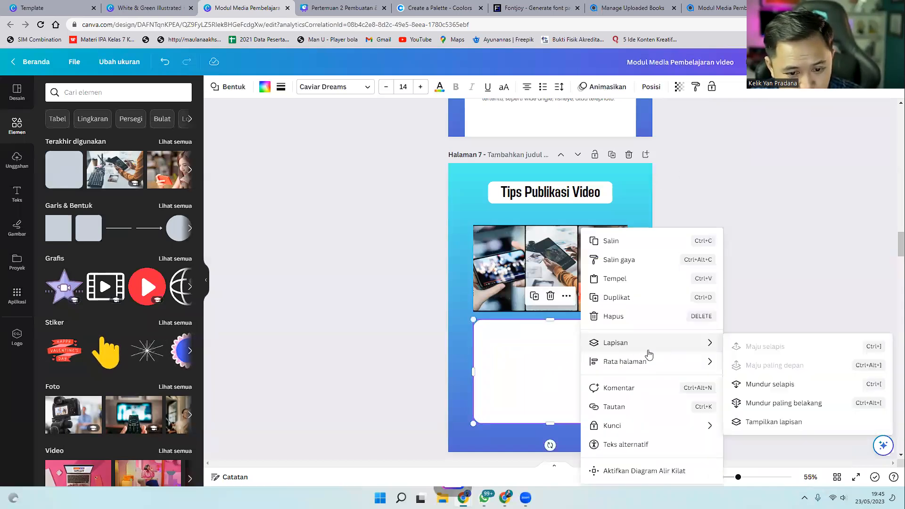
pyautogui.click(778, 390)
pyautogui.click(711, 369)
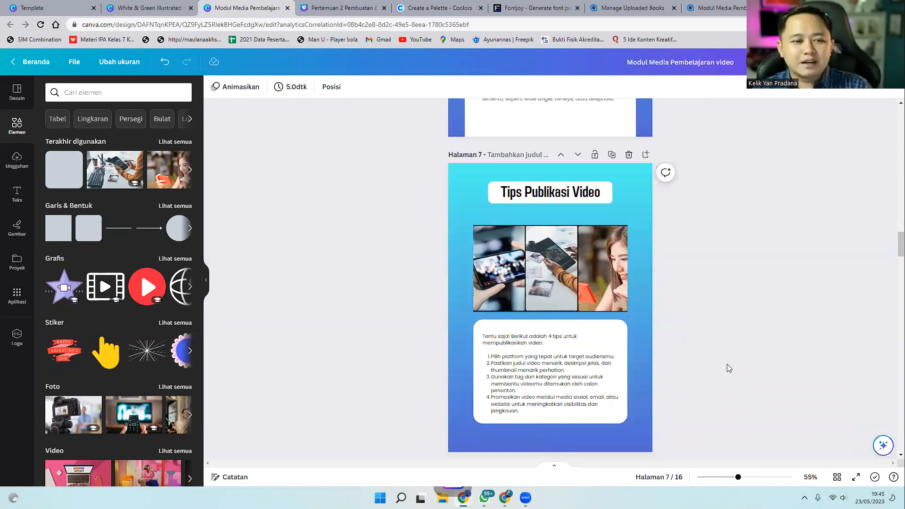
# Review the module pages around "Tips Publikasi Video", checking the heading and schedule entries on the "Jadwal Kelas" page.
pyautogui.scroll(1, 729, 368)
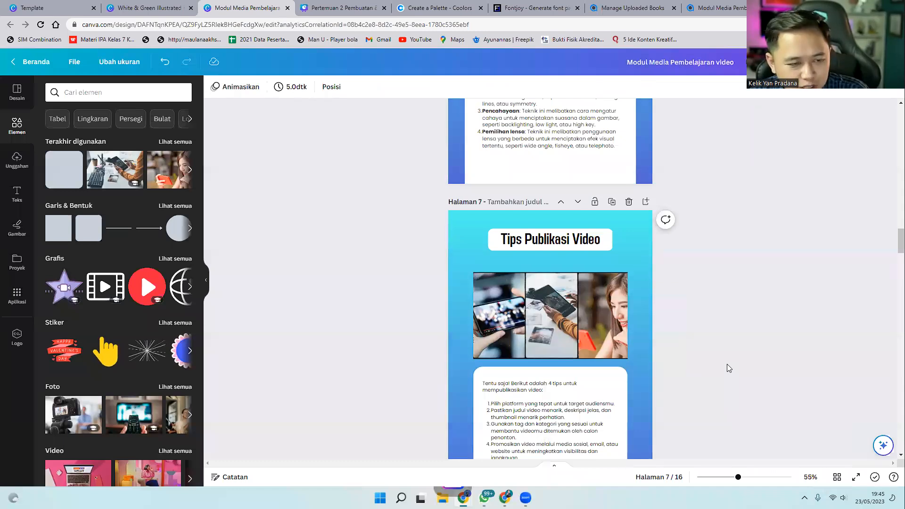
pyautogui.scroll(-15, 726, 361)
pyautogui.scroll(8, 668, 361)
pyautogui.click(516, 228)
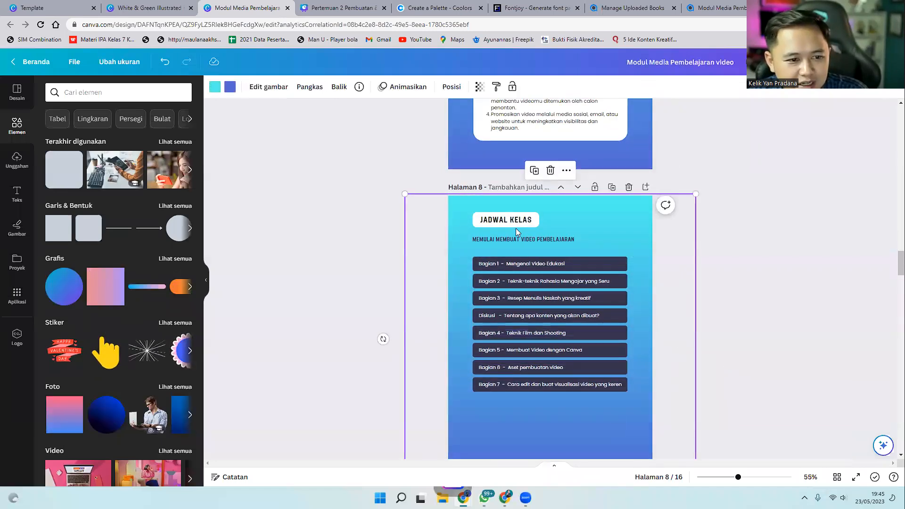
pyautogui.click(514, 221)
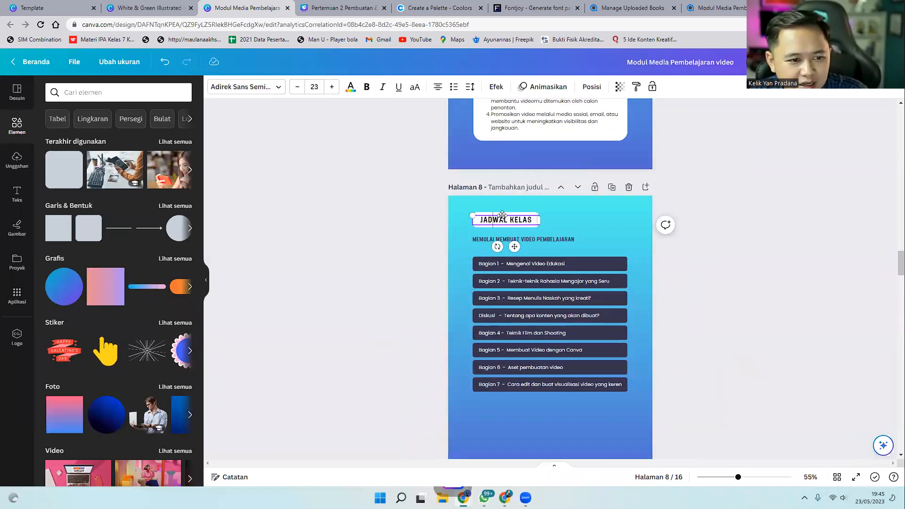
pyautogui.click(519, 227)
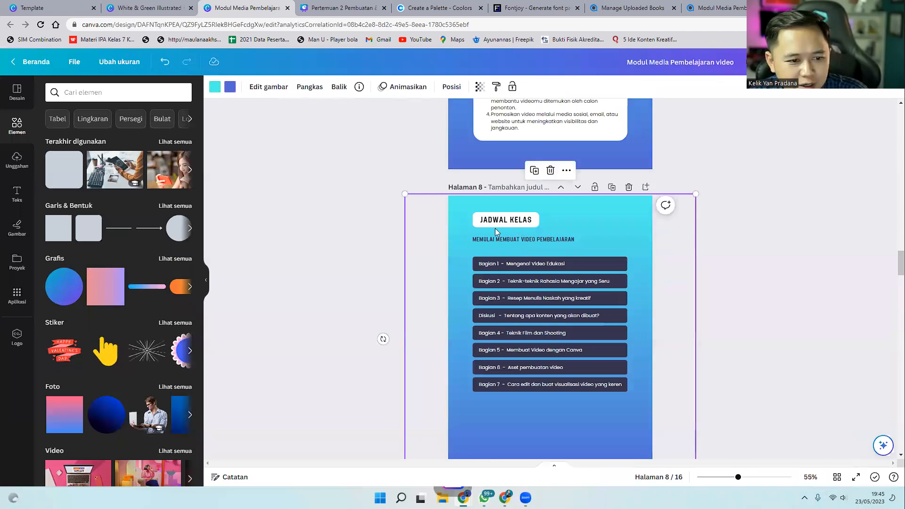
pyautogui.click(575, 259)
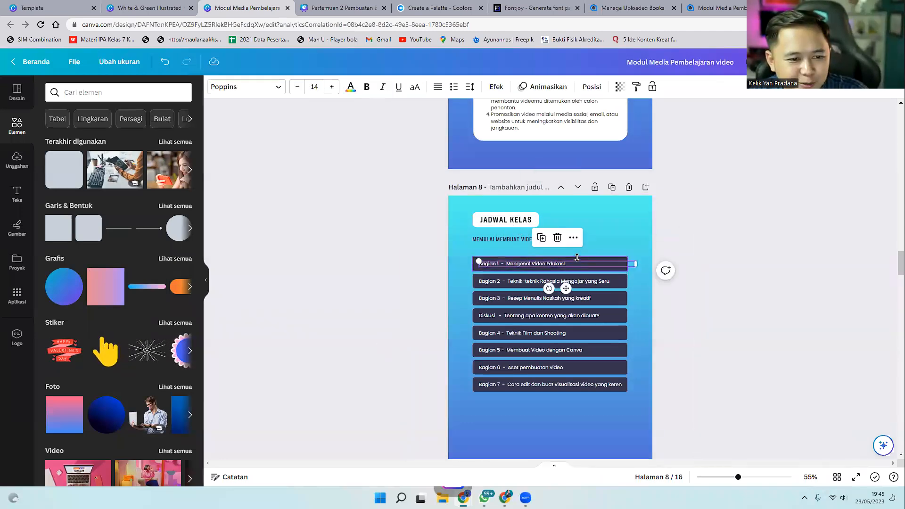
pyautogui.click(584, 278)
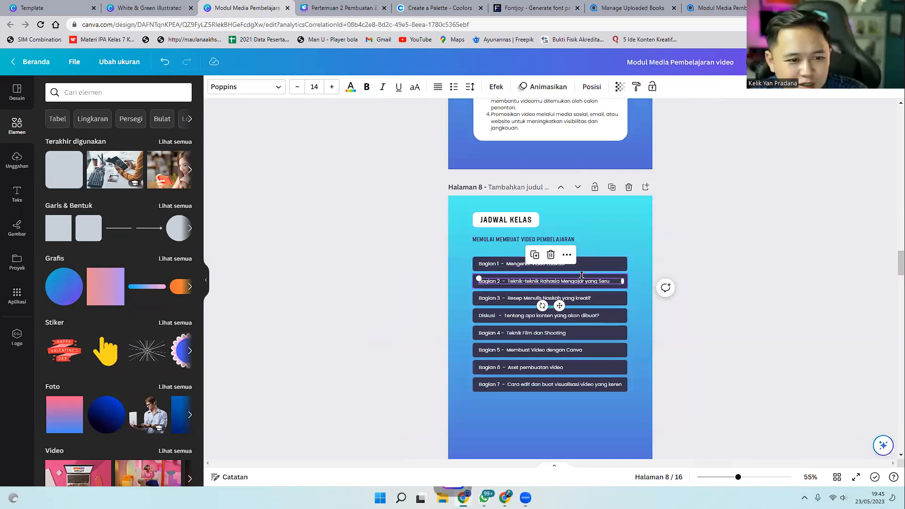
pyautogui.click(597, 297)
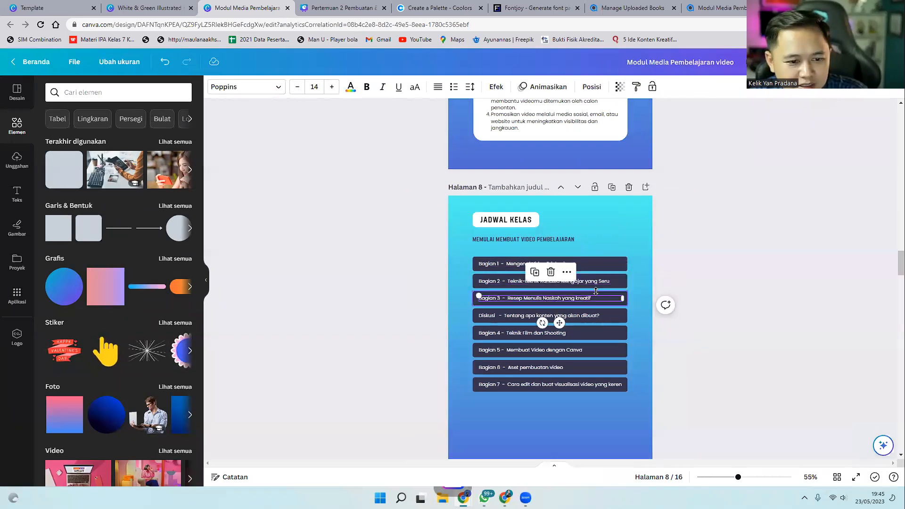
pyautogui.press('Escape')
pyautogui.click(758, 302)
pyautogui.scroll(-8, 746, 302)
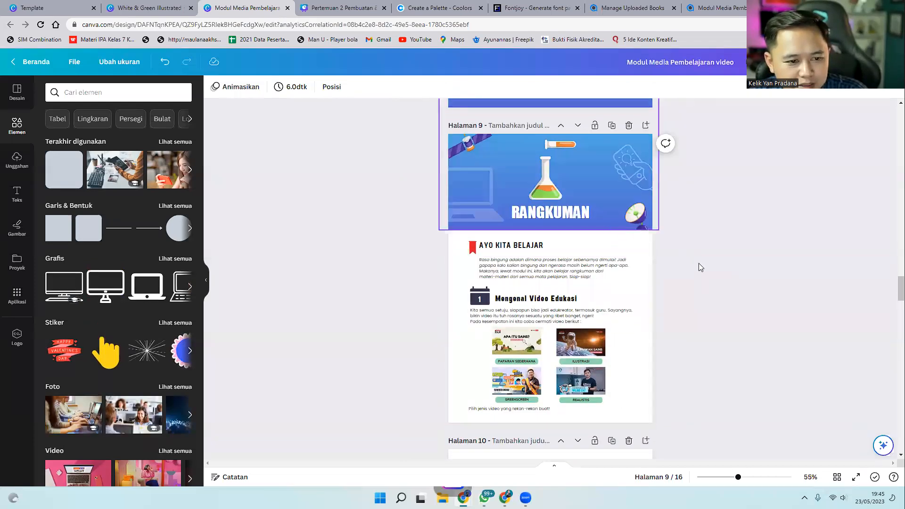
pyautogui.scroll(10, 698, 297)
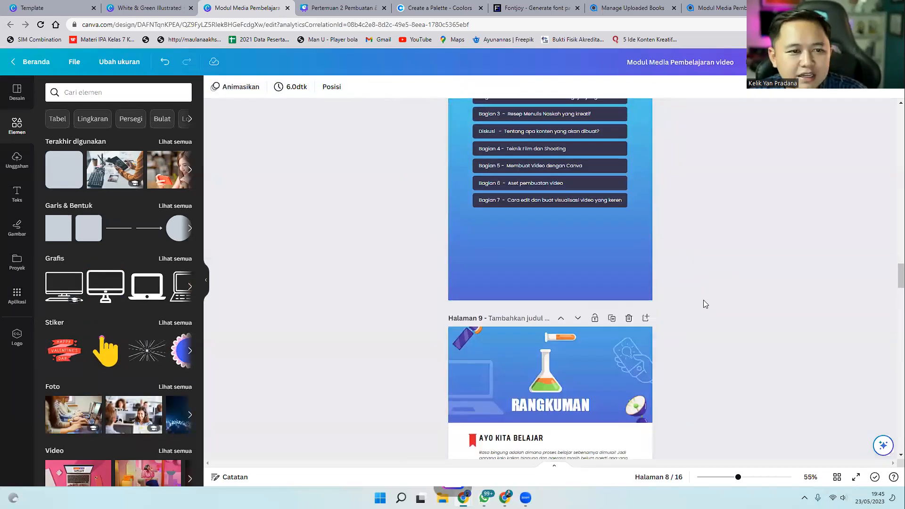
pyautogui.scroll(1, 703, 299)
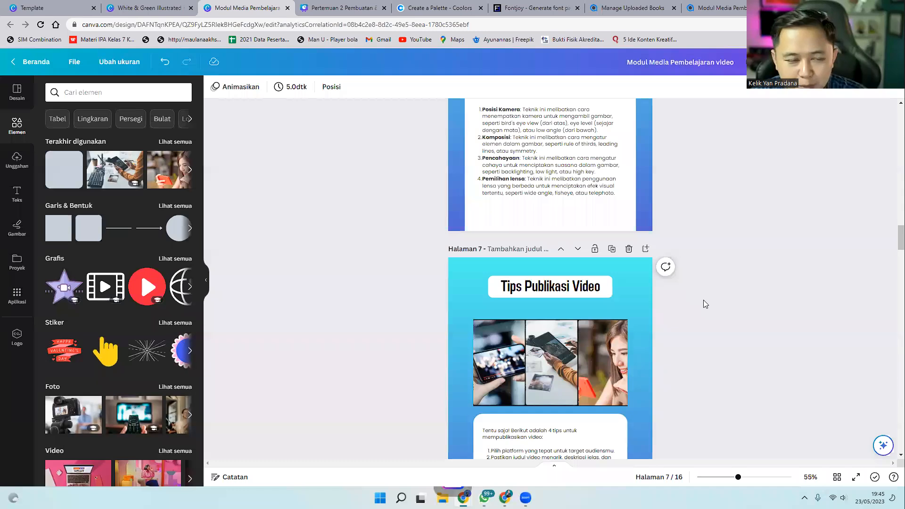
pyautogui.scroll(10, 703, 300)
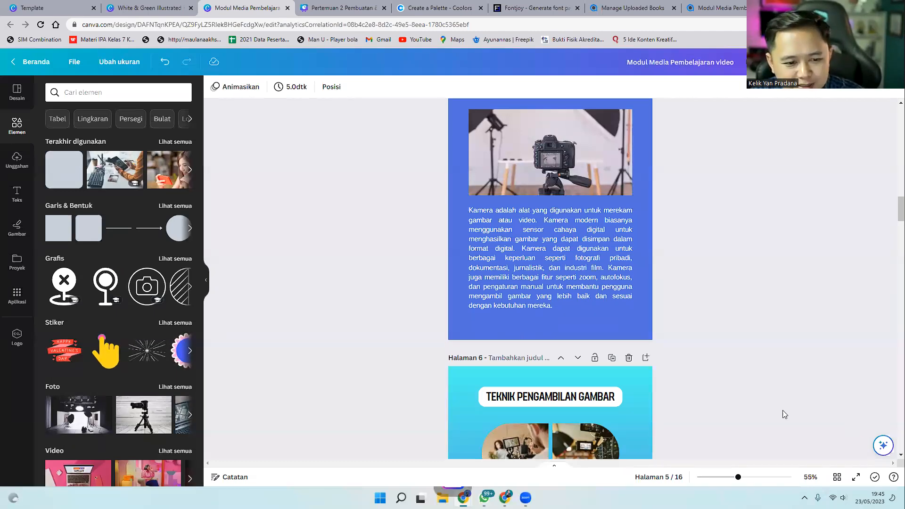
# Nudge the tips text on the "Tips Publikasi Video" page slightly upward inside the white panel.
pyautogui.scroll(-10, 722, 386)
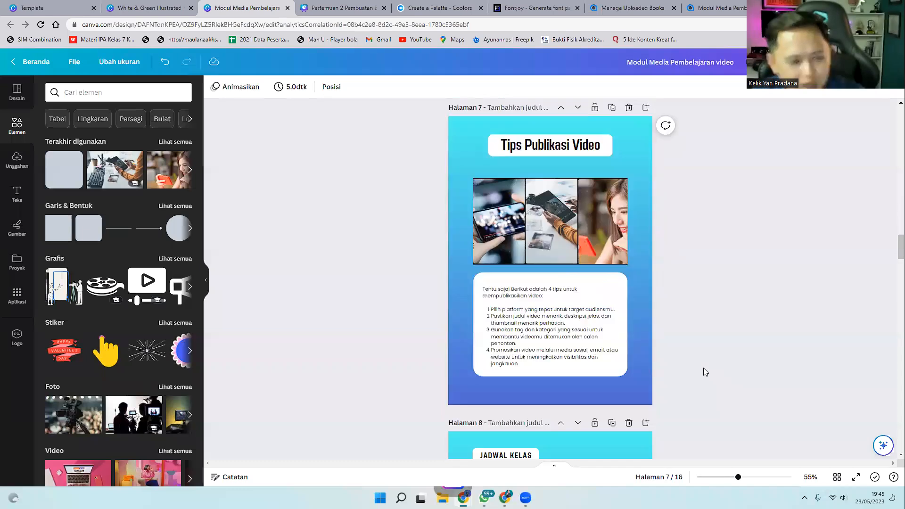
pyautogui.moveTo(556, 345); pyautogui.dragTo(557, 343)
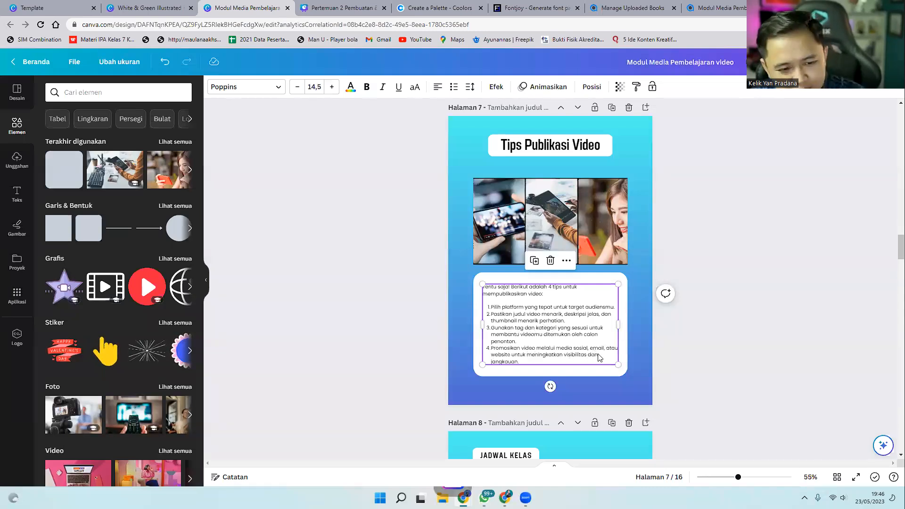
pyautogui.click(722, 354)
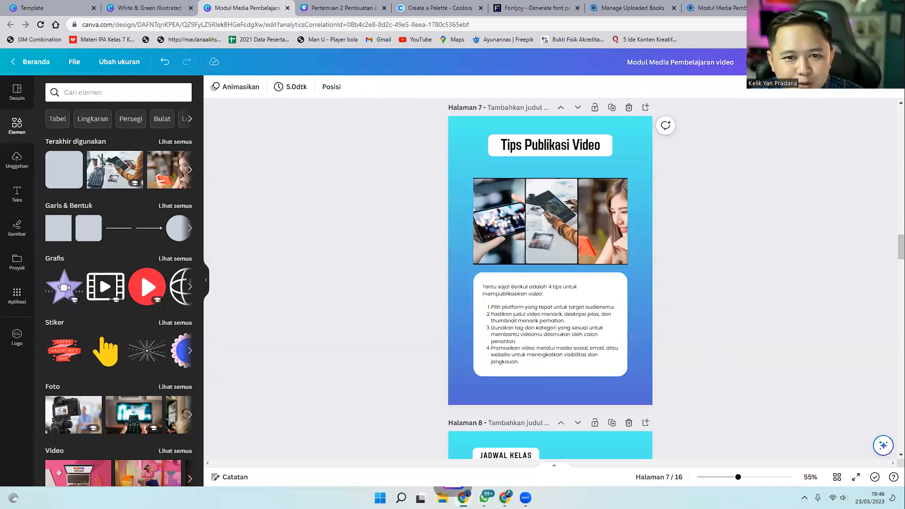
# Download all 16 pages of the module as a PDF Standar file.
pyautogui.click(839, 61)
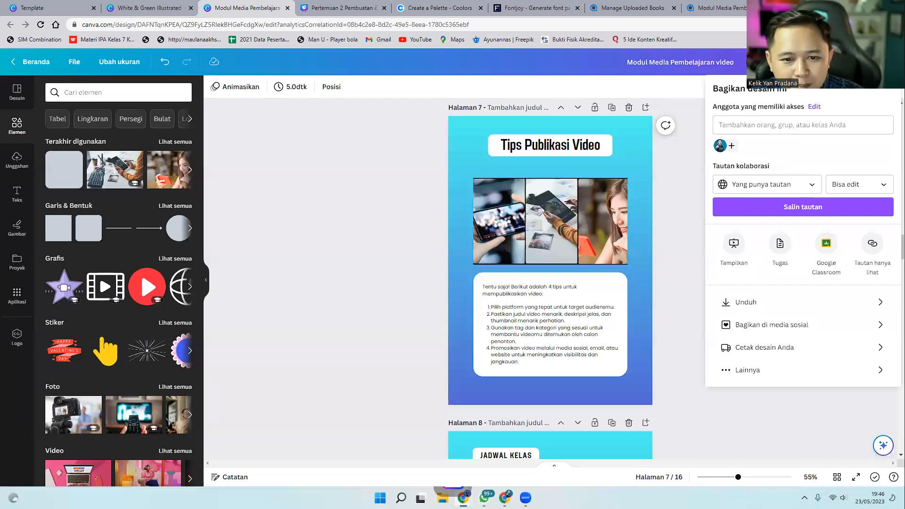
pyautogui.click(810, 302)
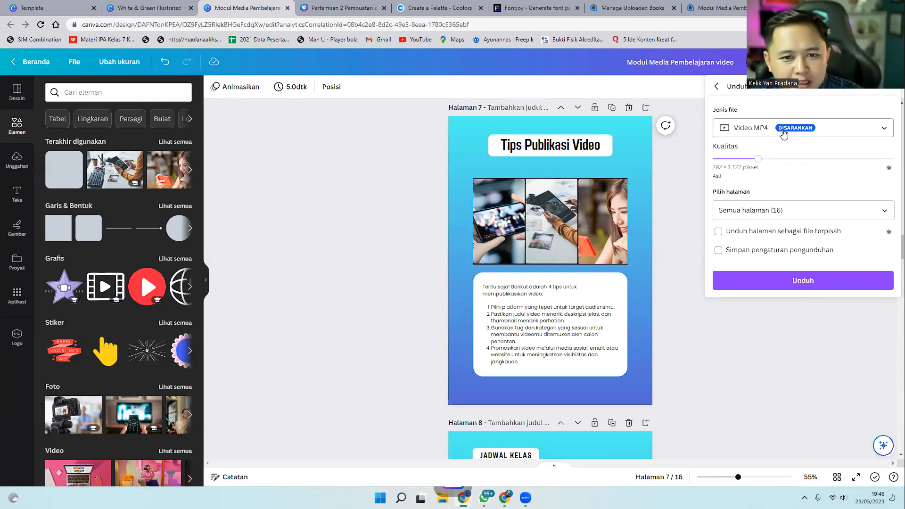
pyautogui.click(766, 128)
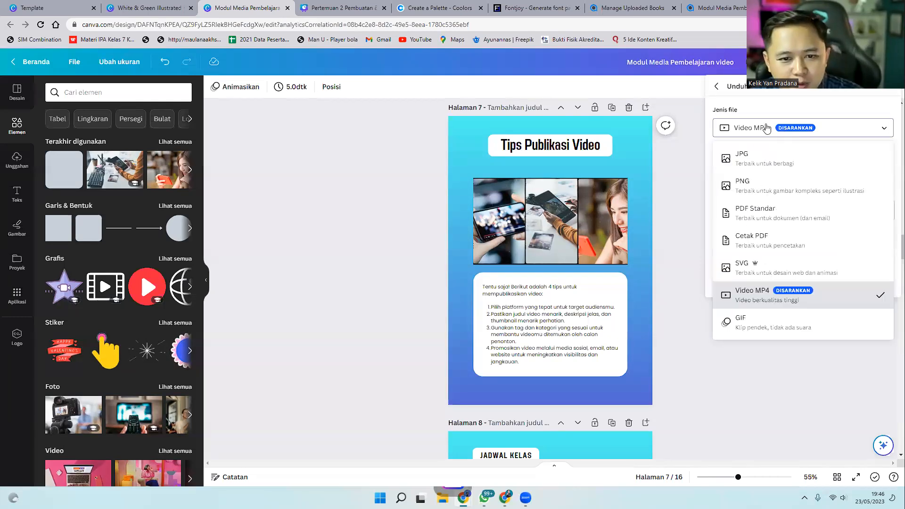
pyautogui.click(758, 213)
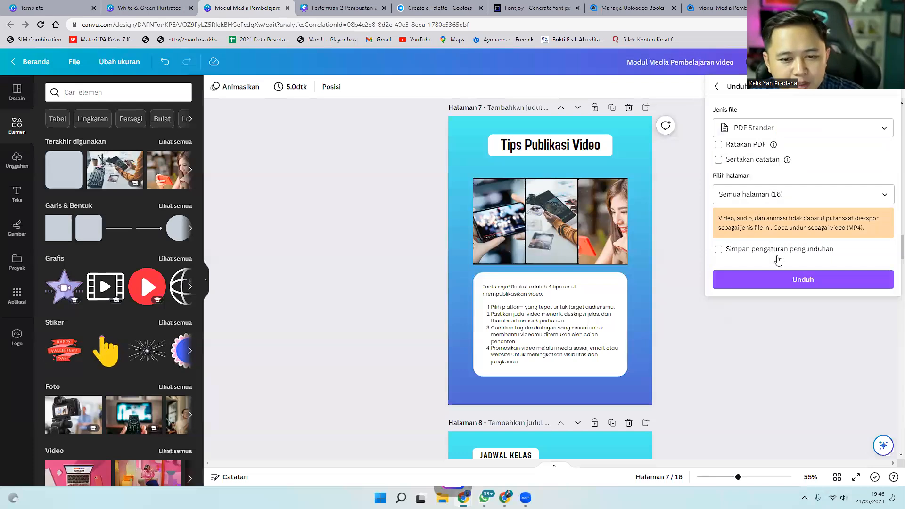
pyautogui.click(778, 280)
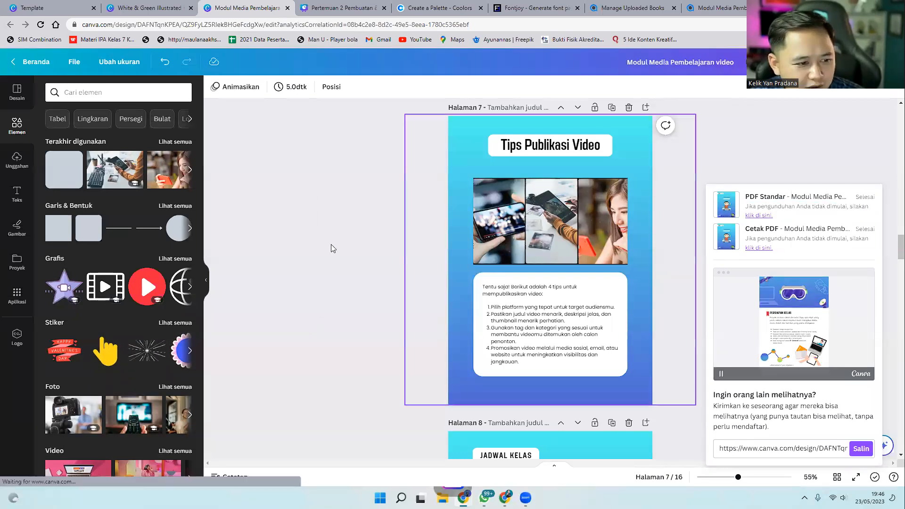
pyautogui.click(448, 290)
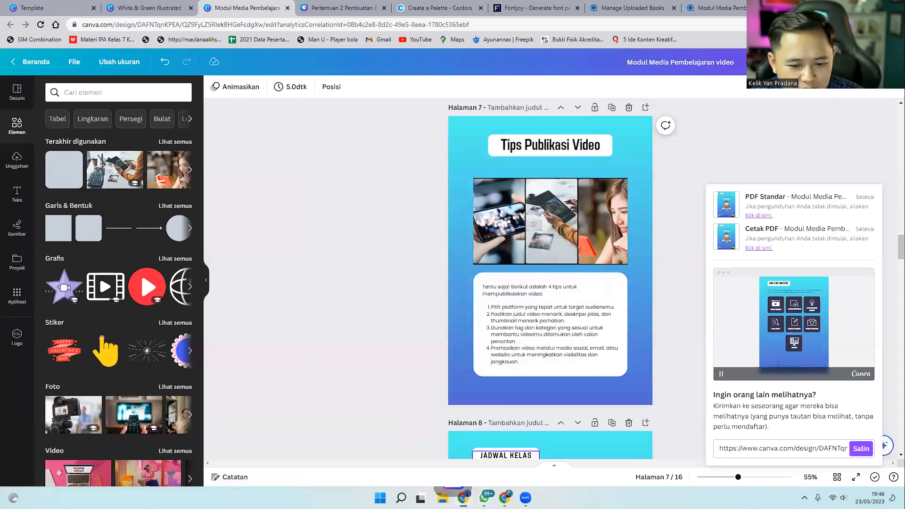
# Switch to Internet Download Manager and open the downloaded file "Modul Media Pembelajaran video_2.pdf".
pyautogui.click(805, 498)
pyautogui.click(804, 452)
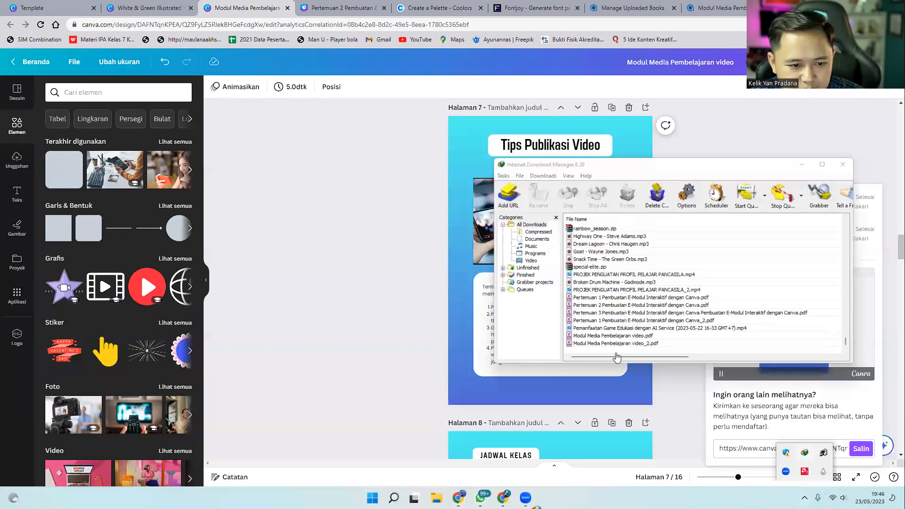
pyautogui.click(511, 300)
pyautogui.doubleClick(632, 348)
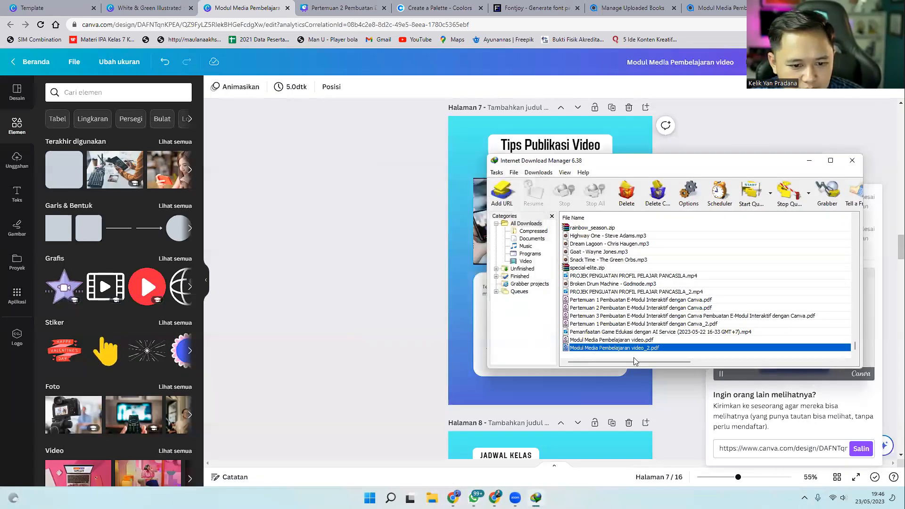
pyautogui.click(702, 354)
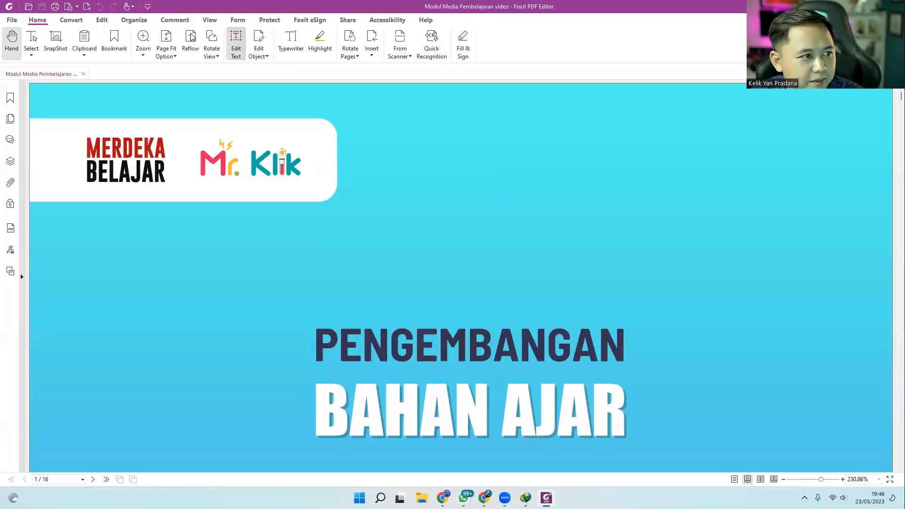
# Examine the exported PDF's pages from the cover through "Tips Publikasi Video", checking their layout and text.
pyautogui.scroll(-15, 440, 220)
pyautogui.scroll(-15, 440, 220)
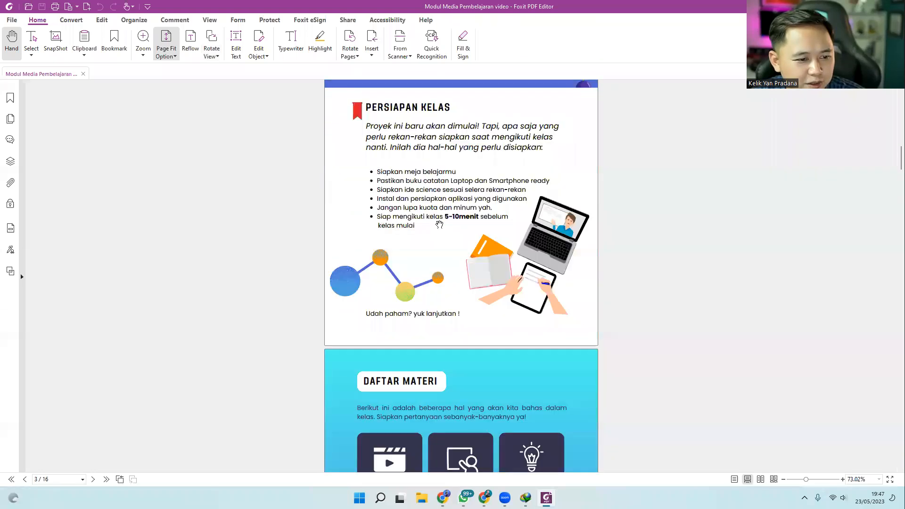
pyautogui.scroll(-2, 437, 229)
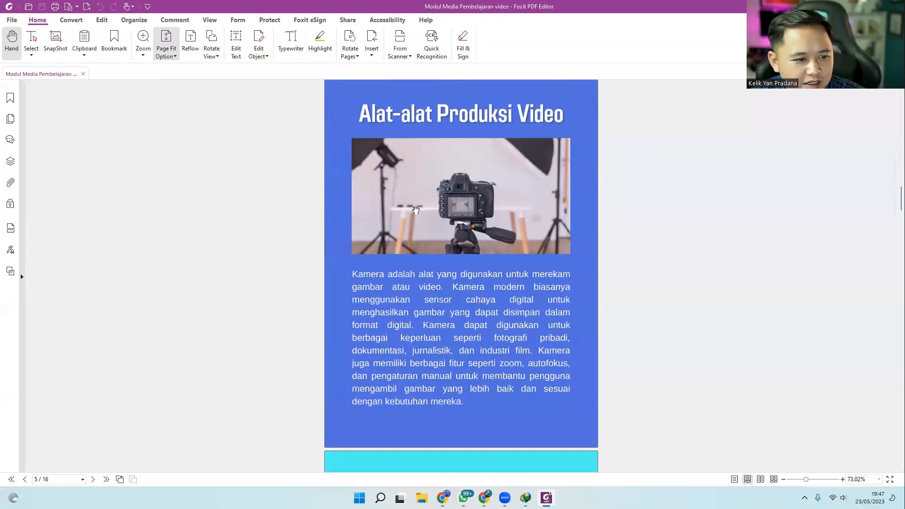
pyautogui.scroll(-20, 426, 280)
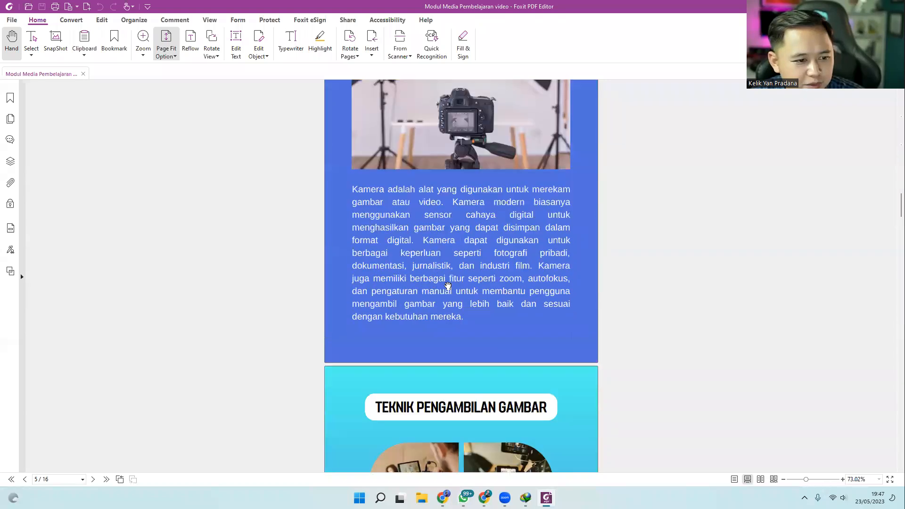
pyautogui.scroll(-1, 471, 363)
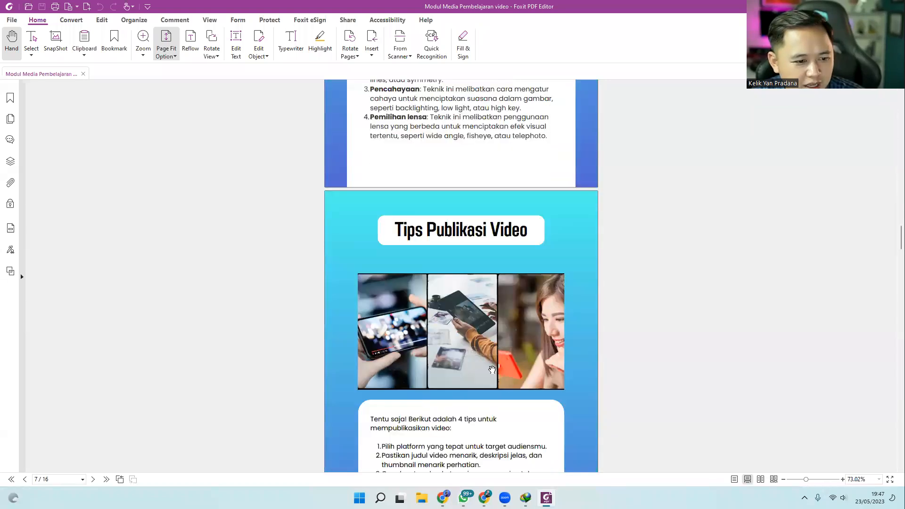
pyautogui.scroll(-2, 483, 373)
pyautogui.scroll(10, 483, 374)
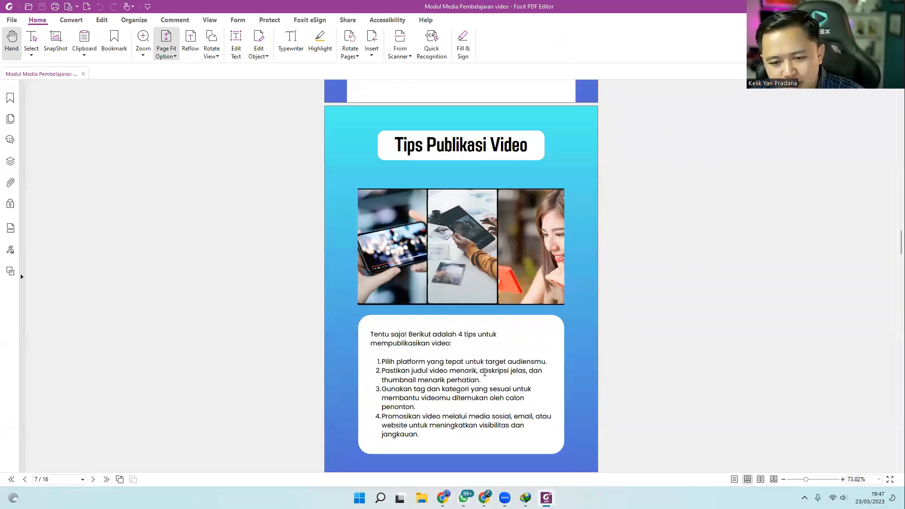
pyautogui.scroll(8, 484, 376)
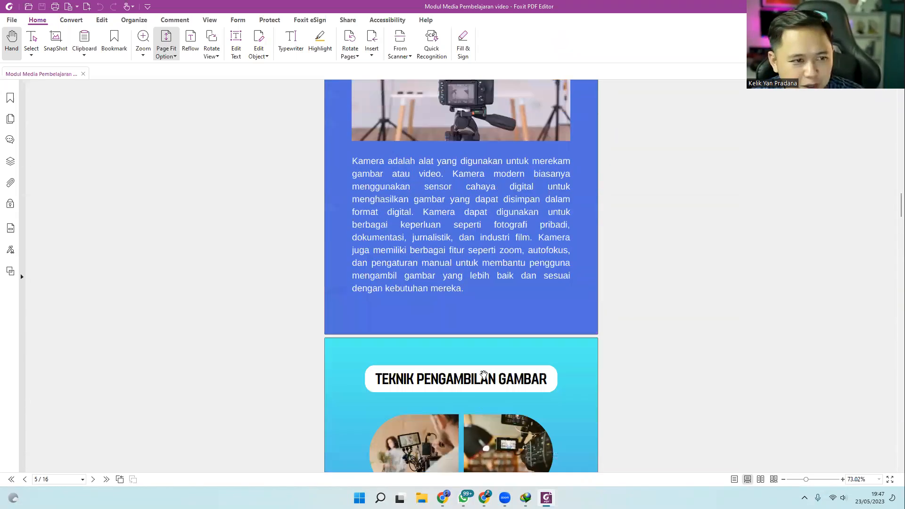
pyautogui.scroll(1, 619, 295)
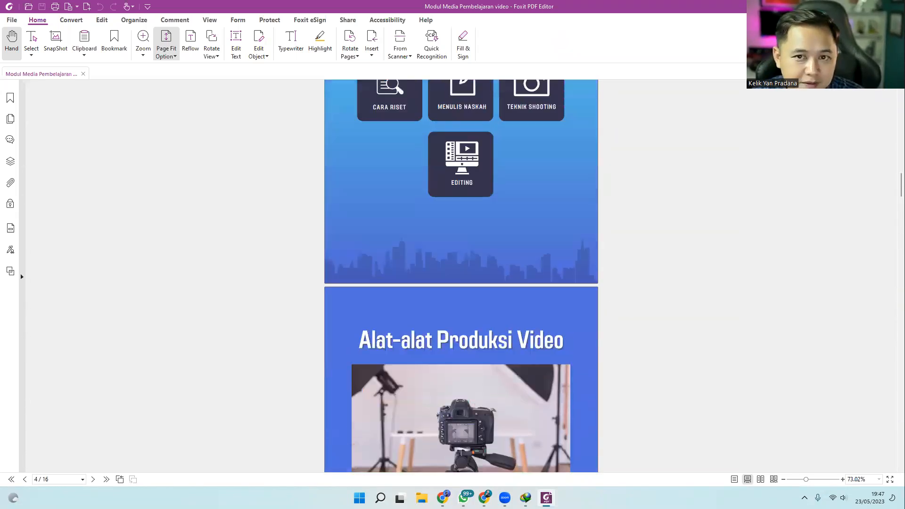
# Close the exported PDF, its file properties and the download manager to return to the module design.
pyautogui.click(893, 6)
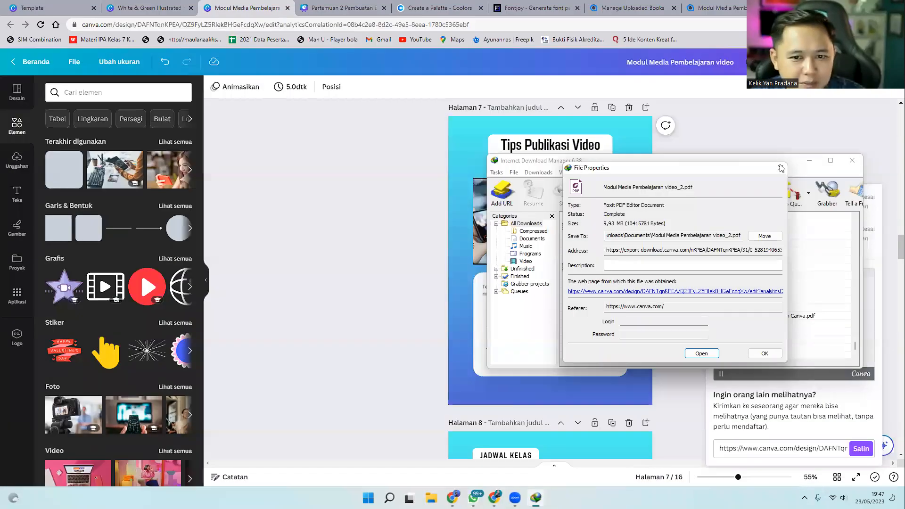
pyautogui.click(780, 168)
pyautogui.click(854, 160)
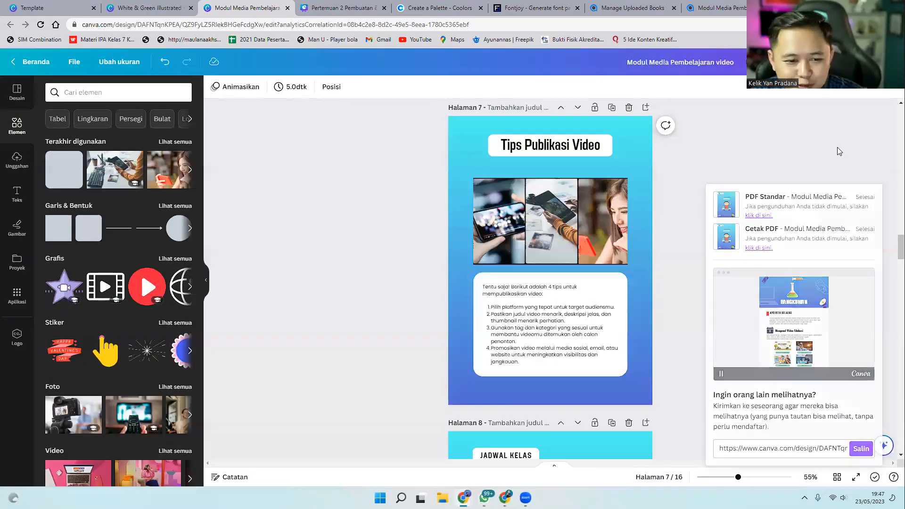
# Dismiss the finished download notice and switch to the AnyFlip site's home page.
pyautogui.click(837, 148)
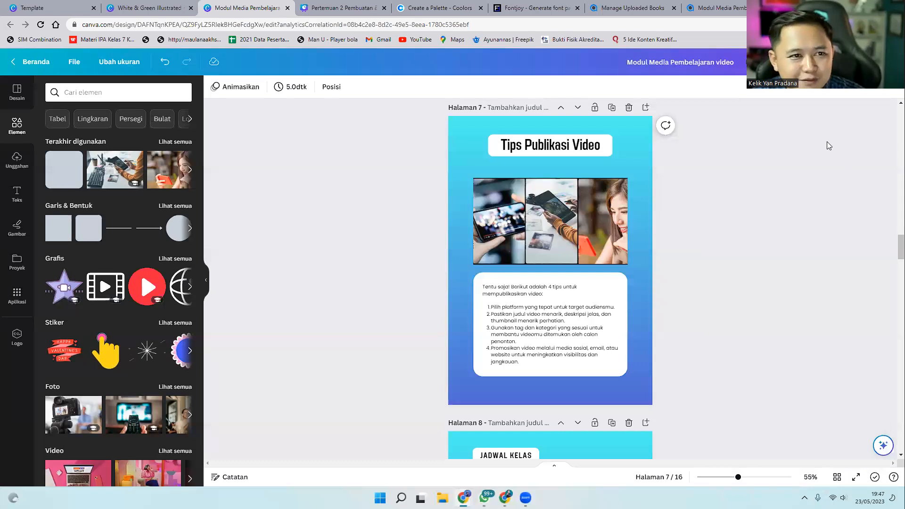
pyautogui.click(603, 8)
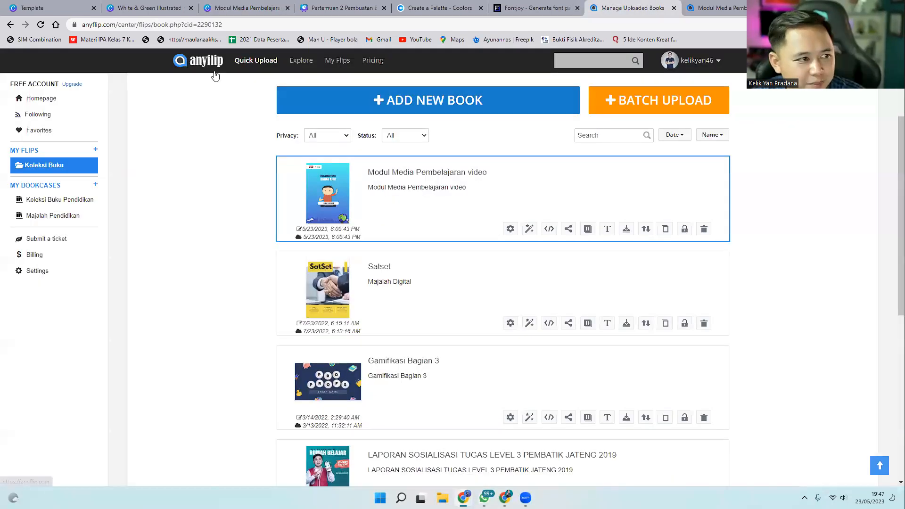
pyautogui.click(206, 67)
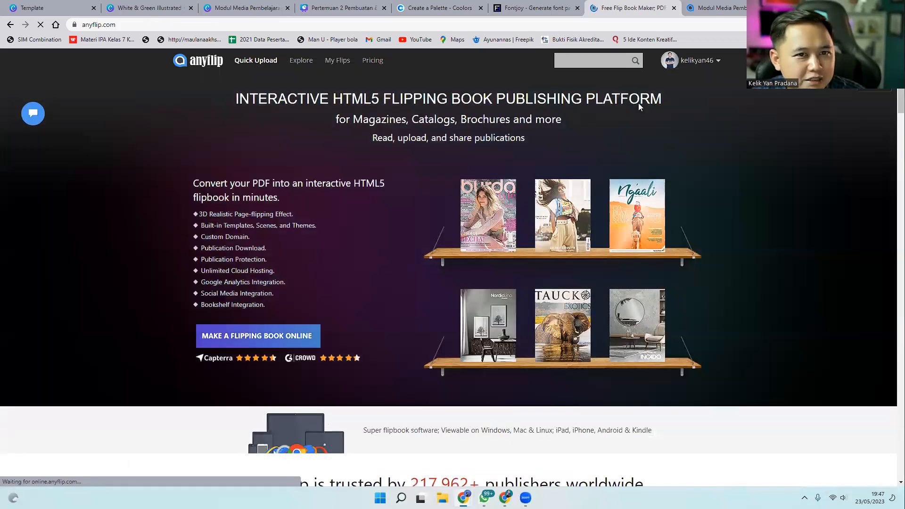
# Switch to the published "Modul Media Pembelajaran video" flipbook and examine its pages from the cover to the final spread.
pyautogui.hotkey('ctrl', 'Tab')
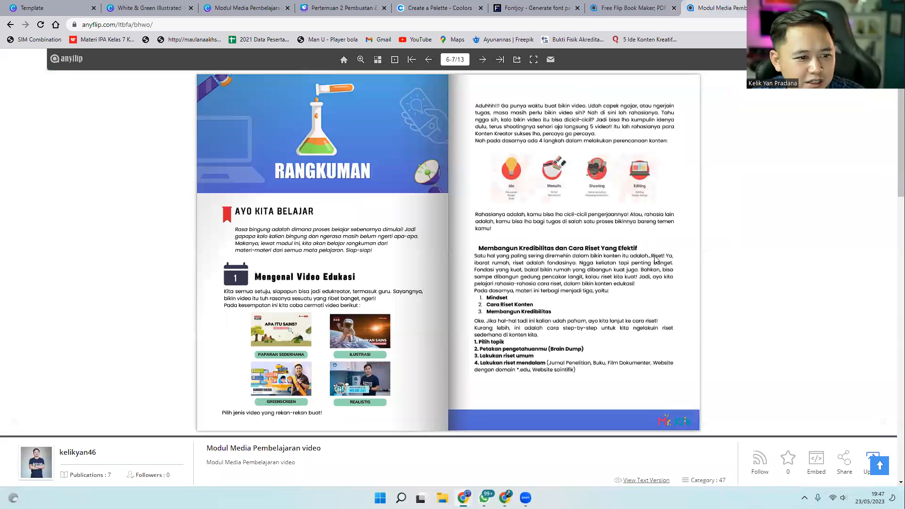
pyautogui.moveTo(346, 265); pyautogui.dragTo(692, 263)
pyautogui.moveTo(284, 259); pyautogui.dragTo(125, 262)
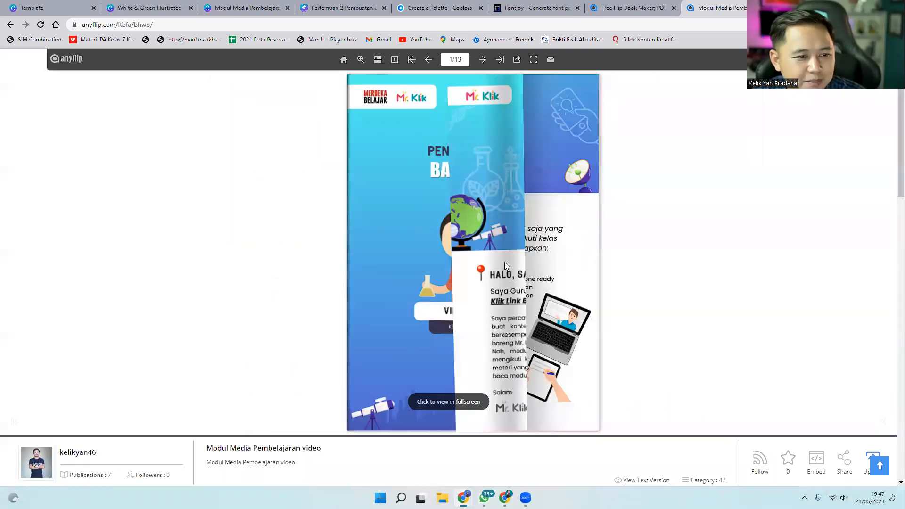
pyautogui.moveTo(610, 257); pyautogui.dragTo(202, 262)
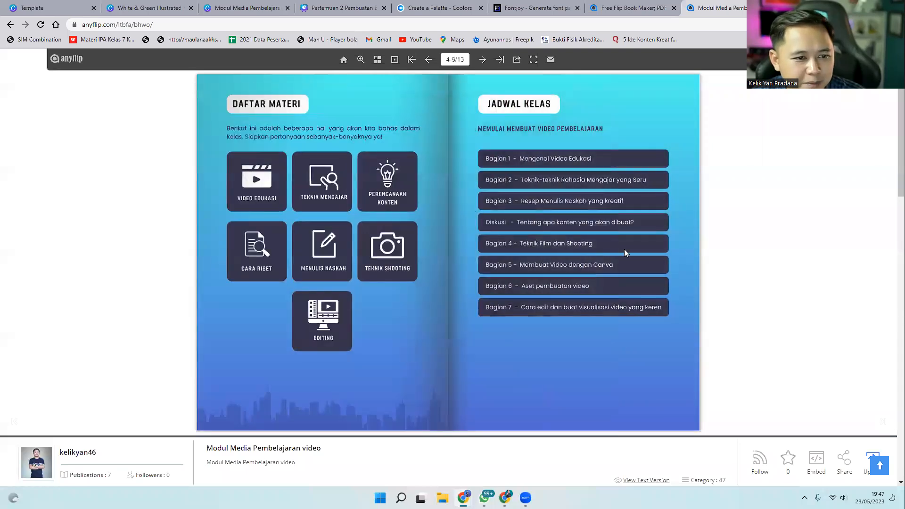
pyautogui.moveTo(292, 255); pyautogui.dragTo(257, 256)
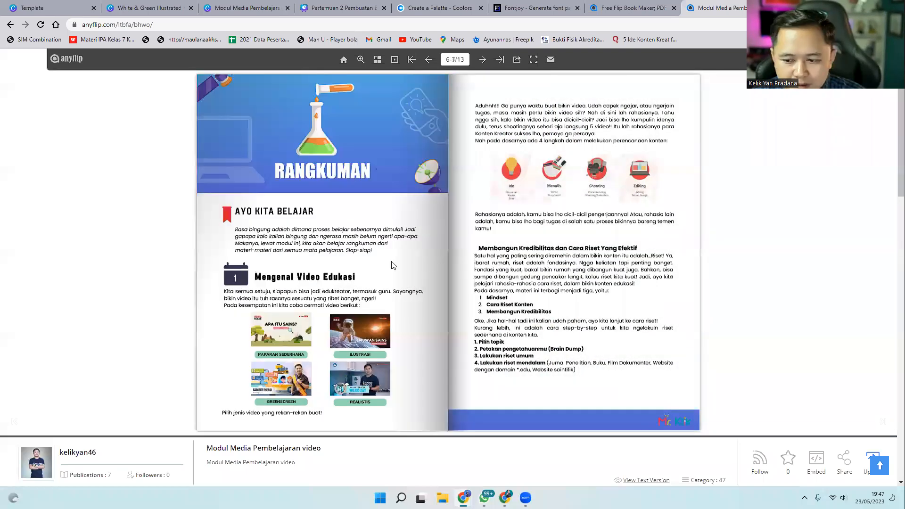
pyautogui.moveTo(568, 268); pyautogui.dragTo(258, 272)
pyautogui.moveTo(363, 272); pyautogui.dragTo(205, 273)
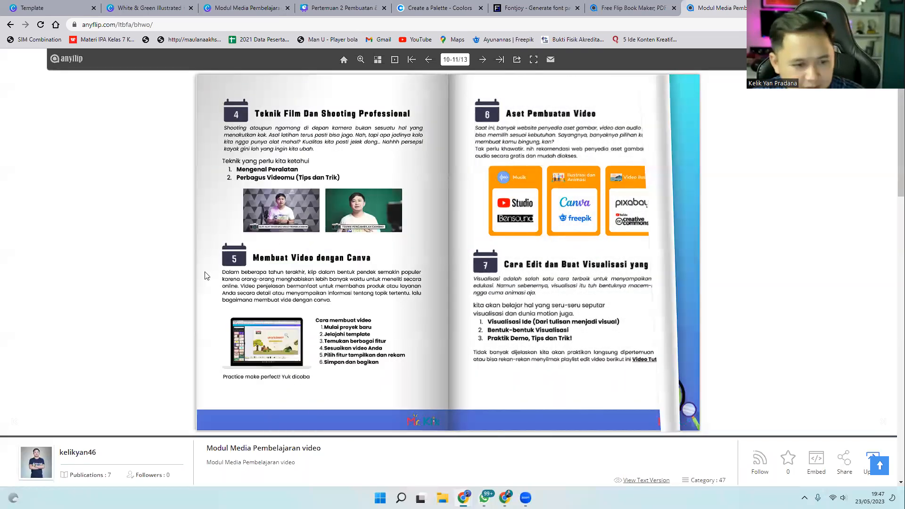
pyautogui.moveTo(527, 272); pyautogui.dragTo(333, 274)
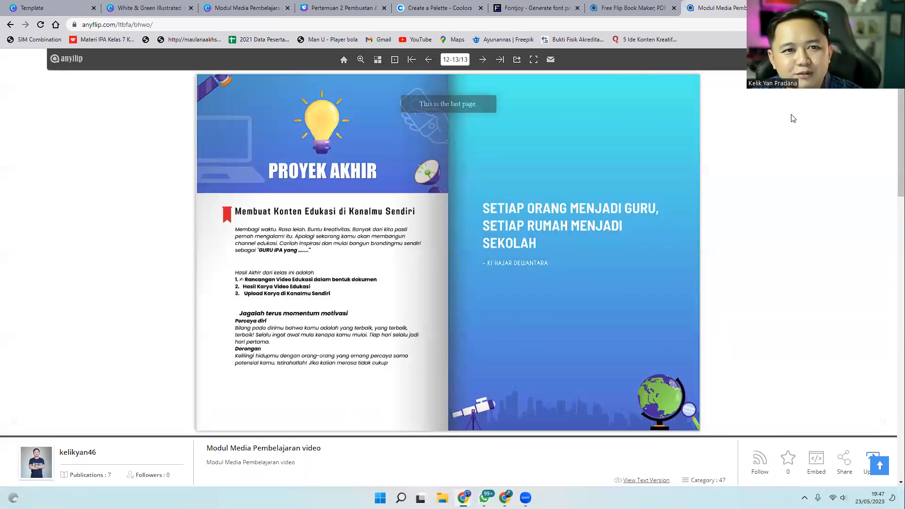
# Return to the AnyFlip home page and open the quick upload form for adding a new book.
pyautogui.hotkey('ctrl', 'shift', 'Tab')
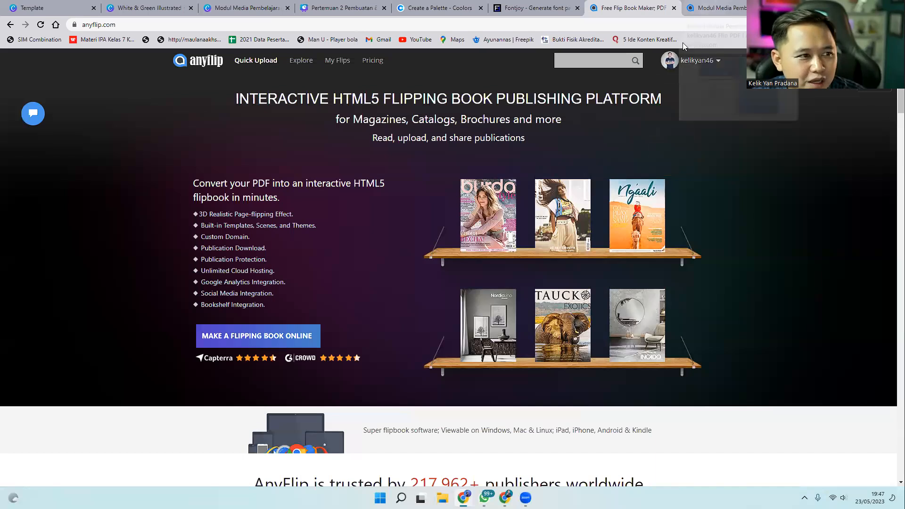
pyautogui.click(254, 65)
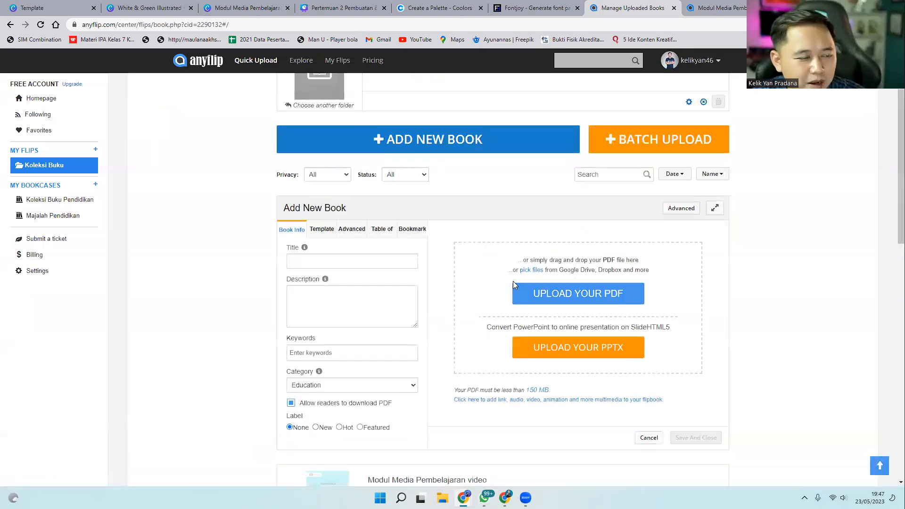
# Go back to the published flipbook and review its spreads backward to the introduction and forward again to "Rangkuman".
pyautogui.click(718, 8)
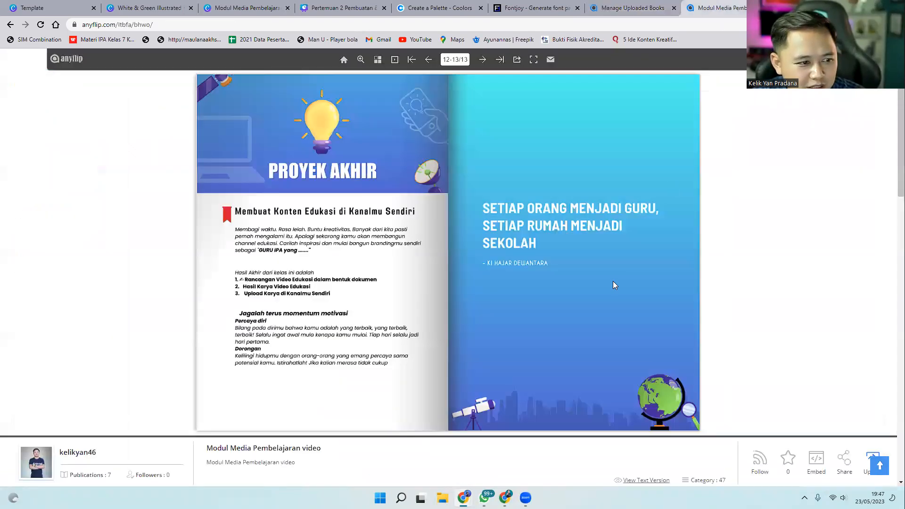
pyautogui.click(339, 256)
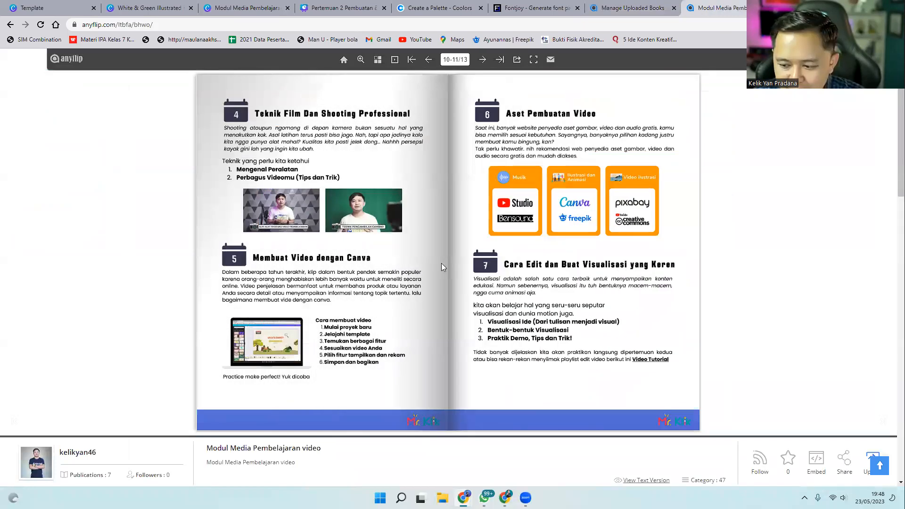
pyautogui.click(272, 265)
pyautogui.click(297, 268)
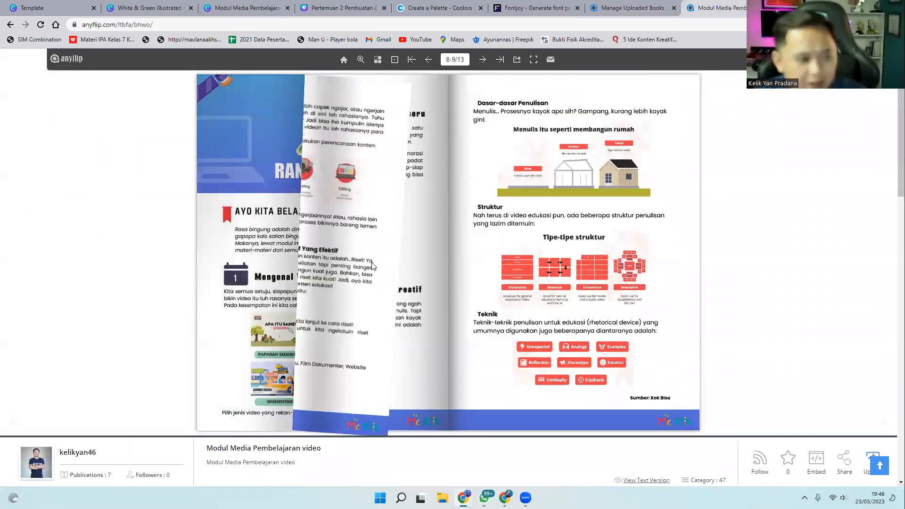
pyautogui.click(388, 295)
pyautogui.click(388, 295)
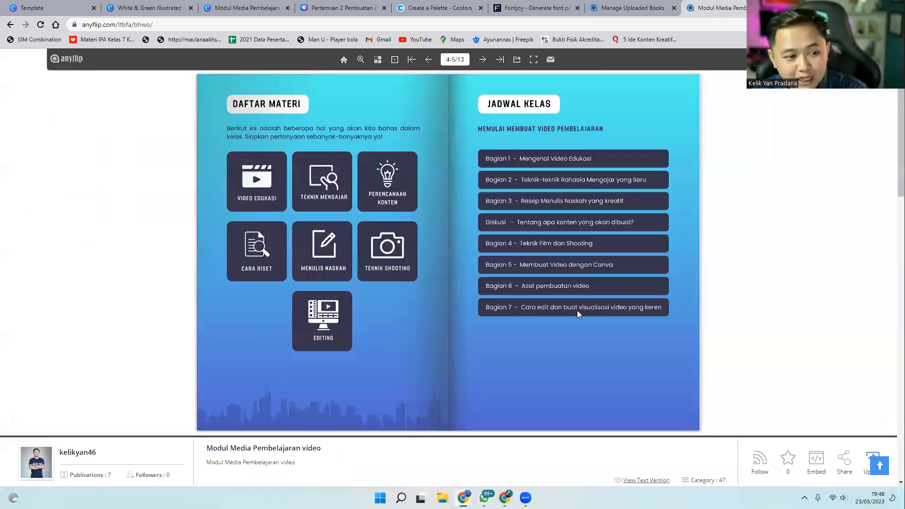
pyautogui.click(239, 298)
pyautogui.click(239, 299)
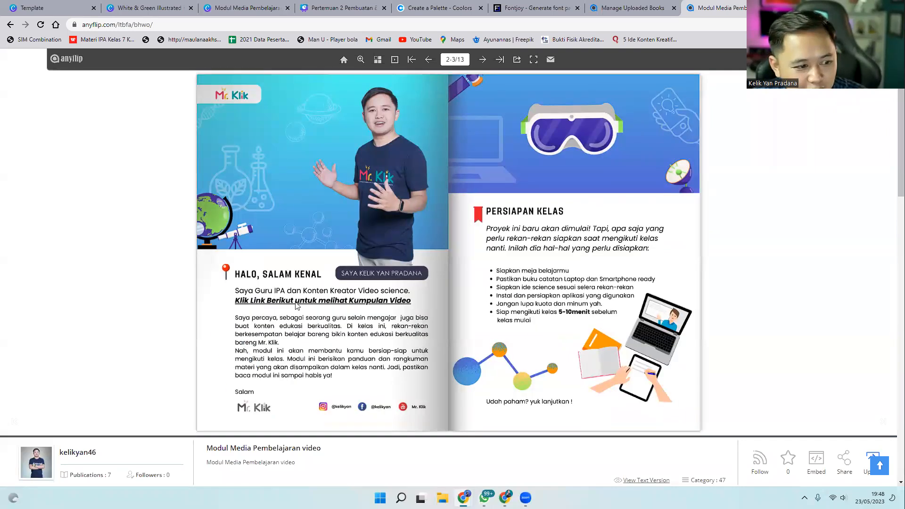
pyautogui.scroll(1, 612, 247)
pyautogui.scroll(-1, 601, 273)
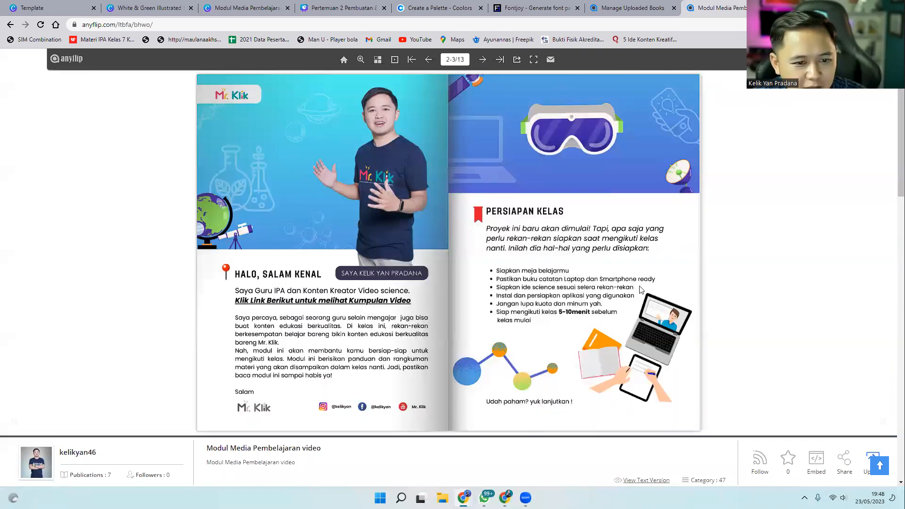
pyautogui.scroll(-1, 641, 290)
pyautogui.scroll(-1, 268, 271)
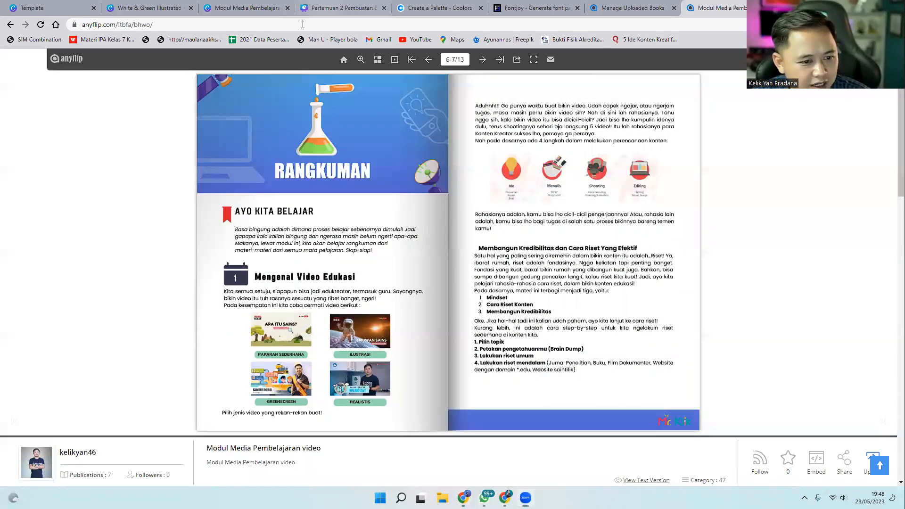
# Switch to the "Pertemuan 2" presentation, show slides 14 "Membuat Desain Modul" and 15 "Mari Kita Coba" full screen, and exit the slideshow.
pyautogui.click(325, 8)
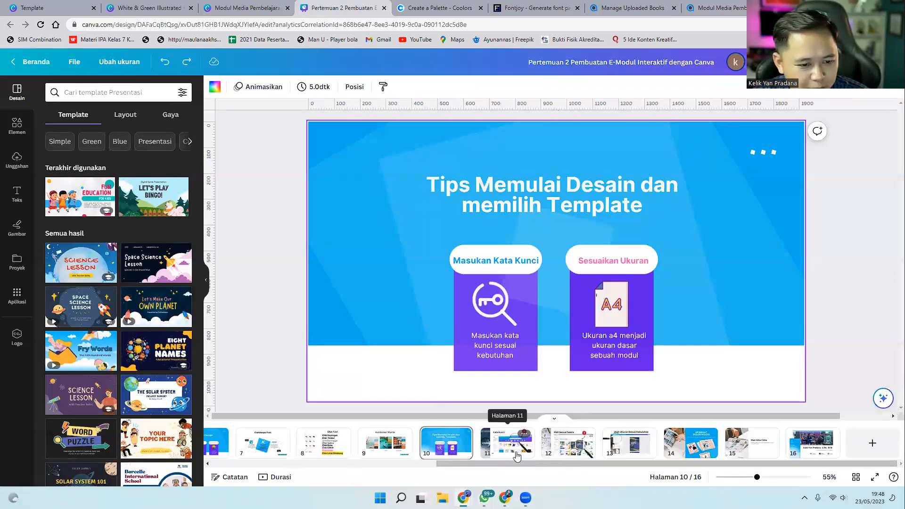
pyautogui.click(690, 446)
pyautogui.click(875, 478)
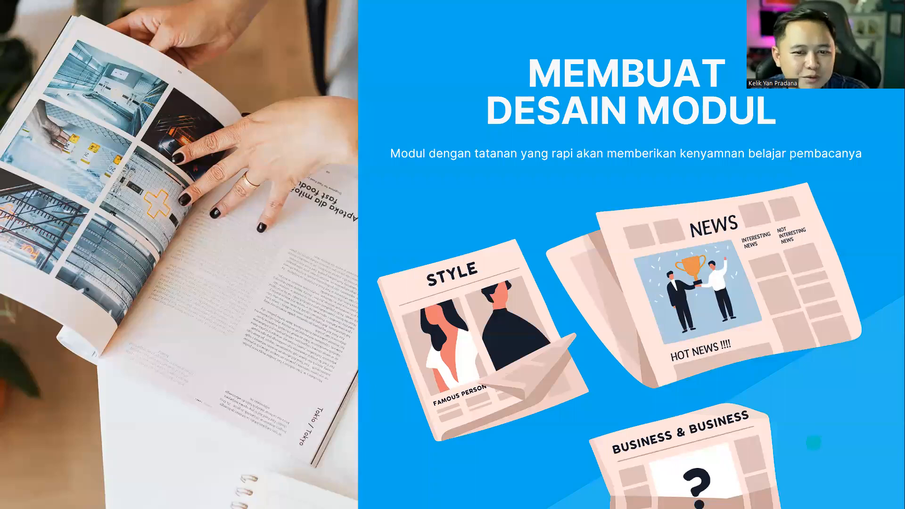
pyautogui.click(778, 212)
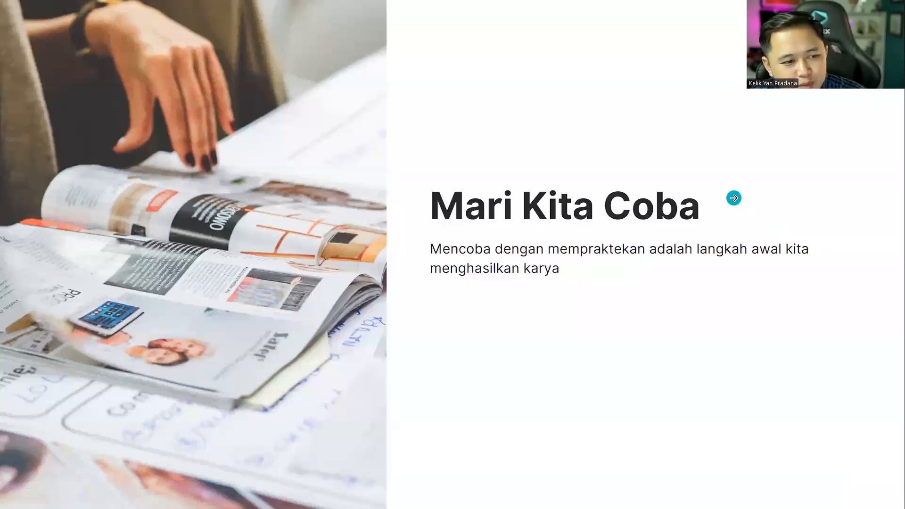
pyautogui.press('Escape')
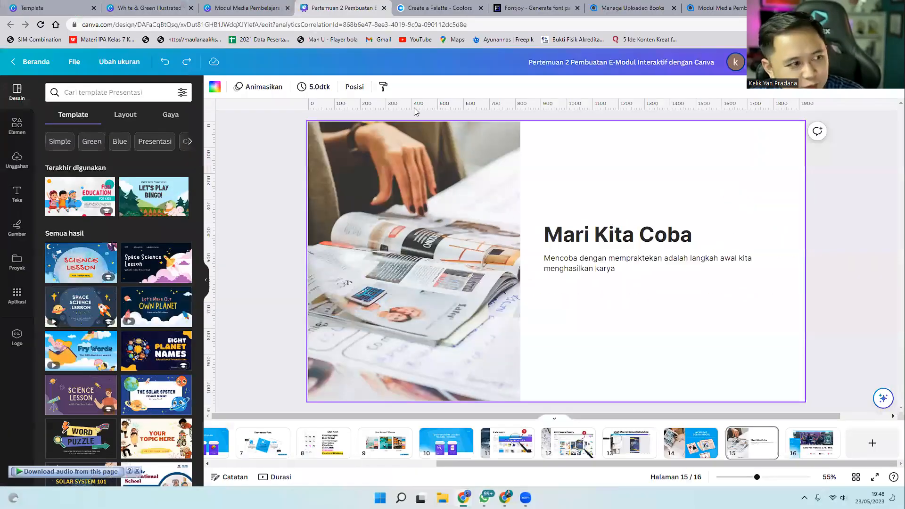
# Return to the Canva template page, close the open template preview, and browse the "majalah" templates for layout ideas.
pyautogui.click(42, 8)
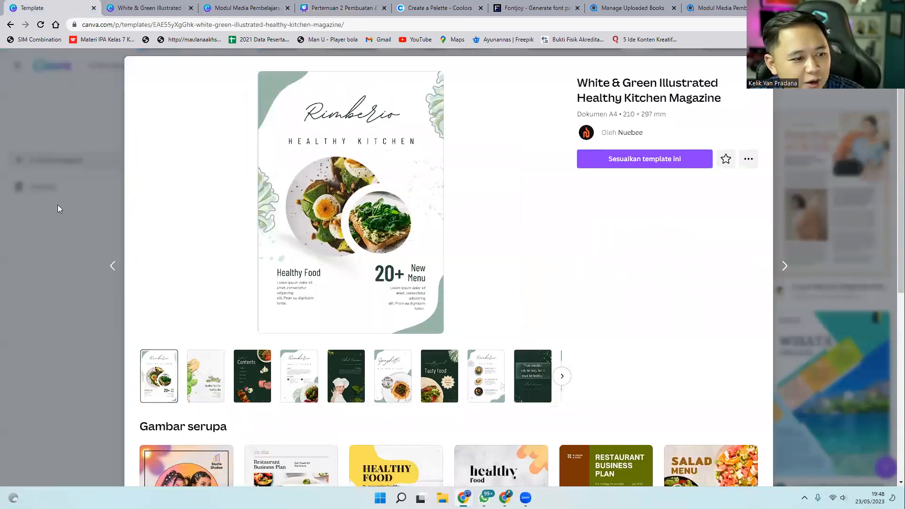
pyautogui.click(79, 204)
pyautogui.scroll(3, 508, 170)
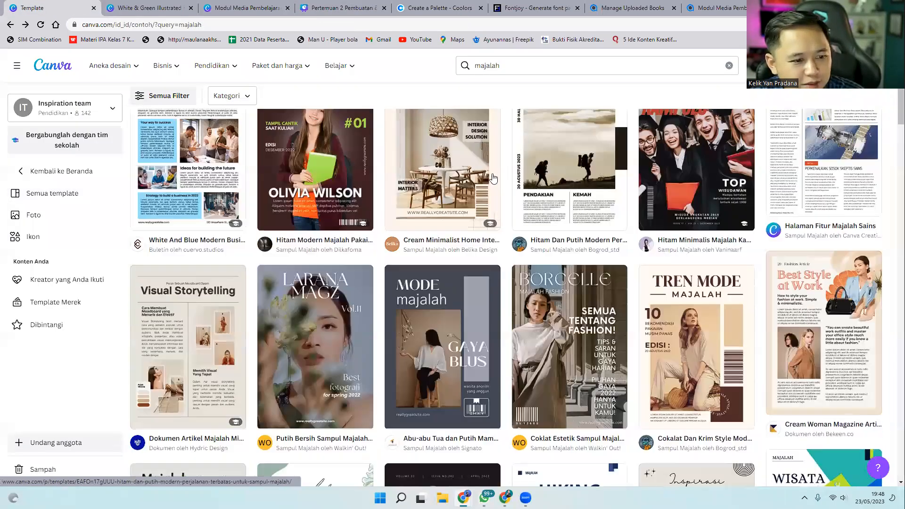
pyautogui.scroll(-5, 518, 188)
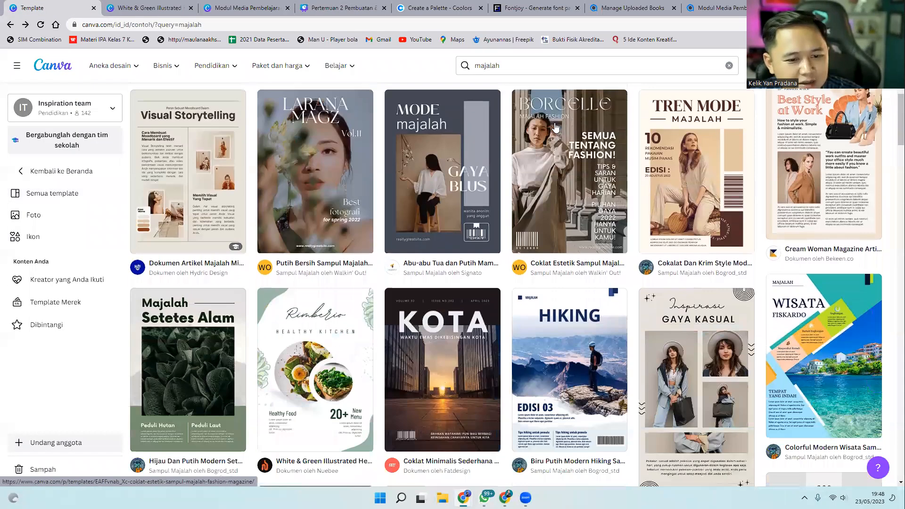
pyautogui.scroll(-6, 487, 257)
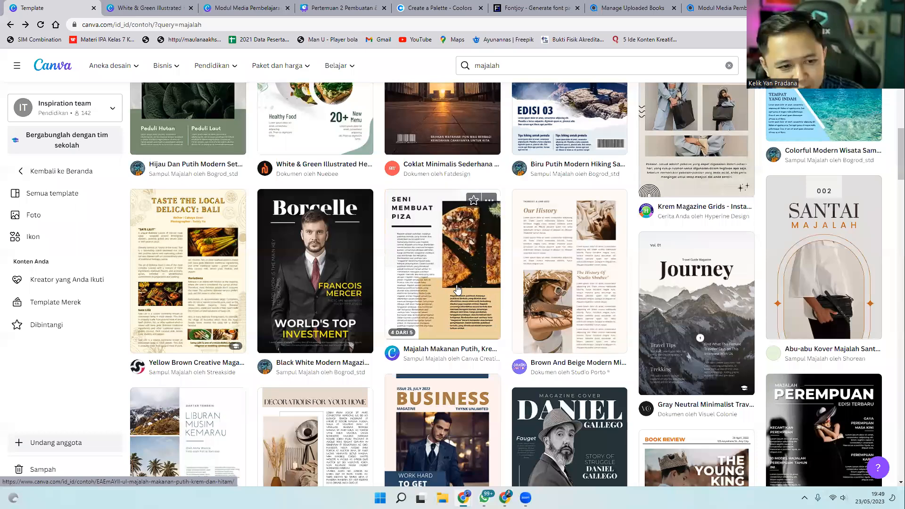
pyautogui.scroll(-3, 457, 288)
pyautogui.scroll(-6, 457, 288)
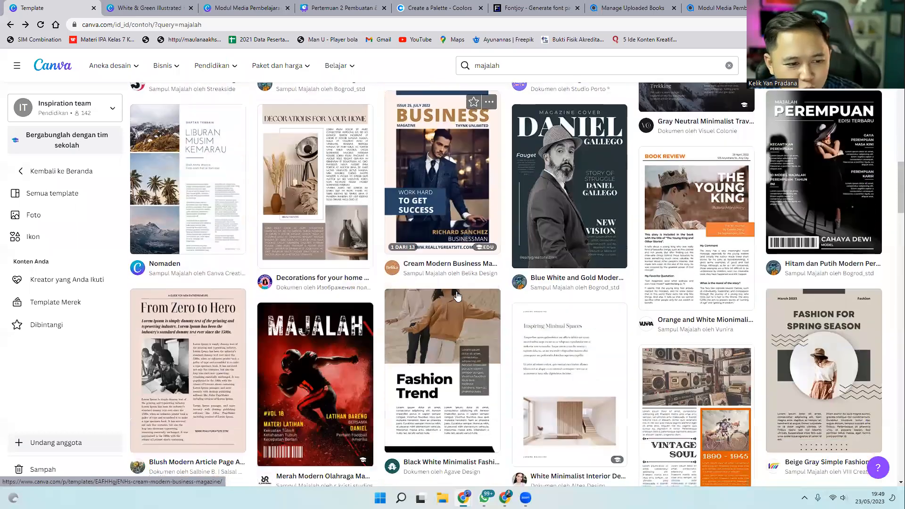
pyautogui.scroll(-18, 454, 323)
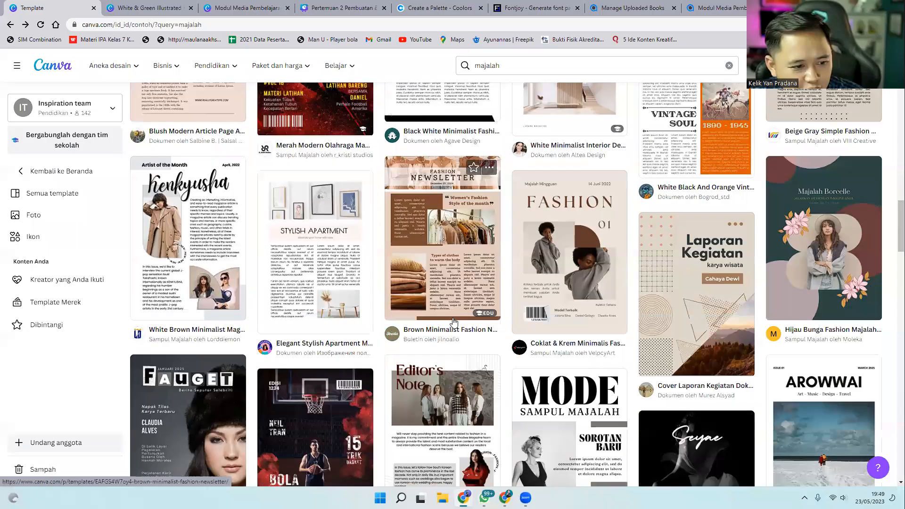
pyautogui.scroll(3, 453, 323)
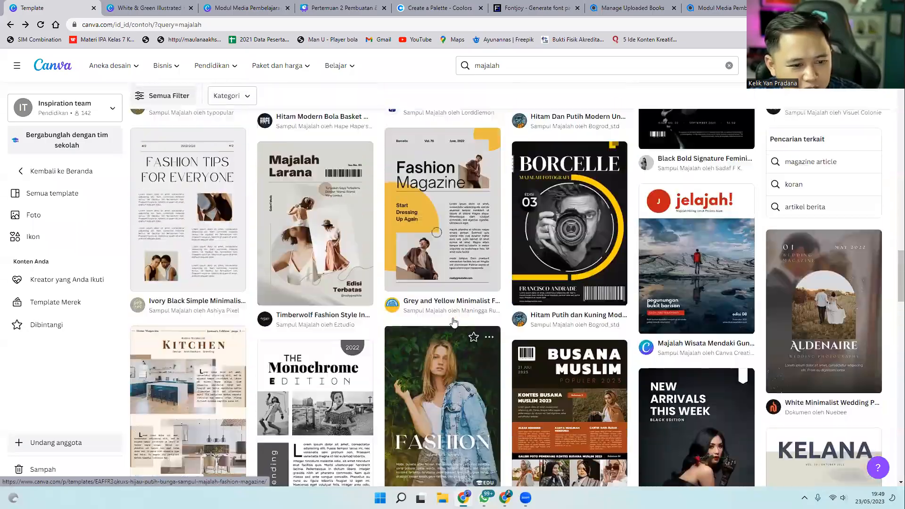
pyautogui.scroll(-6, 452, 316)
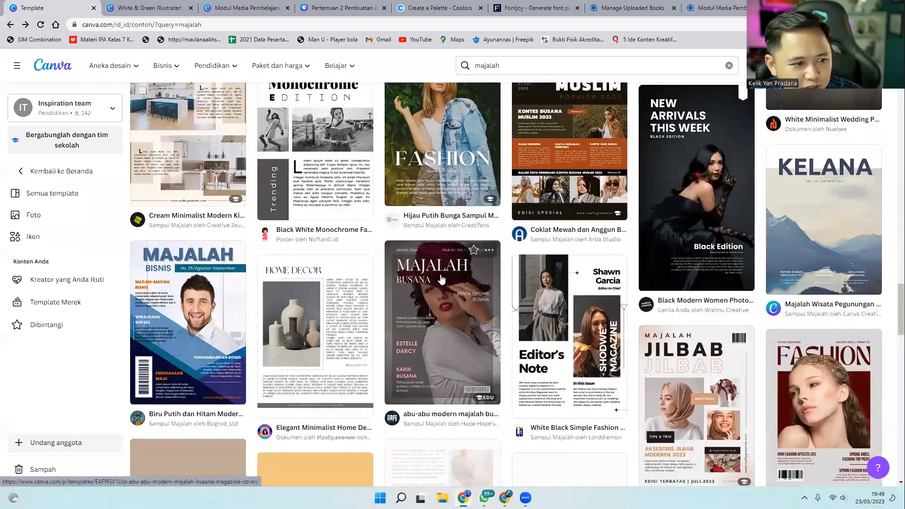
pyautogui.scroll(-6, 450, 311)
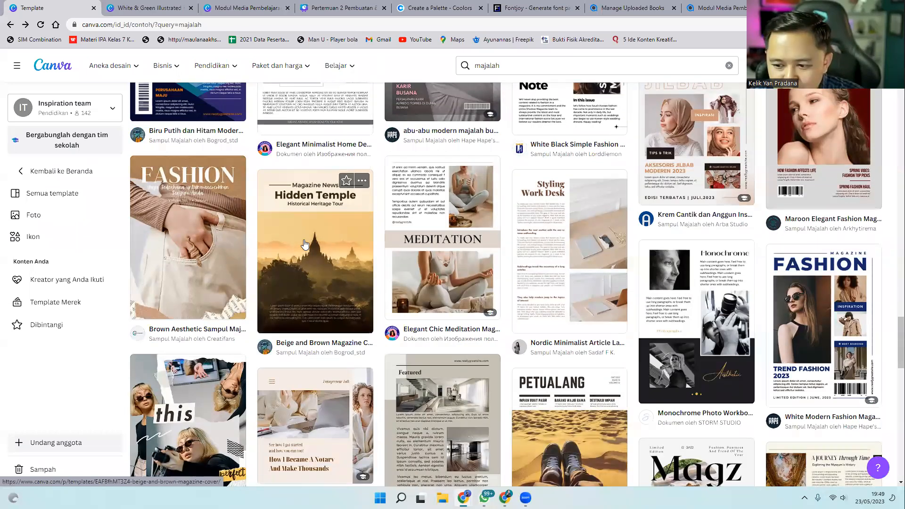
pyautogui.scroll(-3, 413, 278)
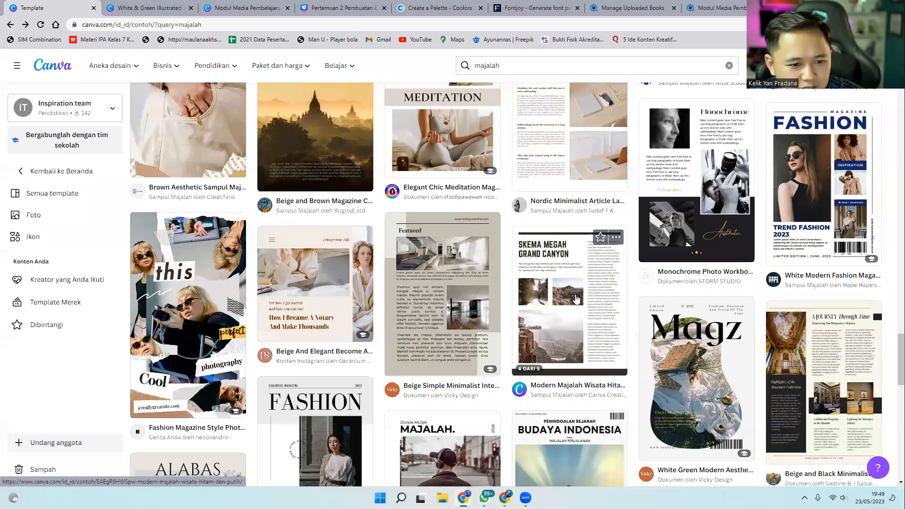
# Open the "Modern Majalah Wisata Hitam dan Putih" template and preview its second to fifth pages.
pyautogui.click(576, 299)
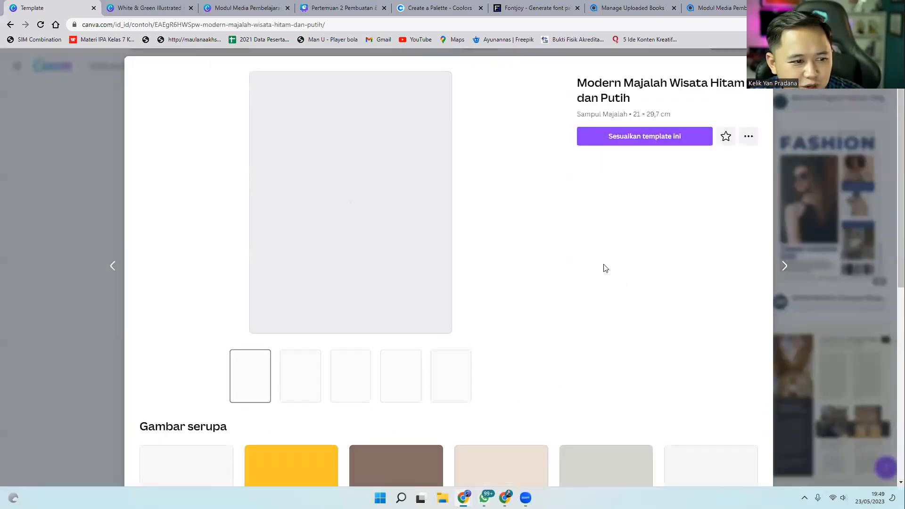
pyautogui.click(297, 376)
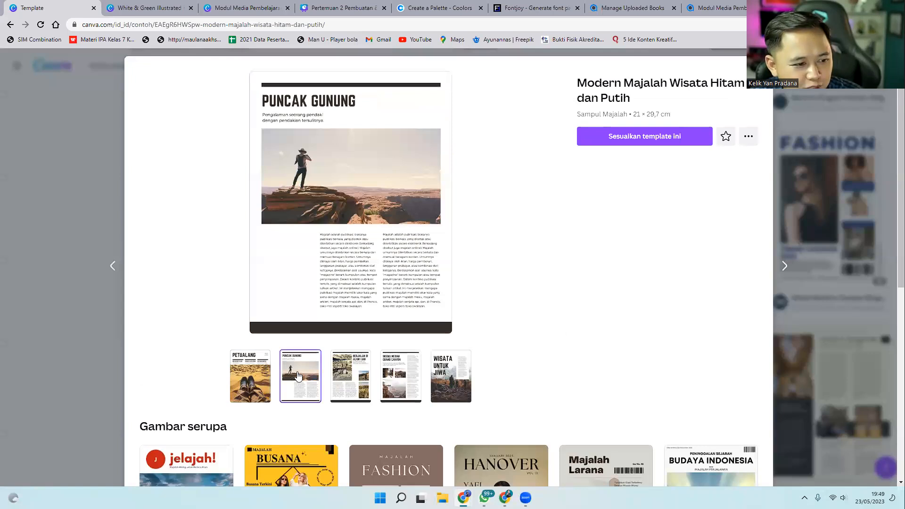
pyautogui.click(350, 375)
pyautogui.click(395, 377)
pyautogui.click(459, 379)
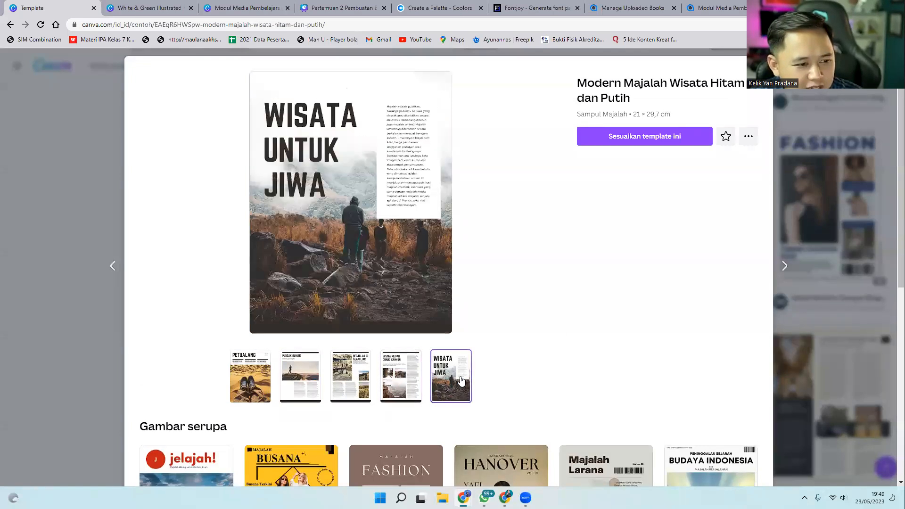
# Open the "Modern Majalah Wisata Hitam dan Putih" template for editing and review its pages through page 5.
pyautogui.click(622, 138)
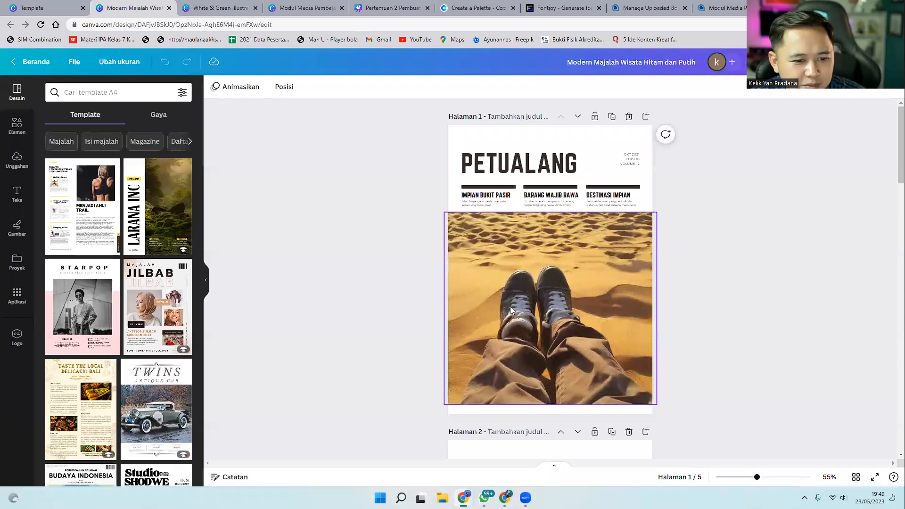
pyautogui.scroll(-12, 609, 324)
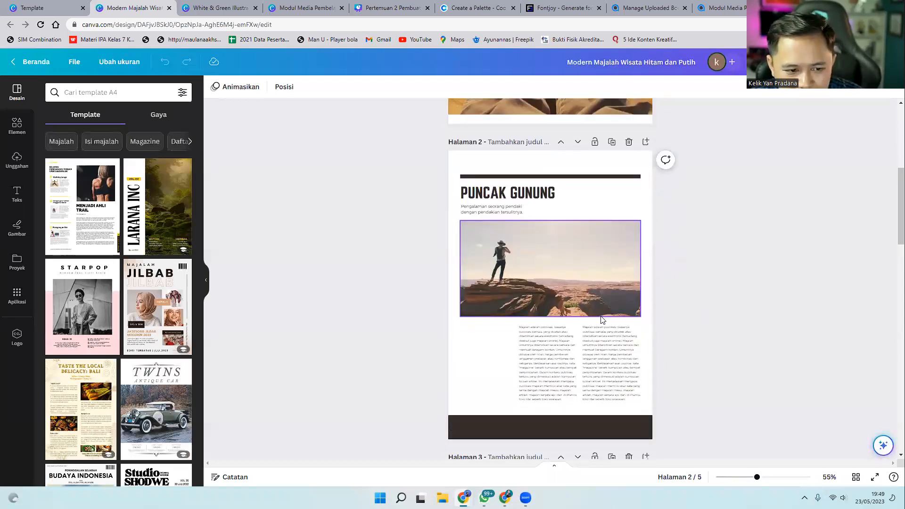
pyautogui.scroll(-7, 597, 309)
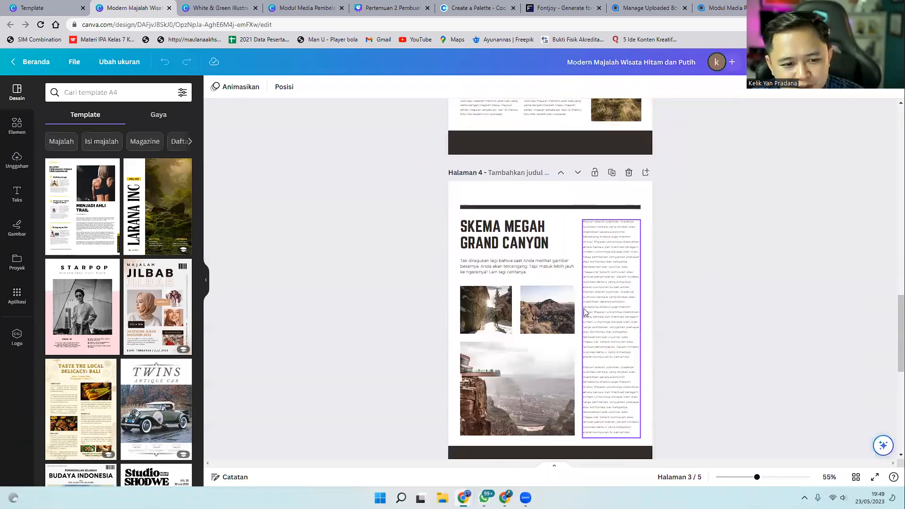
pyautogui.click(600, 303)
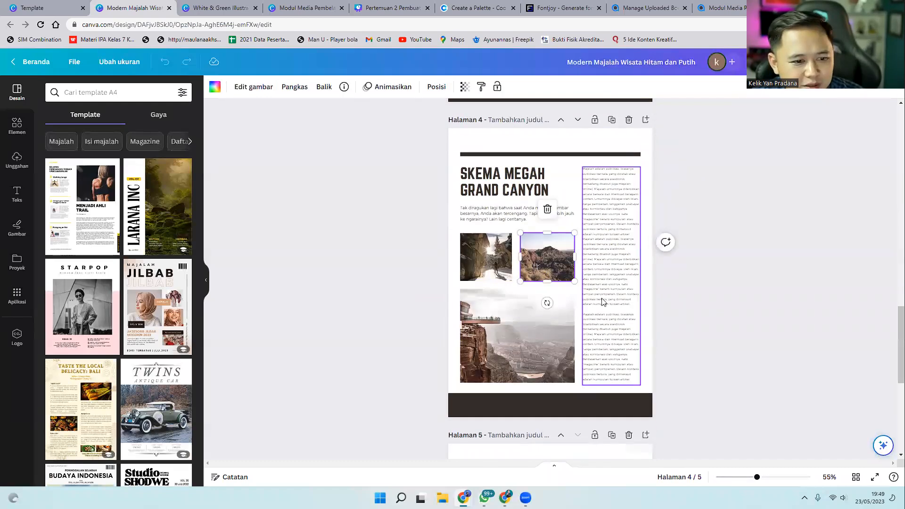
pyautogui.scroll(-6, 600, 303)
pyautogui.click(706, 291)
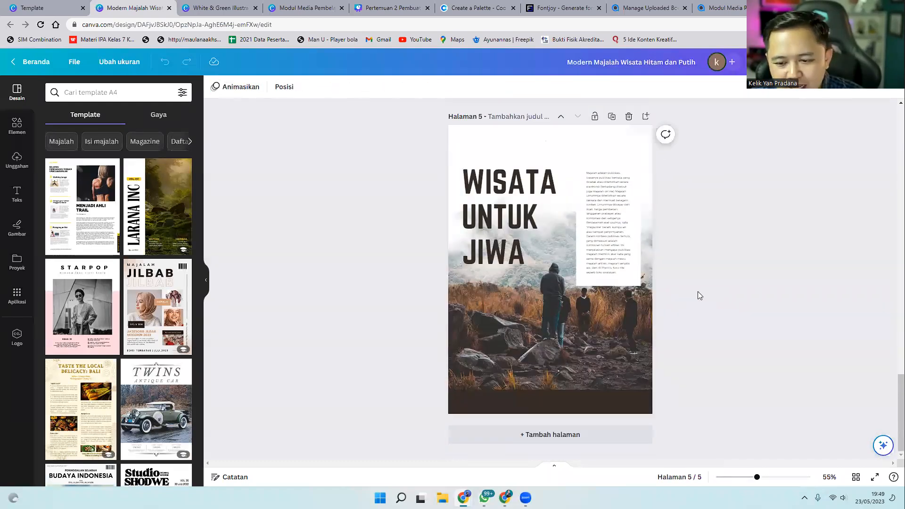
# Review the magazine pages backward to the cover, examining the two-column body text on the "Puncak Gunung" page.
pyautogui.scroll(3, 686, 292)
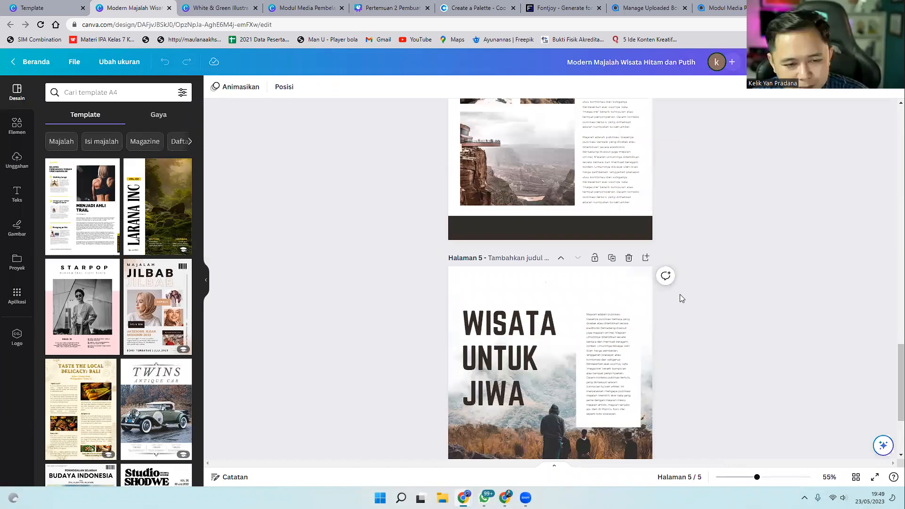
pyautogui.scroll(9, 680, 298)
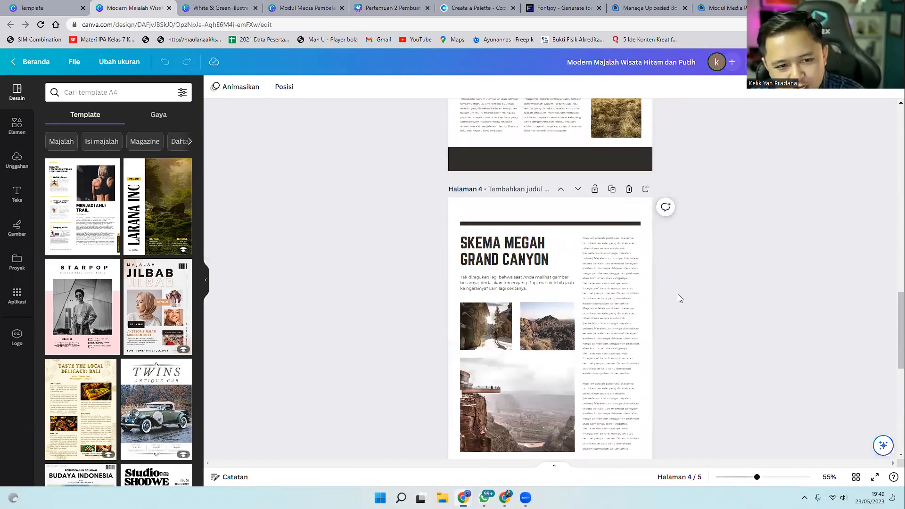
pyautogui.scroll(6, 678, 297)
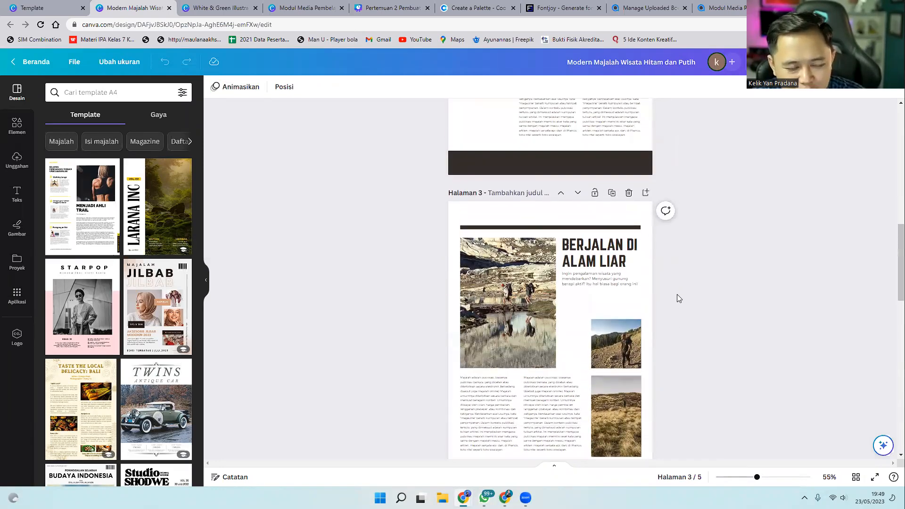
pyautogui.scroll(4, 677, 294)
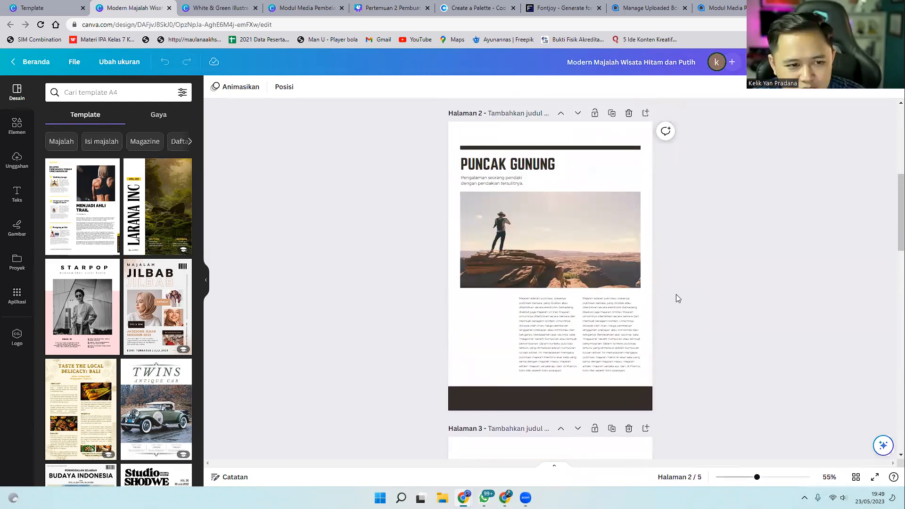
pyautogui.scroll(2, 676, 294)
pyautogui.scroll(-2, 674, 293)
pyautogui.click(595, 313)
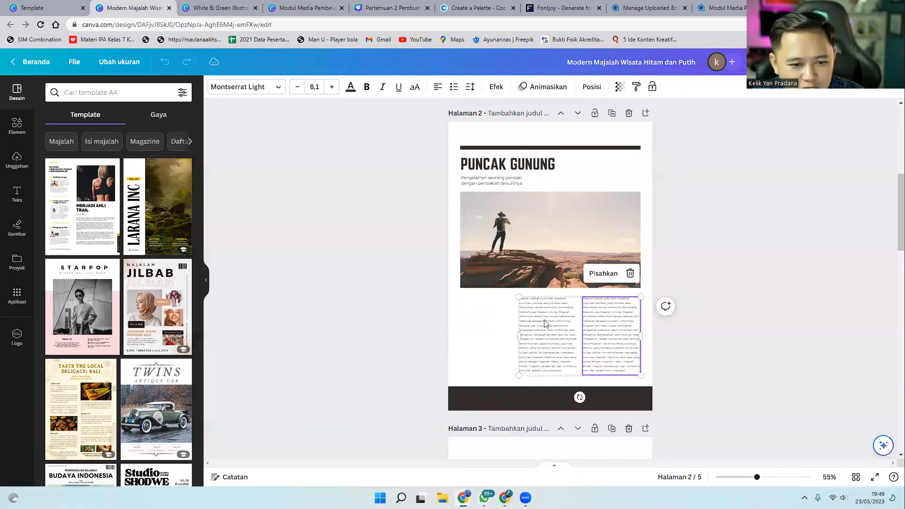
pyautogui.click(533, 327)
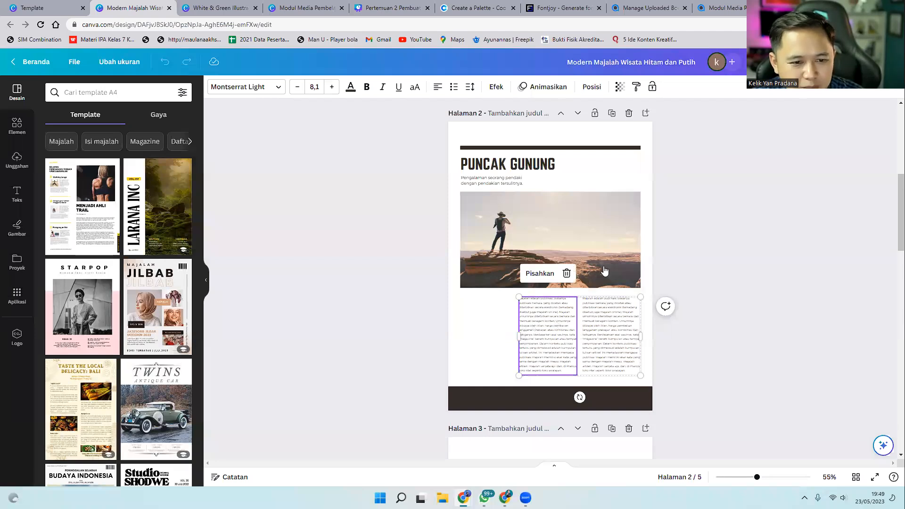
pyautogui.click(605, 306)
pyautogui.click(608, 249)
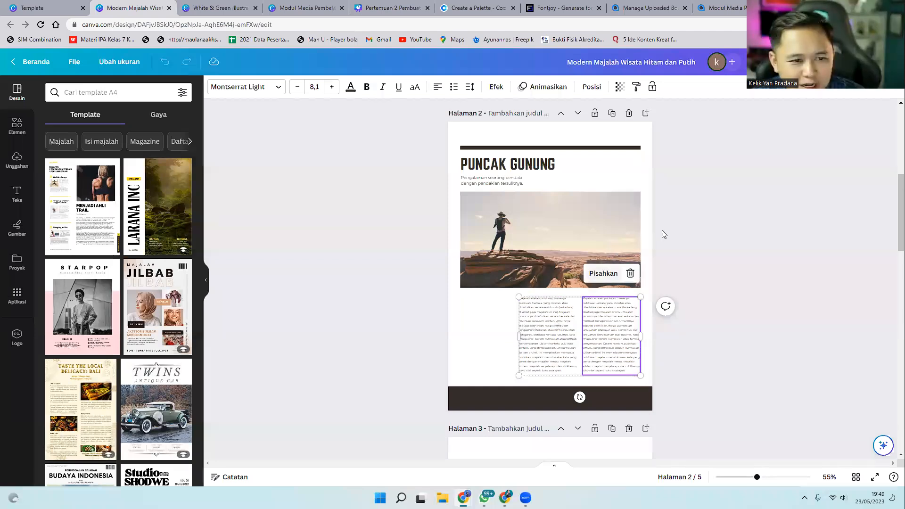
pyautogui.click(701, 239)
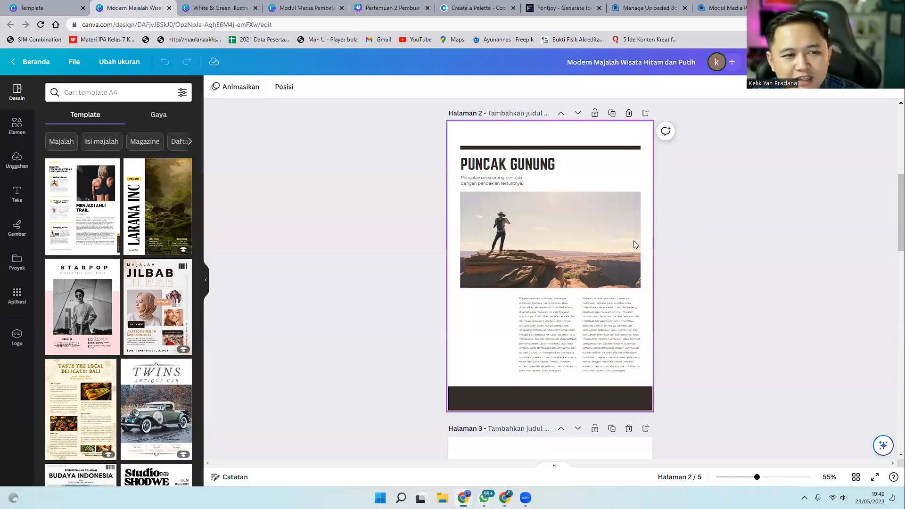
pyautogui.scroll(4, 633, 240)
pyautogui.scroll(3, 624, 245)
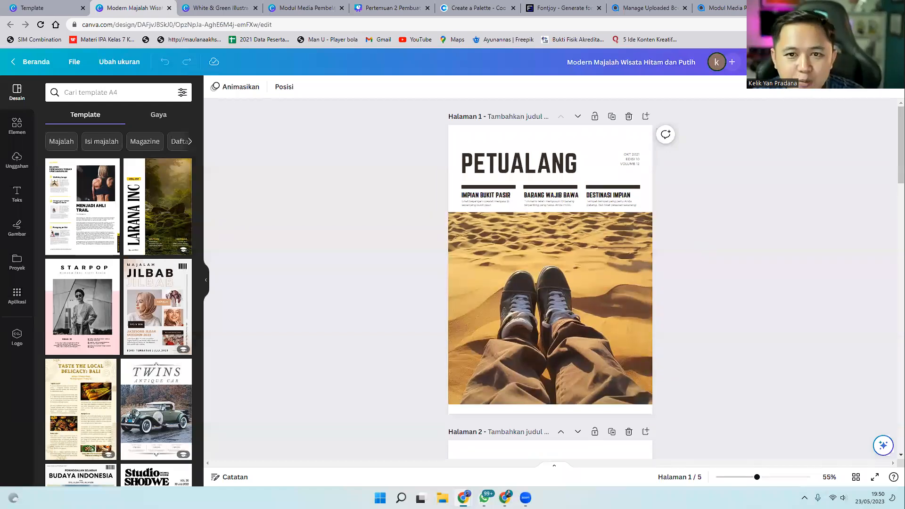
# Download all pages of the magazine design as a standard PDF to the Documents category.
pyautogui.click(873, 62)
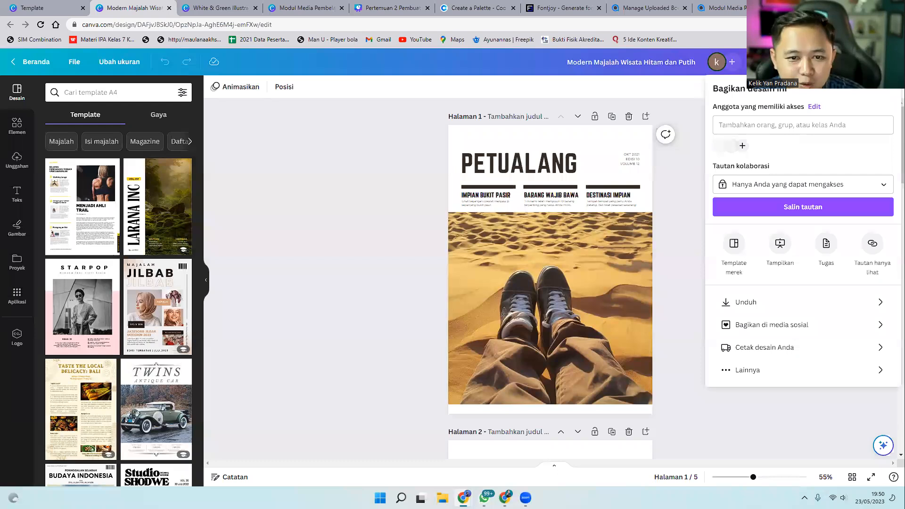
pyautogui.click(770, 302)
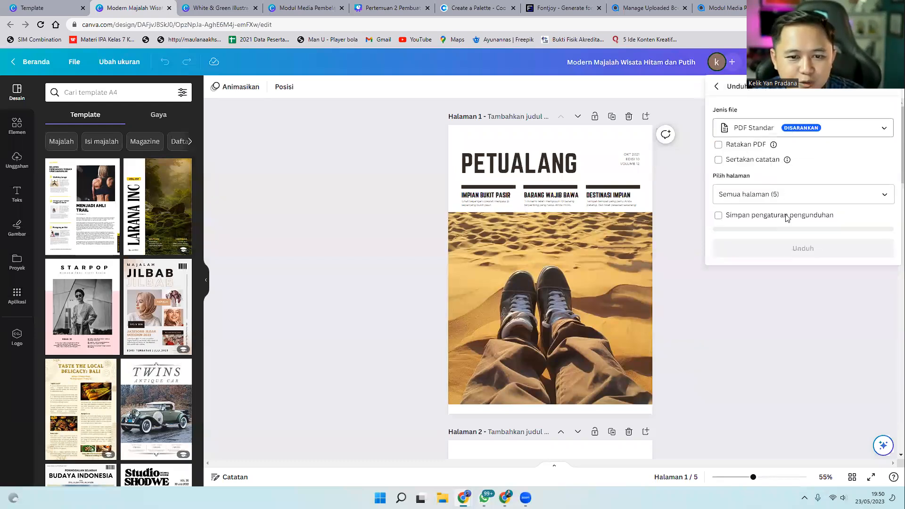
pyautogui.click(786, 245)
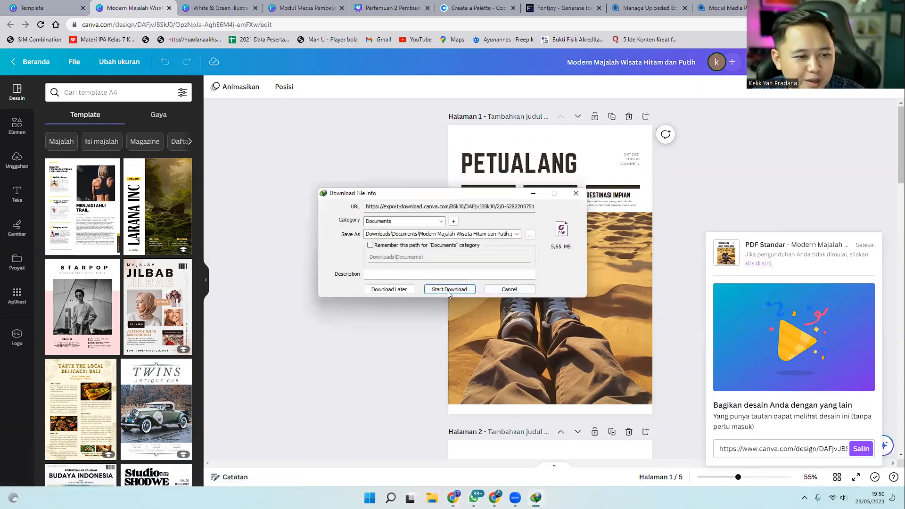
pyautogui.click(448, 289)
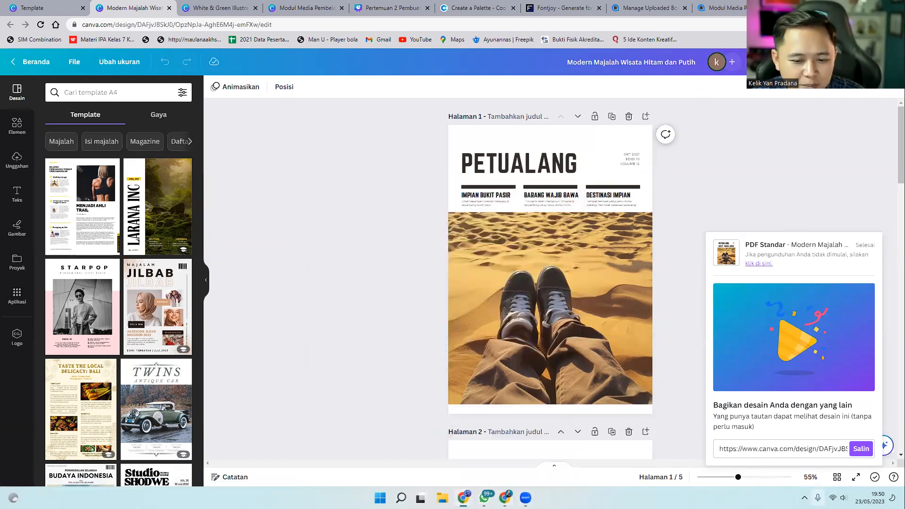
# Switch to Internet Download Manager and open the downloaded "Modern Majalah Wisata Hitam dan Putih.pdf".
pyautogui.click(804, 497)
pyautogui.doubleClick(804, 453)
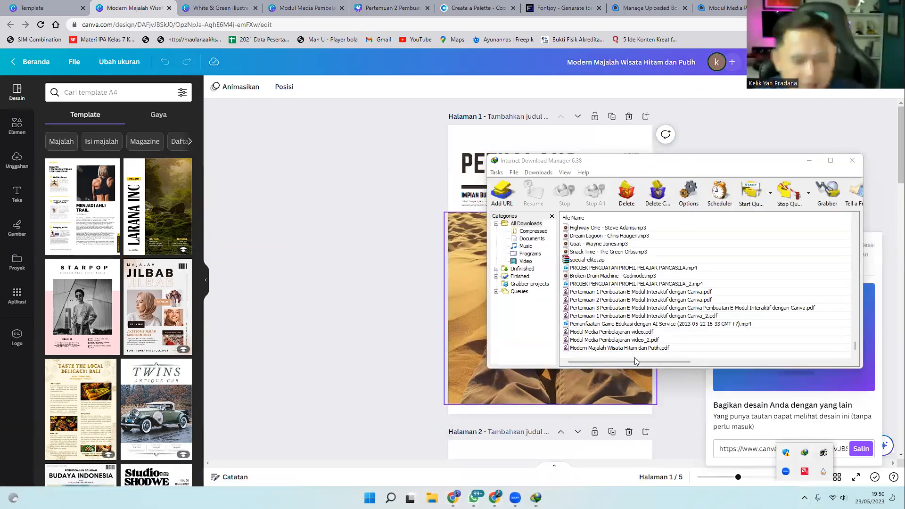
pyautogui.doubleClick(630, 347)
pyautogui.click(697, 353)
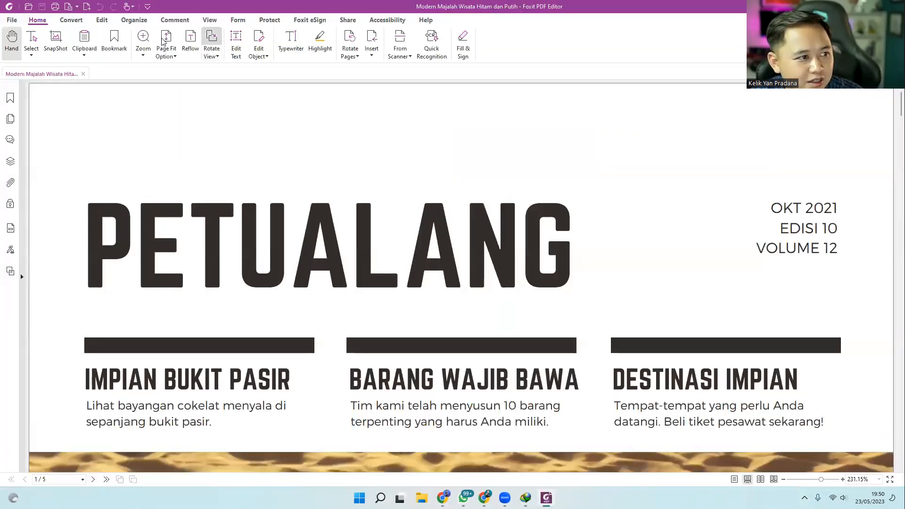
# Fit the PDF view to whole pages and review the magazine from the cover to the last page.
pyautogui.click(166, 42)
pyautogui.scroll(-3, 443, 307)
pyautogui.scroll(-1, 416, 368)
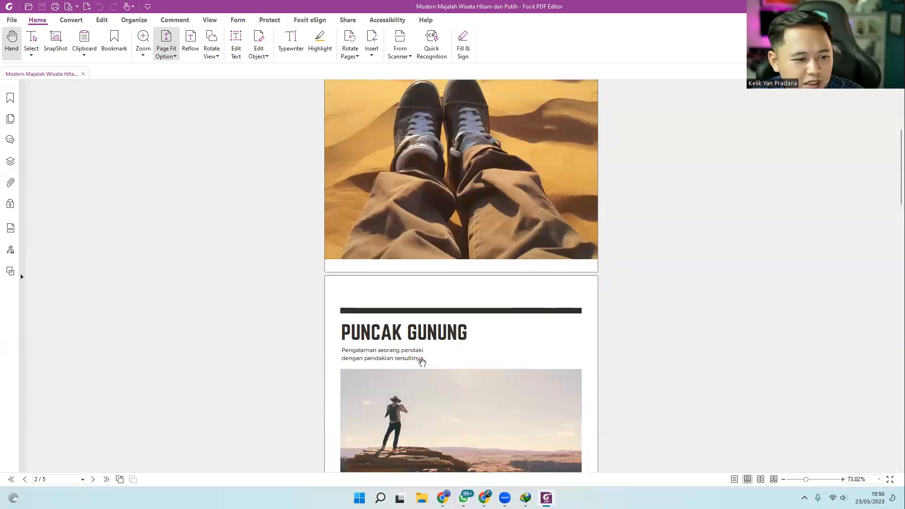
pyautogui.scroll(-20, 427, 357)
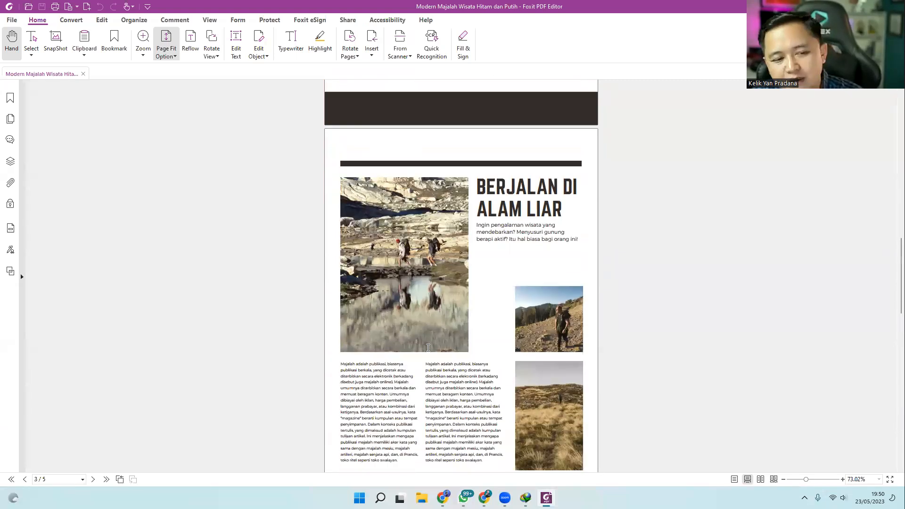
pyautogui.scroll(-20, 426, 350)
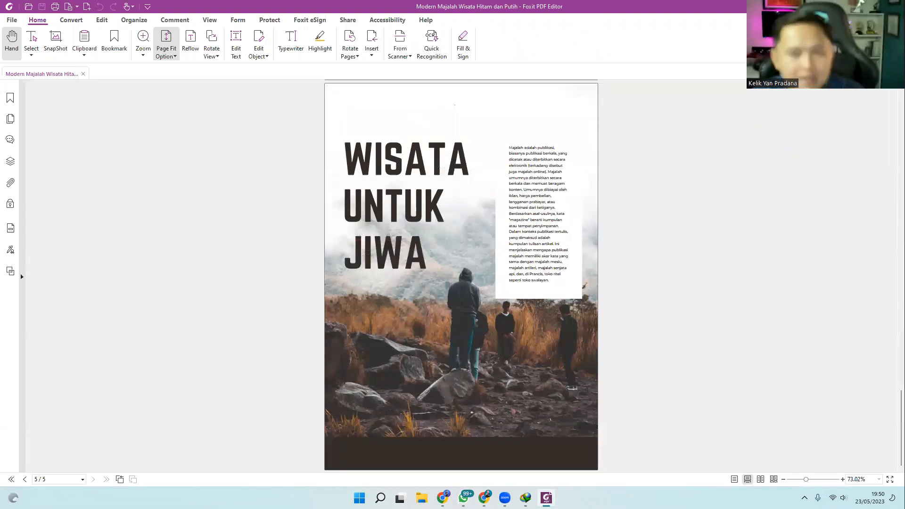
# Close the PDF, its file properties and the download manager, and dismiss Canva's finished-download notice.
pyautogui.click(893, 7)
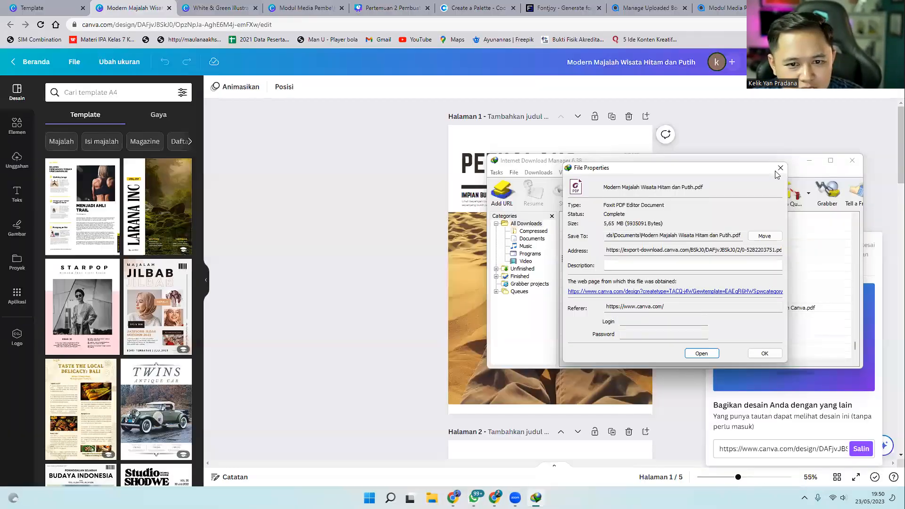
pyautogui.press('Escape')
pyautogui.click(852, 161)
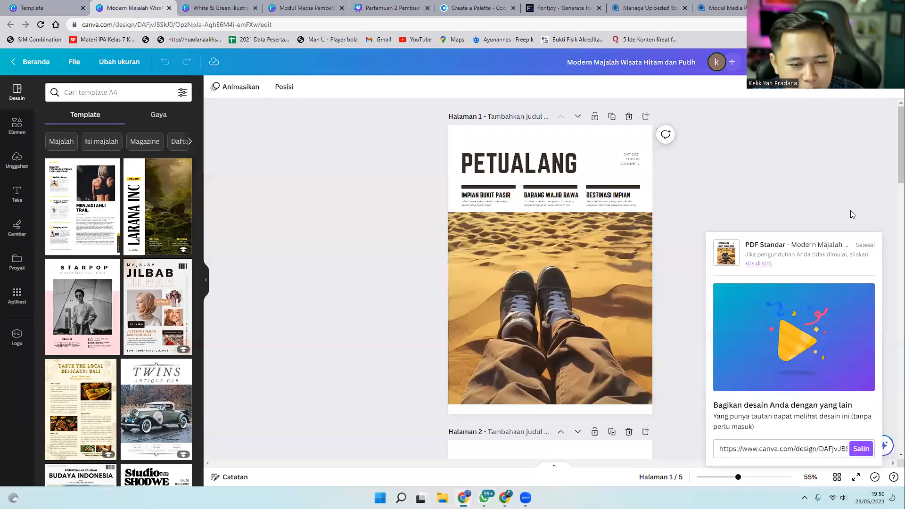
pyautogui.click(823, 187)
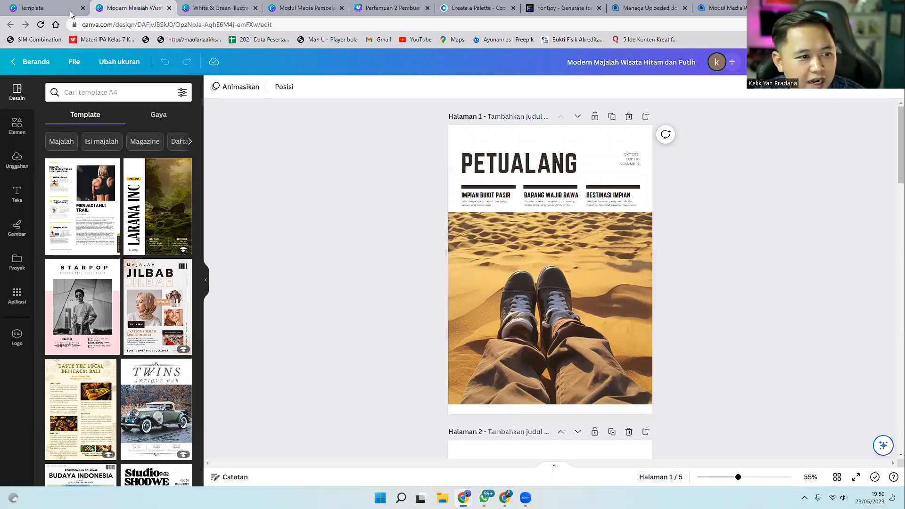
# Return from the magazine design to the Canva home page and search the templates for "majalah".
pyautogui.click(47, 8)
pyautogui.click(92, 87)
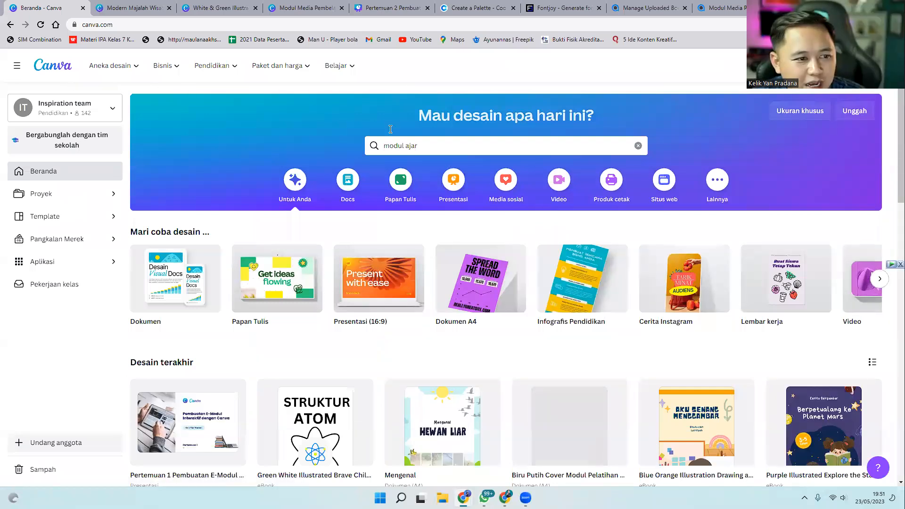
pyautogui.click(383, 146)
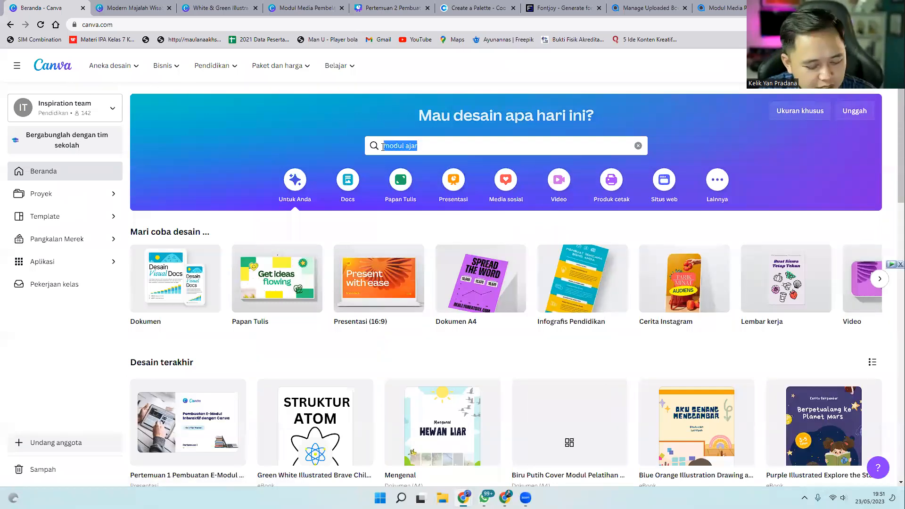
pyautogui.write('majalah')
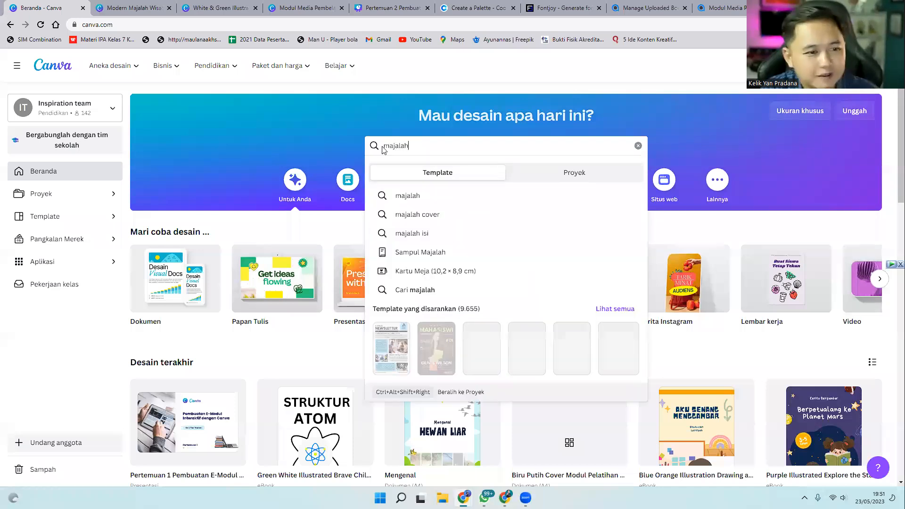
pyautogui.press('Return')
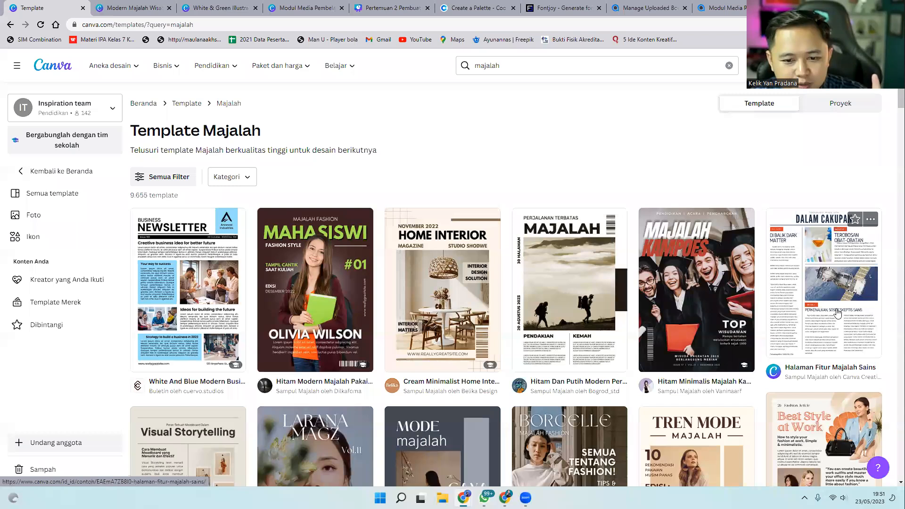
# Browse the "majalah" template results and examine the cover and content page layouts.
pyautogui.scroll(-4, 834, 311)
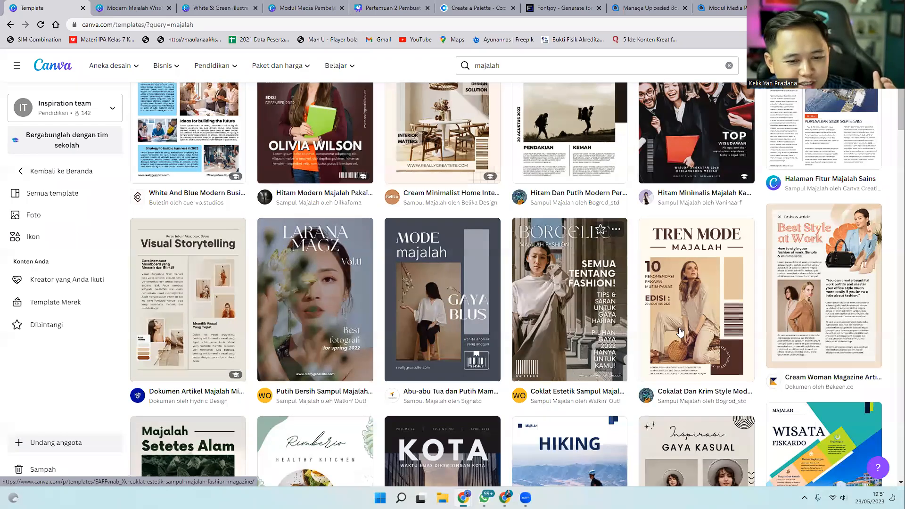
pyautogui.scroll(-4, 175, 312)
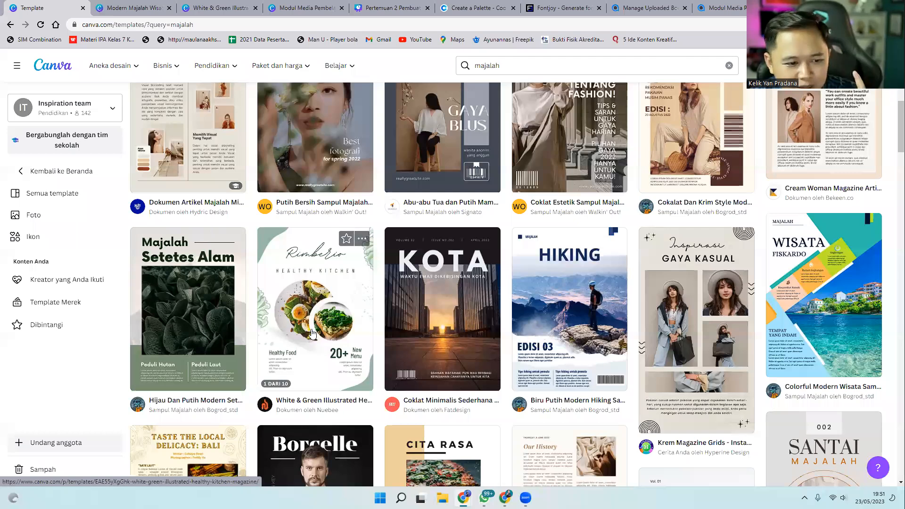
pyautogui.scroll(-5, 318, 330)
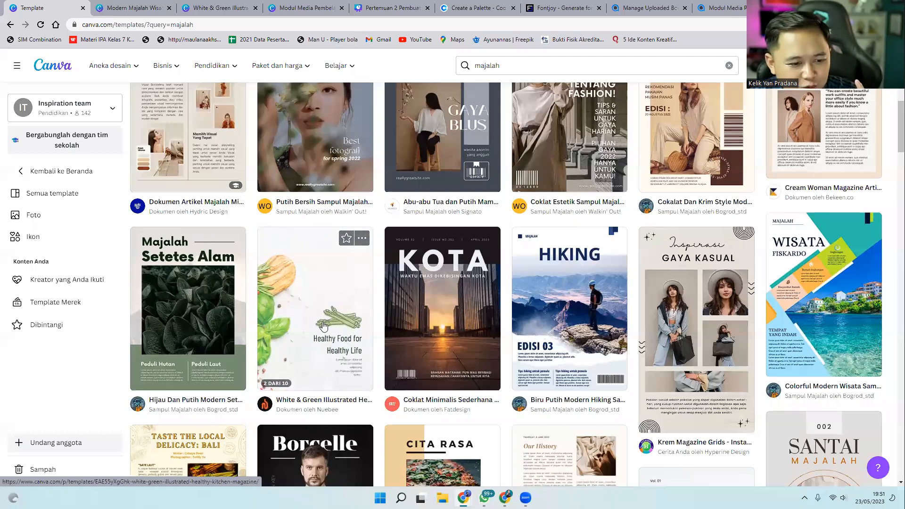
pyautogui.scroll(-15, 324, 324)
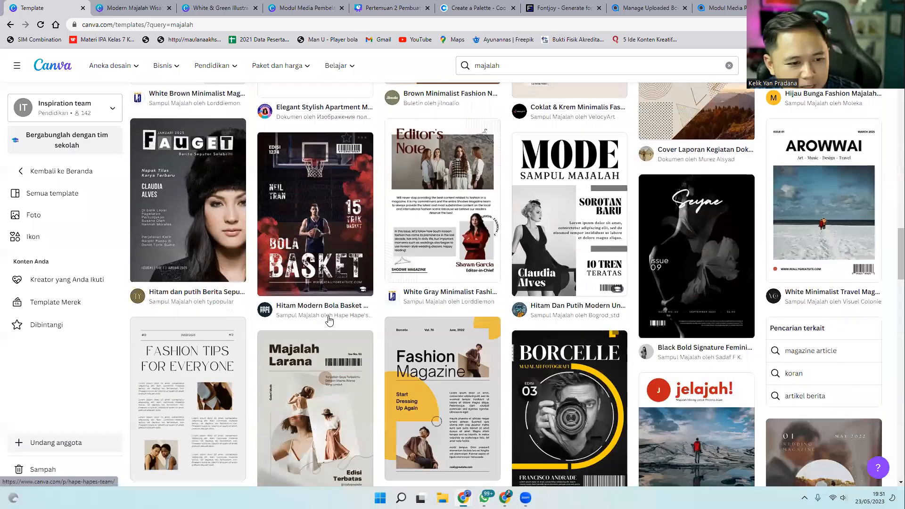
pyautogui.scroll(-5, 430, 252)
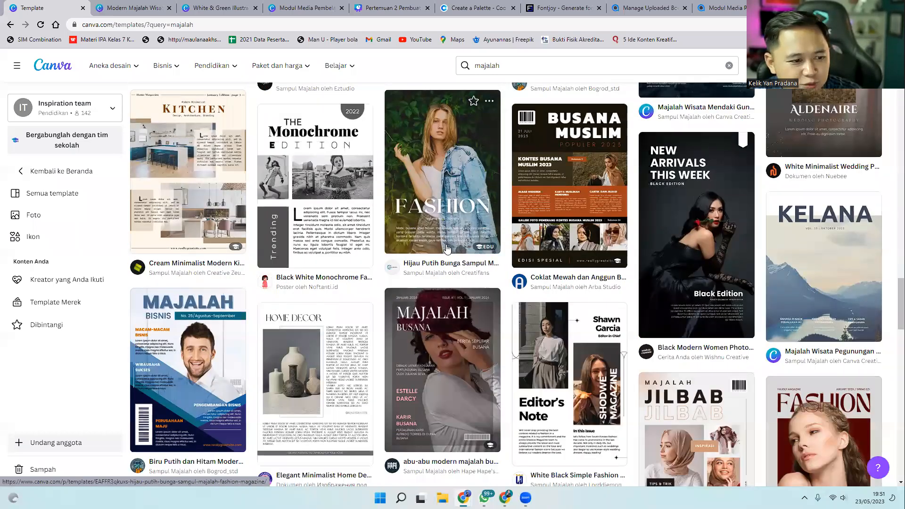
# Find the "Modern Majalah Wisata Hitam dan Putih" template among the magazine results and open it as an editable design.
pyautogui.scroll(-3, 441, 256)
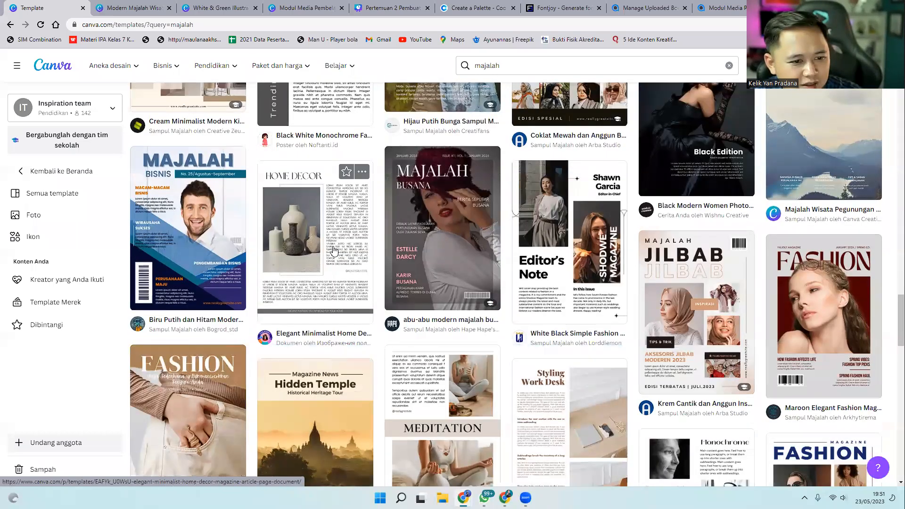
pyautogui.scroll(-4, 338, 250)
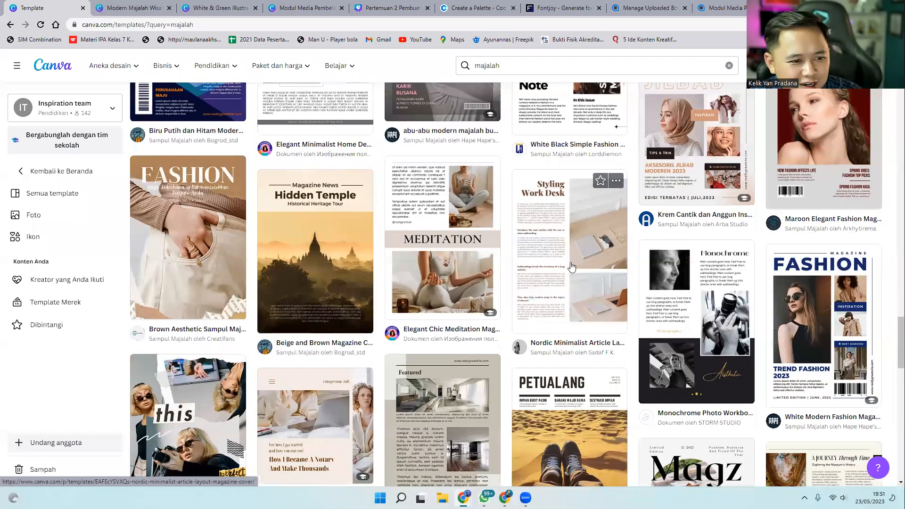
pyautogui.scroll(-4, 568, 268)
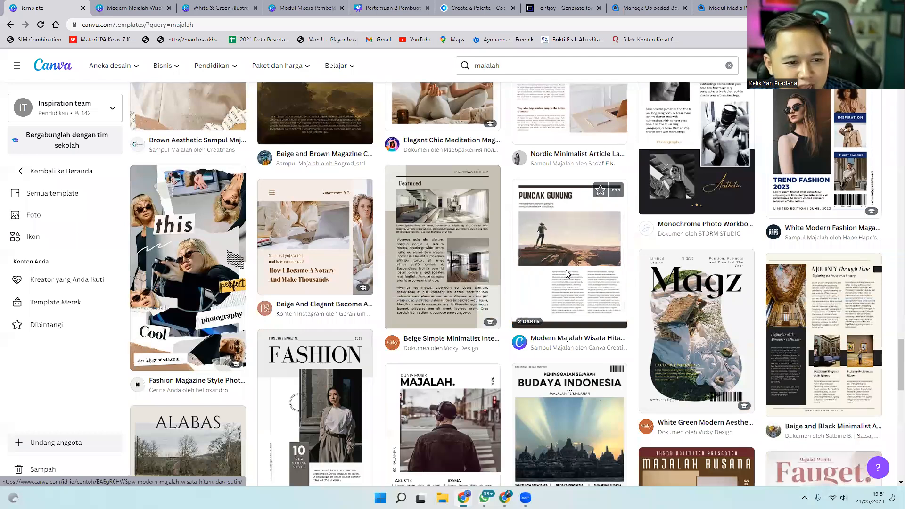
pyautogui.click(566, 272)
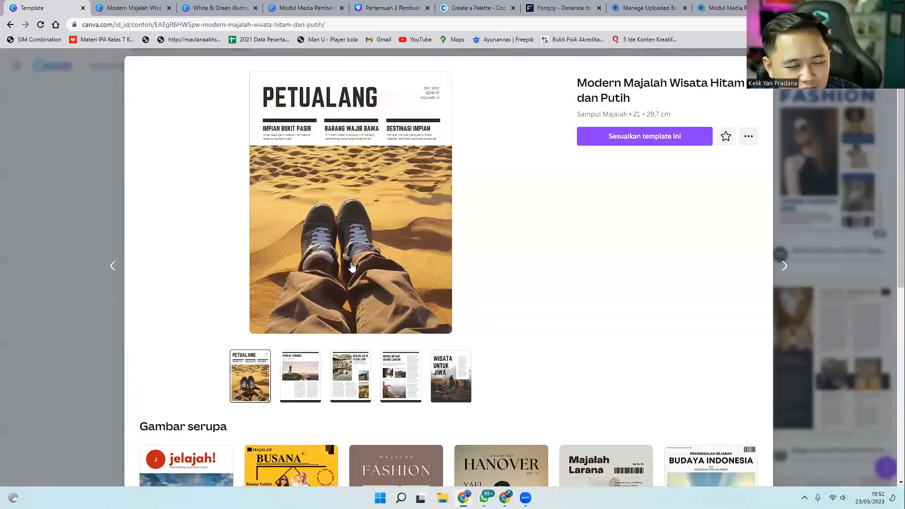
pyautogui.click(650, 139)
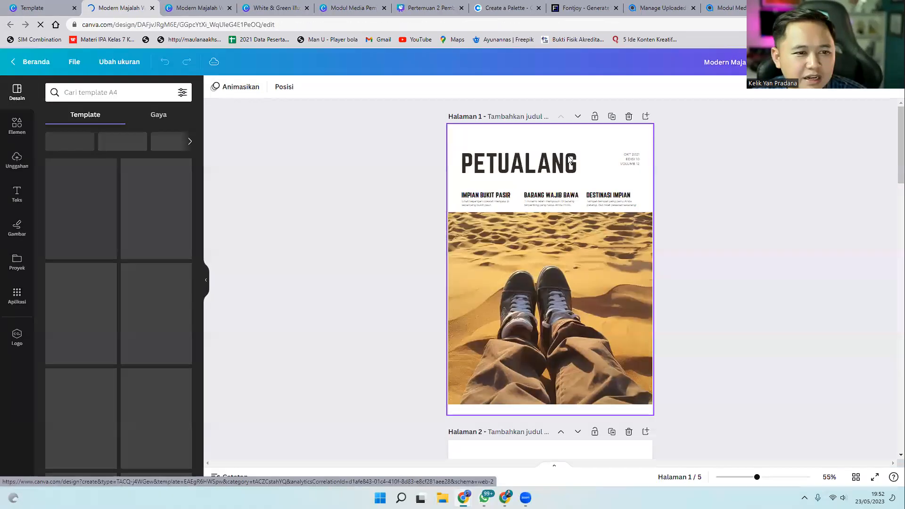
# Check the editable cover title and photo, and replace the page 2 heading with "UJUNG DUNIA".
pyautogui.click(550, 163)
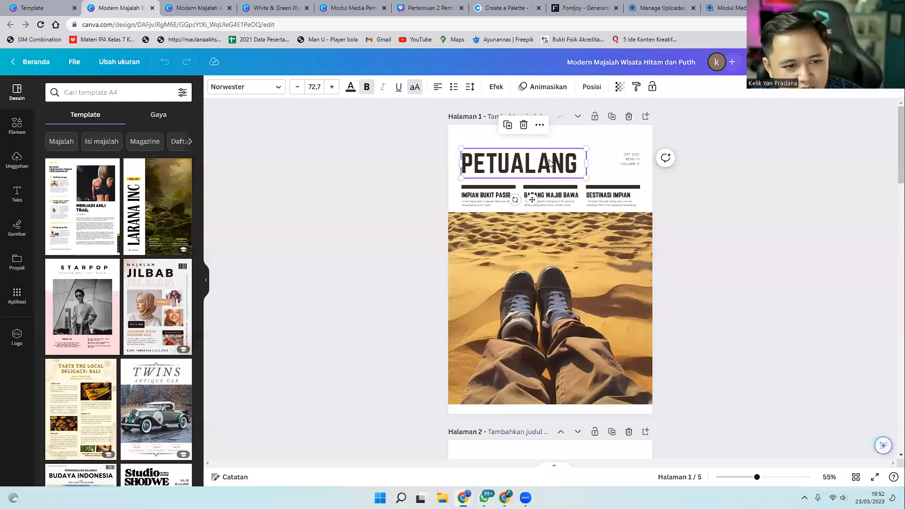
pyautogui.click(537, 268)
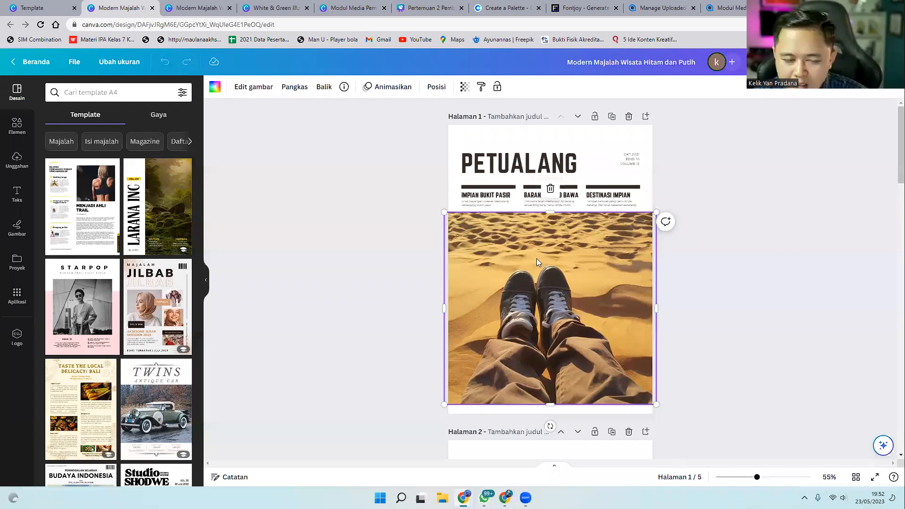
pyautogui.scroll(-4, 567, 259)
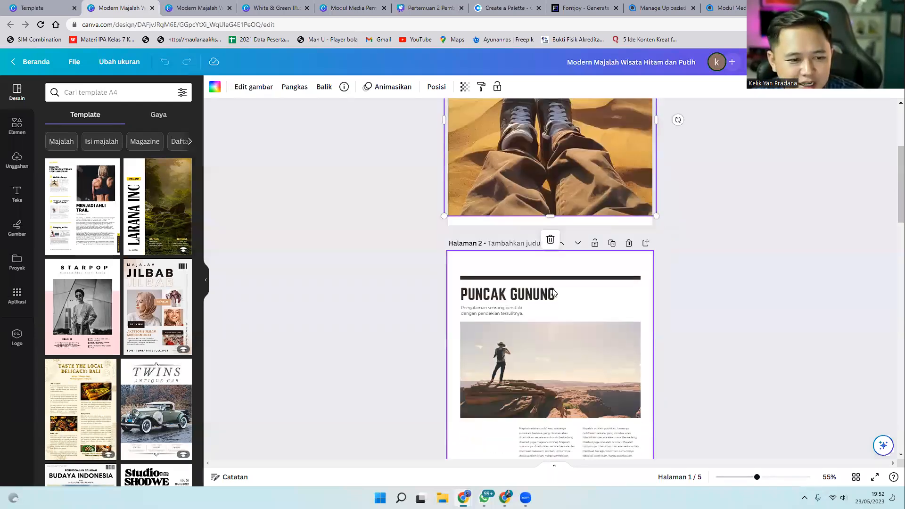
pyautogui.click(537, 296)
pyautogui.scroll(-2, 538, 296)
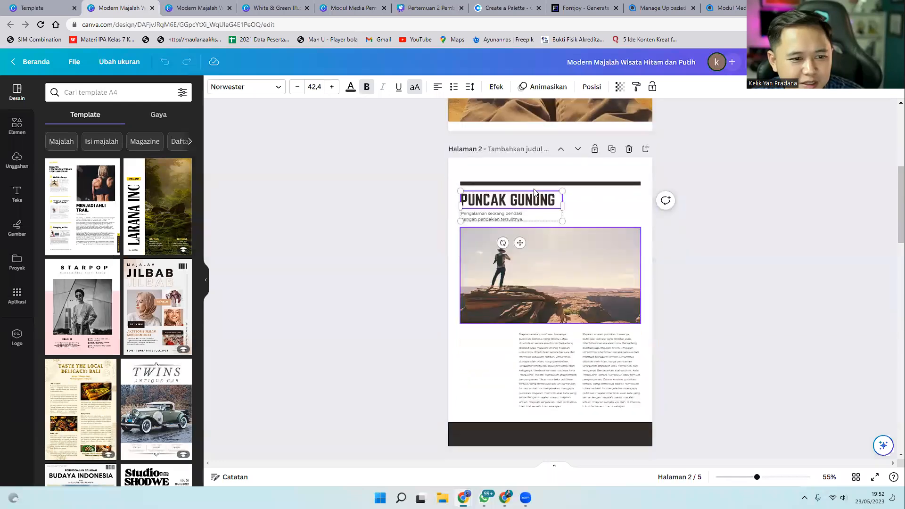
pyautogui.doubleClick(534, 198)
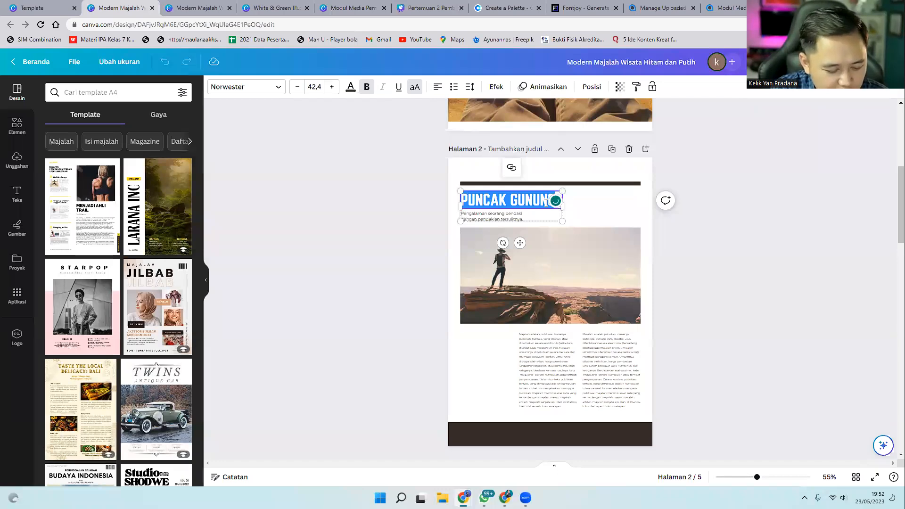
pyautogui.write('UJUNG DUNIA')
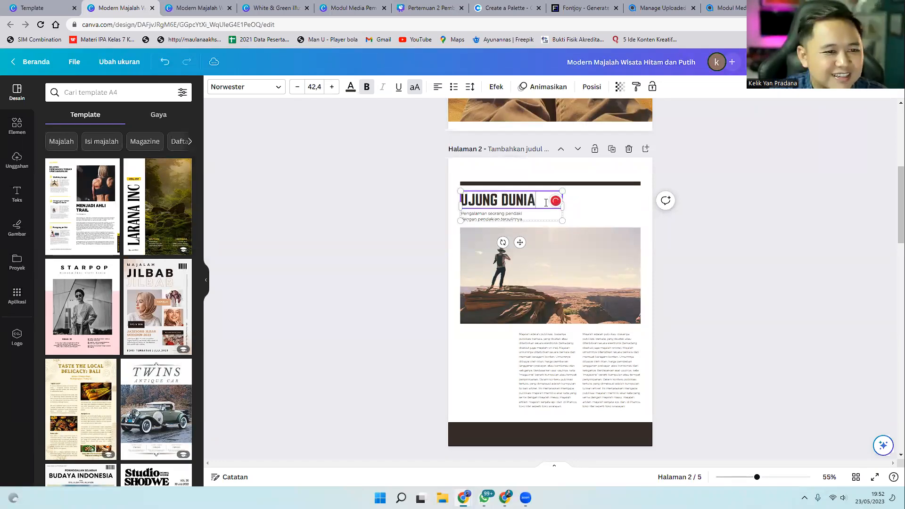
pyautogui.click(694, 283)
# Open the Canva assistant for the page 2 body text and dismiss its welcome message.
pyautogui.click(542, 377)
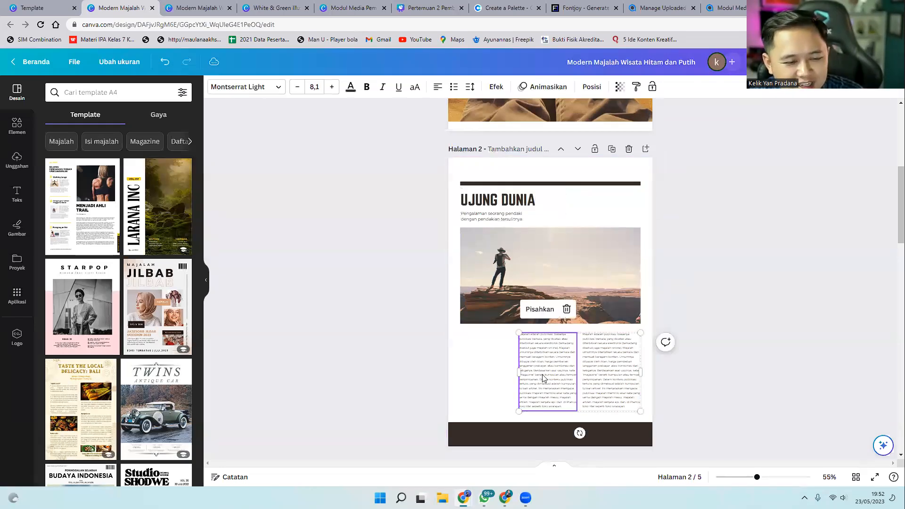
pyautogui.scroll(-1, 593, 351)
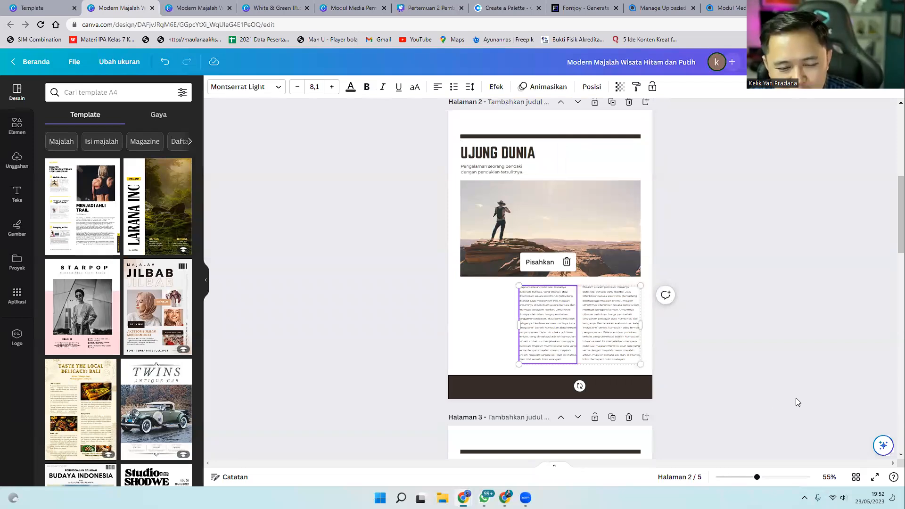
pyautogui.click(883, 448)
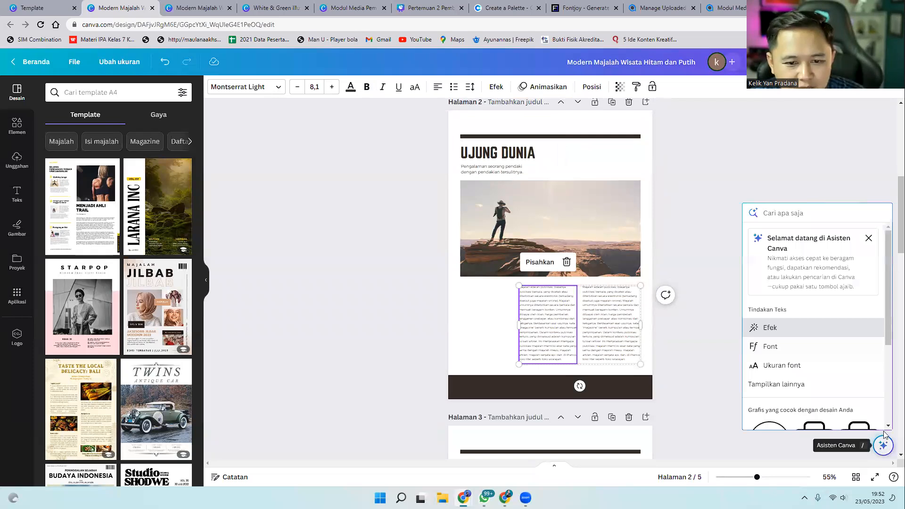
pyautogui.click(868, 239)
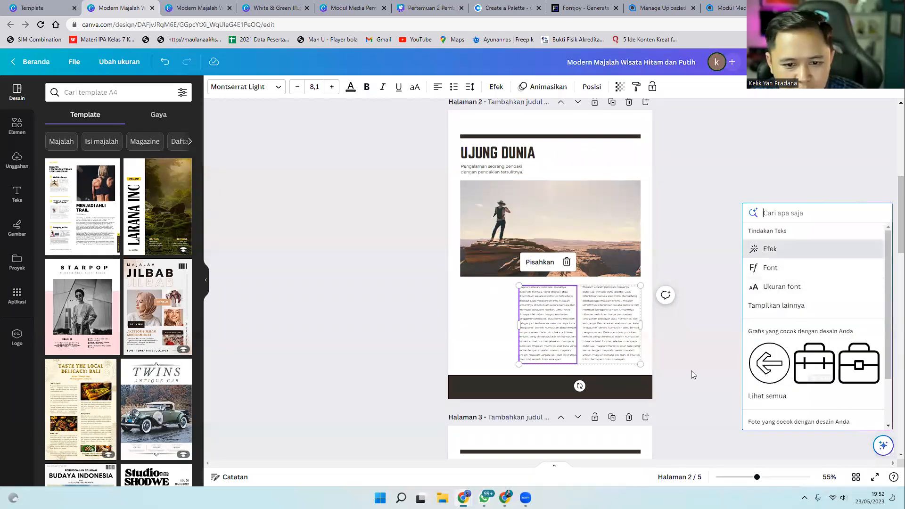
# Generate text on page 2 with Tulisan Ajaib from the prompt "deskripsikan ujung dunia", with no element selected.
pyautogui.click(874, 446)
pyautogui.click(876, 446)
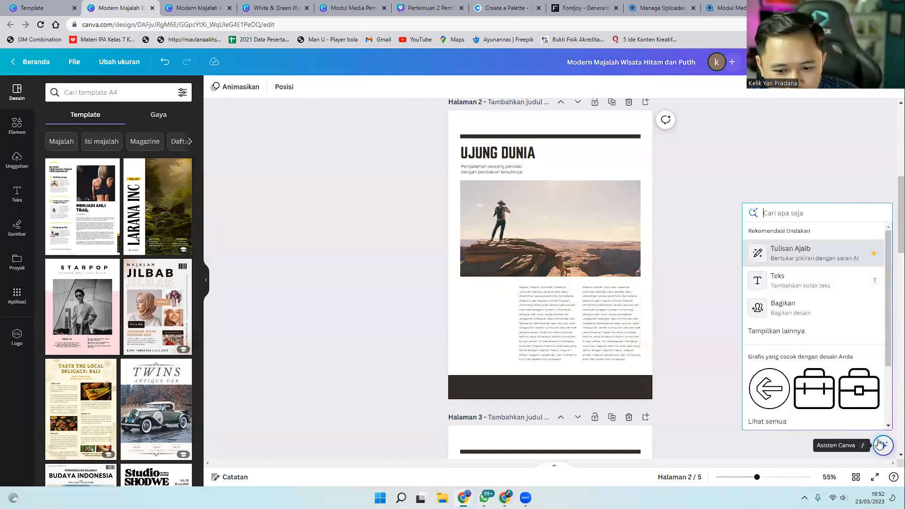
pyautogui.click(782, 251)
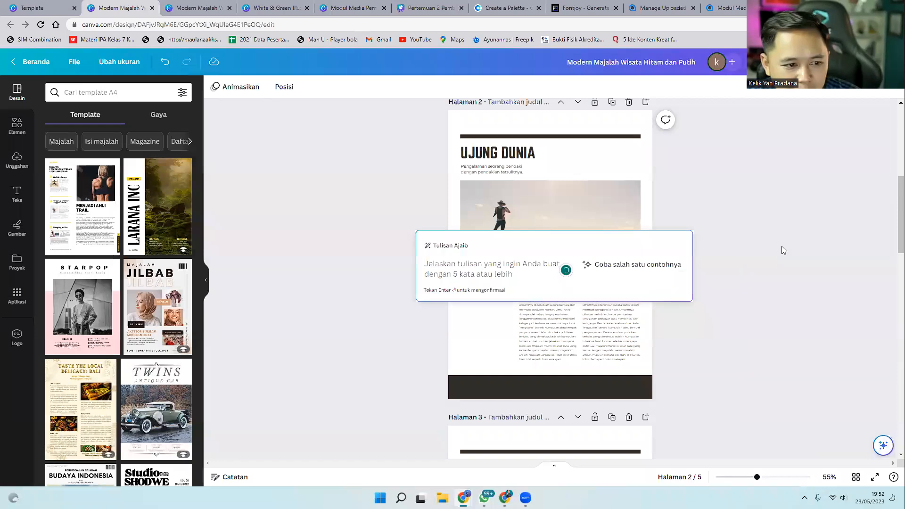
pyautogui.write('de')
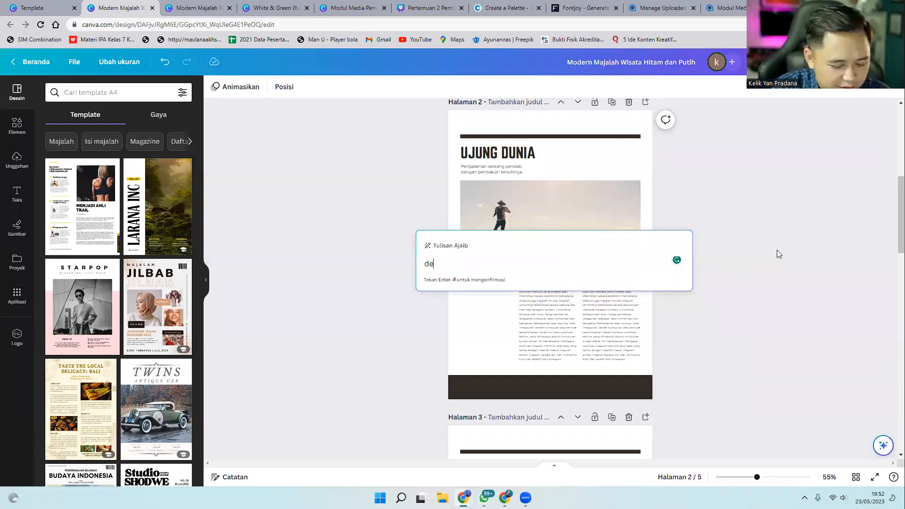
pyautogui.write('skripsi')
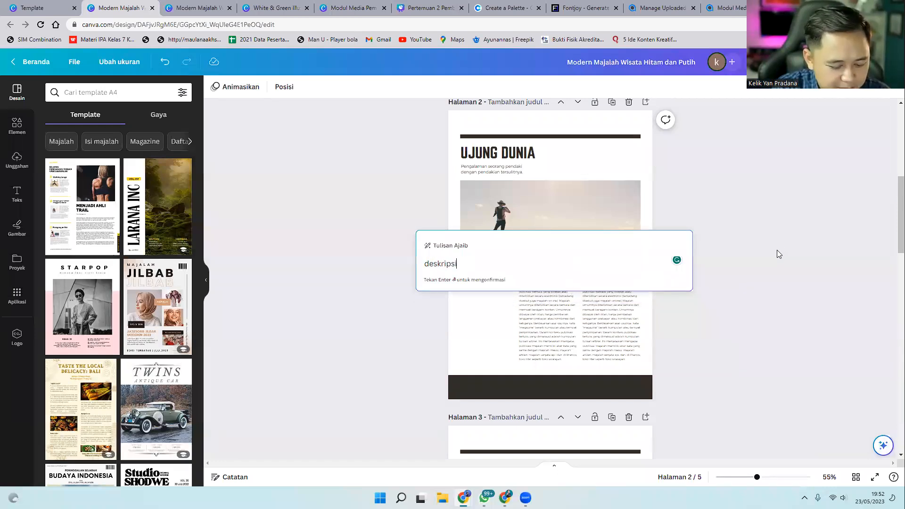
pyautogui.write('kan ujung')
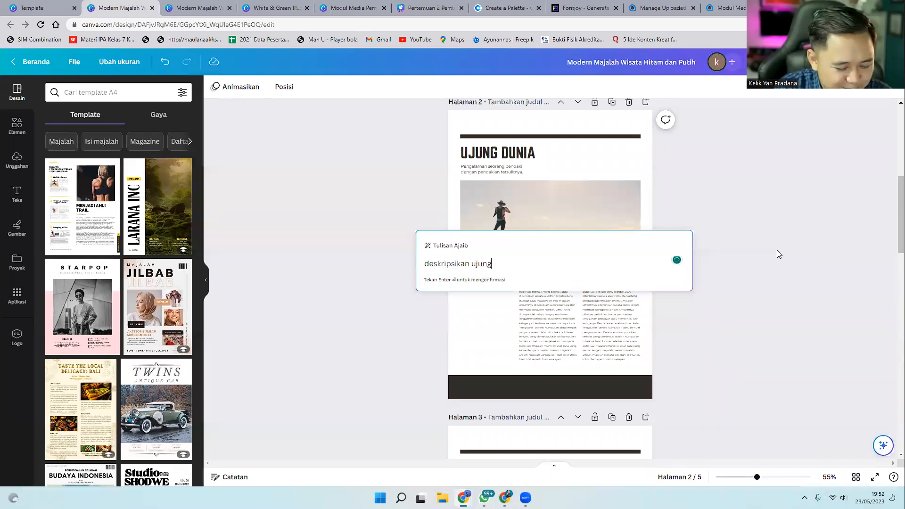
pyautogui.write(' dunia')
pyautogui.press('Return')
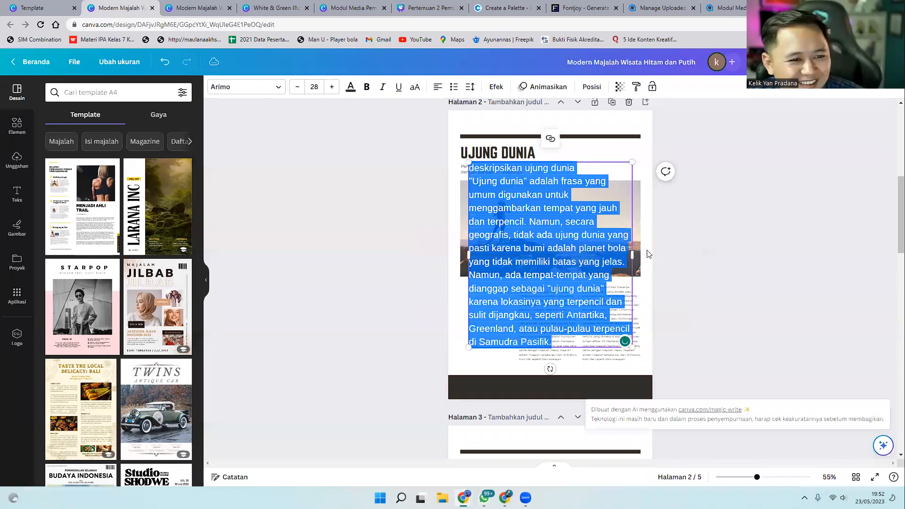
# Delete the prompt line "deskripsikan ujung dunia" from the start of the generated text.
pyautogui.click(575, 169)
pyautogui.moveTo(575, 169); pyautogui.dragTo(467, 170)
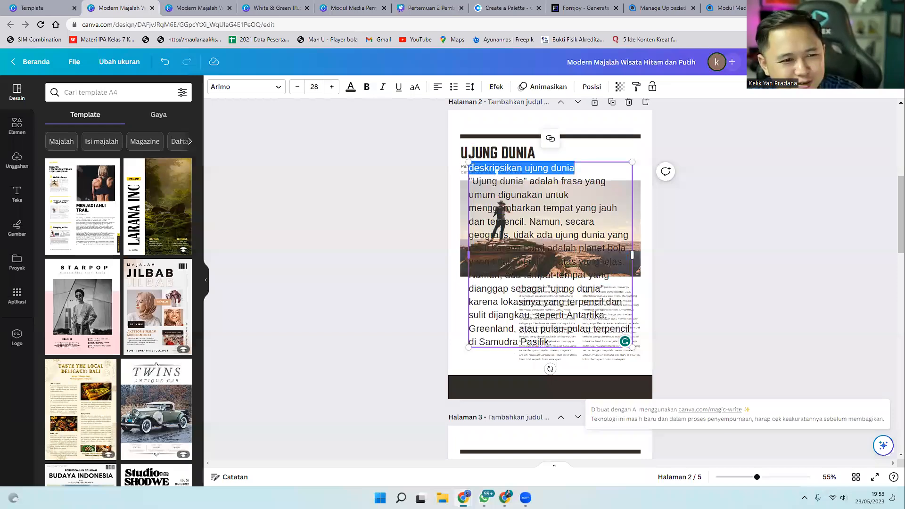
pyautogui.press('BackSpace')
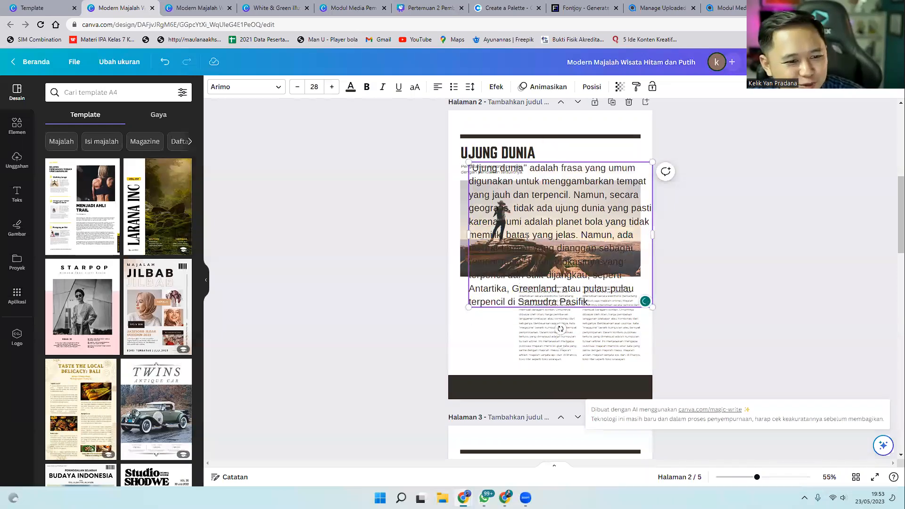
# Check the existing column's font settings and format the generated text to match in Montserrat Light, size 8.1.
pyautogui.click(541, 335)
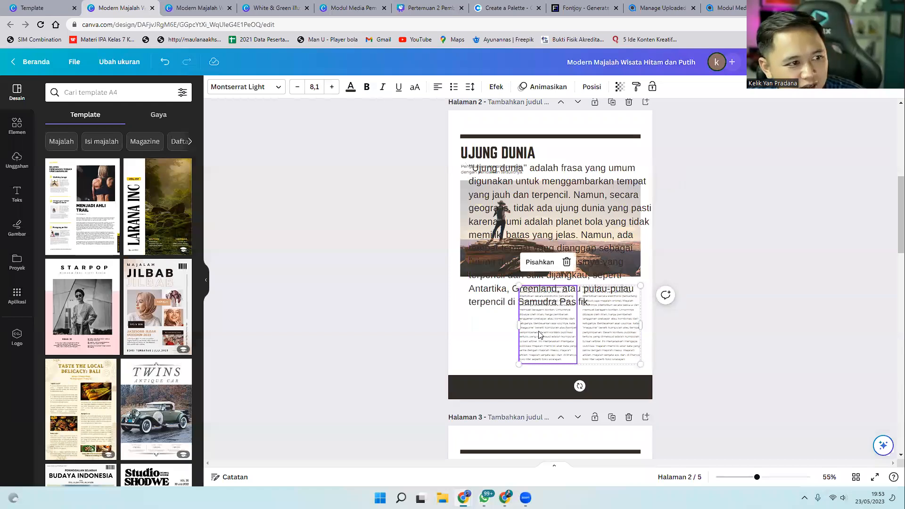
pyautogui.doubleClick(545, 333)
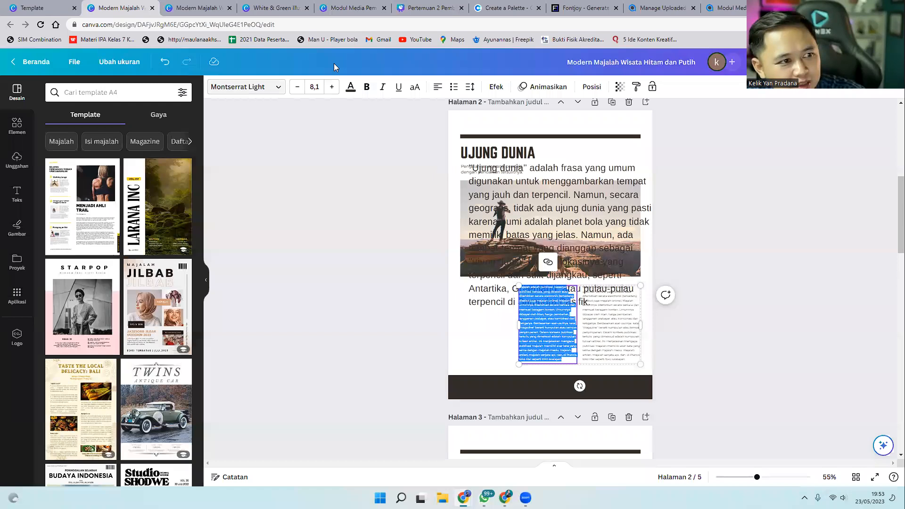
pyautogui.moveTo(198, 73)
pyautogui.mouseDown()
pyautogui.moveTo(208, 100)
pyautogui.moveTo(194, 85)
pyautogui.mouseUp()
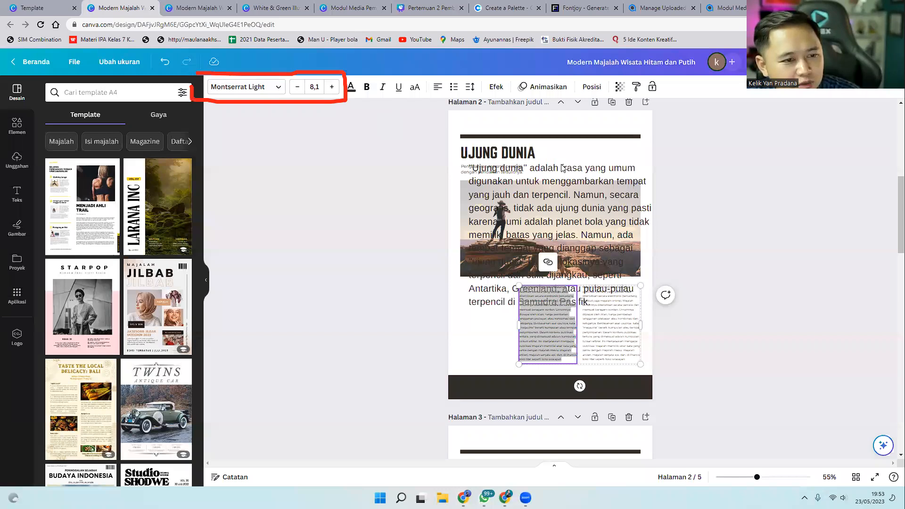
pyautogui.click(552, 182)
pyautogui.click(269, 90)
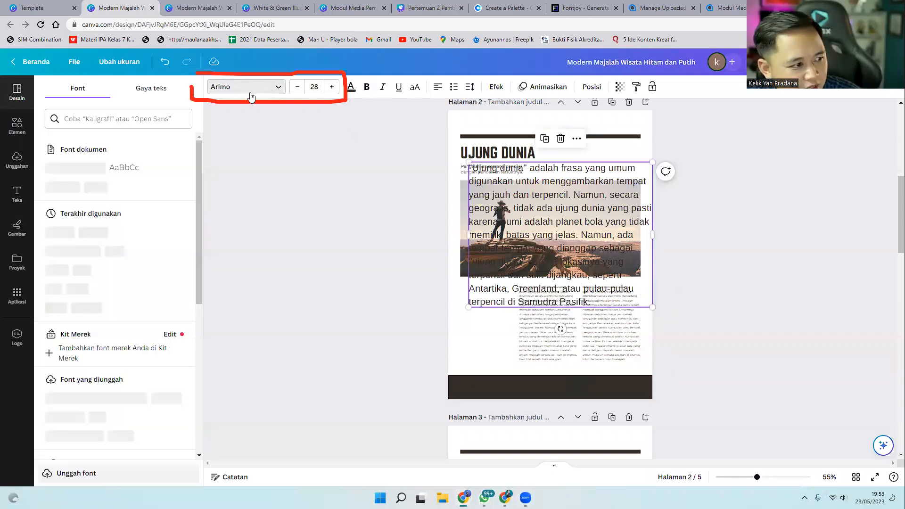
pyautogui.click(314, 86)
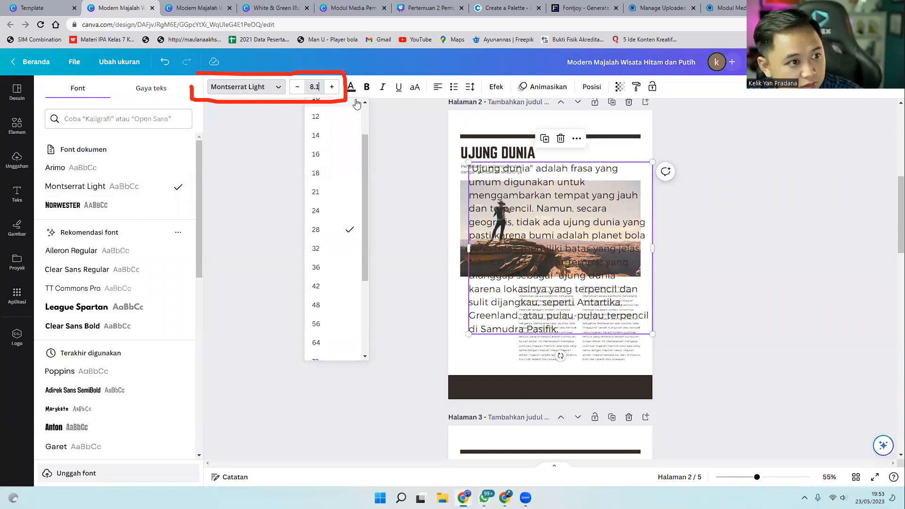
pyautogui.press('Return')
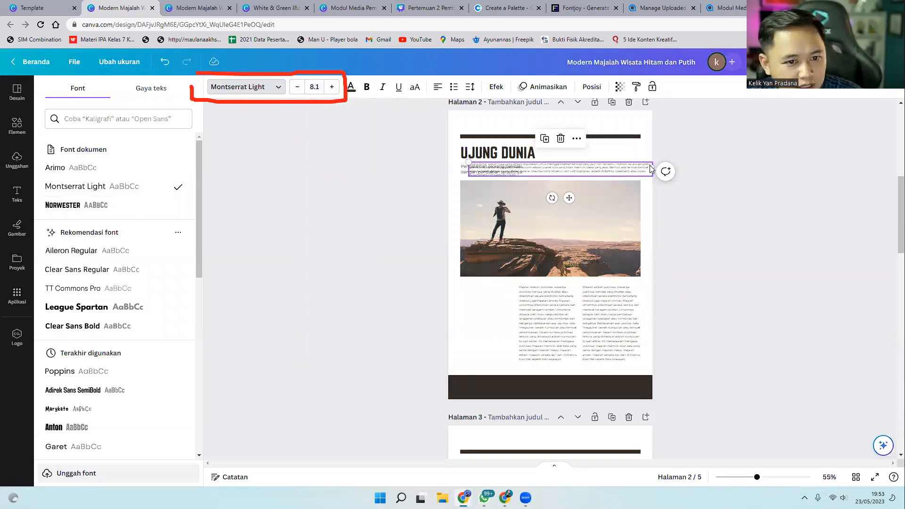
# Fit the generated text into the empty column beneath the page 2 photo, beside the two existing text columns.
pyautogui.moveTo(557, 168); pyautogui.dragTo(515, 309)
pyautogui.moveTo(762, 479); pyautogui.dragTo(775, 479)
pyautogui.scroll(3, 847, 388)
pyautogui.click(844, 388)
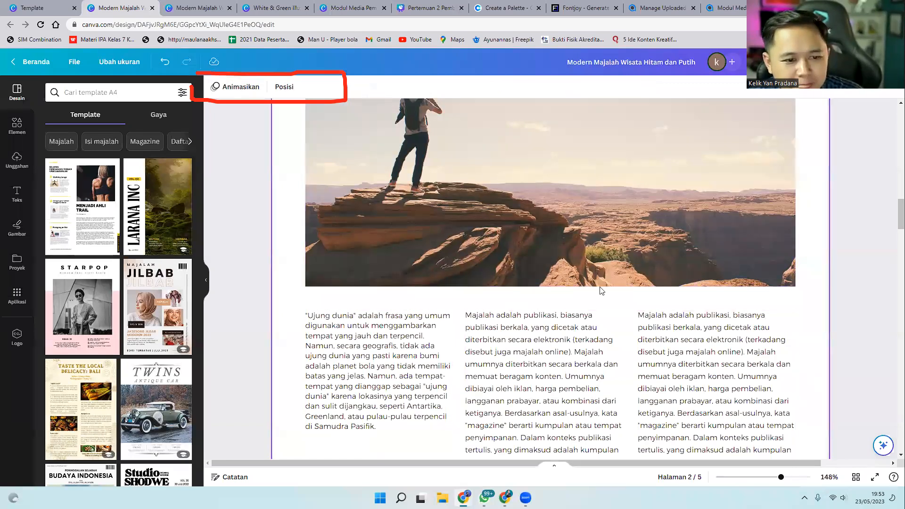
# Examine the design's download settings for file type and pages, and close them without downloading.
pyautogui.click(873, 62)
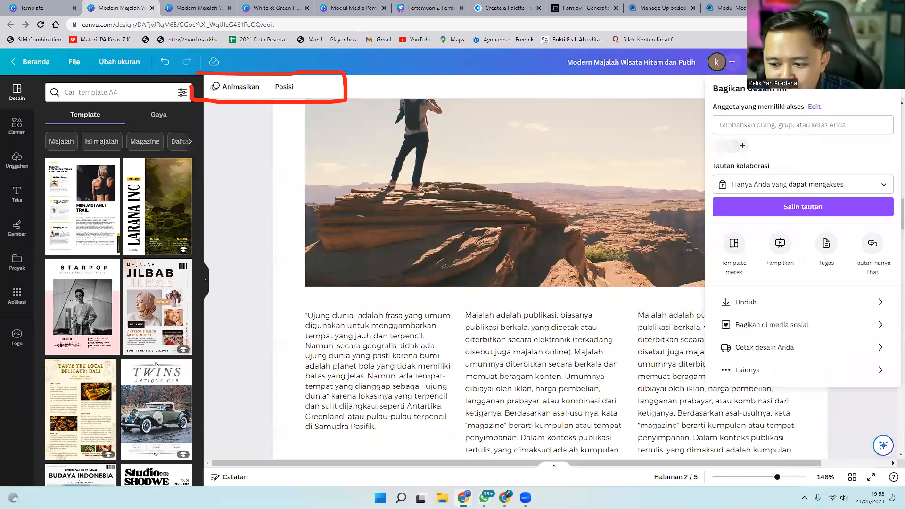
pyautogui.click(777, 306)
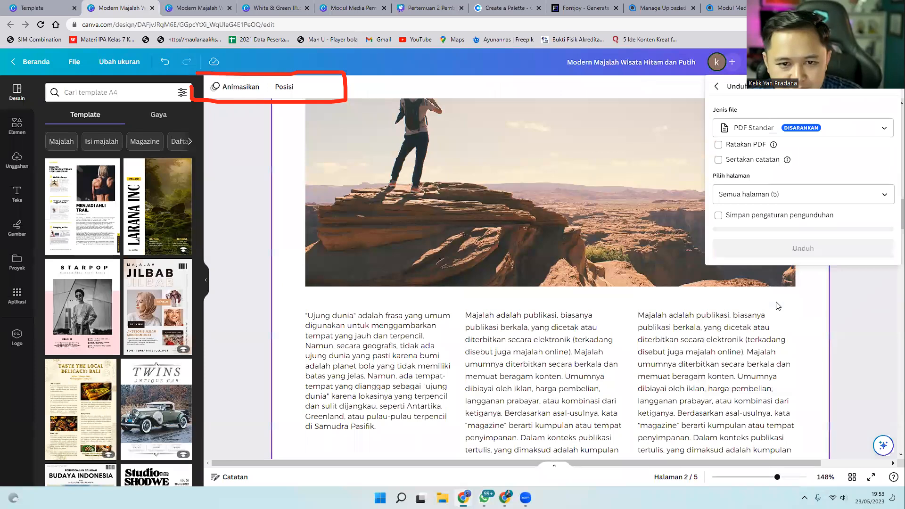
pyautogui.click(832, 299)
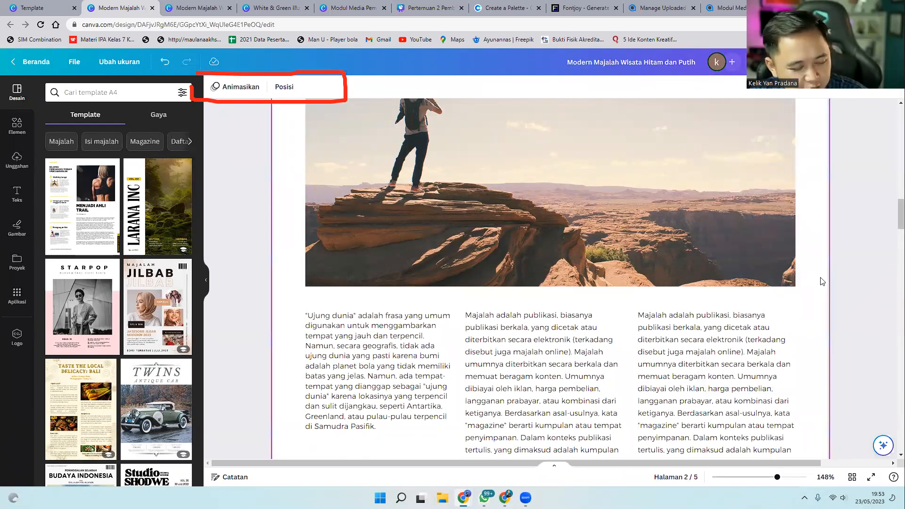
pyautogui.scroll(-1, 822, 281)
pyautogui.scroll(-3, 820, 278)
pyautogui.scroll(2, 820, 269)
pyautogui.scroll(-1, 822, 264)
pyautogui.press('super')
pyautogui.press('super')
pyautogui.scroll(-3, 823, 258)
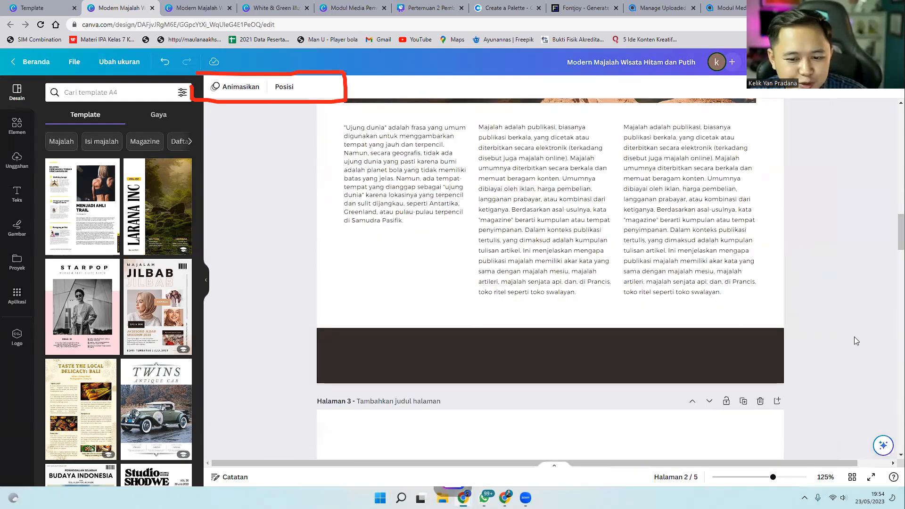
# Bring up the Canva assistant's recommended actions for page 2 again.
pyautogui.scroll(3, 876, 386)
pyautogui.click(882, 445)
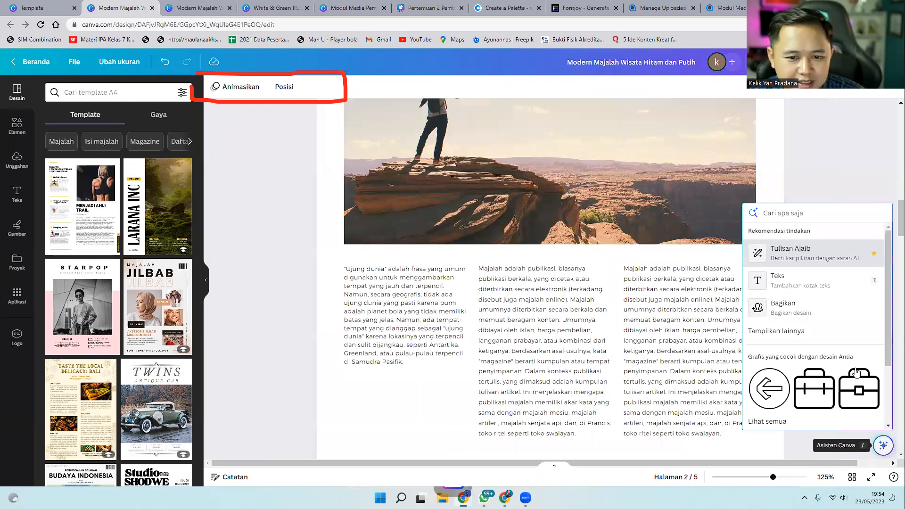